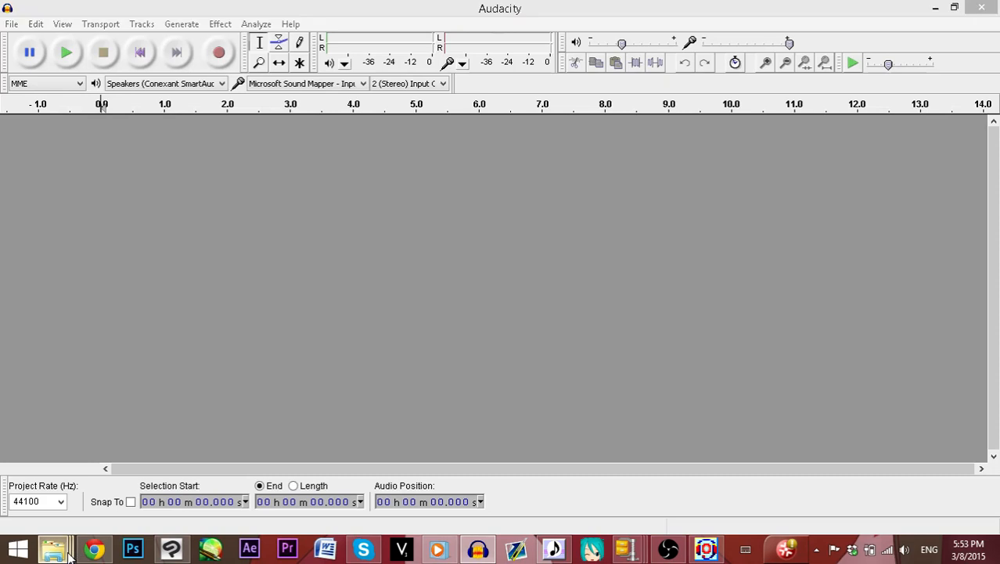
Import the sonnamede_Inst audio file from the Desktop folder into the empty Audacity project
mouse_move(53, 548)
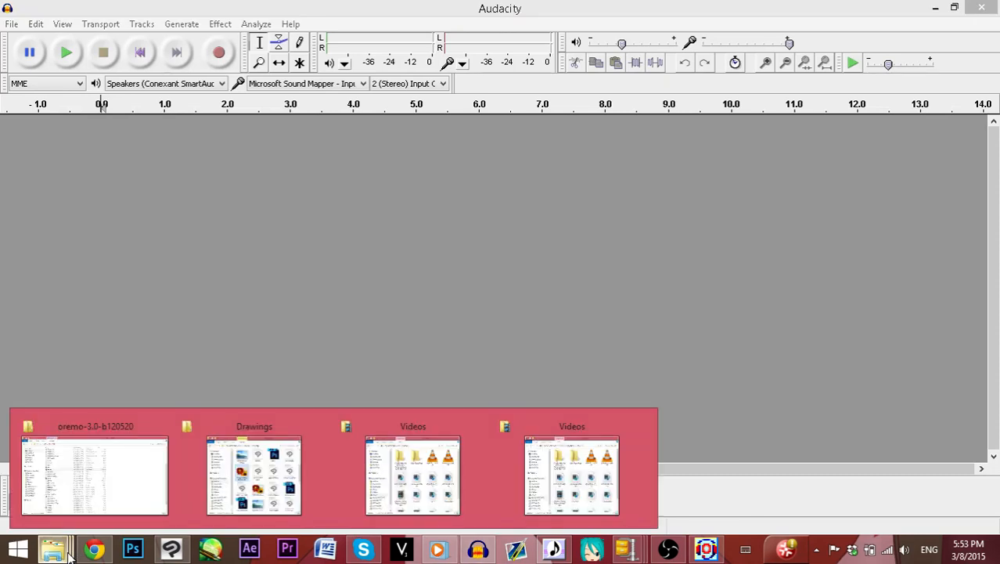
click(565, 463)
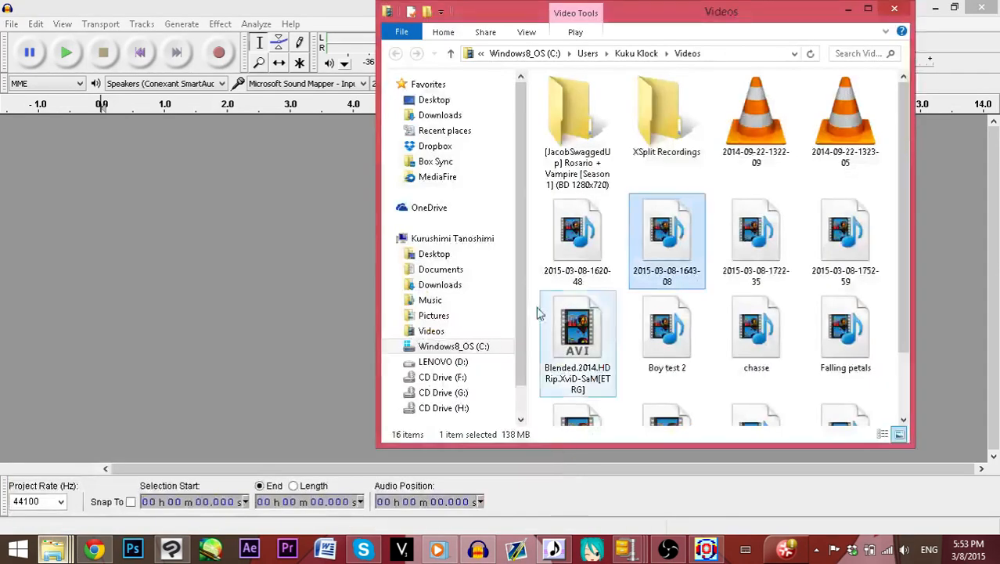
click(429, 100)
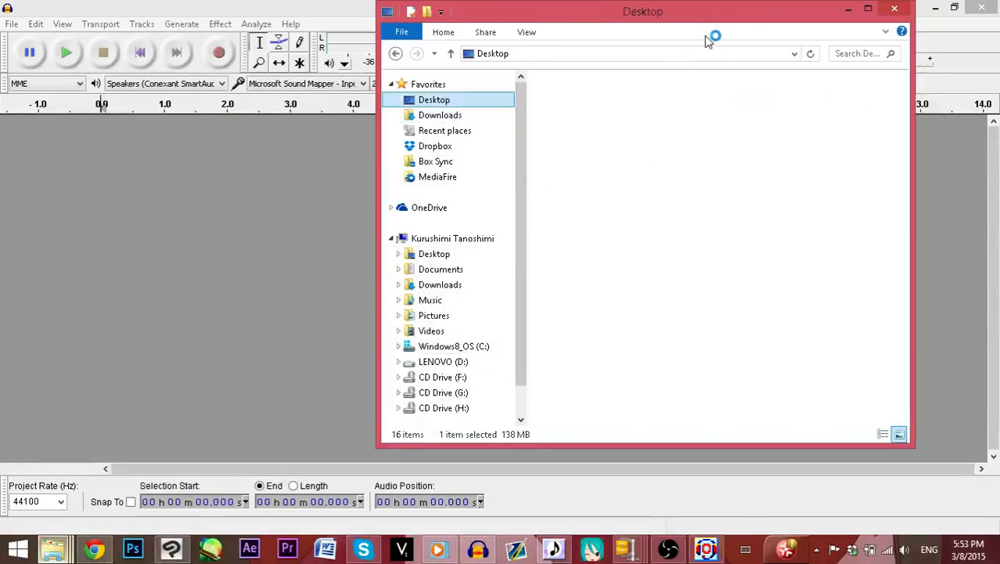
drag(747, 8, 363, 55)
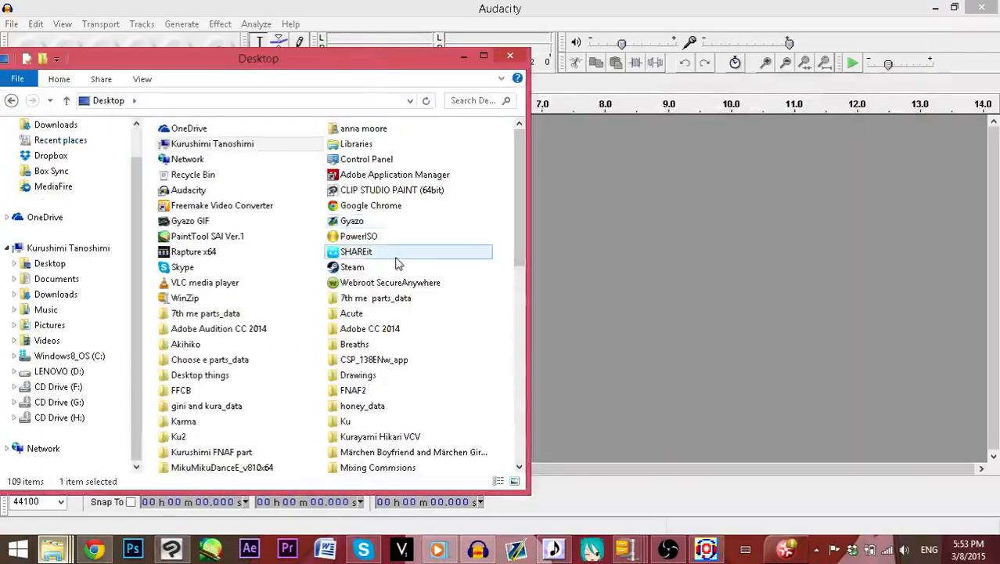
drag(521, 223, 519, 311)
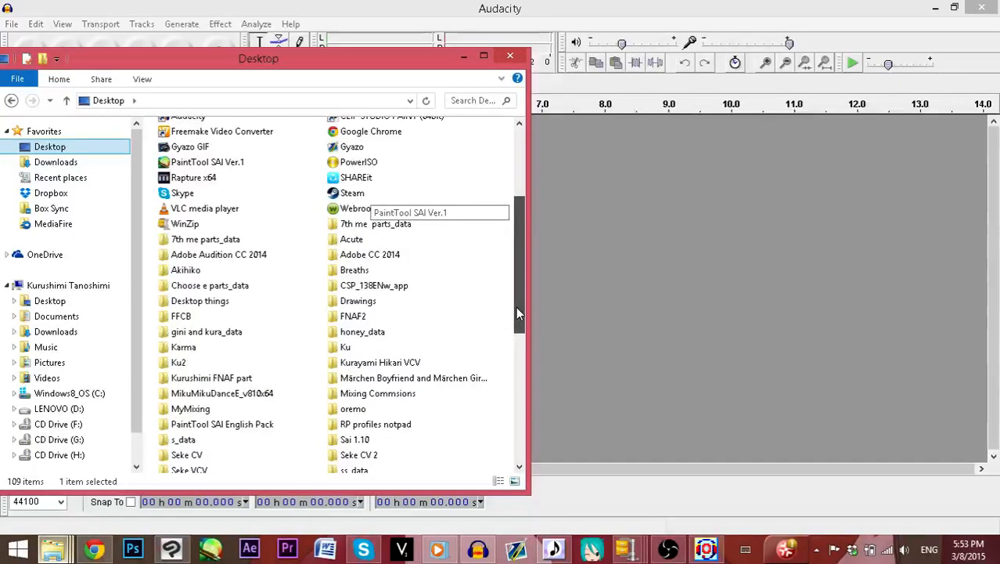
drag(518, 314, 498, 421)
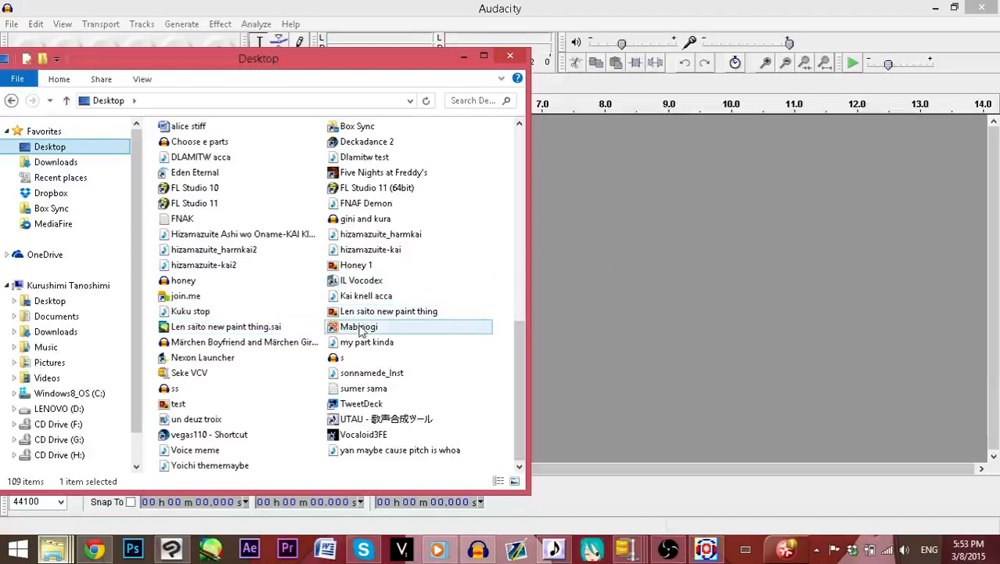
drag(372, 373, 753, 300)
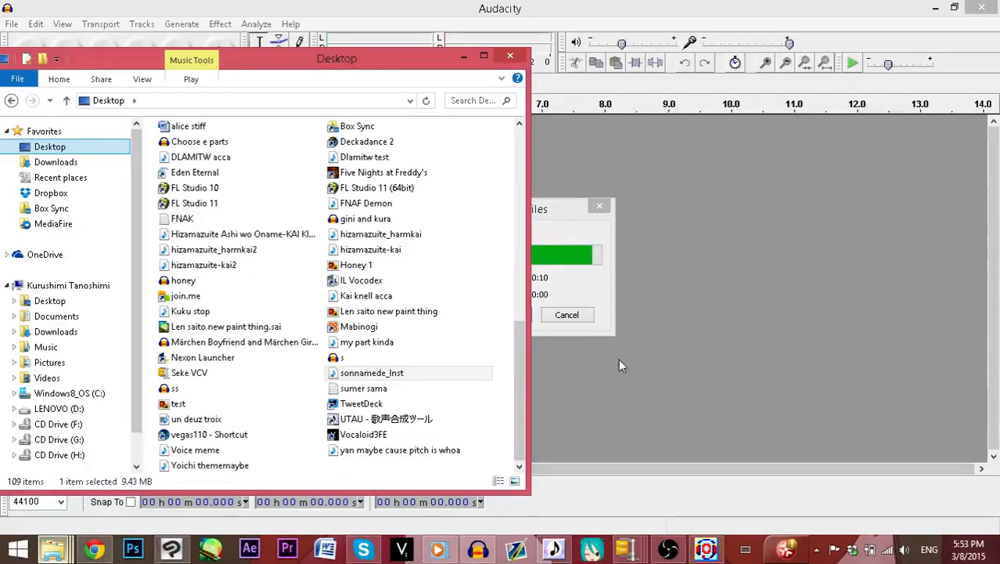
click(653, 363)
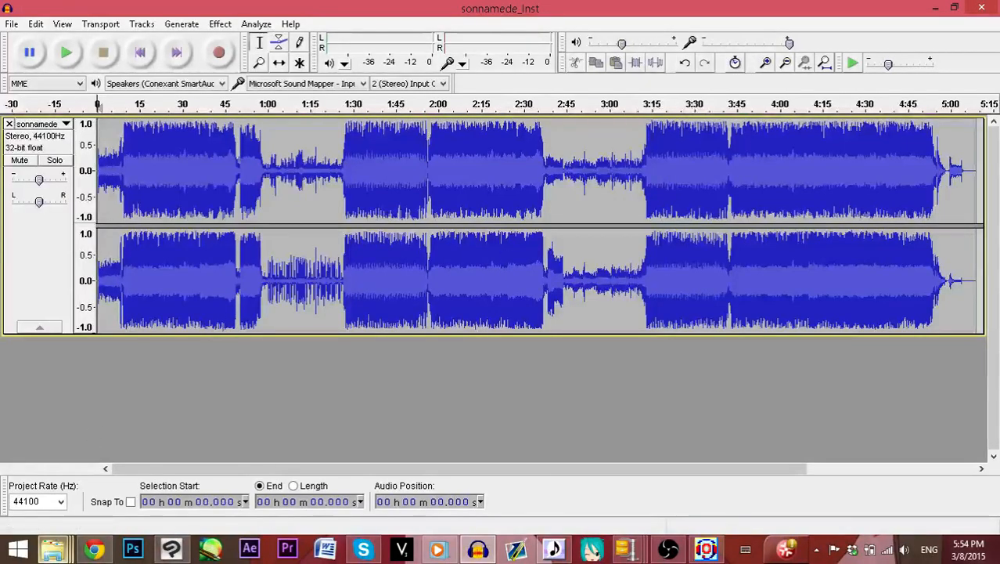
Import the five "Don't Look at Me in..." vocal files from the Kurushimi FNAF part folder into the project
mouse_move(52, 549)
click(536, 465)
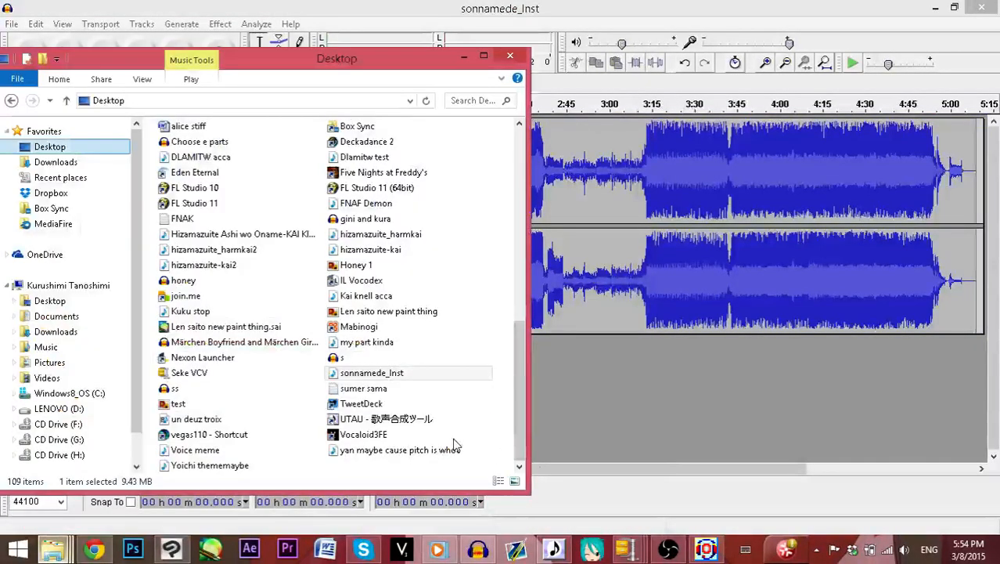
scroll(399, 384, up, 3)
scroll(399, 383, up, 4)
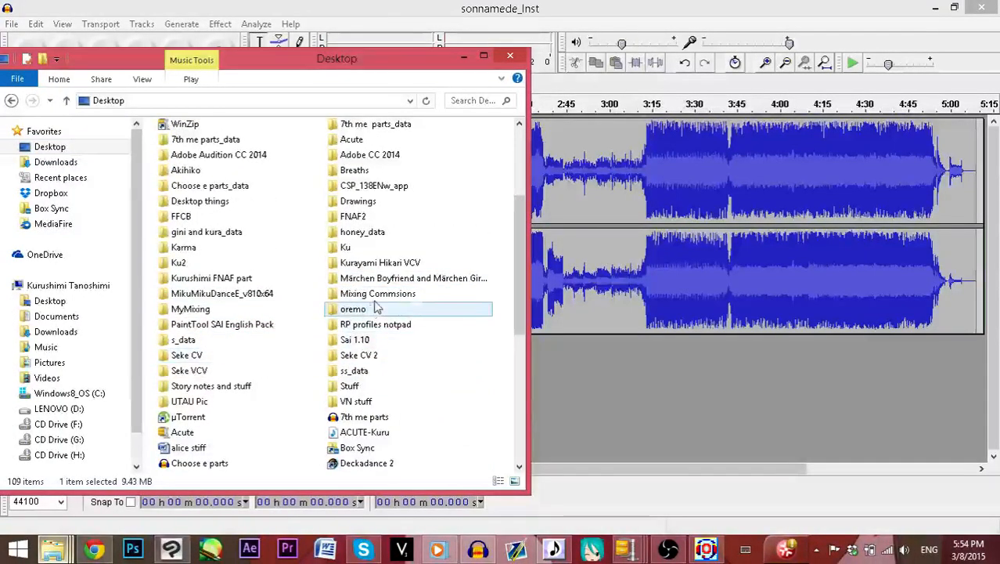
double_click(242, 278)
click(252, 153)
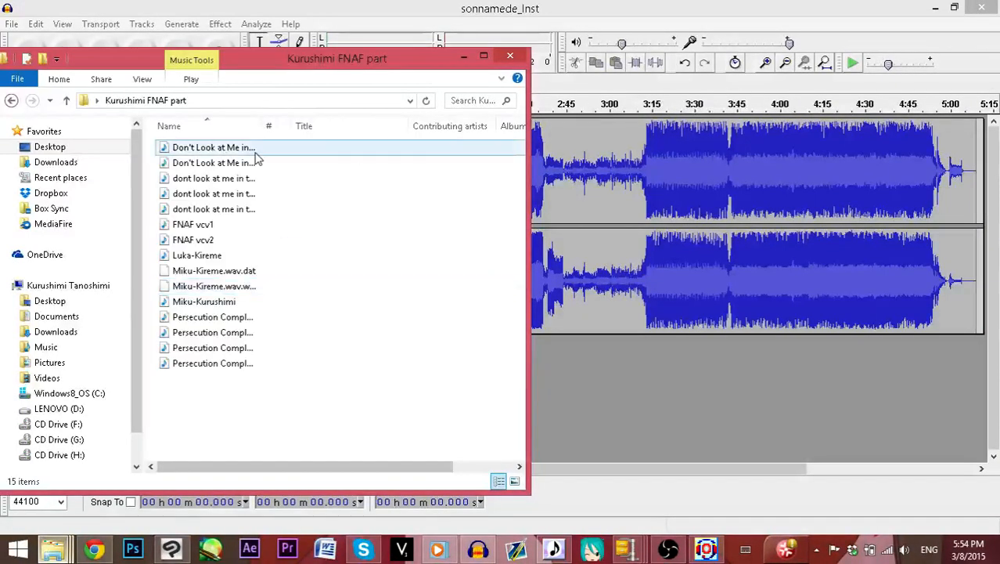
shift+click(252, 213)
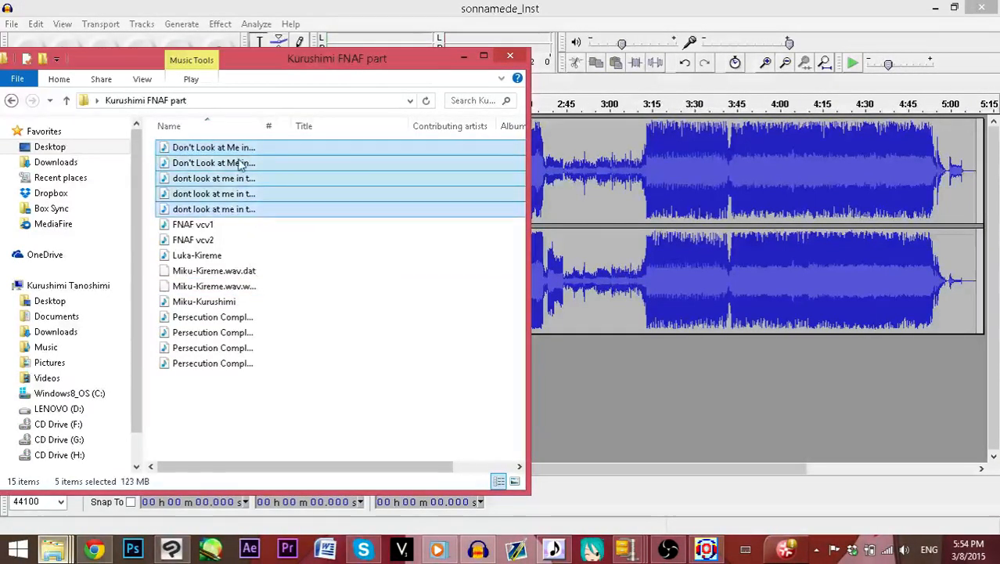
drag(242, 151, 624, 392)
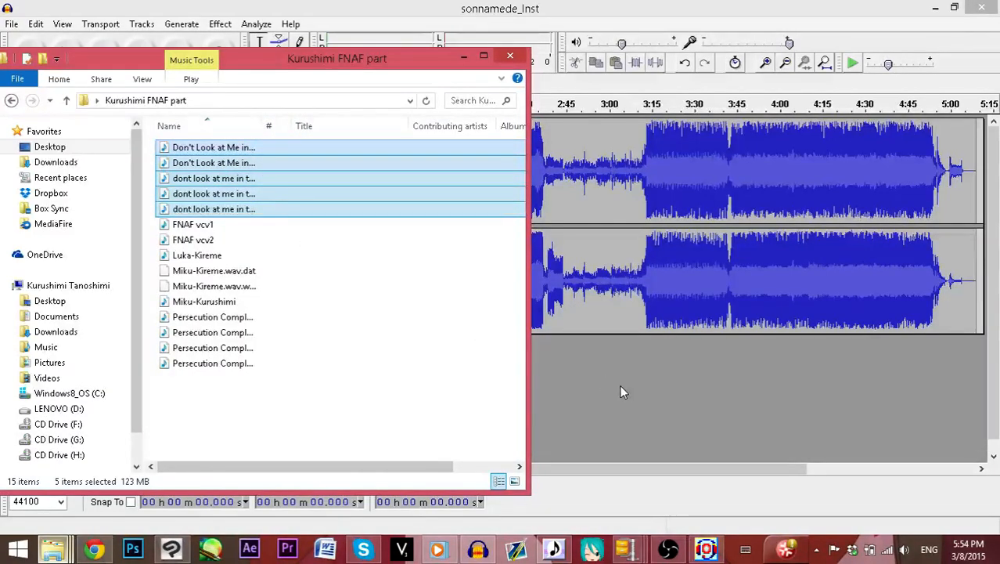
click(638, 48)
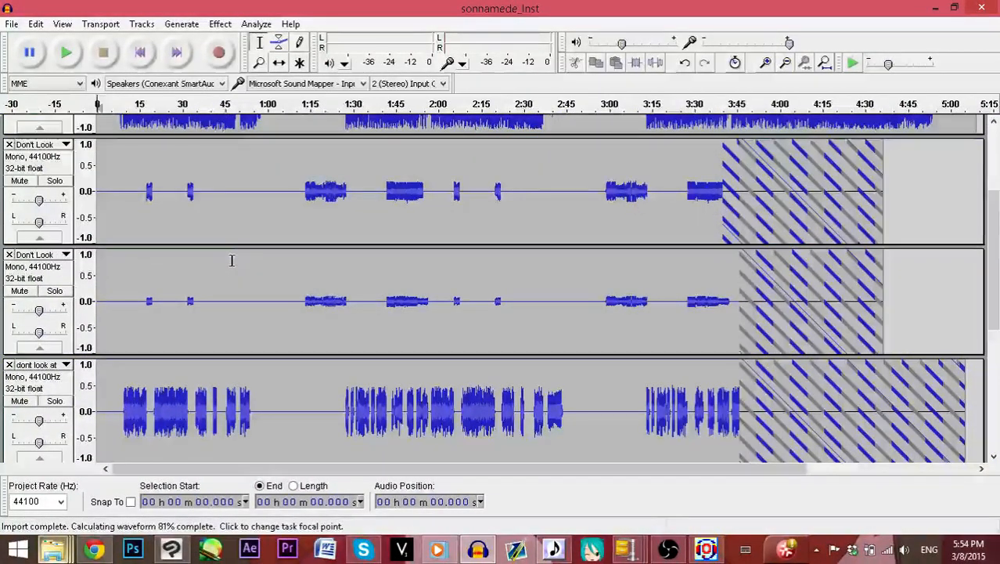
Move the nearly continuous "dont look at" vocal track up until it sits directly below the instrumental
scroll(232, 260, down, 3)
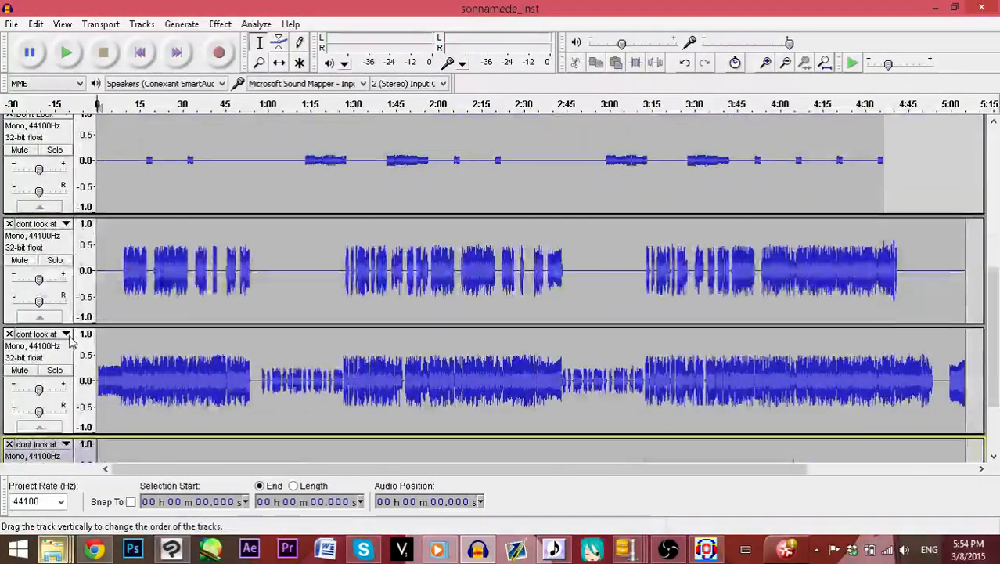
click(69, 337)
click(122, 84)
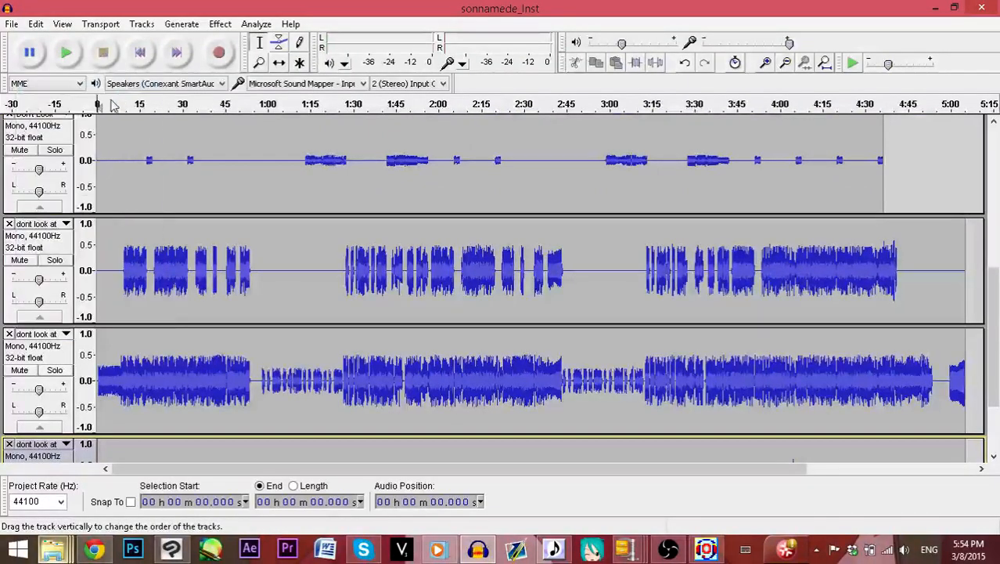
click(66, 225)
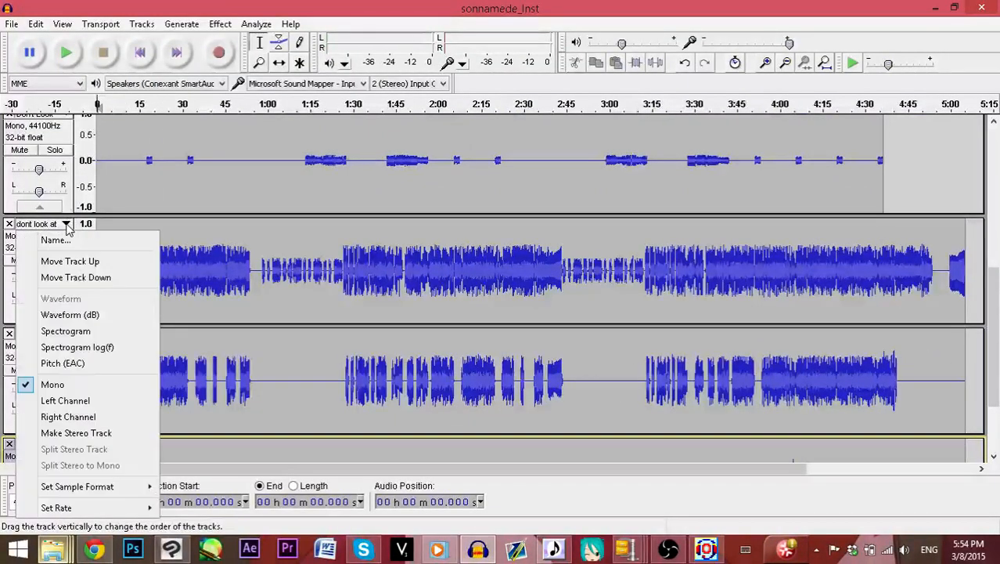
click(75, 252)
scroll(74, 250, up, 3)
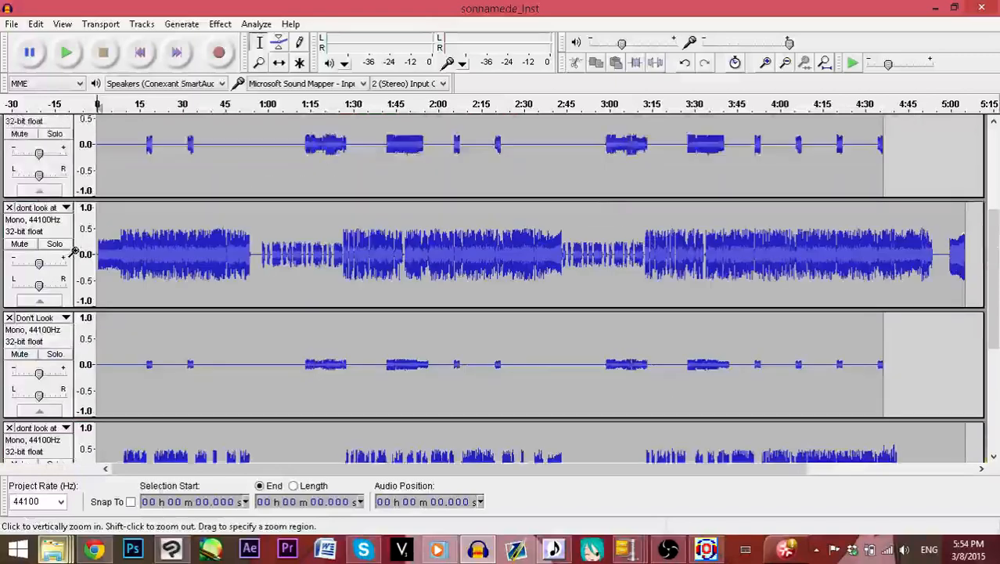
click(66, 254)
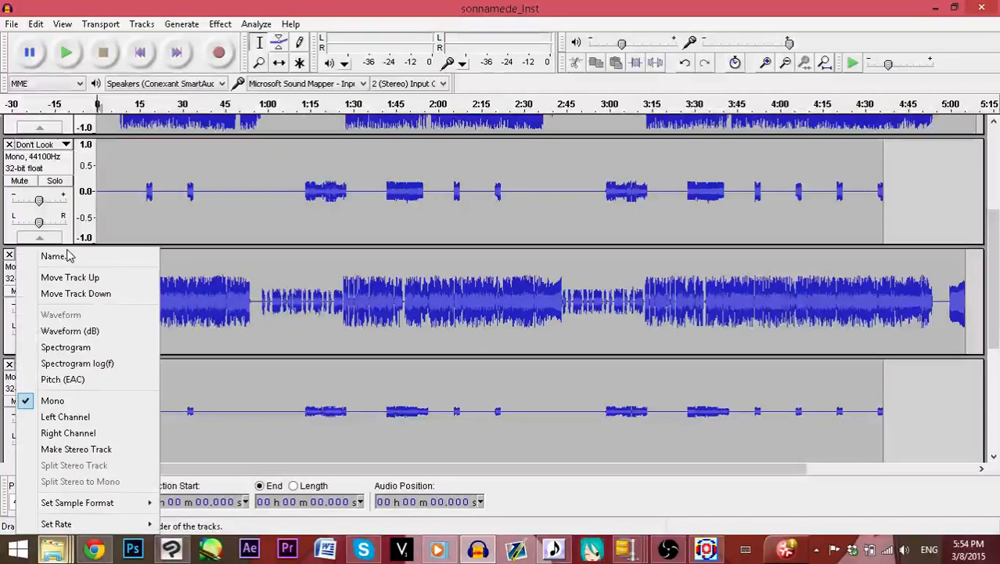
click(64, 277)
scroll(184, 253, up, 4)
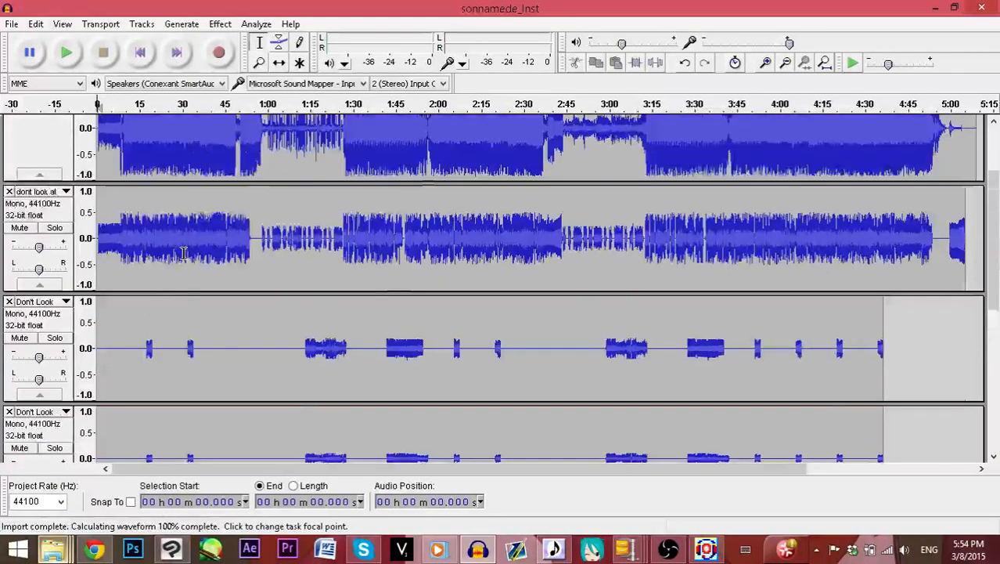
Move the two remaining "dont look at" tracks up above the quieter "Don't Look" track
scroll(183, 253, down, 5)
scroll(86, 298, down, 3)
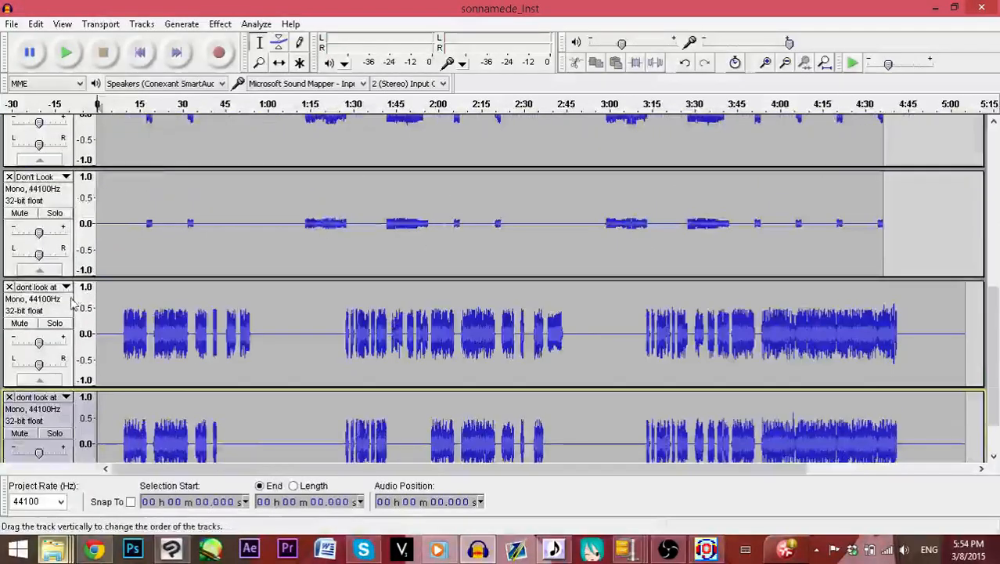
click(67, 287)
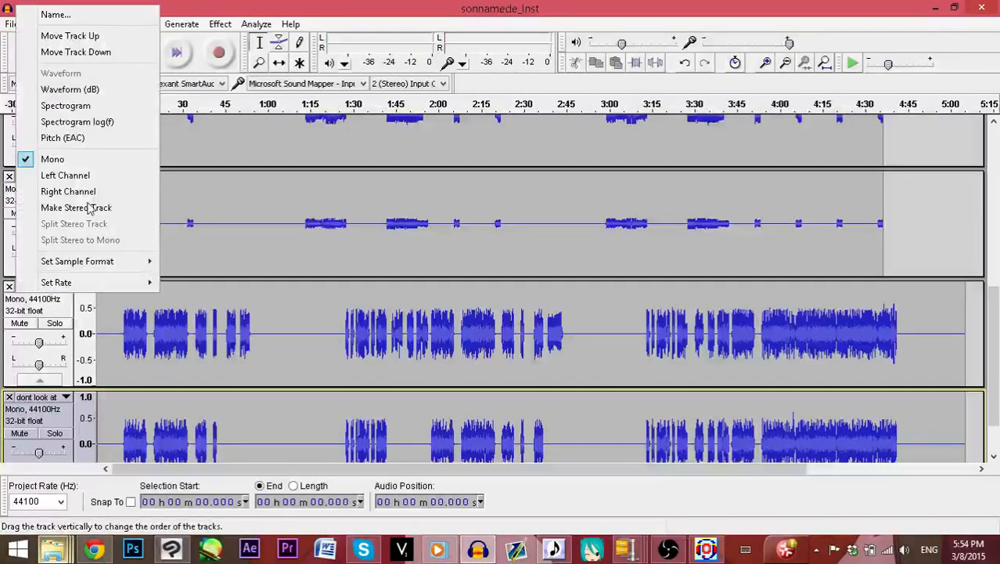
click(112, 36)
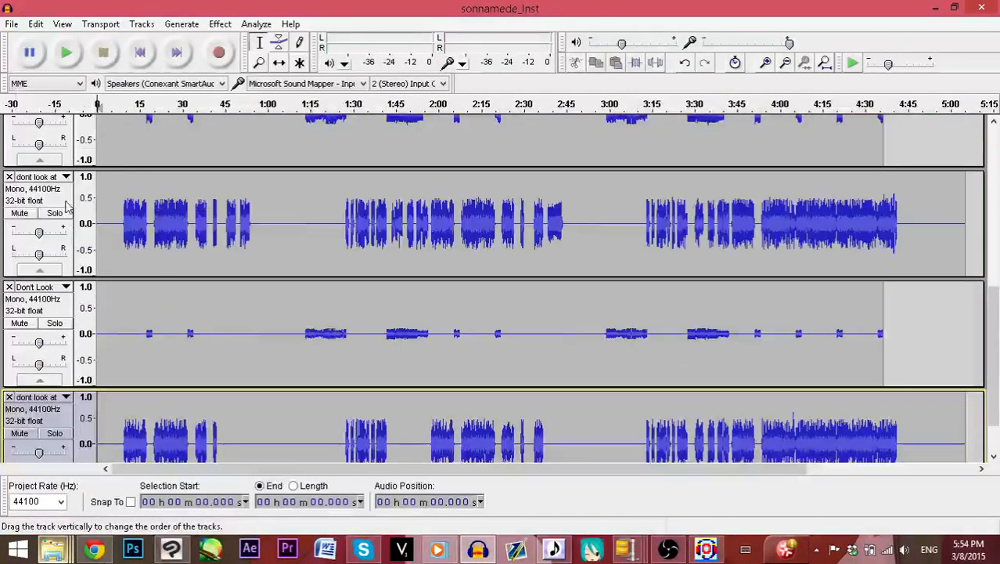
click(68, 400)
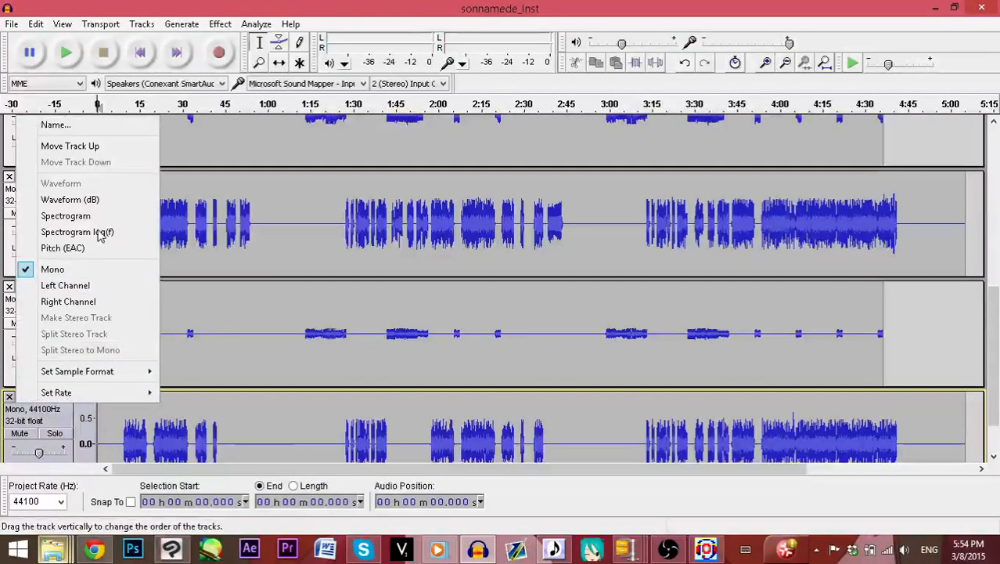
click(115, 146)
scroll(156, 285, down, 1)
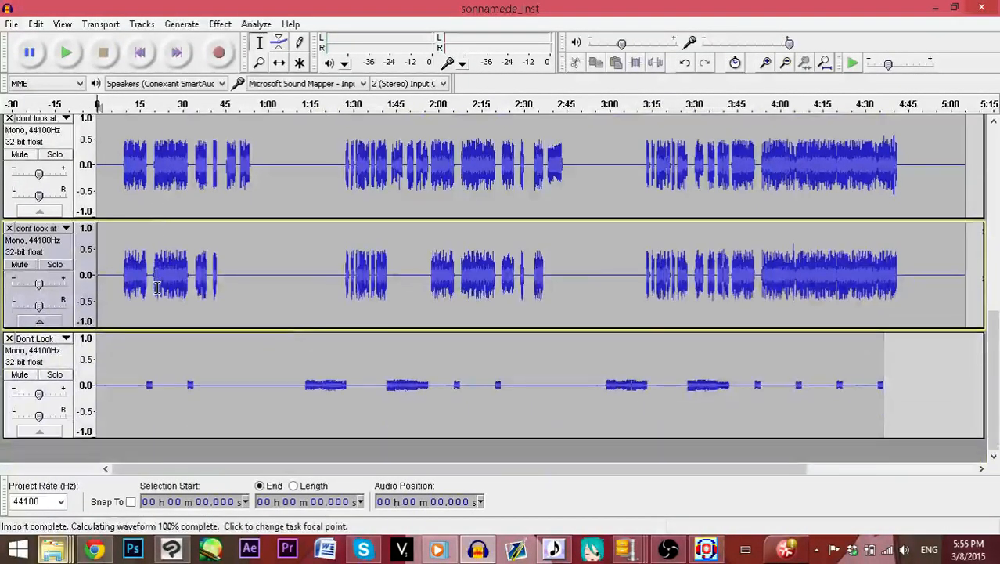
Move the louder "Don't Look" track down below the two sparser "dont look at" tracks
scroll(156, 287, up, 1)
click(66, 244)
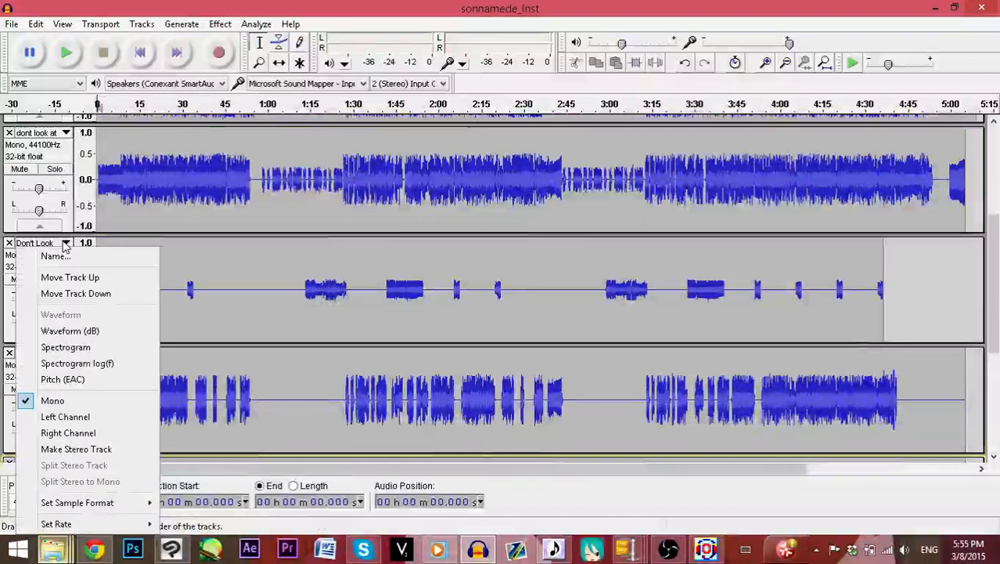
click(83, 297)
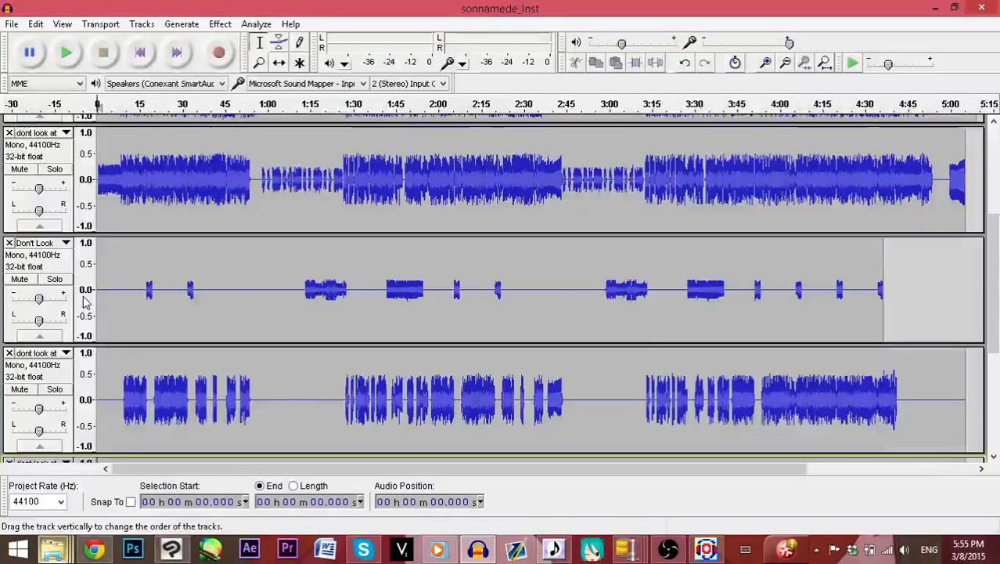
click(66, 353)
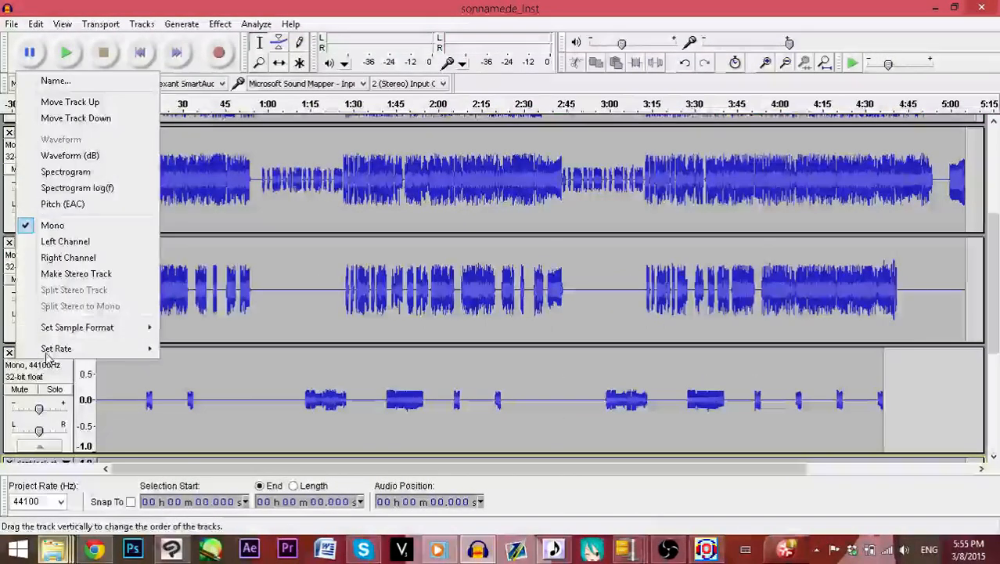
click(84, 118)
scroll(69, 267, down, 3)
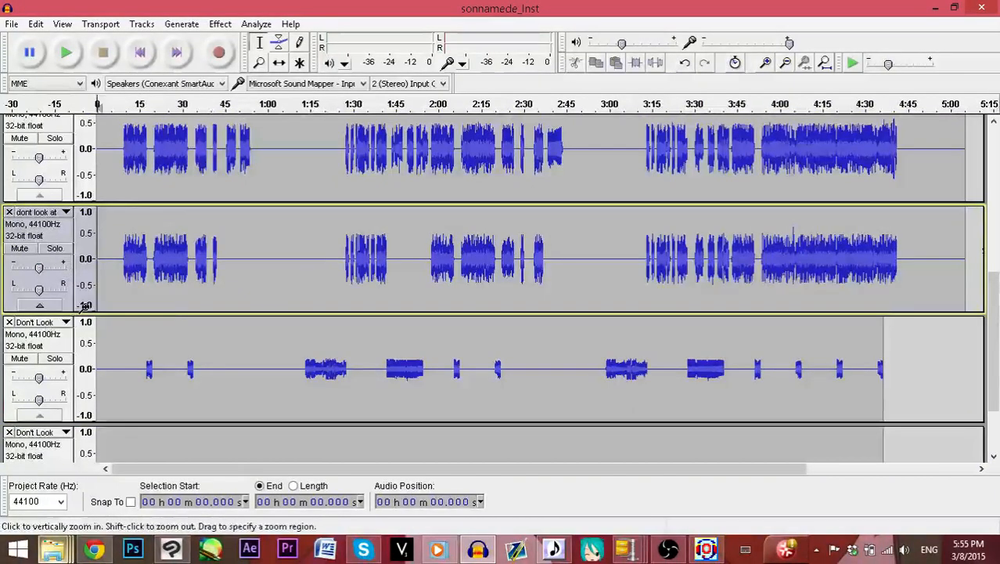
scroll(157, 298, down, 3)
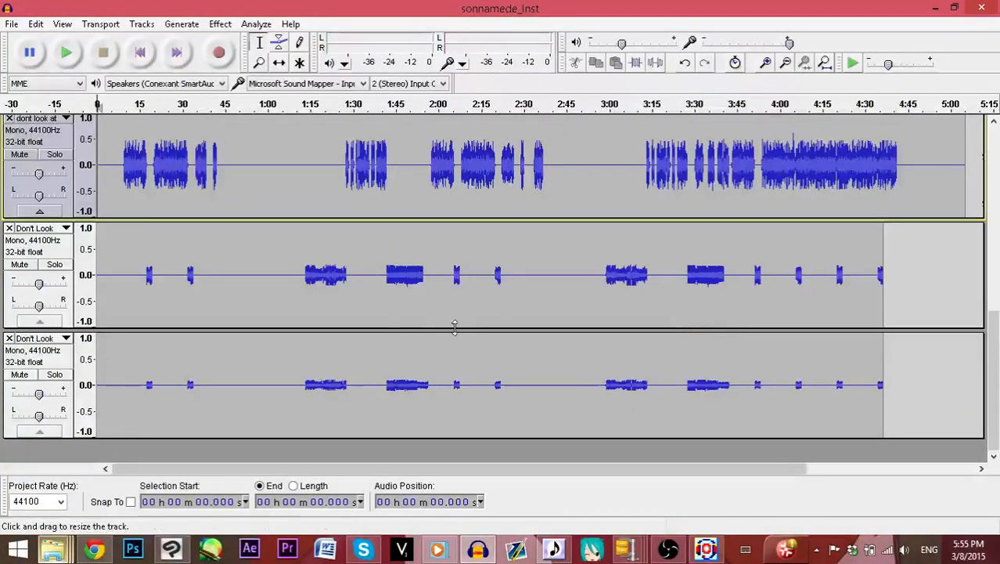
click(177, 277)
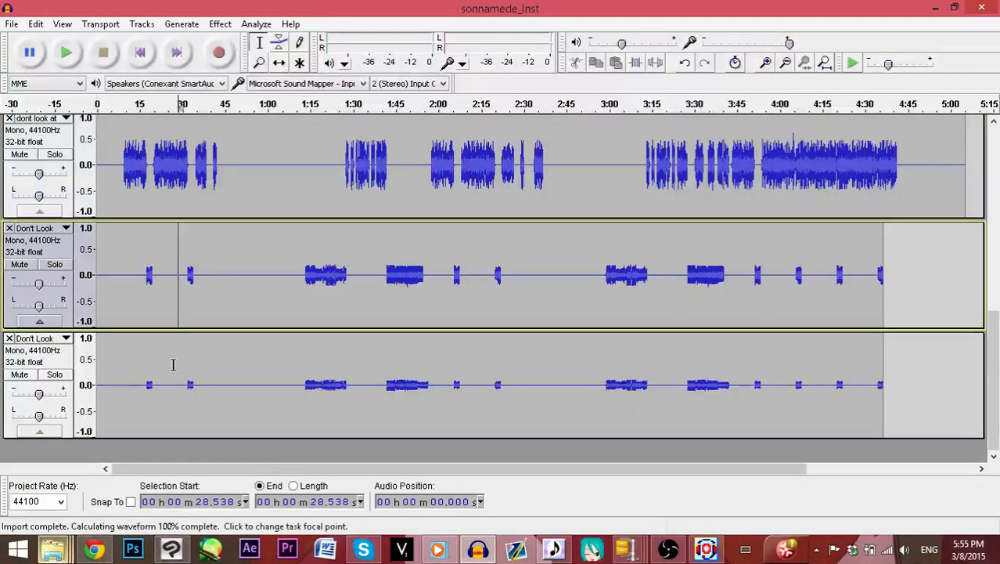
click(175, 372)
scroll(173, 371, up, 6)
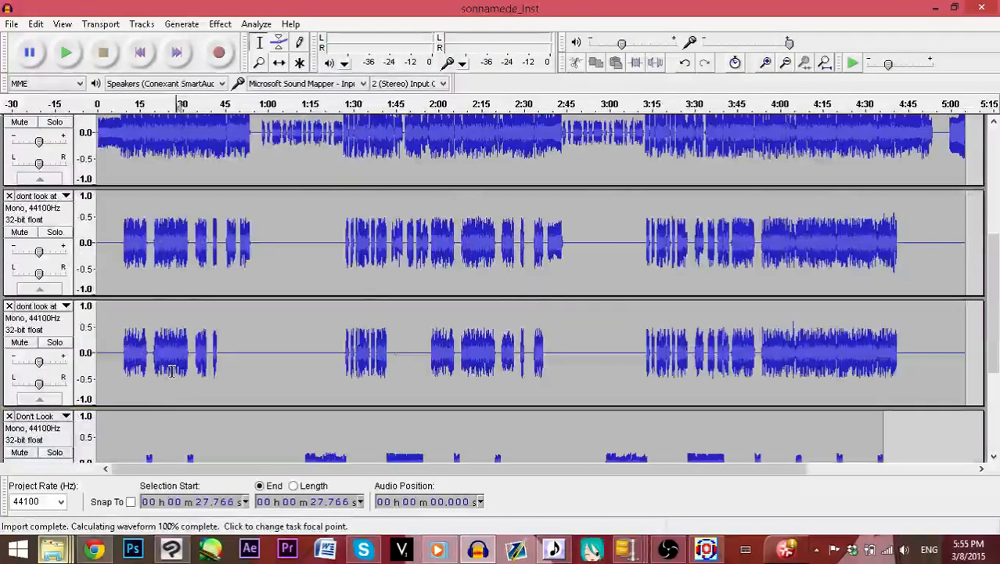
click(192, 244)
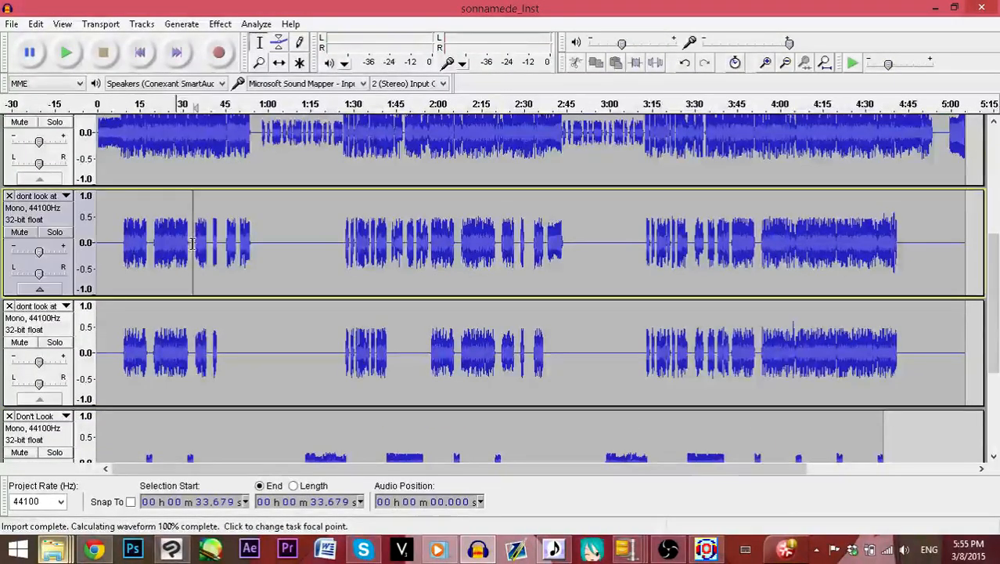
scroll(200, 266, up, 2)
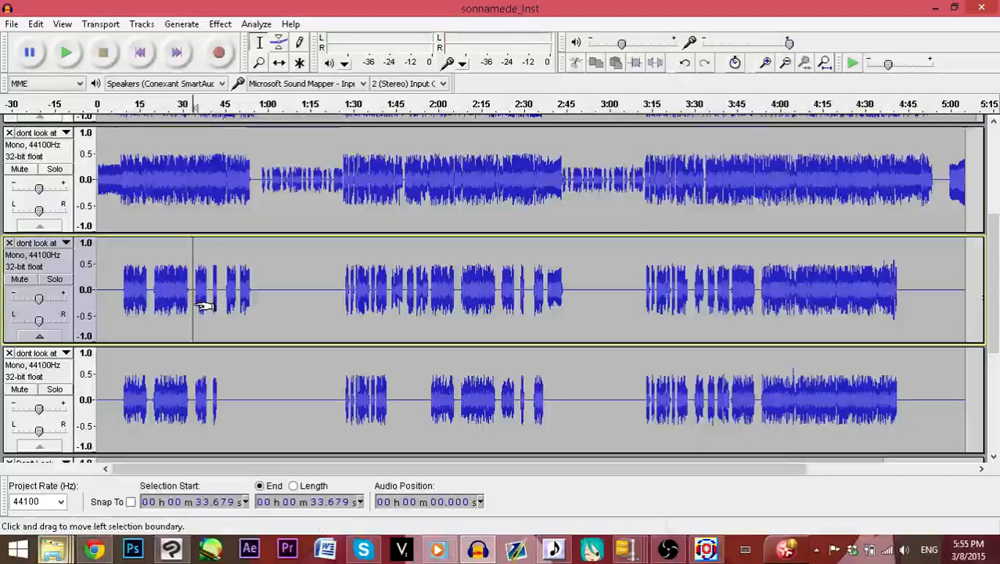
click(183, 404)
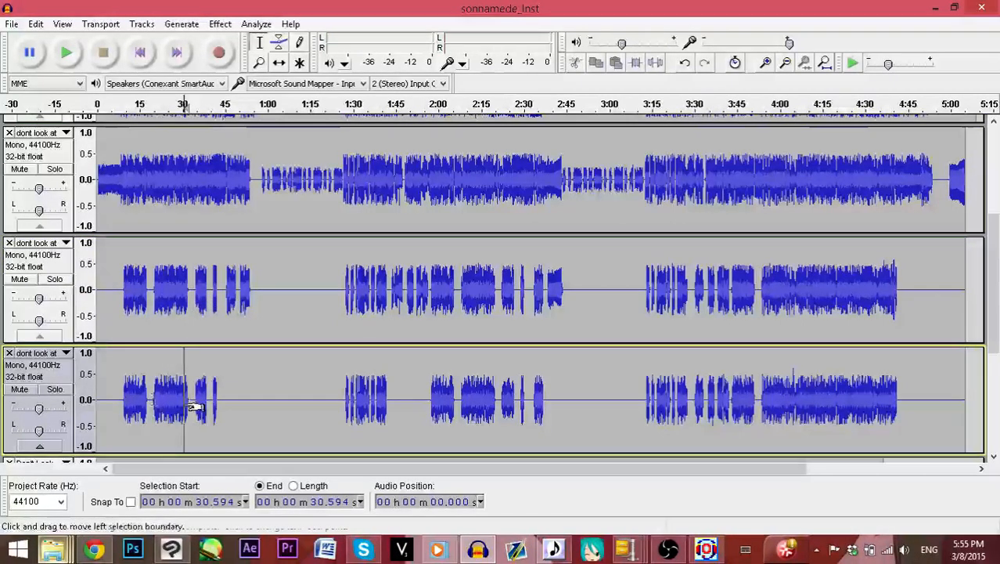
Check the full name of the sparser "dont look at" track just above the "Don't Look" tracks, leaving it unchanged
click(53, 356)
click(65, 78)
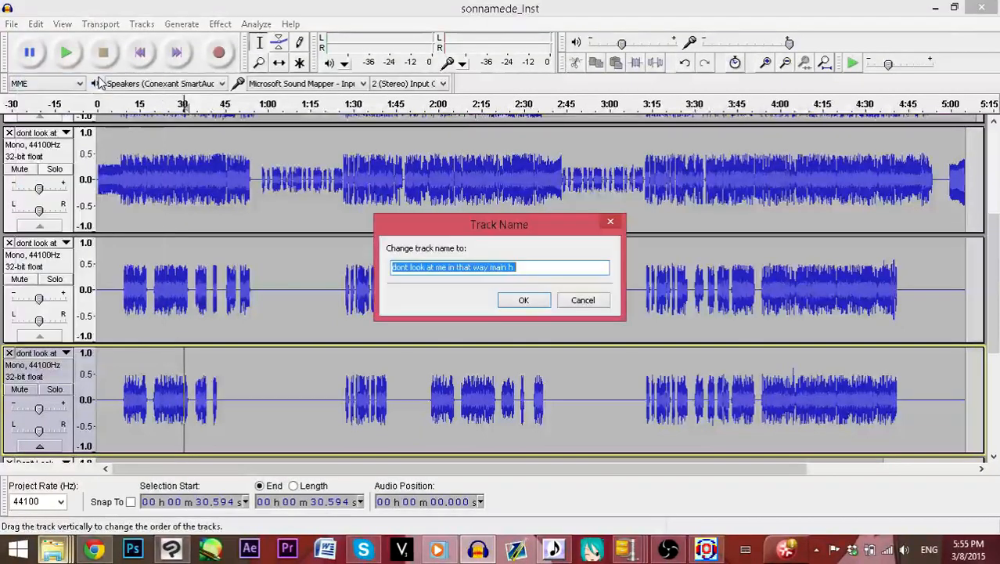
click(522, 300)
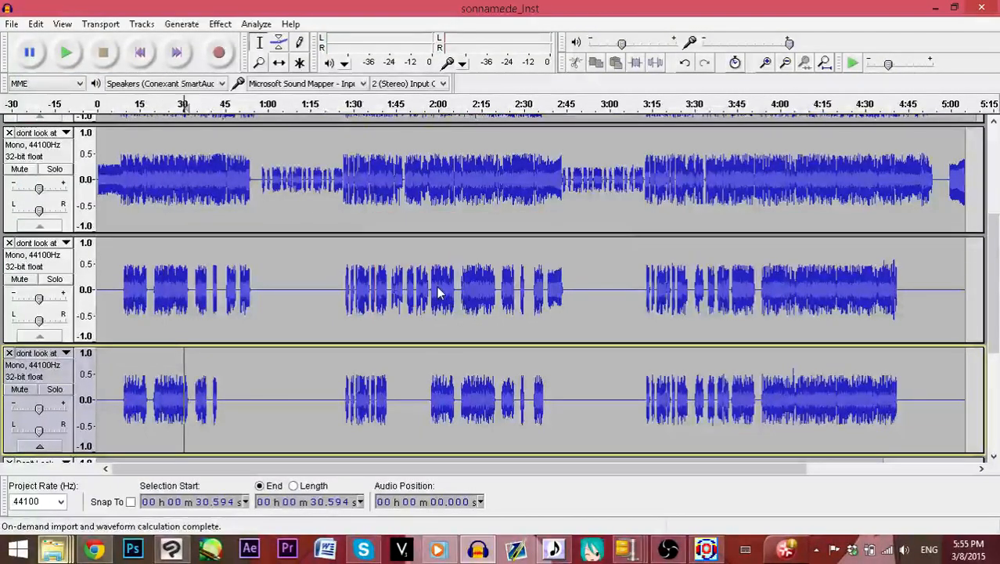
Solo the instrumental together with the nearly continuous "dont look at" vocal track directly below it
scroll(385, 279, up, 3)
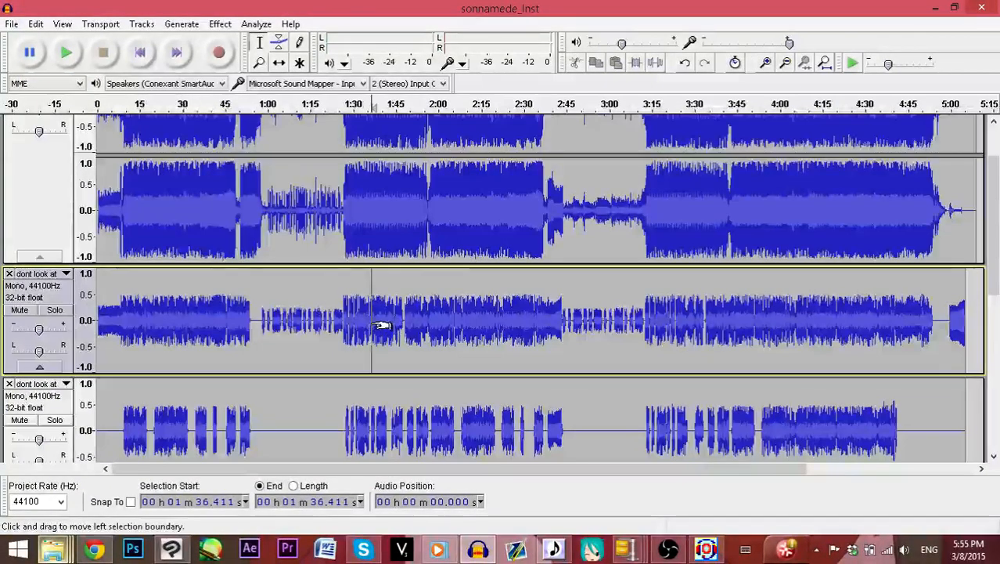
click(60, 294)
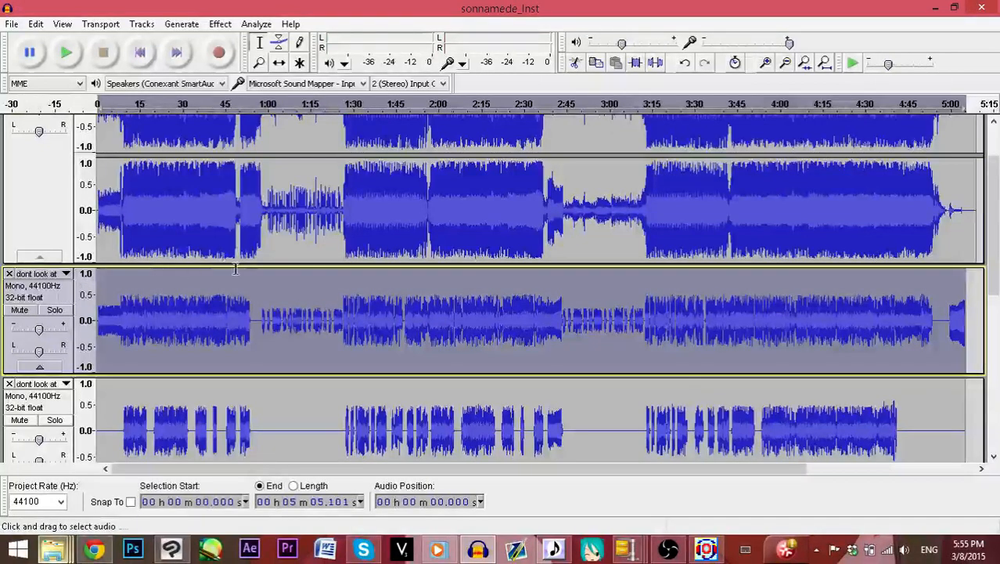
scroll(417, 250, up, 2)
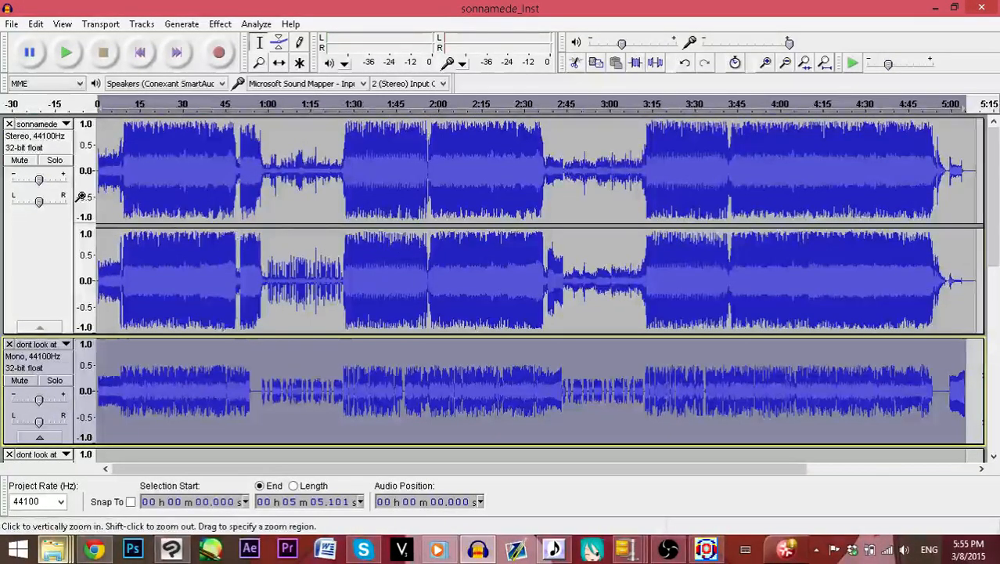
click(51, 381)
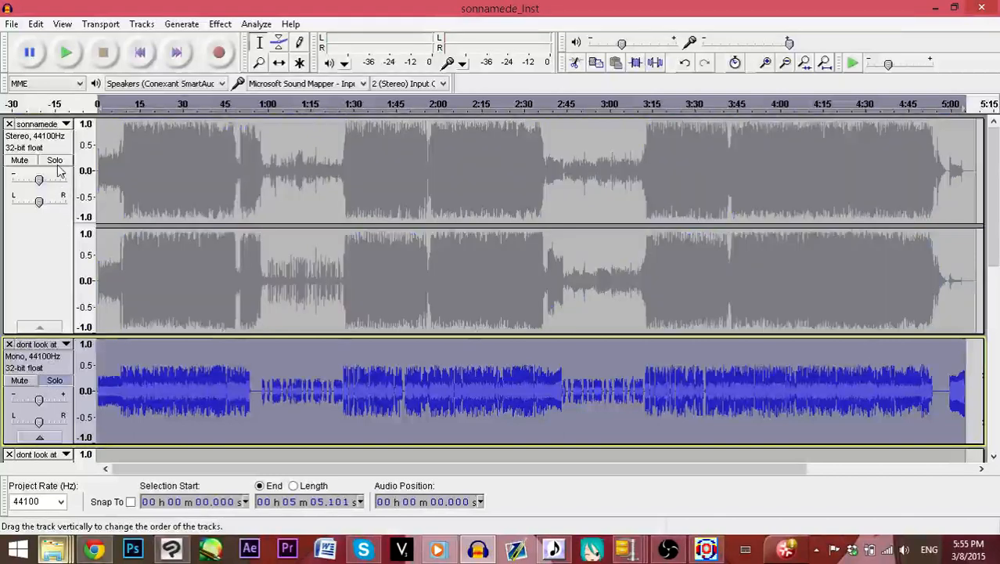
click(52, 381)
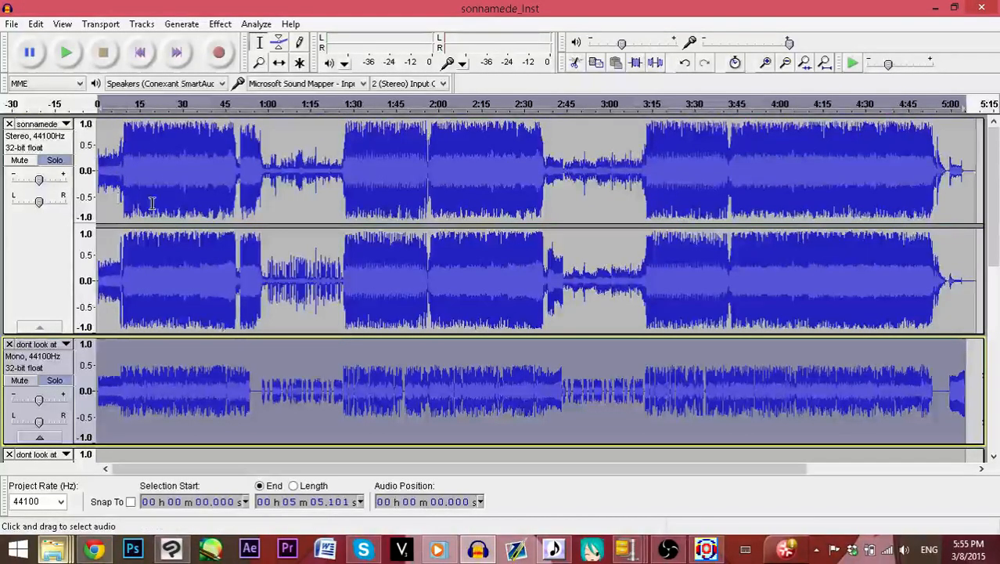
Play the soloed instrumental and vocal briefly from the start of the project, and stop playback
click(140, 52)
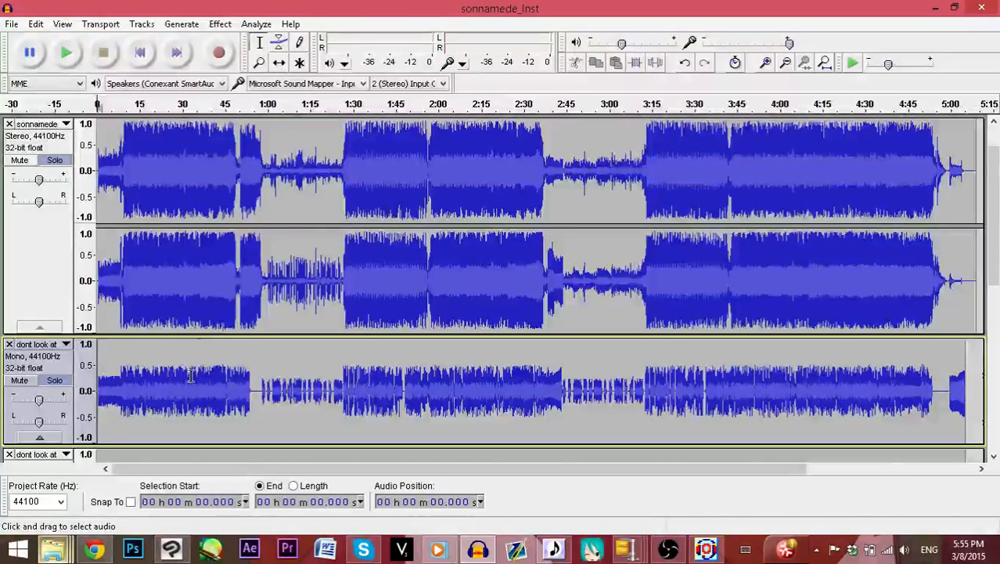
scroll(190, 376, down, 5)
scroll(172, 266, down, 3)
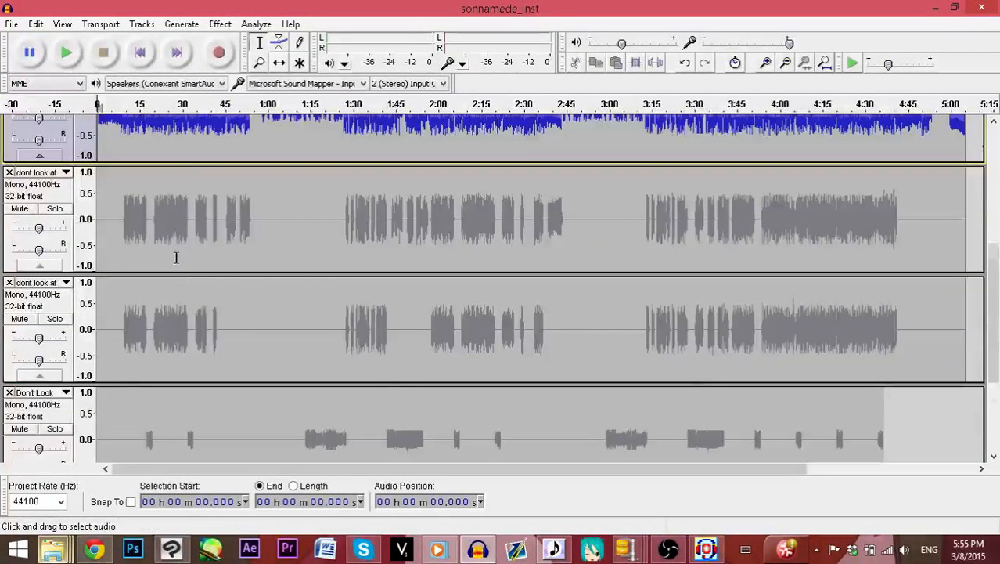
scroll(170, 273, up, 8)
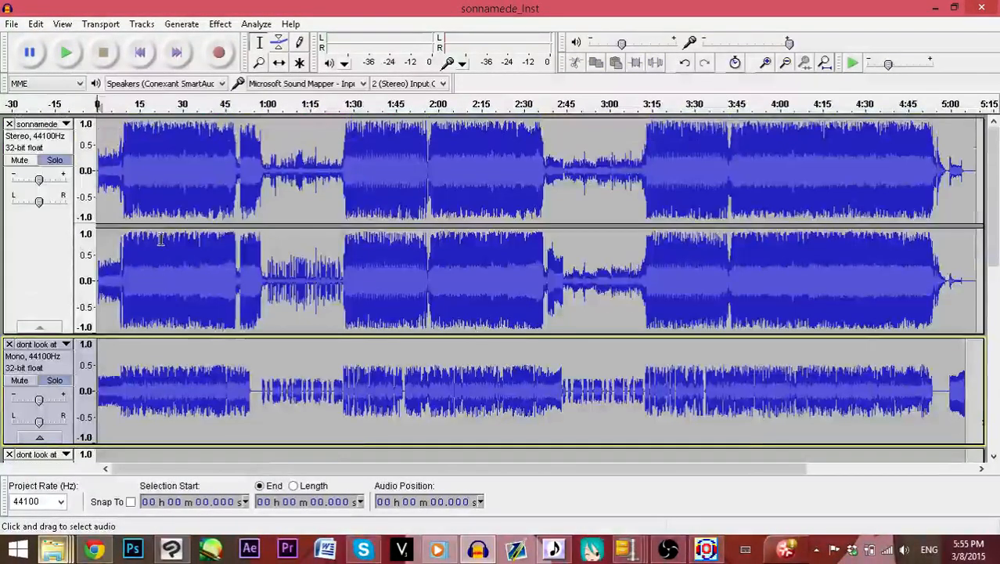
click(67, 53)
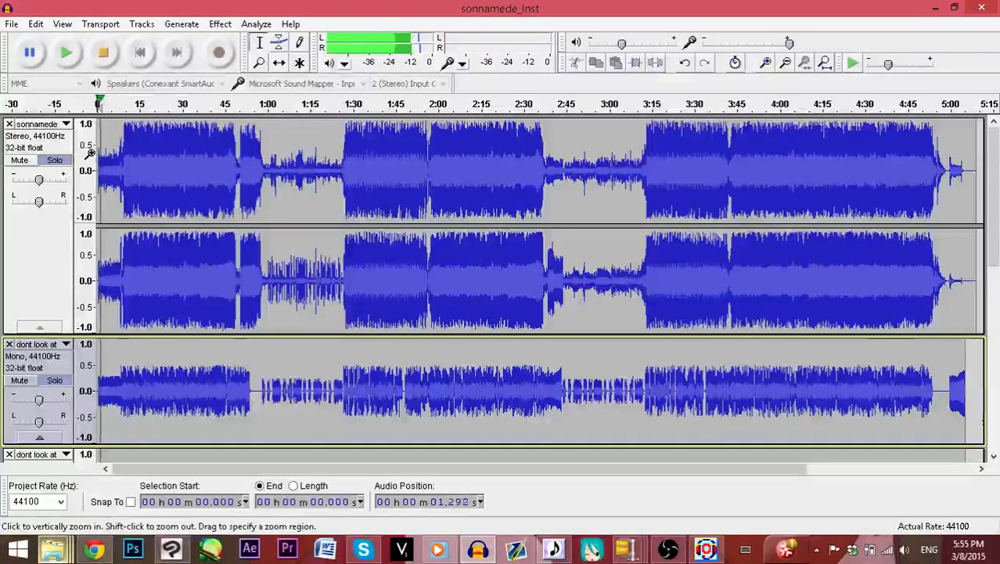
click(102, 53)
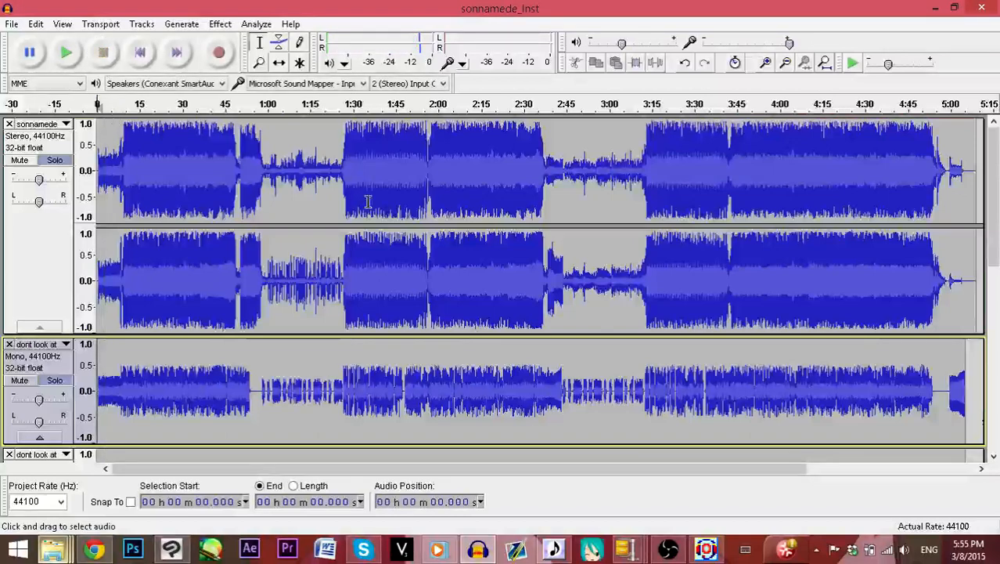
Examine the opening ten seconds of the instrumental and first vocal waveforms up close to compare where they start
click(764, 64)
click(764, 63)
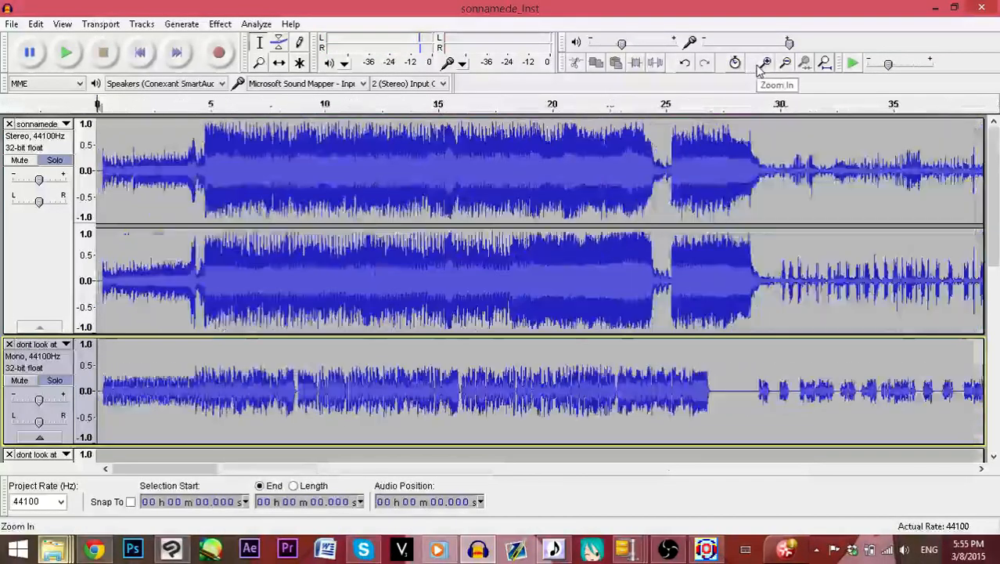
click(764, 63)
click(764, 64)
click(764, 63)
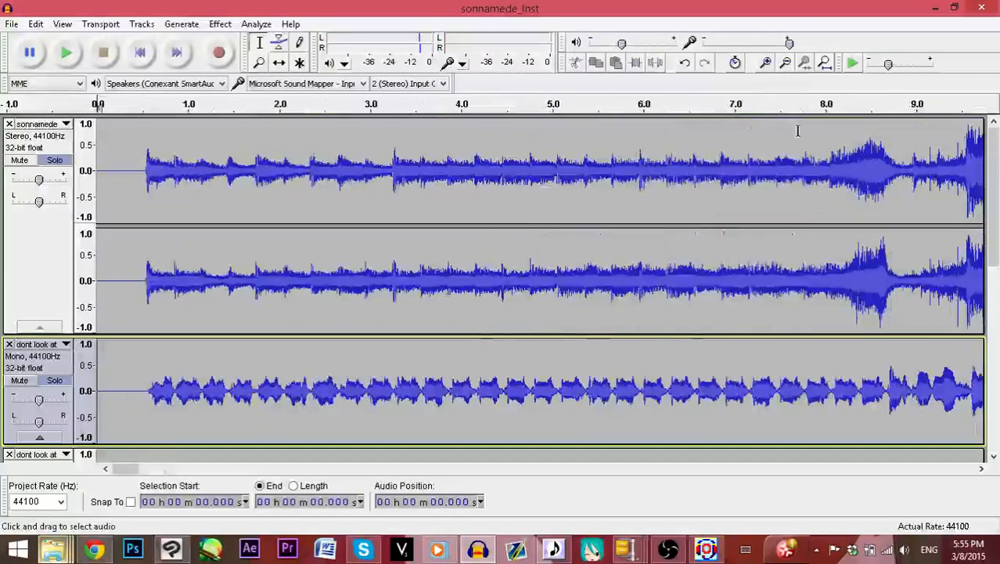
drag(997, 255, 997, 198)
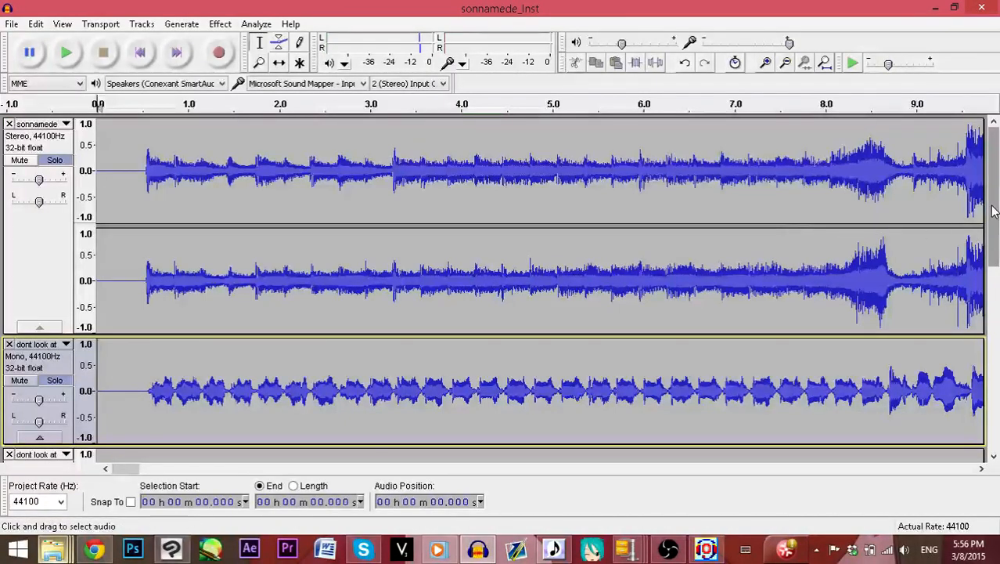
mouse_move(992, 211)
mouse_down()
mouse_move(991, 283)
mouse_move(992, 196)
mouse_up()
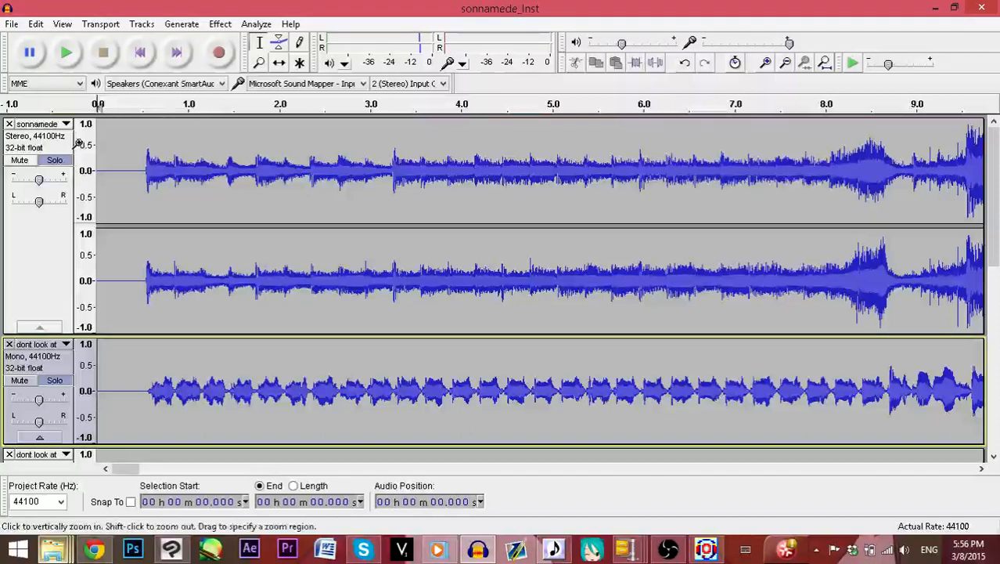
Turn off solo on the instrumental and the first vocal track, and mute the instrumental
click(55, 380)
click(54, 379)
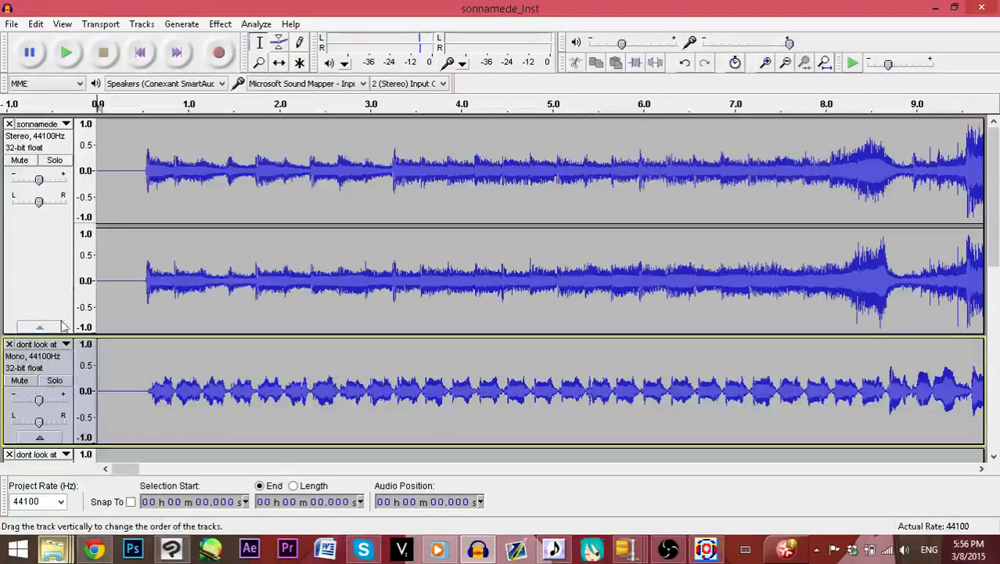
click(20, 161)
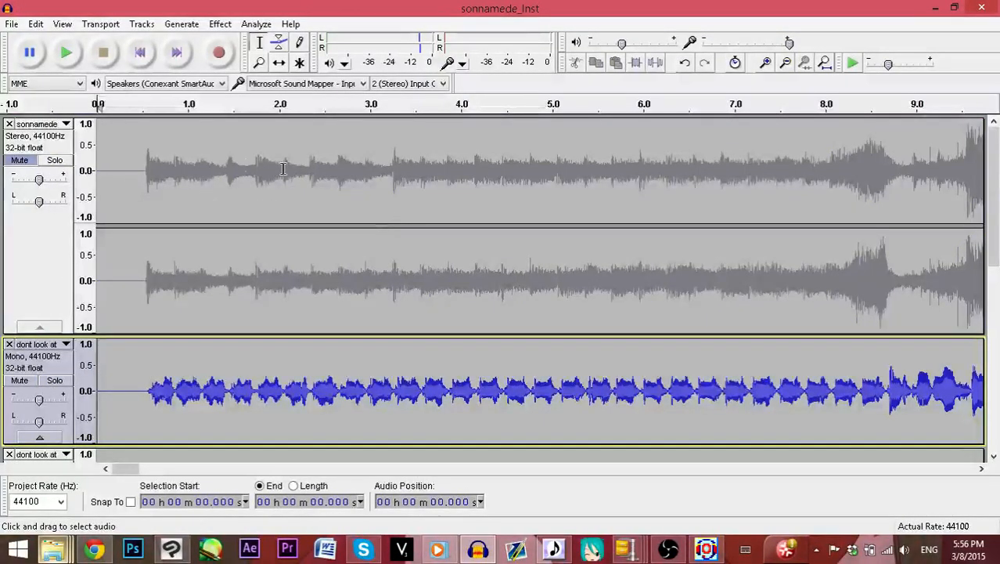
Play the vocal tracks together from about 5 seconds into the first "Don't Look" entries, and stop playback
scroll(368, 208, down, 5)
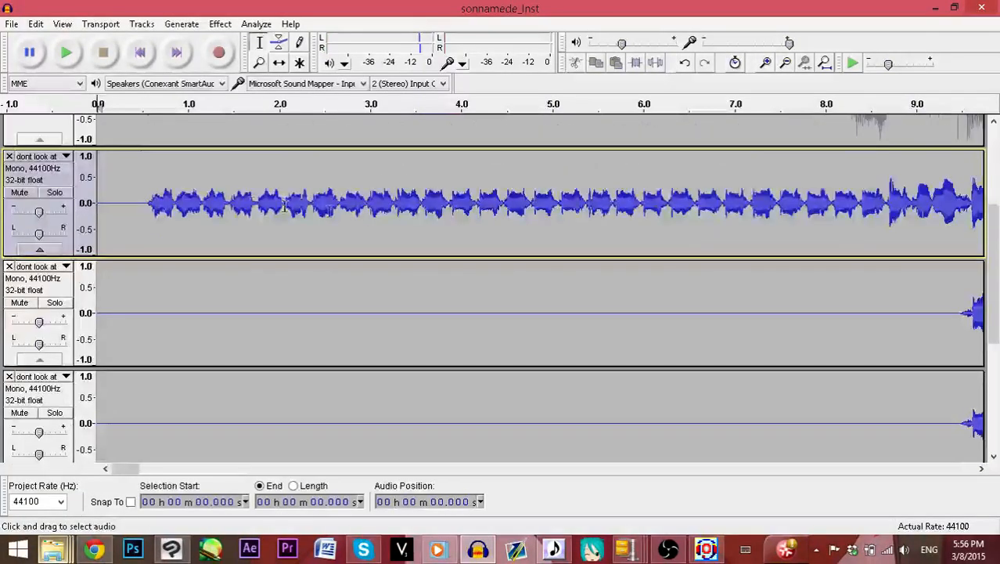
click(145, 205)
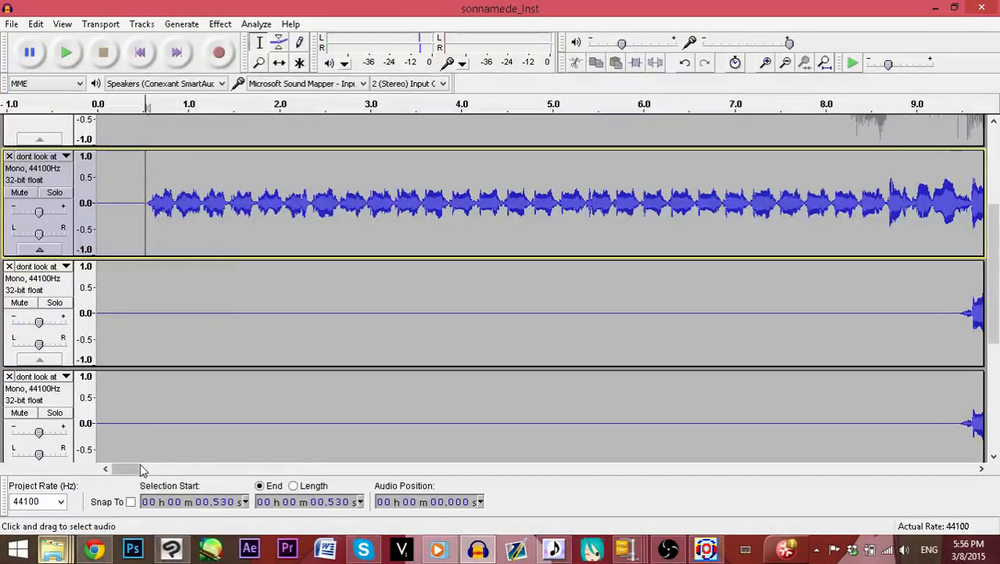
mouse_move(127, 468)
mouse_down()
mouse_move(161, 468)
mouse_move(137, 468)
mouse_up()
click(216, 209)
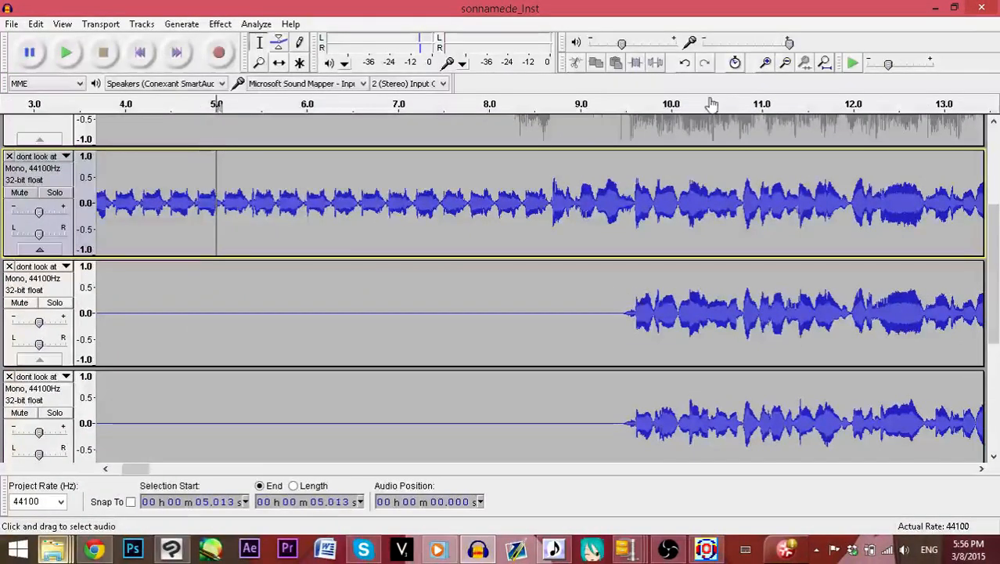
click(785, 67)
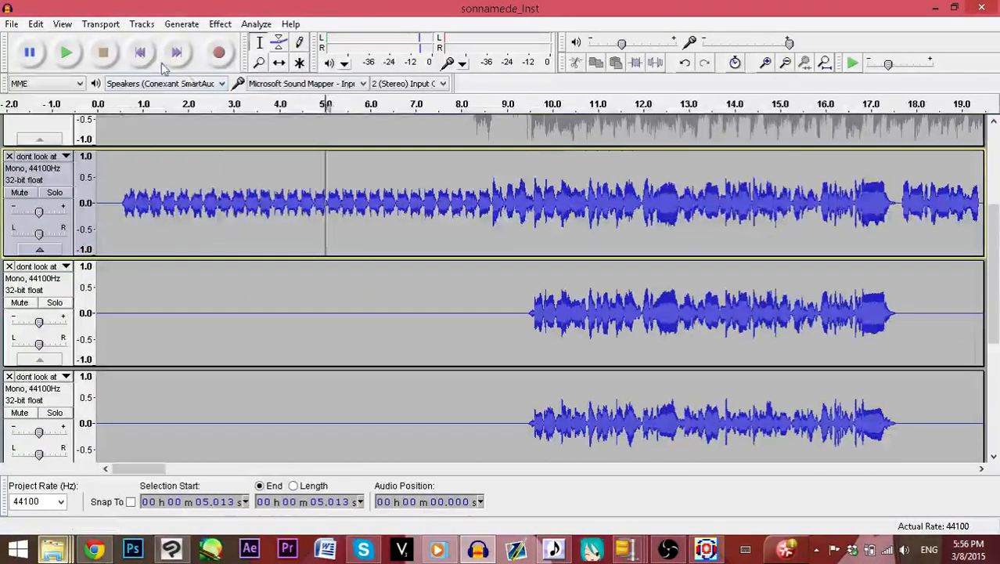
click(65, 61)
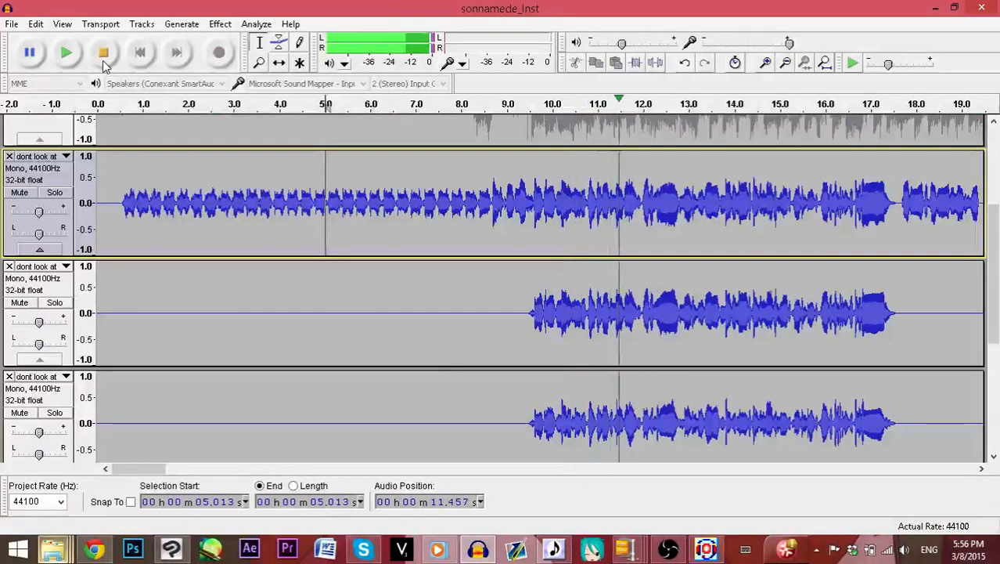
scroll(504, 151, down, 6)
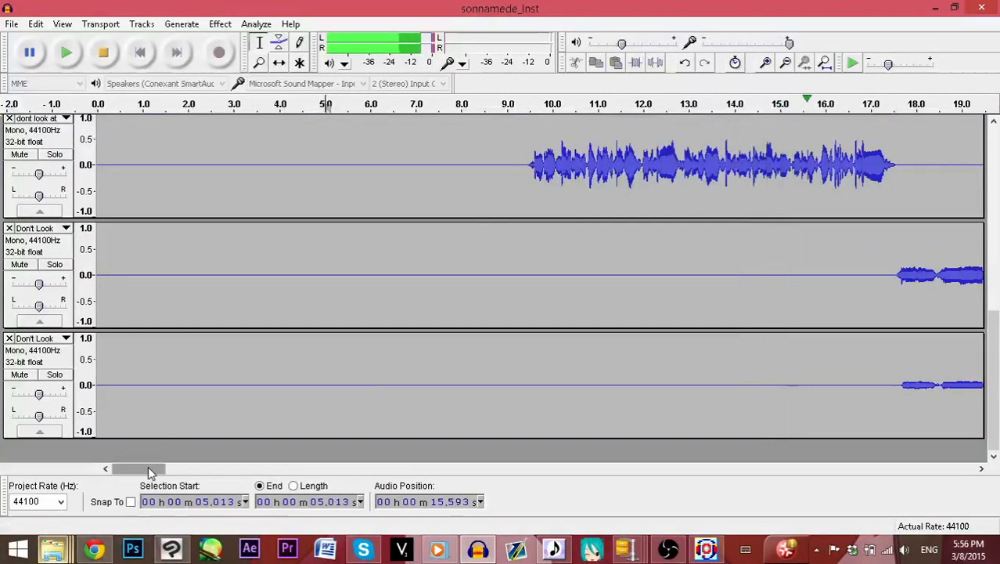
drag(150, 467, 188, 472)
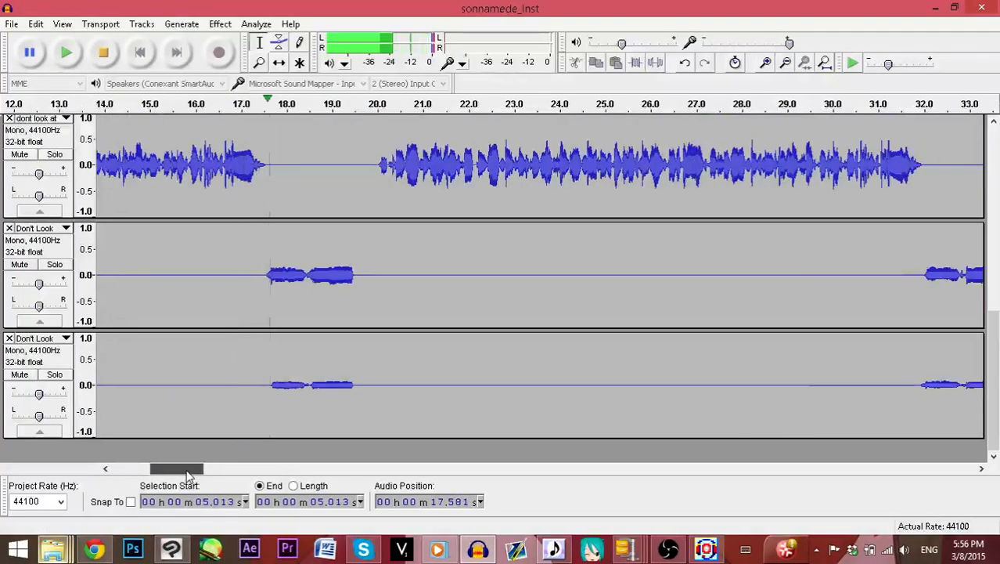
click(102, 52)
Look over the opening section of all vocal tracks, comparing where the main, sparser and "Don't Look" parts enter
drag(210, 467, 166, 468)
scroll(508, 386, up, 5)
scroll(508, 387, up, 3)
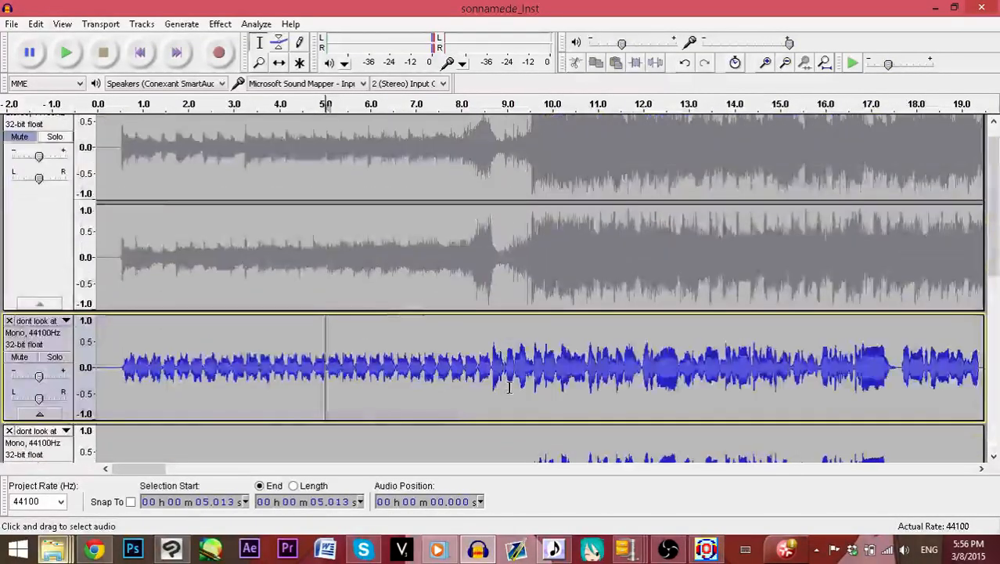
scroll(509, 387, down, 3)
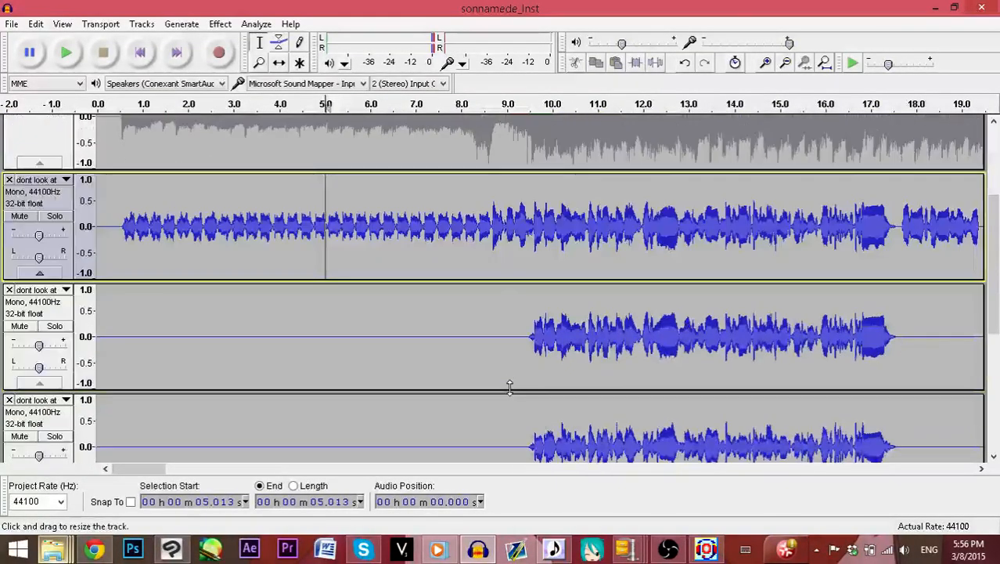
scroll(508, 387, down, 2)
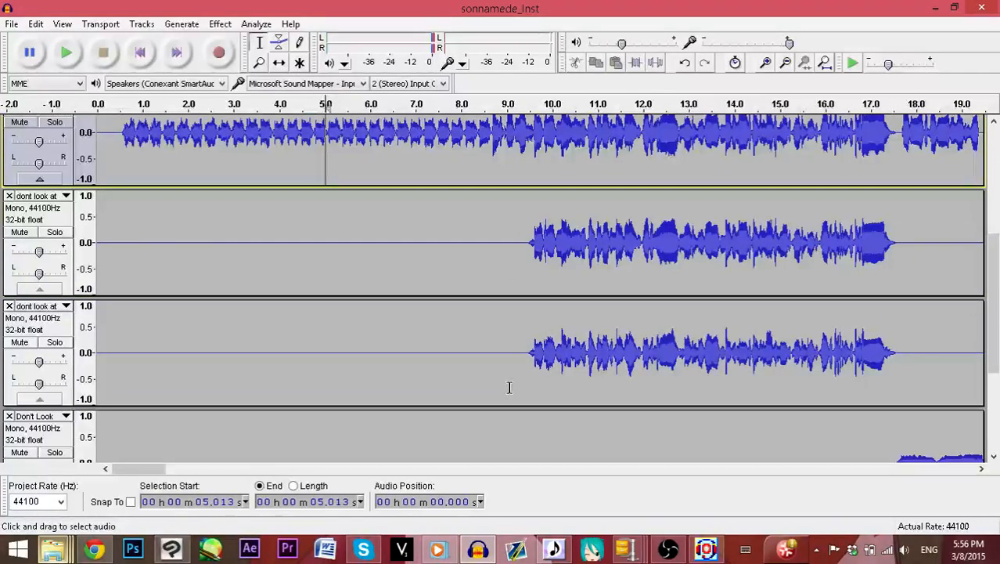
scroll(509, 386, down, 3)
scroll(362, 418, up, 2)
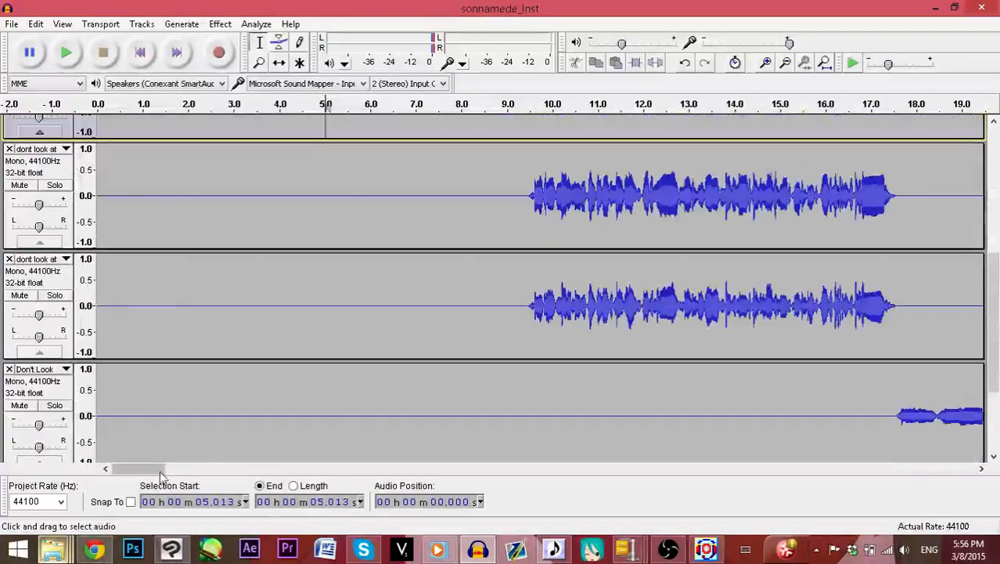
drag(145, 470, 120, 487)
scroll(524, 403, up, 3)
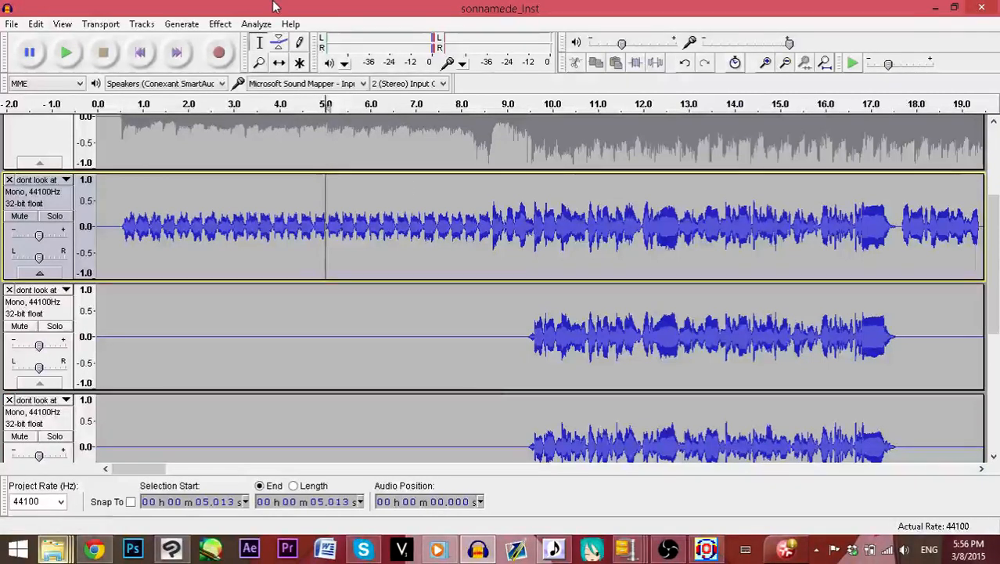
click(256, 24)
mouse_move(222, 29)
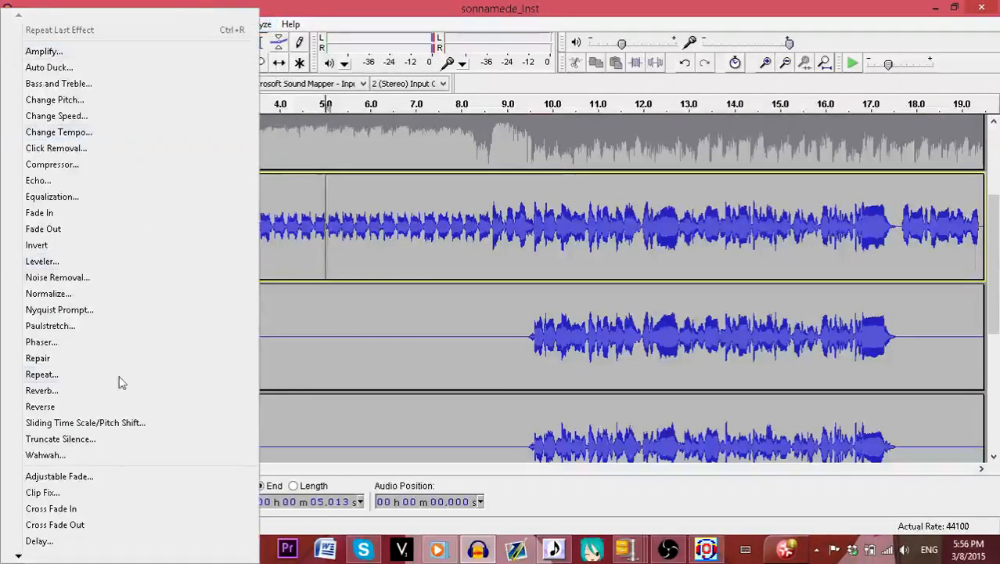
click(11, 555)
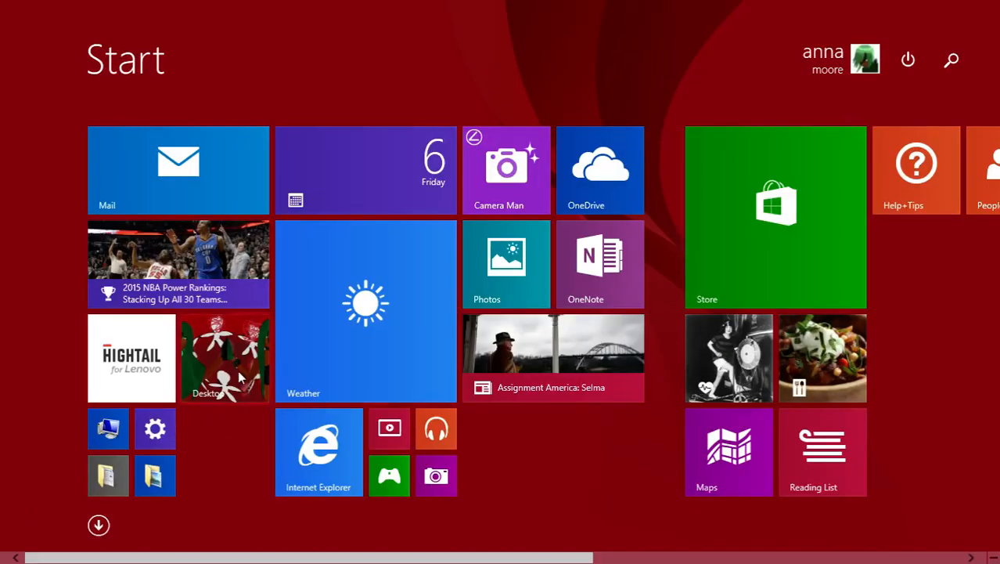
click(240, 378)
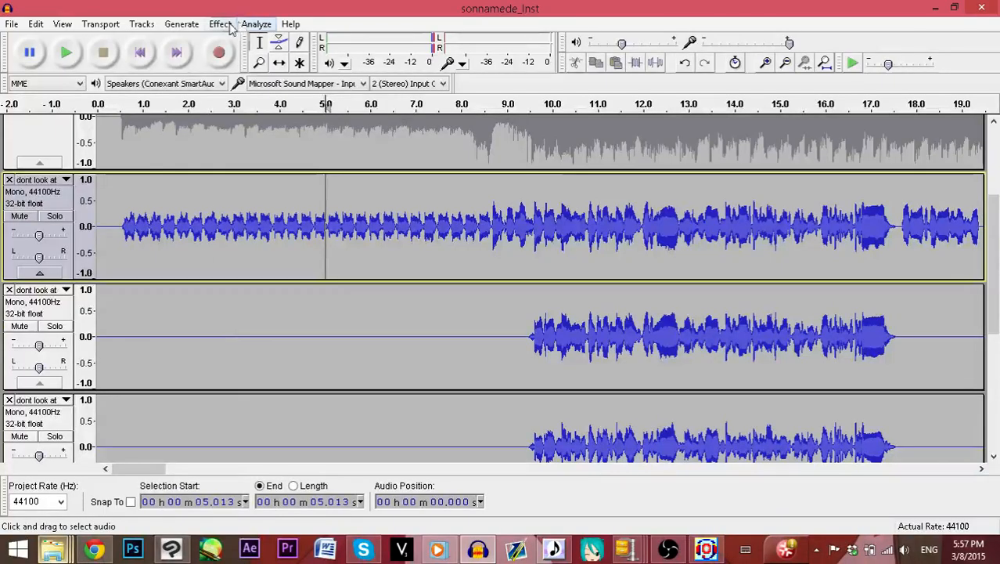
click(220, 24)
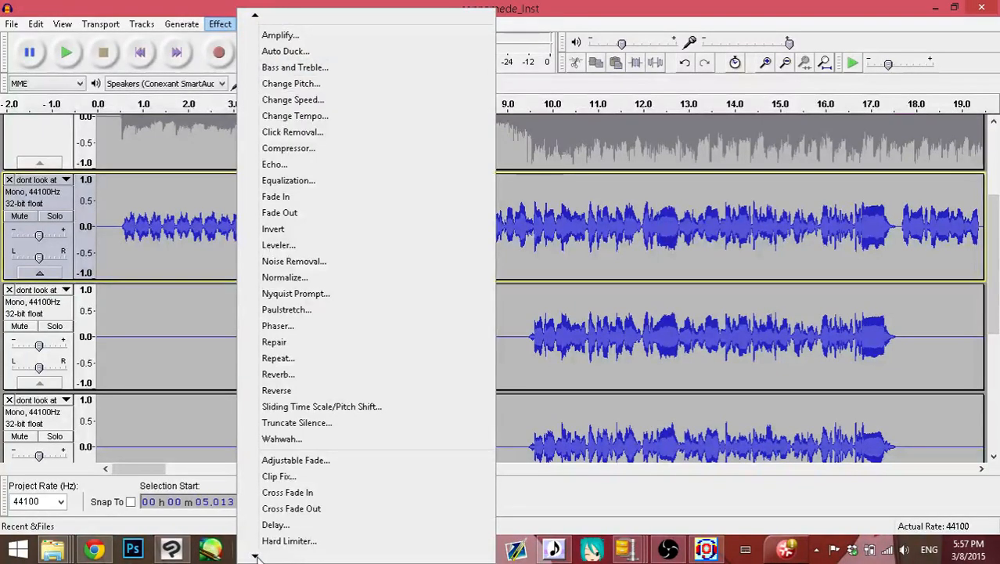
mouse_move(254, 556)
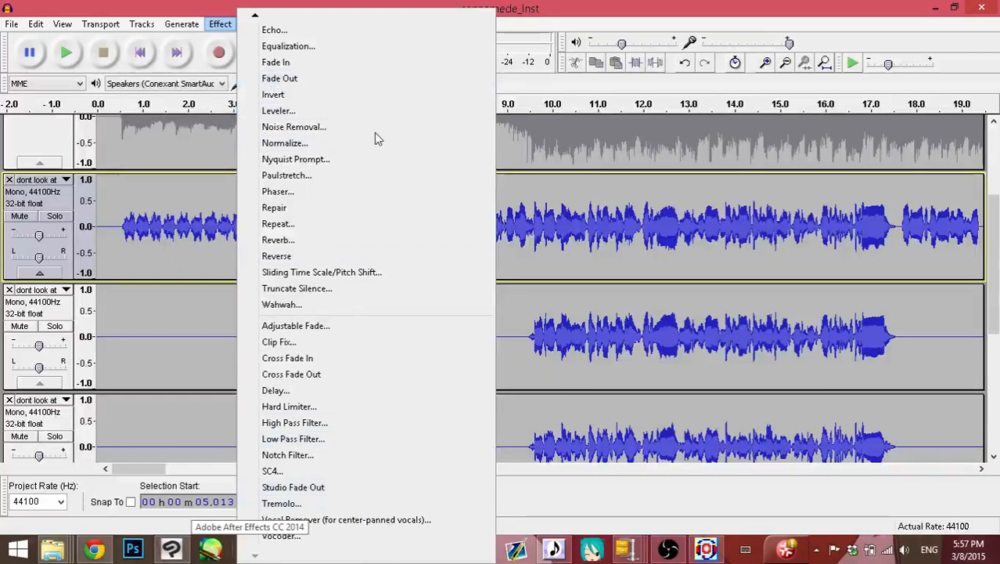
click(688, 7)
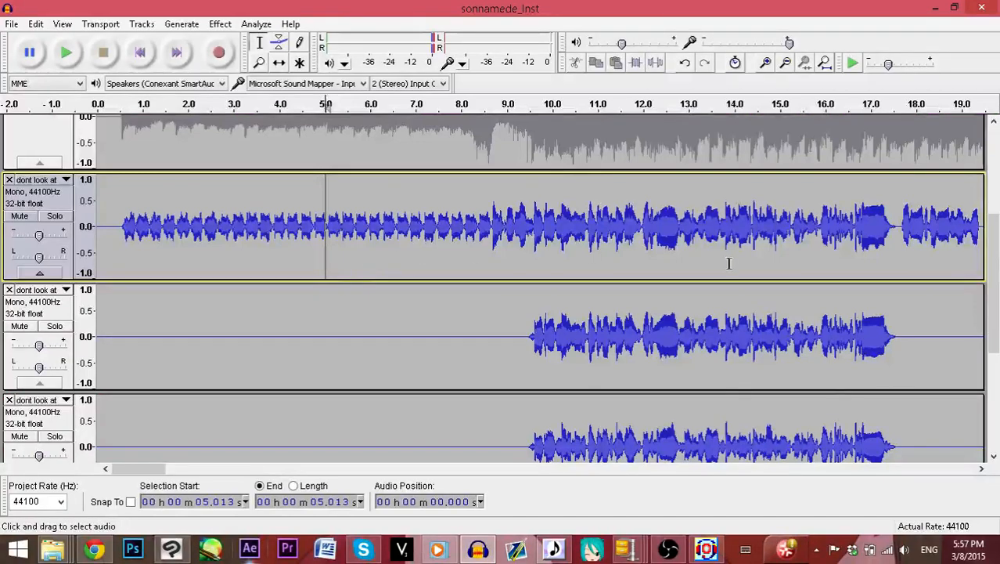
Lower the gain of the second and third "dont look at" vocal tracks, setting the third to -6 dB
scroll(728, 262, down, 3)
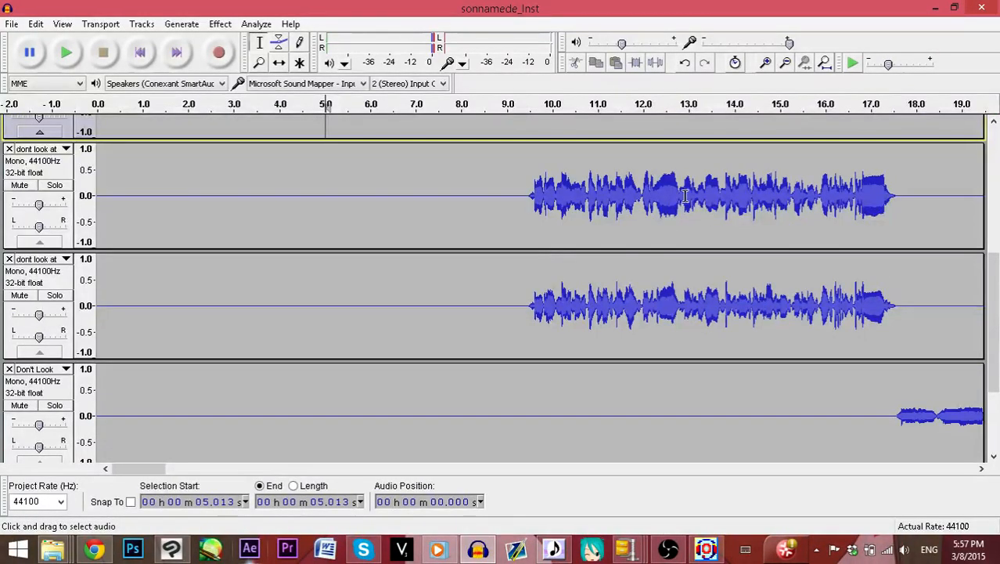
scroll(377, 228, up, 2)
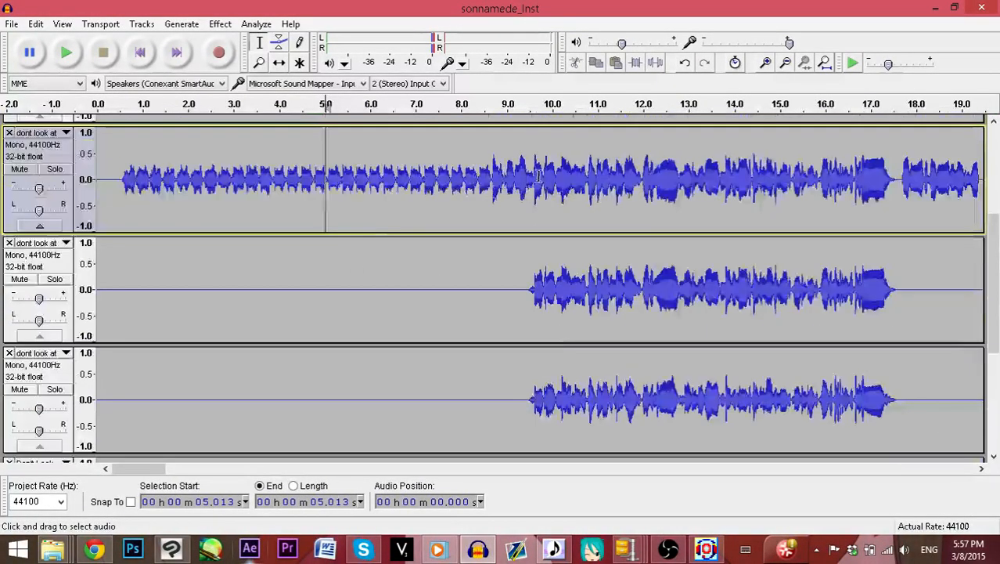
scroll(457, 232, down, 1)
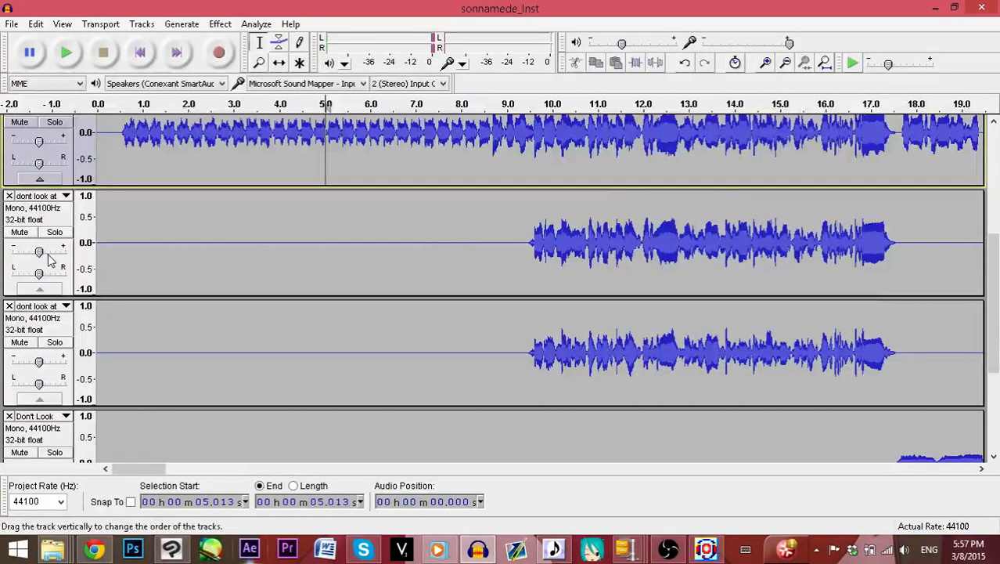
drag(38, 255, 31, 259)
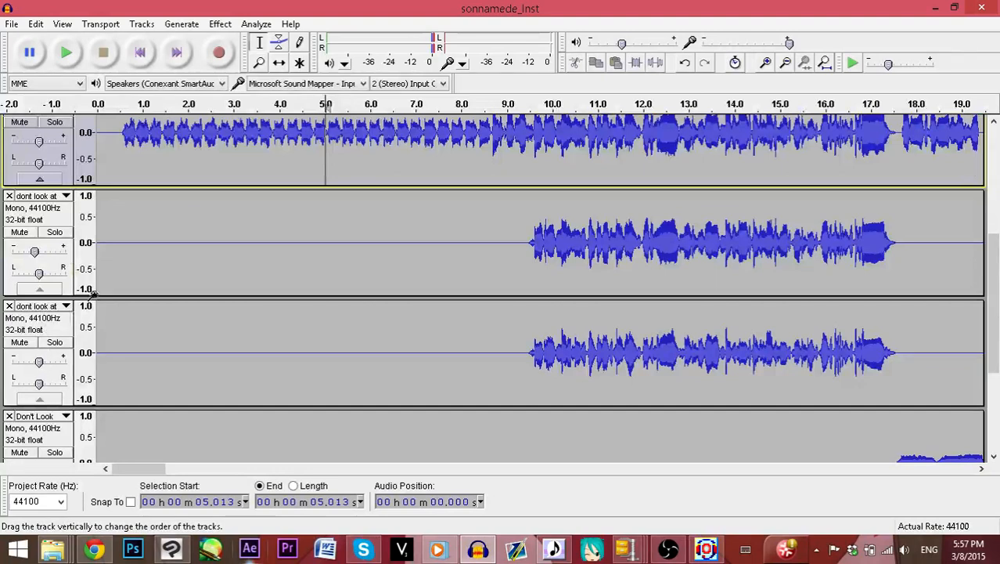
mouse_move(39, 365)
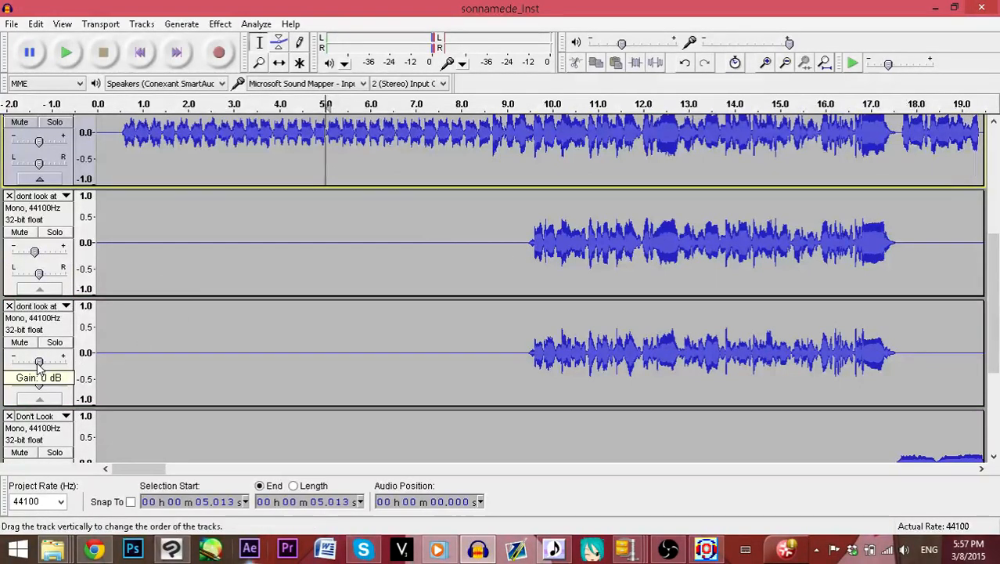
drag(39, 365, 33, 366)
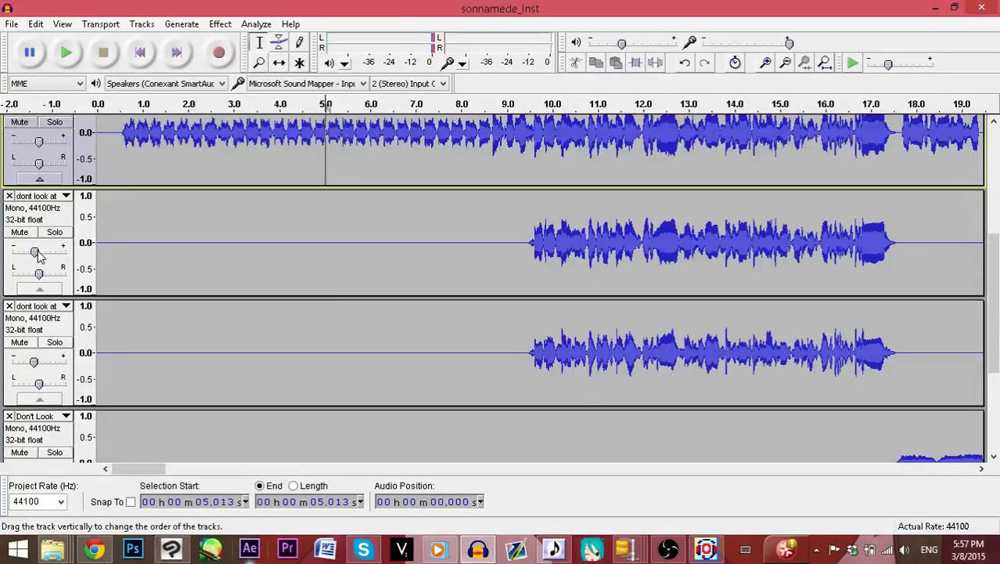
mouse_move(36, 255)
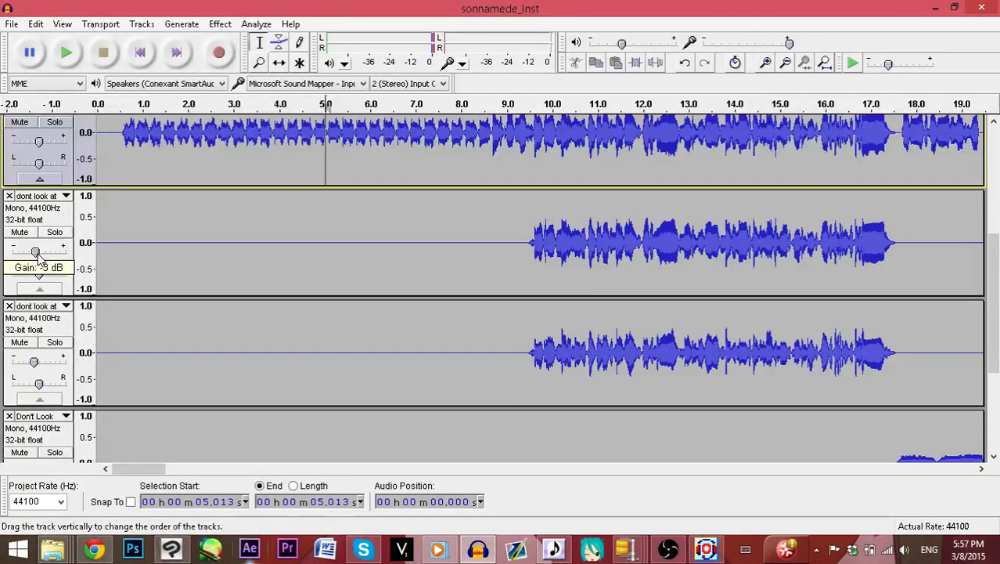
Play the vocal mix from about 8.7 seconds into the entry of the lowered tracks, and stop playback
click(496, 242)
click(72, 61)
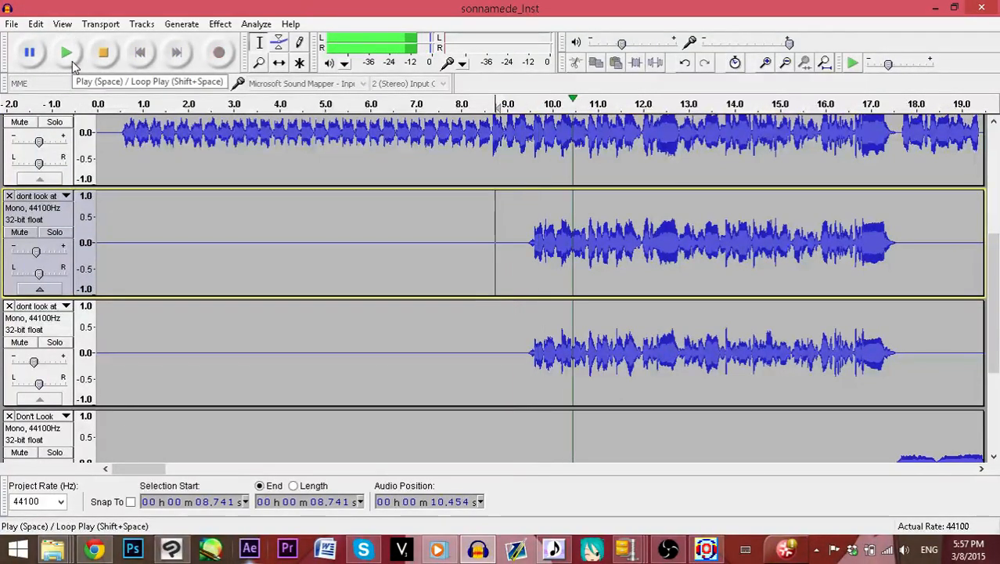
click(100, 57)
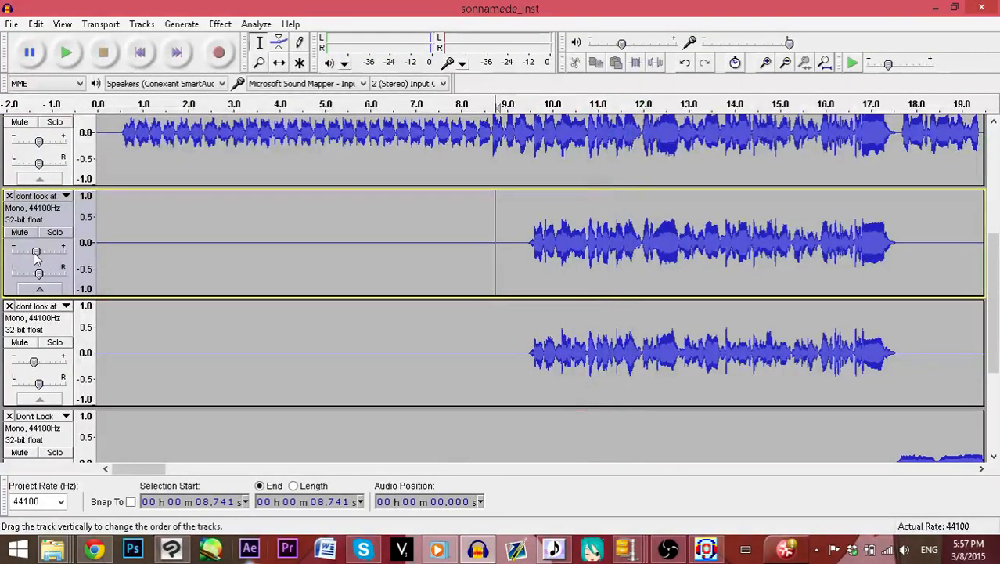
Lower the second and third "dont look at" tracks further, with -9 dB on the third, and replay the passage
mouse_move(34, 258)
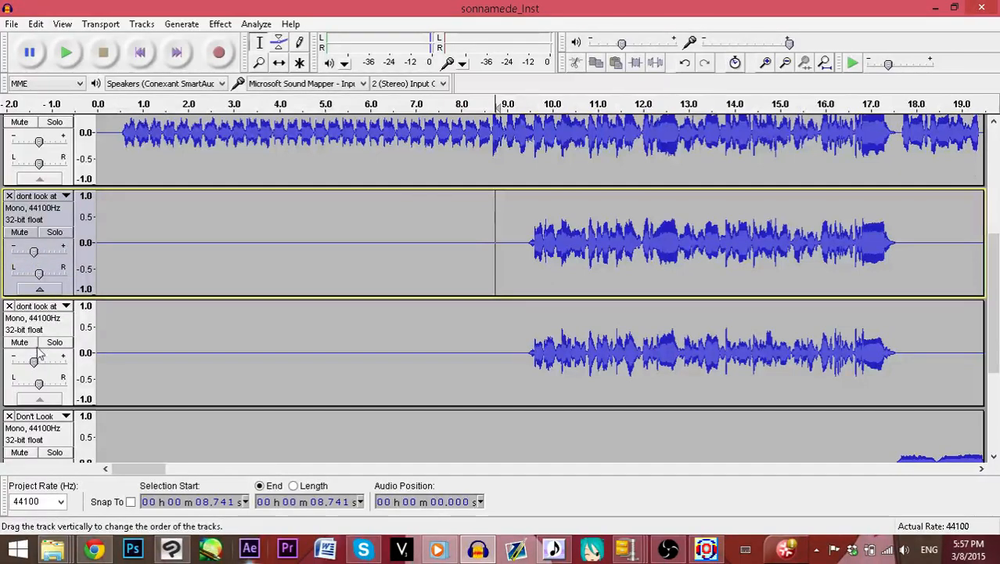
mouse_move(34, 366)
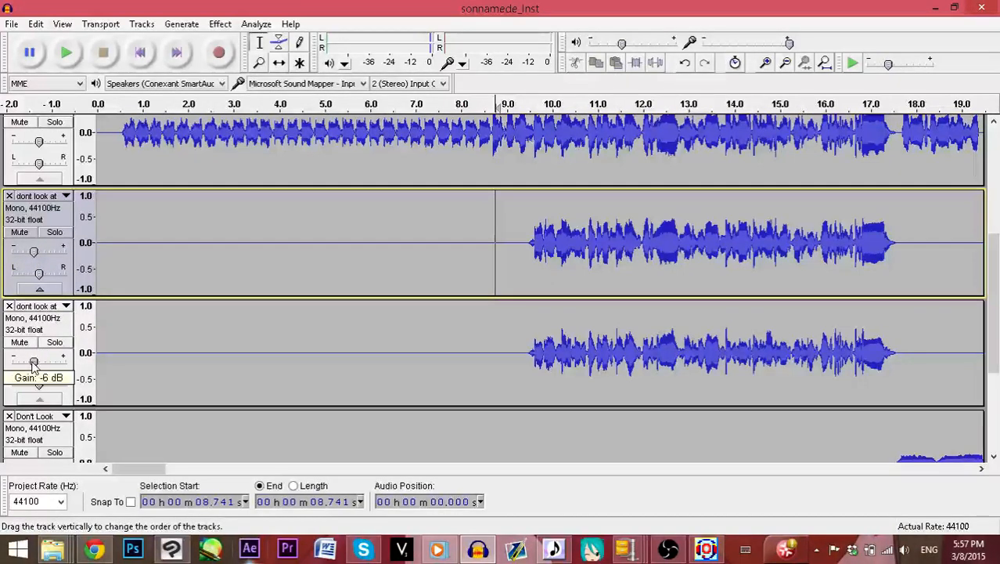
click(68, 54)
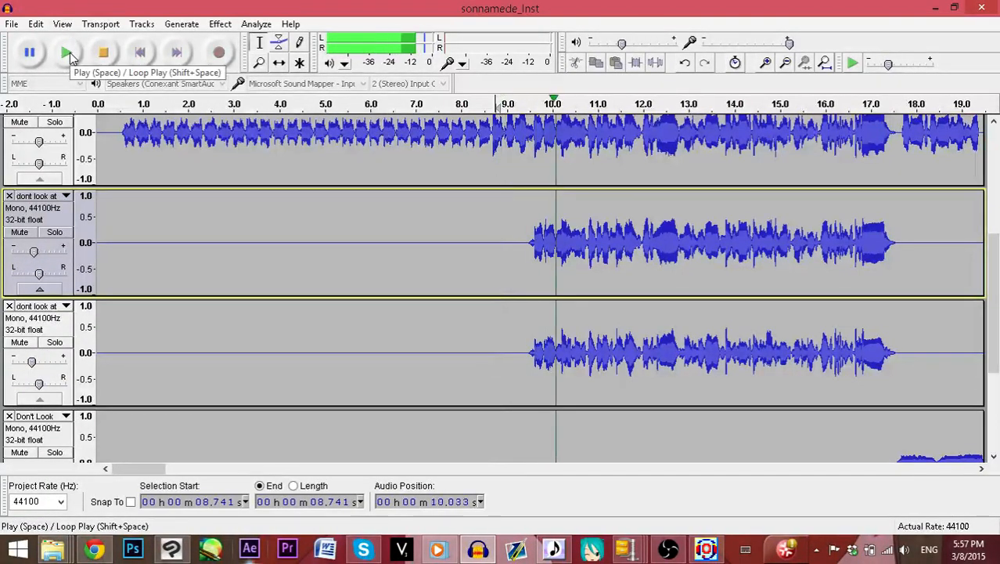
click(84, 56)
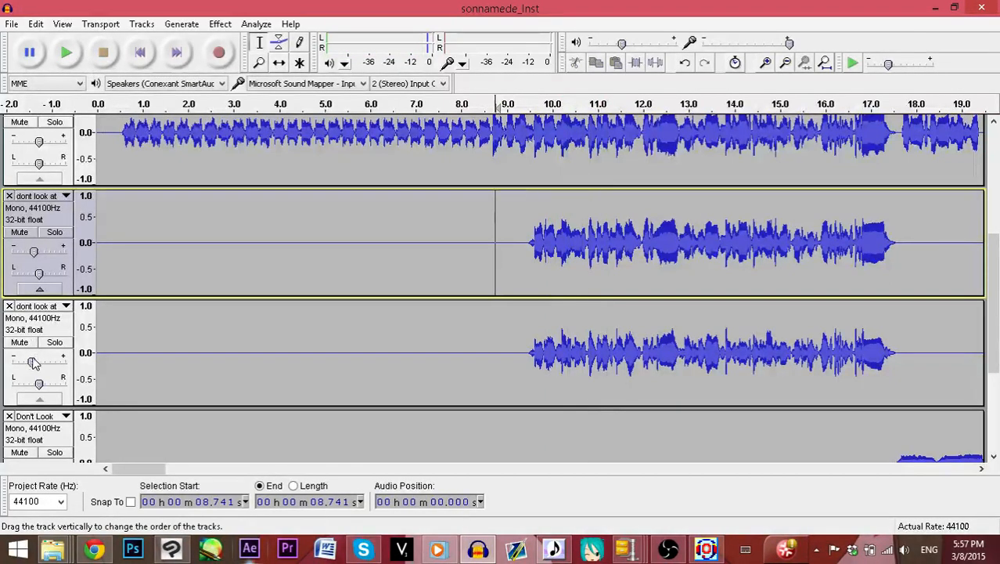
Raise the third "dont look at" track's gain, replaying the passage to even out the levels of the second and third tracks
mouse_move(31, 362)
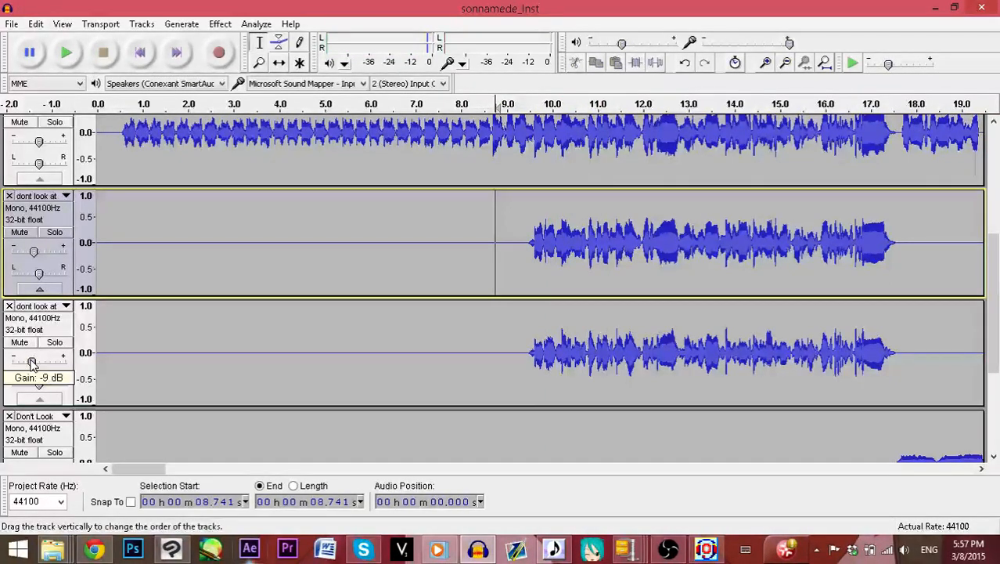
click(67, 54)
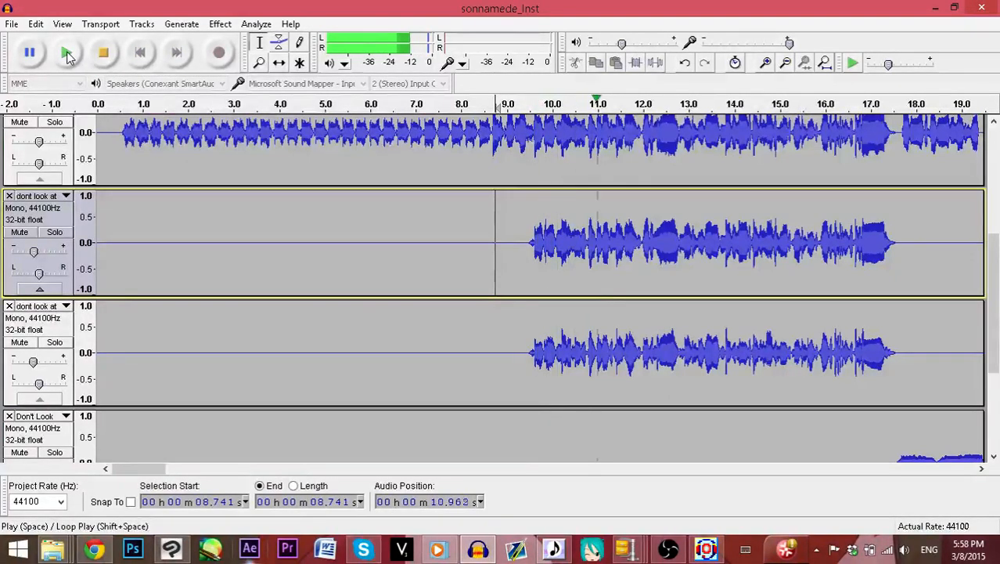
click(103, 56)
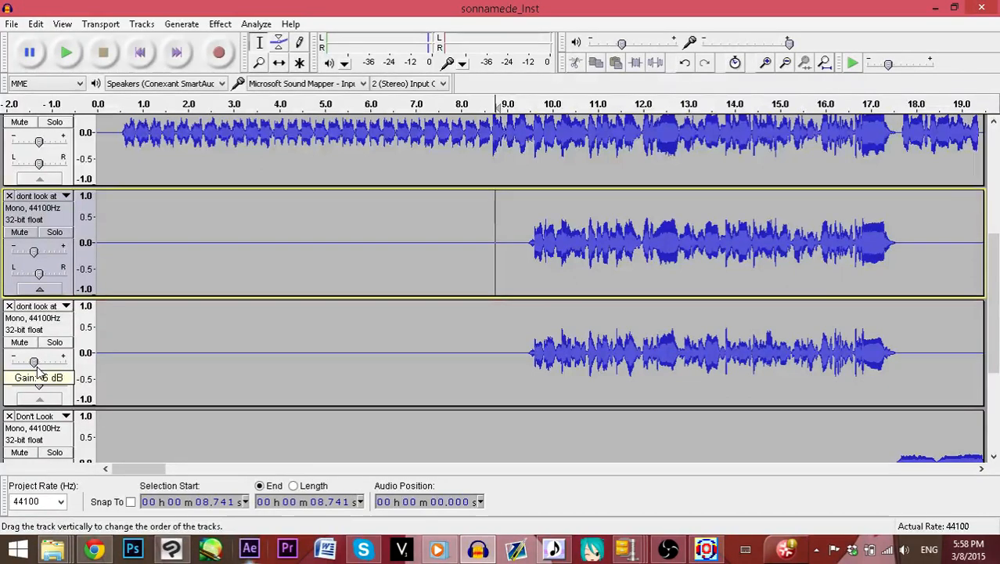
mouse_move(34, 252)
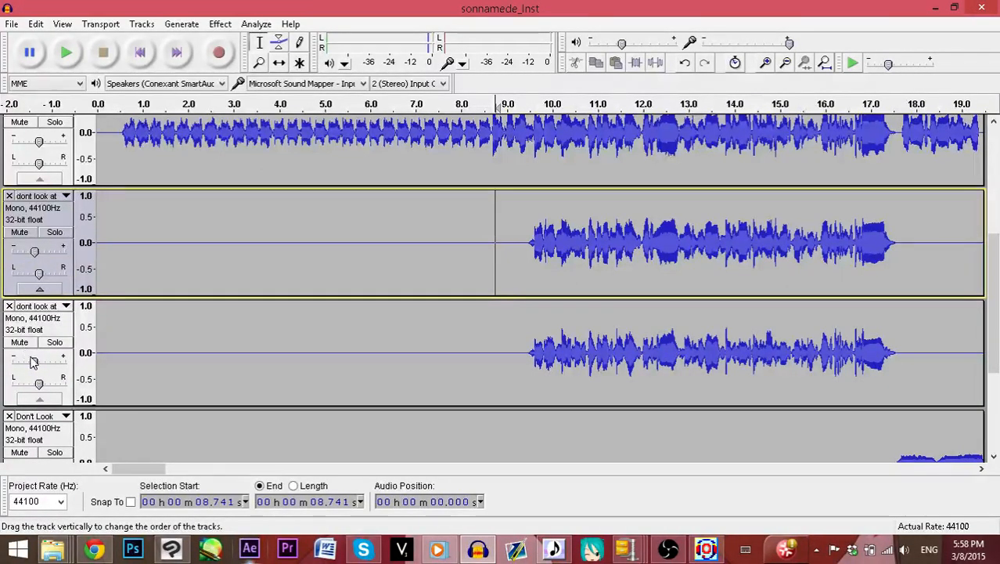
mouse_move(35, 370)
scroll(493, 188, down, 2)
scroll(674, 213, up, 1)
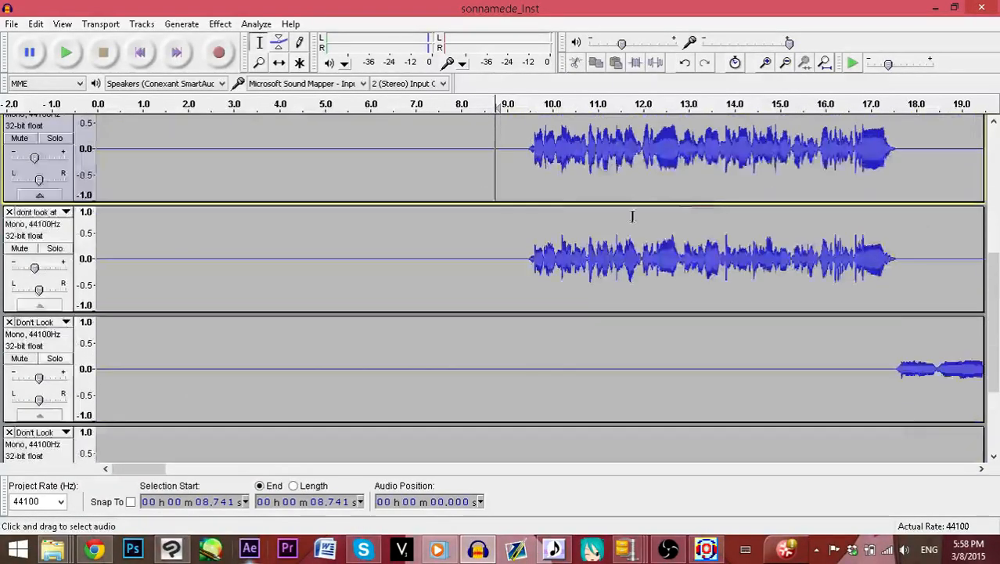
scroll(632, 216, up, 1)
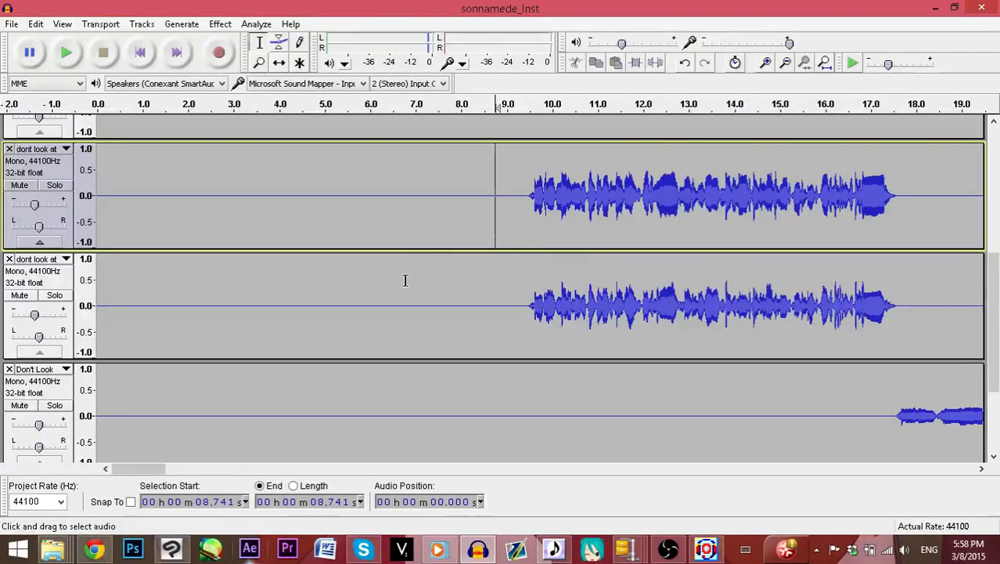
mouse_move(38, 227)
mouse_down()
mouse_move(19, 227)
mouse_move(39, 227)
mouse_up()
scroll(728, 211, up, 4)
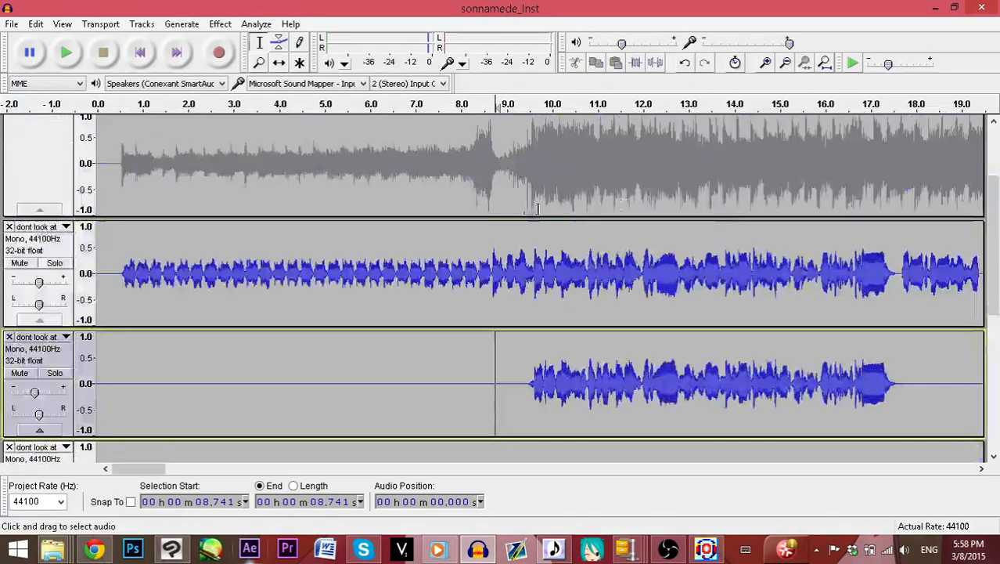
Play the vocals from about 8.7 seconds into the first "Don't Look" entries near 18 seconds, and stop playback
scroll(751, 281, down, 3)
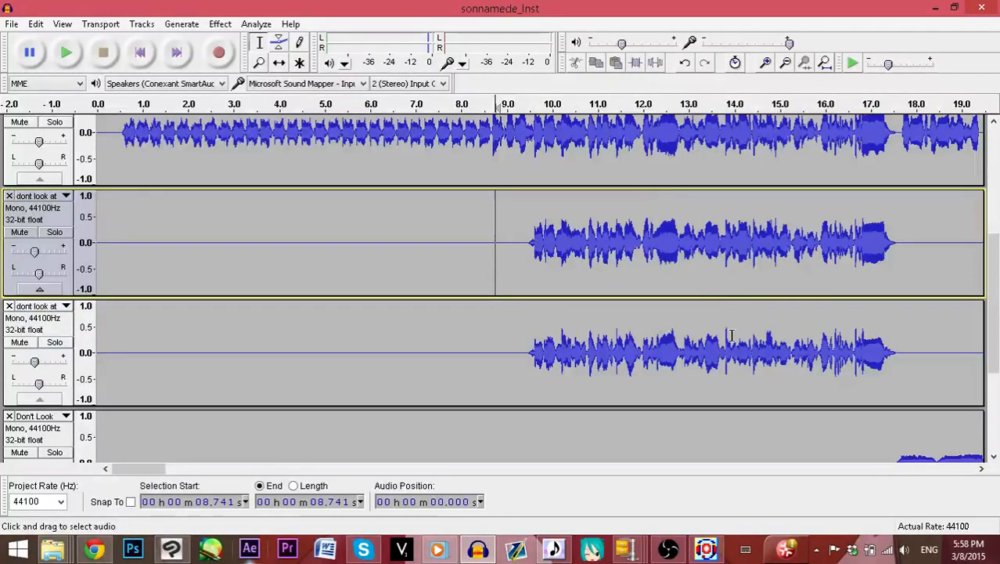
drag(147, 472, 160, 473)
scroll(511, 396, down, 3)
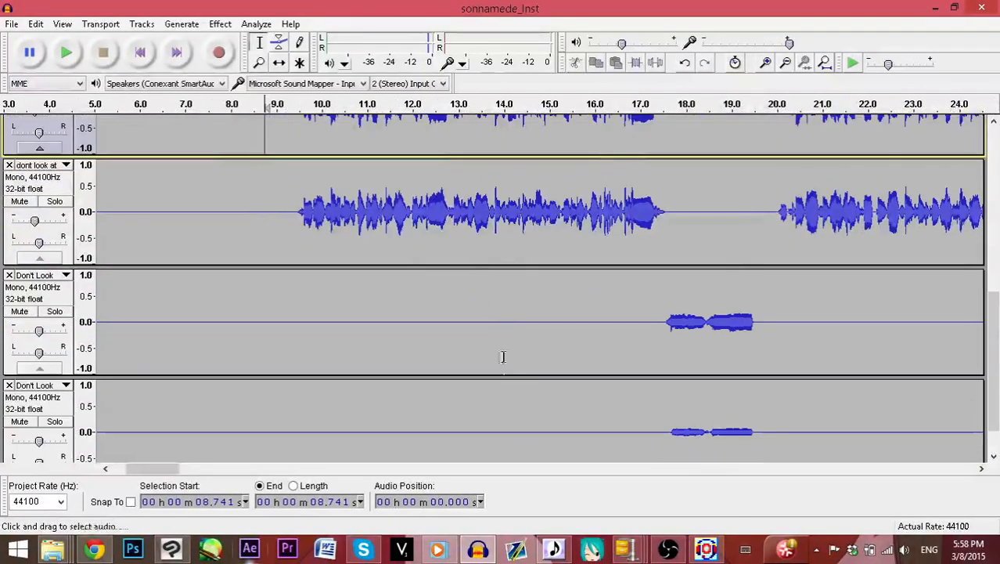
click(68, 67)
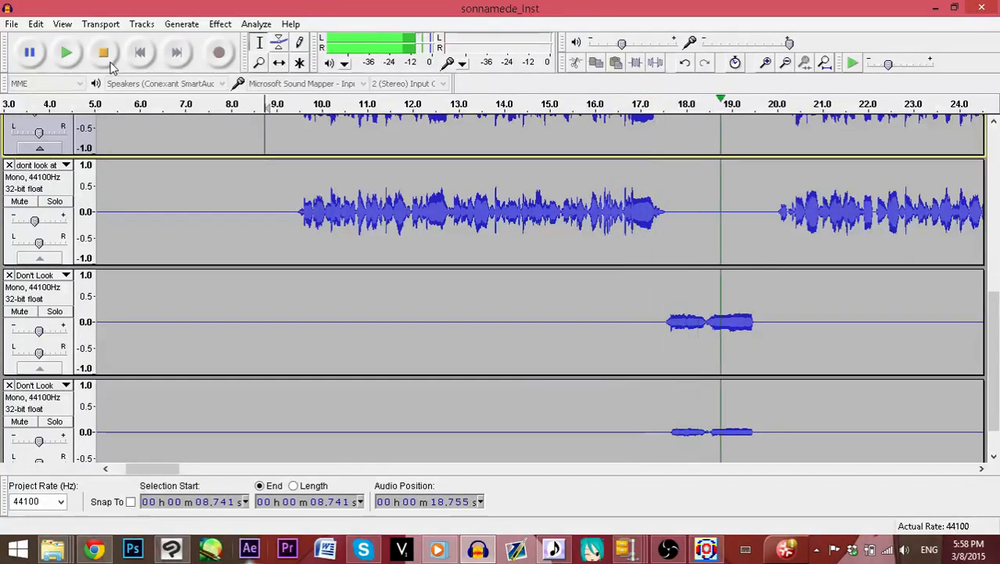
click(110, 66)
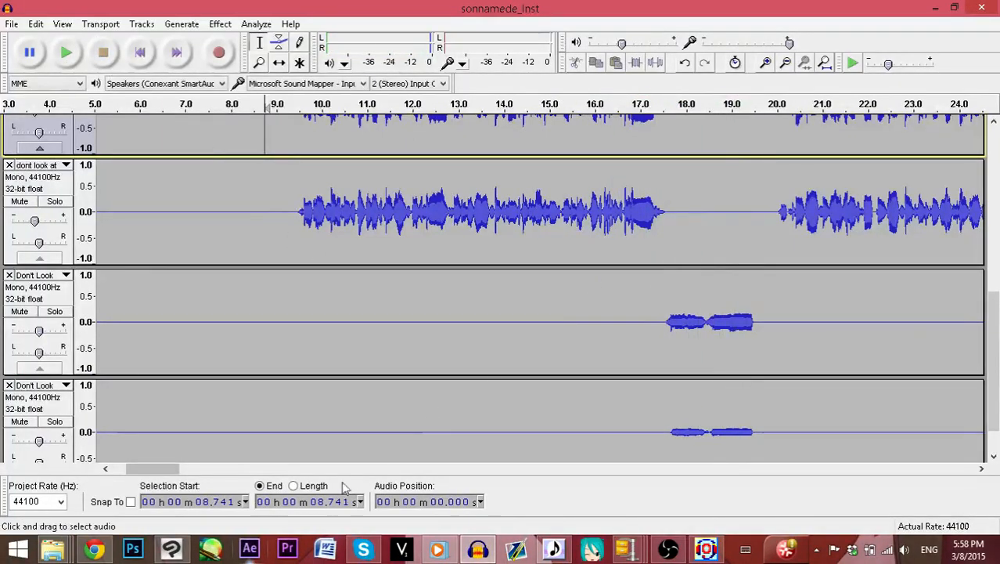
Pan the first "Don't Look" track about halfway left and the second "Don't Look" track about halfway right
drag(160, 468, 113, 489)
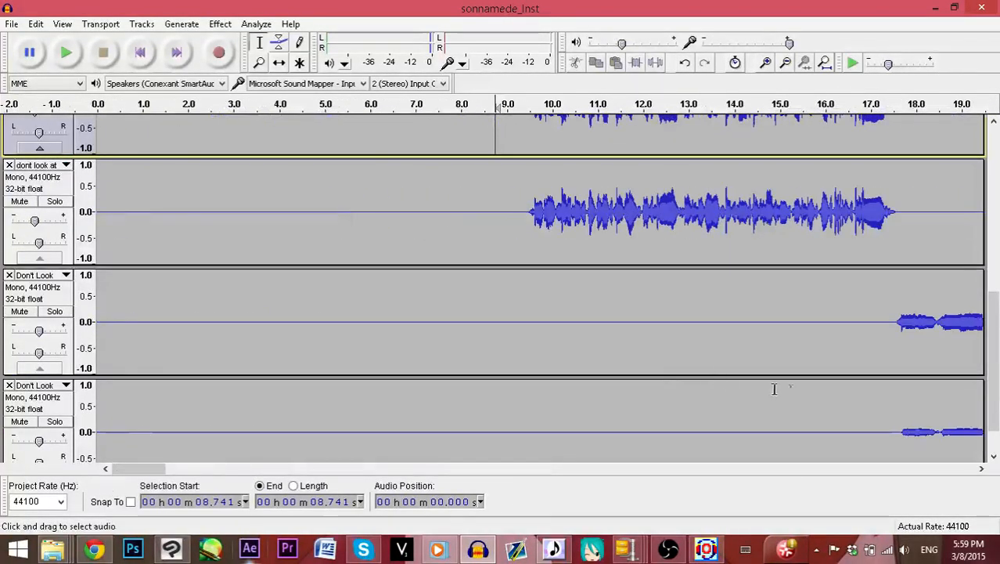
scroll(553, 386, down, 1)
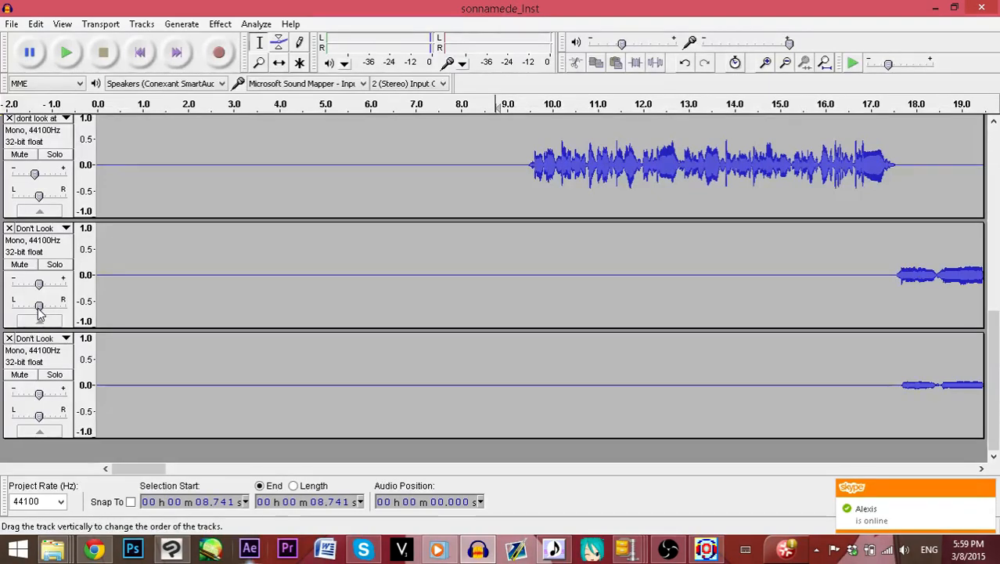
drag(40, 312, 24, 305)
drag(39, 421, 51, 423)
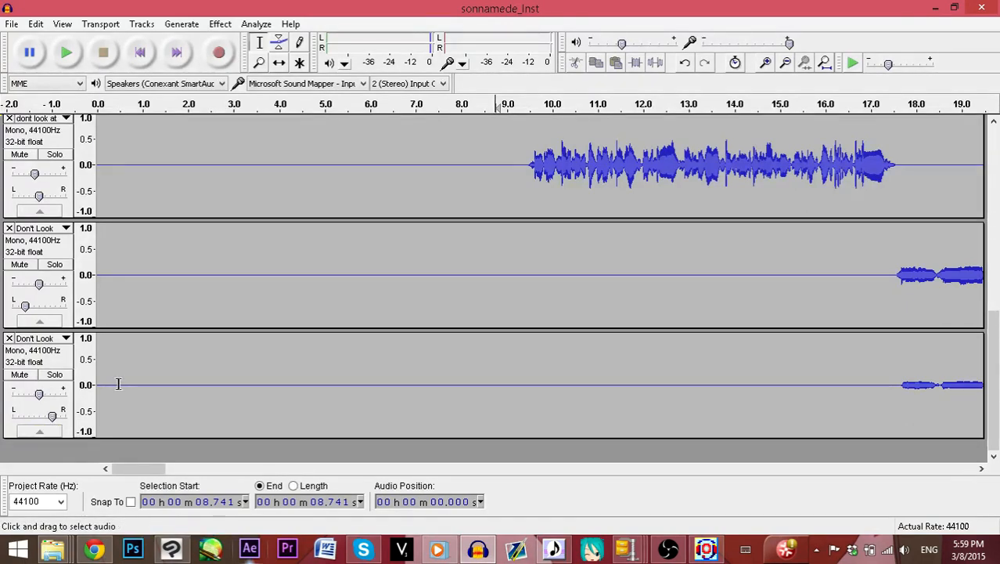
Replay the vocals from about 8.7 seconds past the panned "Don't Look" entries, and look over the tracks between 20 and 39 seconds
scroll(347, 316, up, 5)
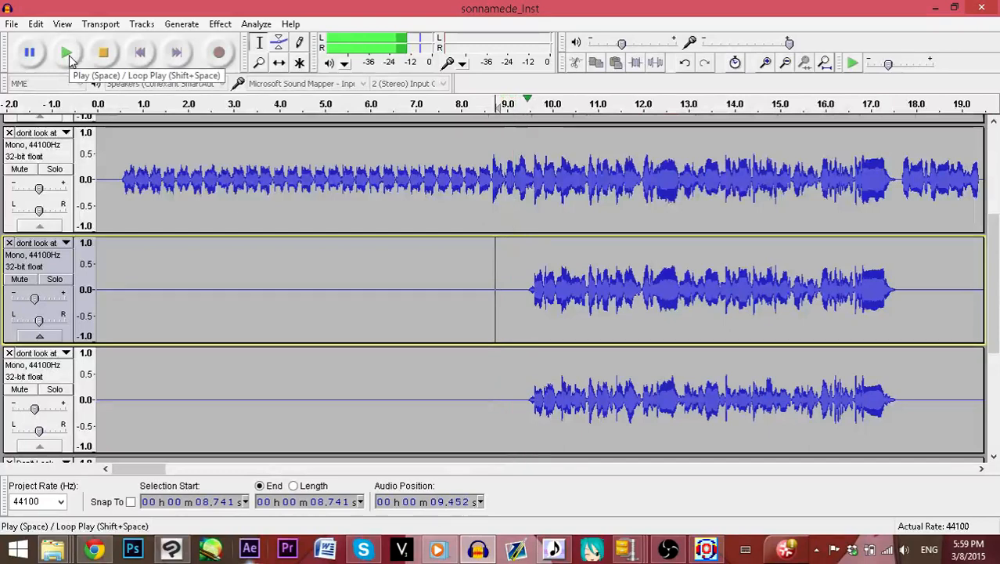
scroll(681, 277, down, 2)
scroll(680, 277, down, 2)
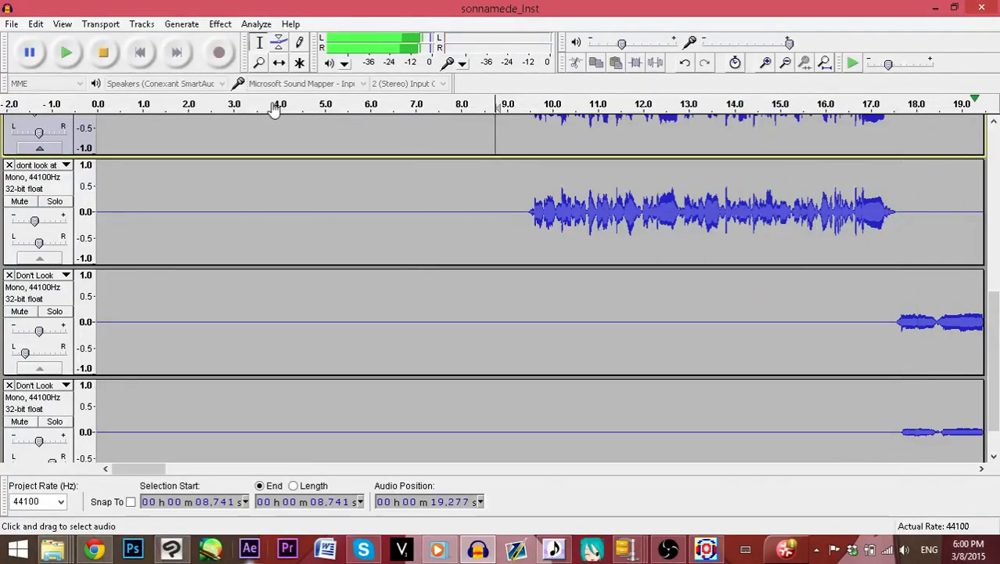
key(space)
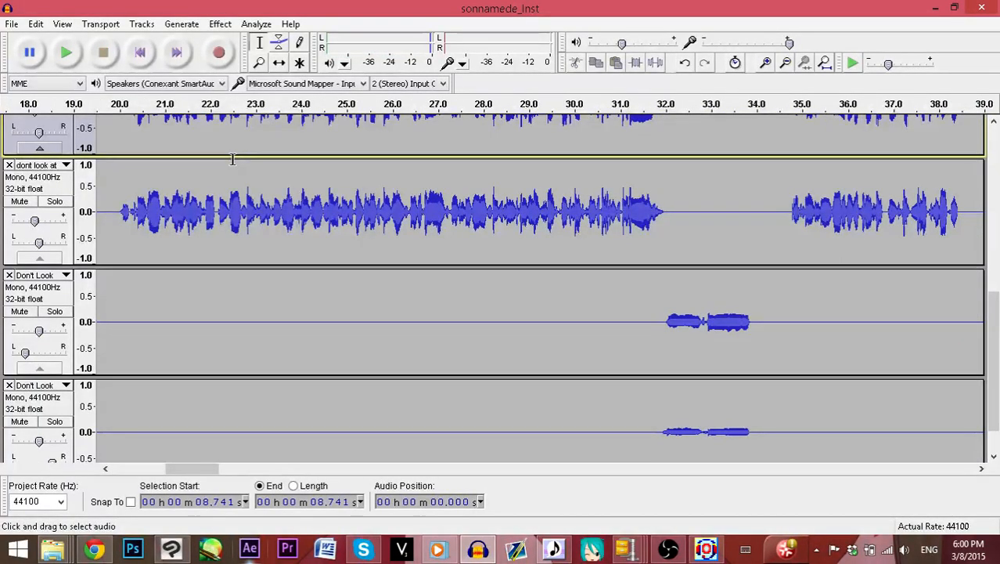
scroll(435, 246, down, 1)
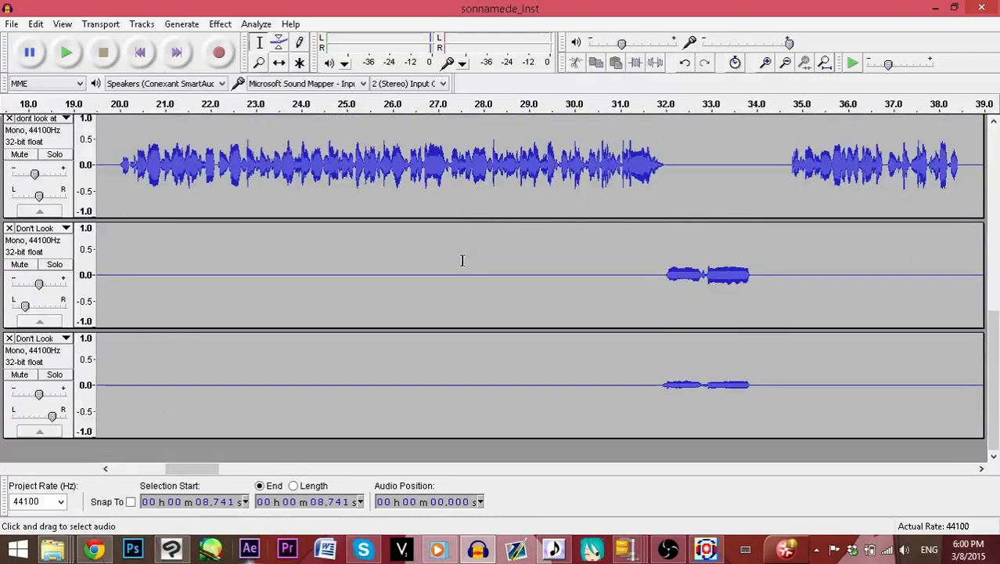
scroll(463, 261, up, 5)
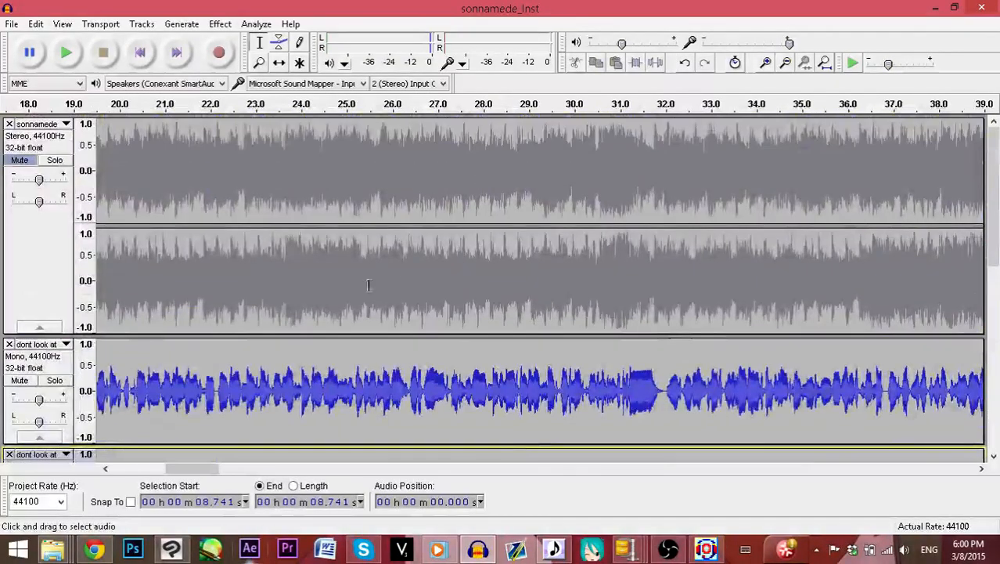
Select all five vocal tracks, the three "dont look at" and two "Don't Look" tracks, leaving the instrumental out of the selection
scroll(371, 283, down, 3)
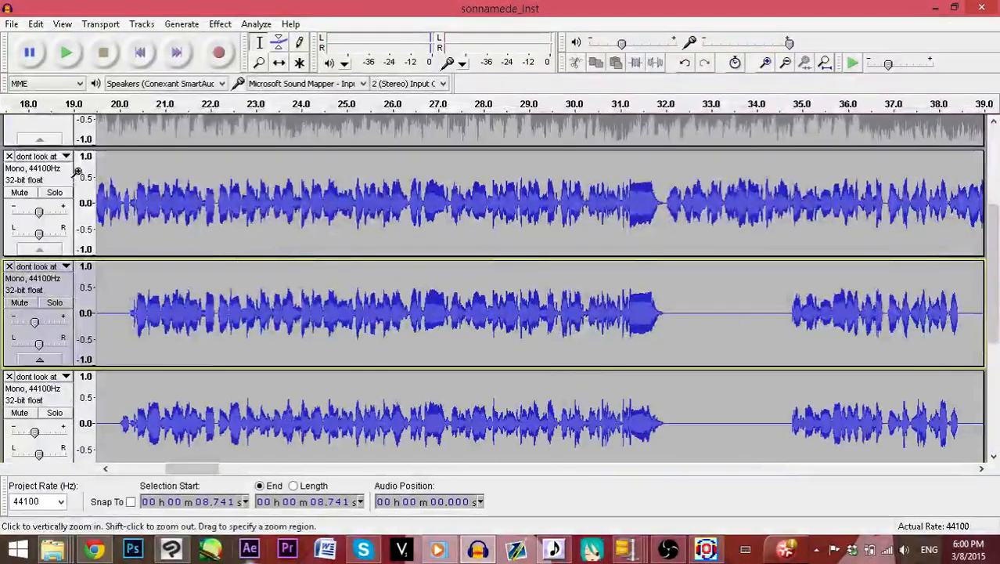
click(69, 223)
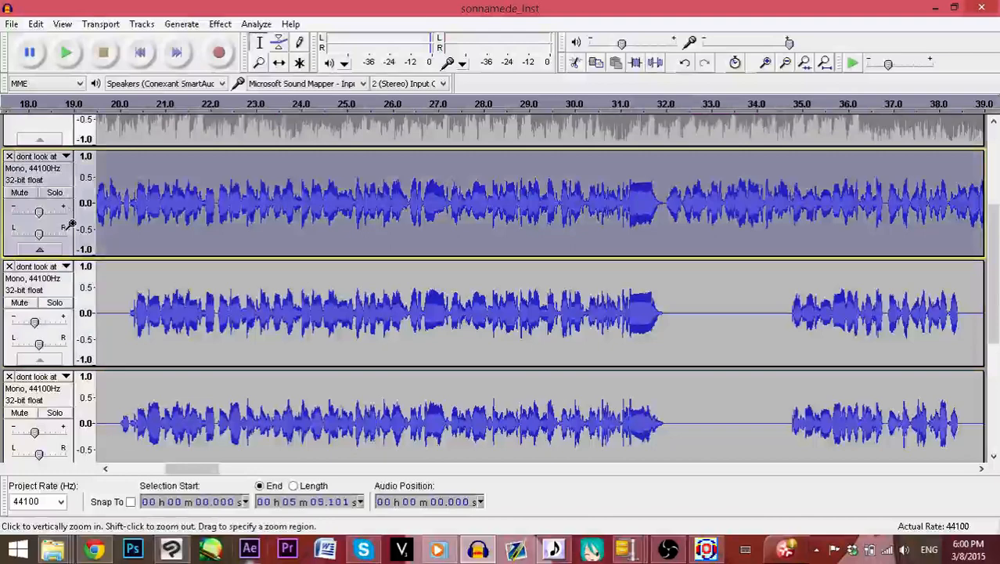
shift+click(48, 291)
scroll(48, 291, down, 2)
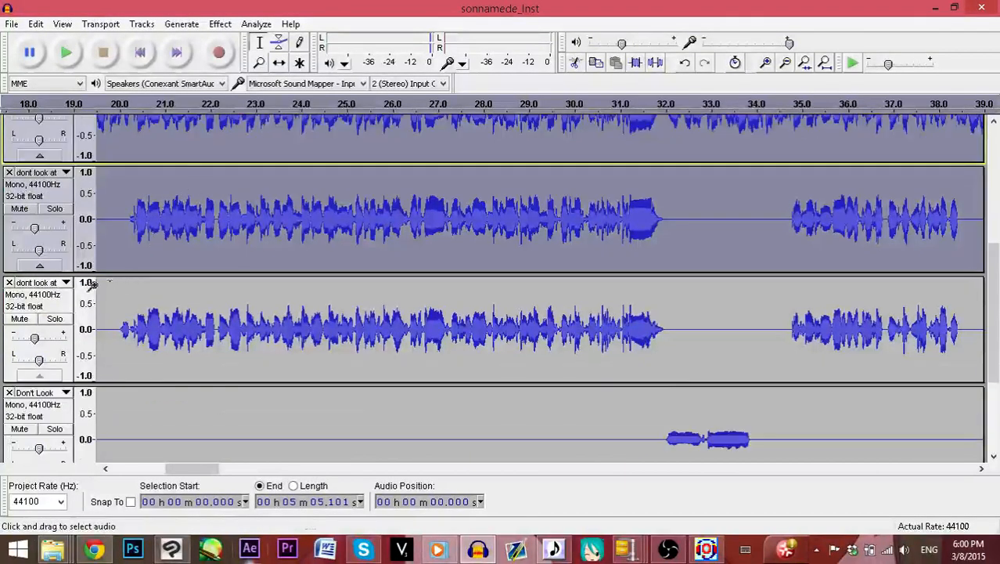
shift+click(48, 309)
scroll(49, 309, down, 3)
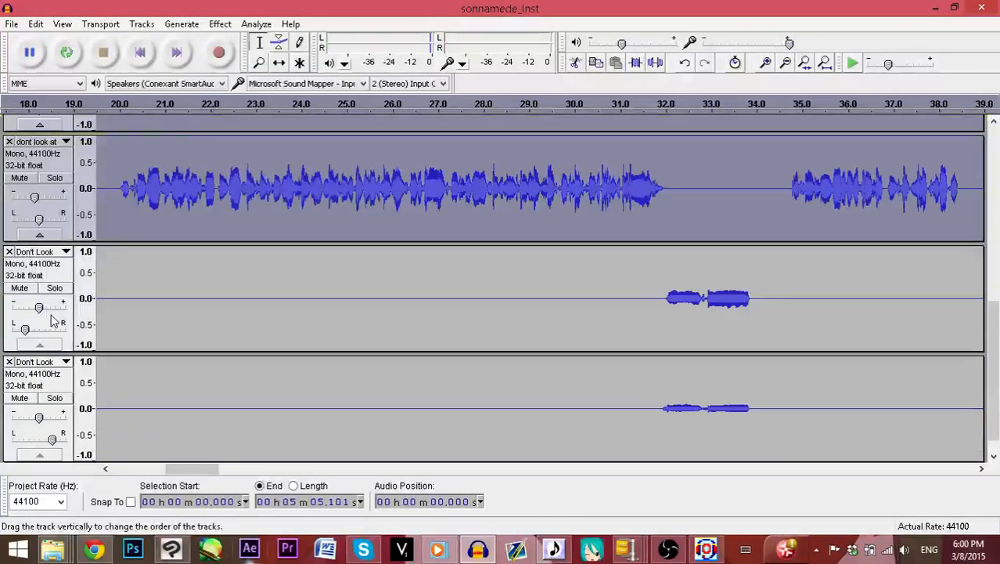
shift+click(64, 274)
shift+click(61, 378)
scroll(62, 376, down, 1)
Apply Reverb with the Vocal II preset to the selected vocal tracks
scroll(157, 201, up, 6)
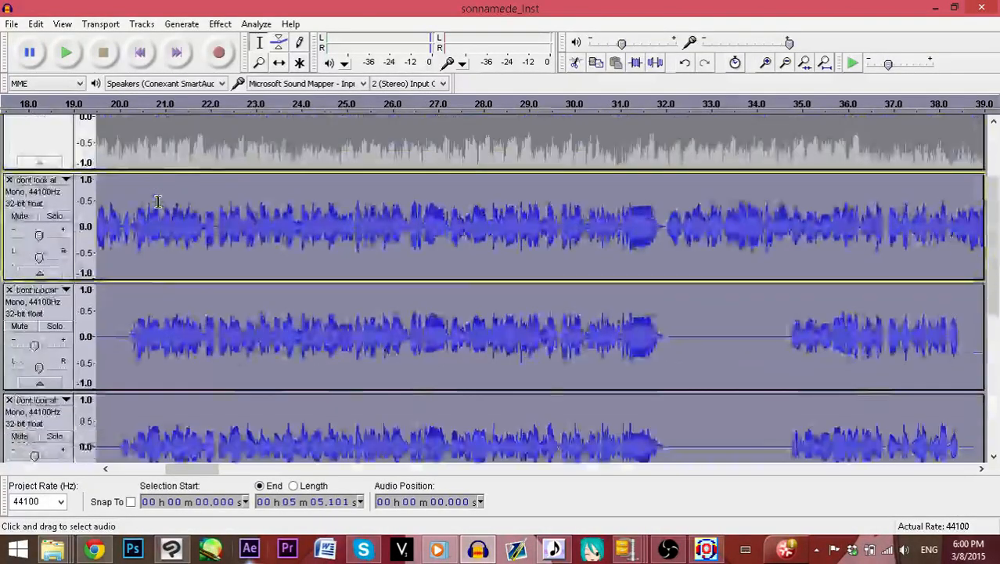
scroll(158, 201, up, 3)
click(220, 23)
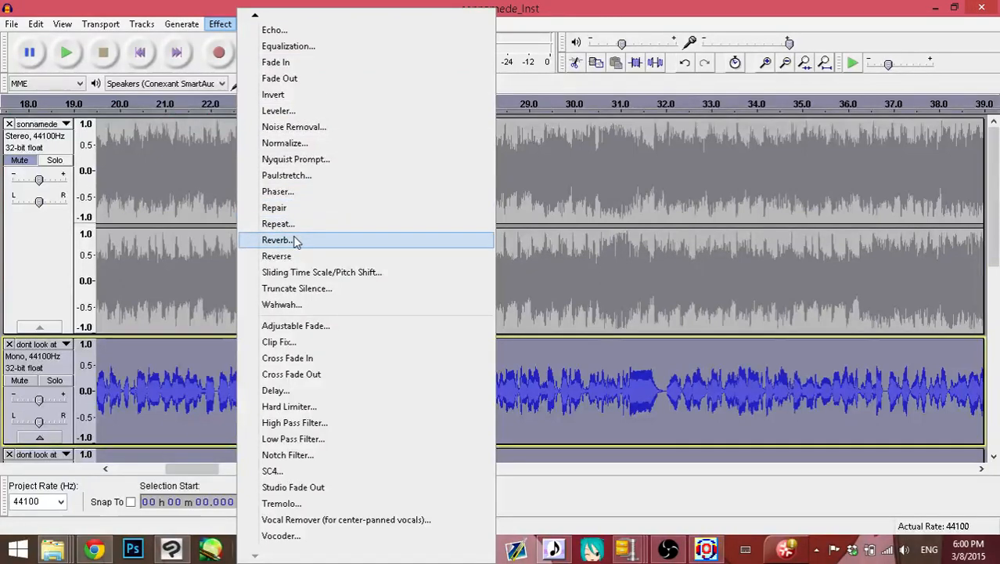
click(324, 239)
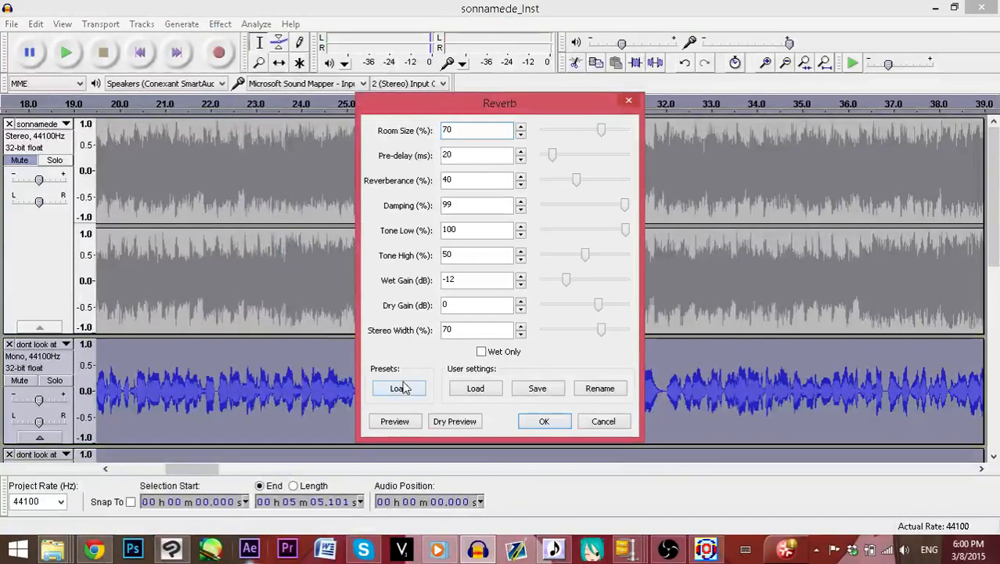
click(395, 389)
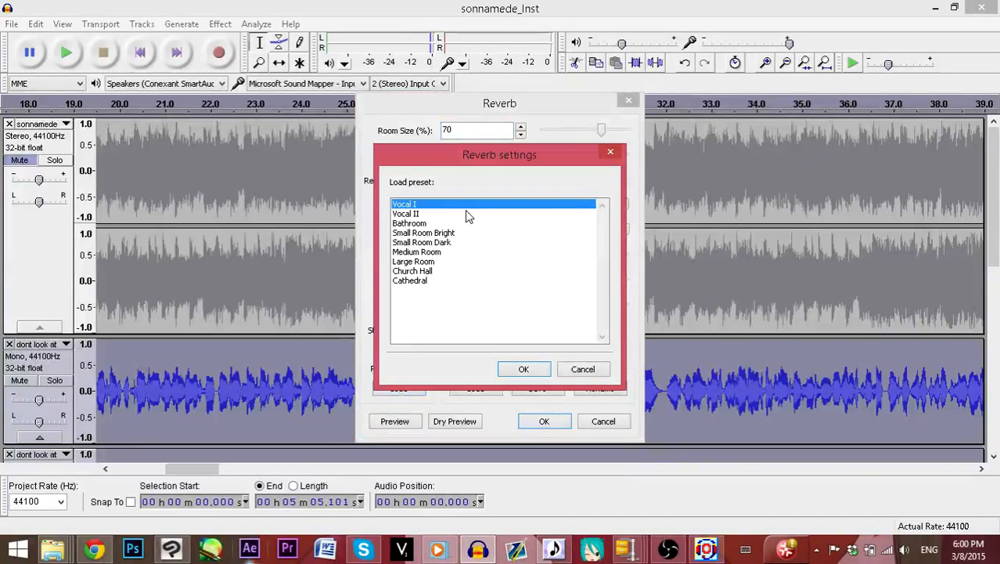
click(462, 213)
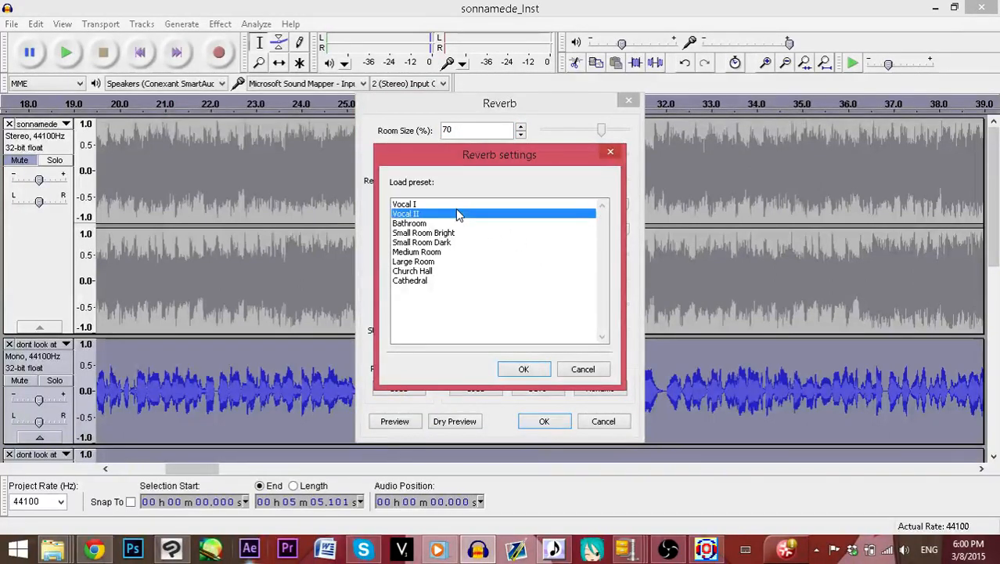
click(523, 369)
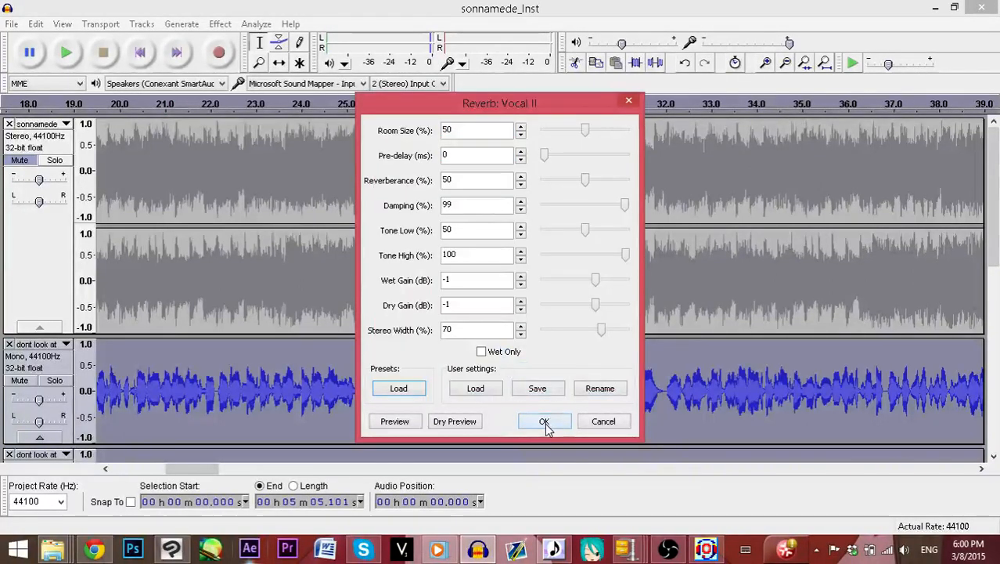
click(544, 421)
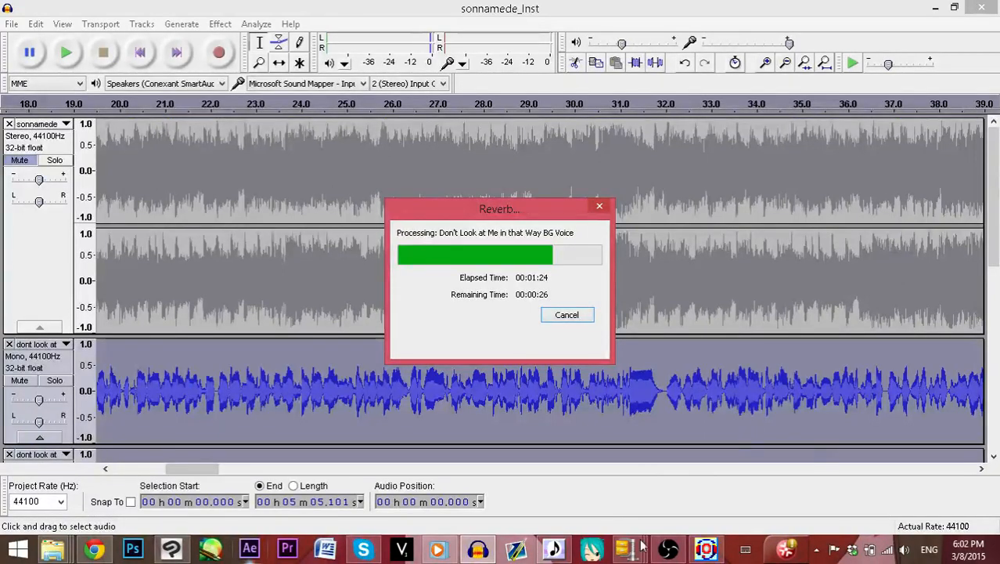
Close the OREMO window while the reverb is processing
mouse_move(677, 552)
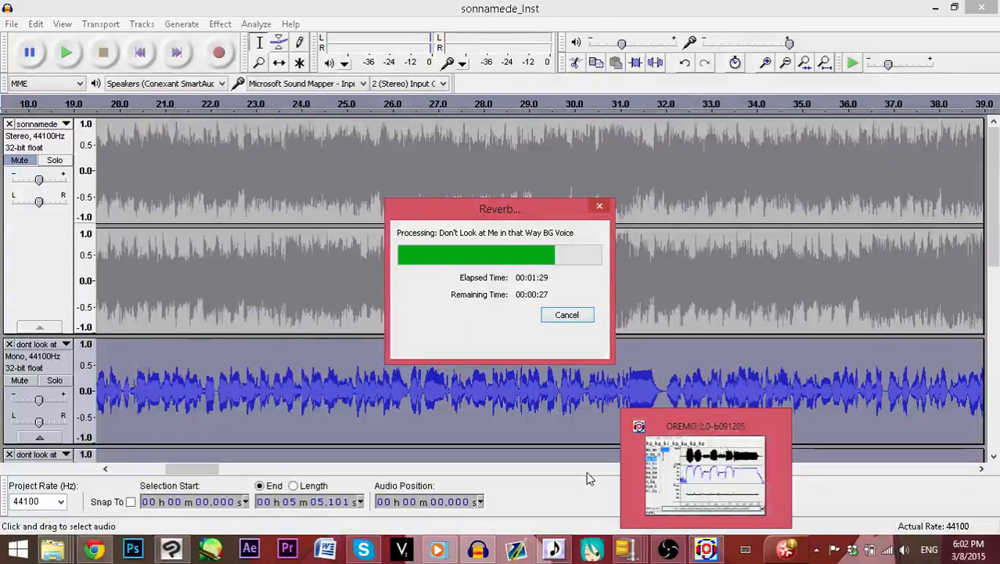
click(772, 427)
click(533, 329)
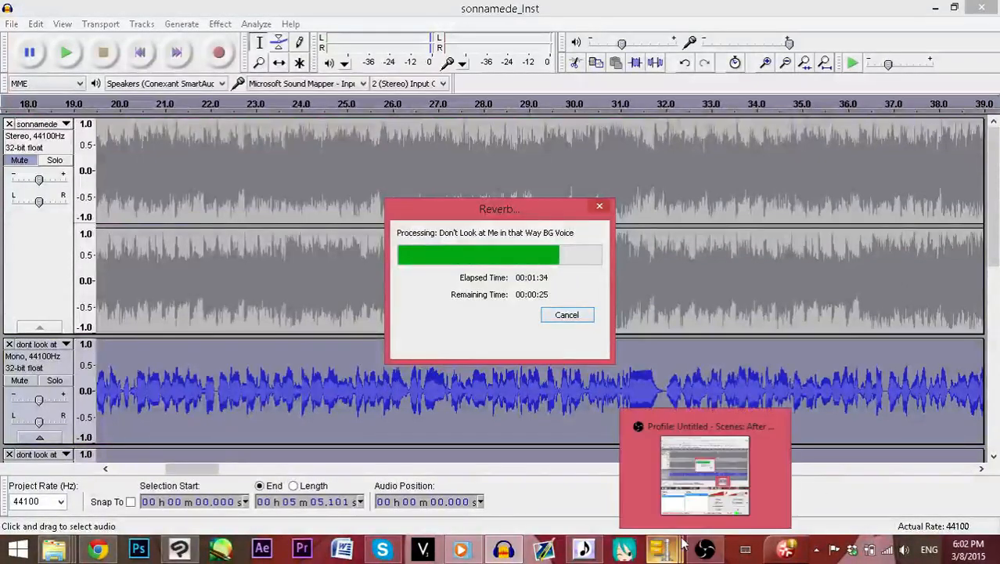
Close every WinZip archive except Dont Look at Me in that Way UST, throwing away the changes to hizamazuite.ust
mouse_move(661, 554)
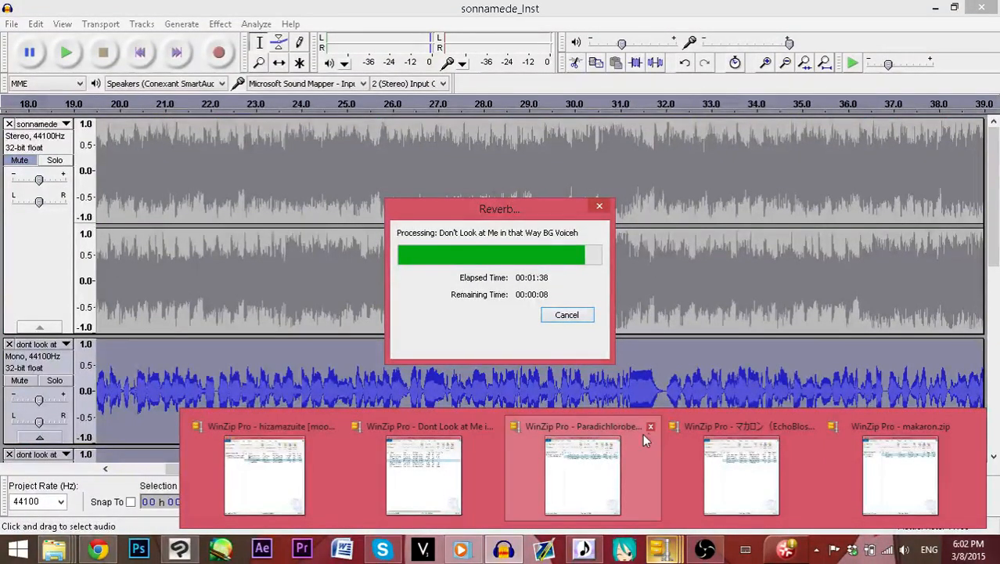
click(650, 426)
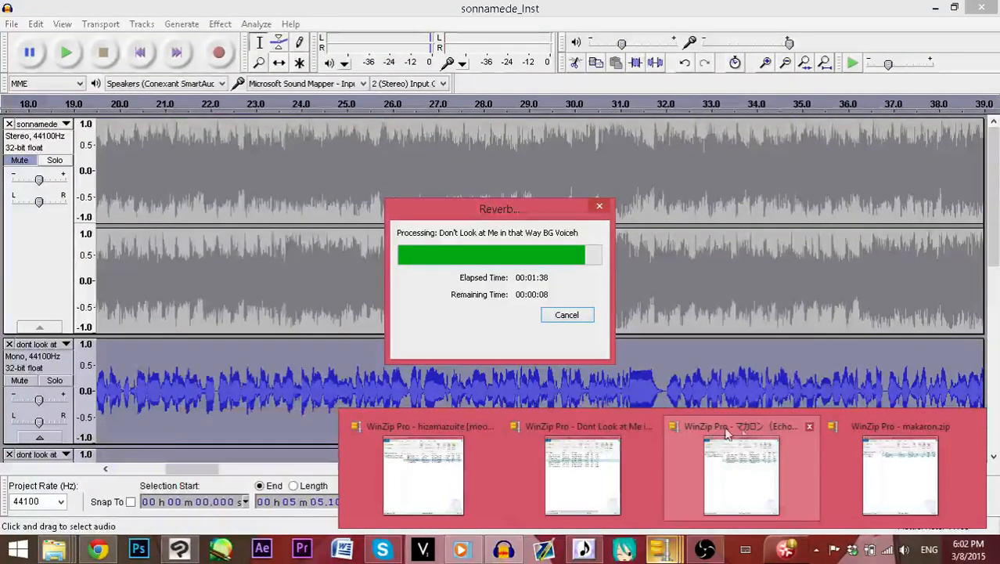
click(810, 427)
click(888, 426)
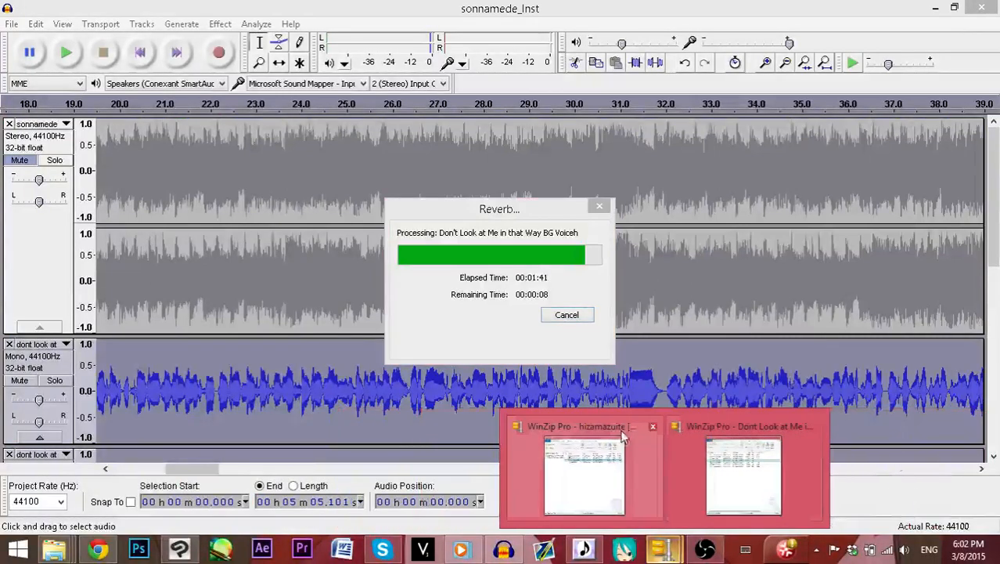
click(653, 427)
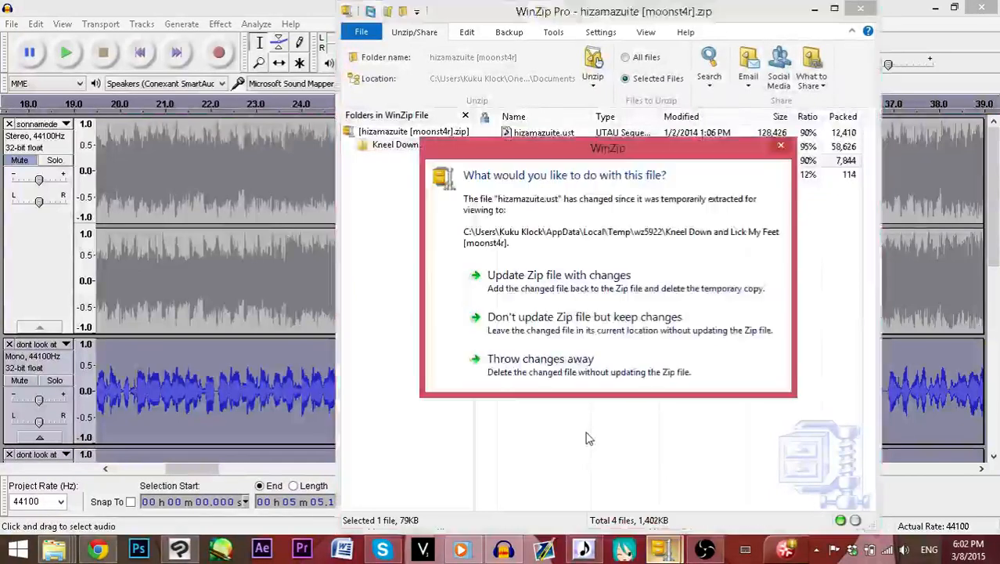
click(604, 373)
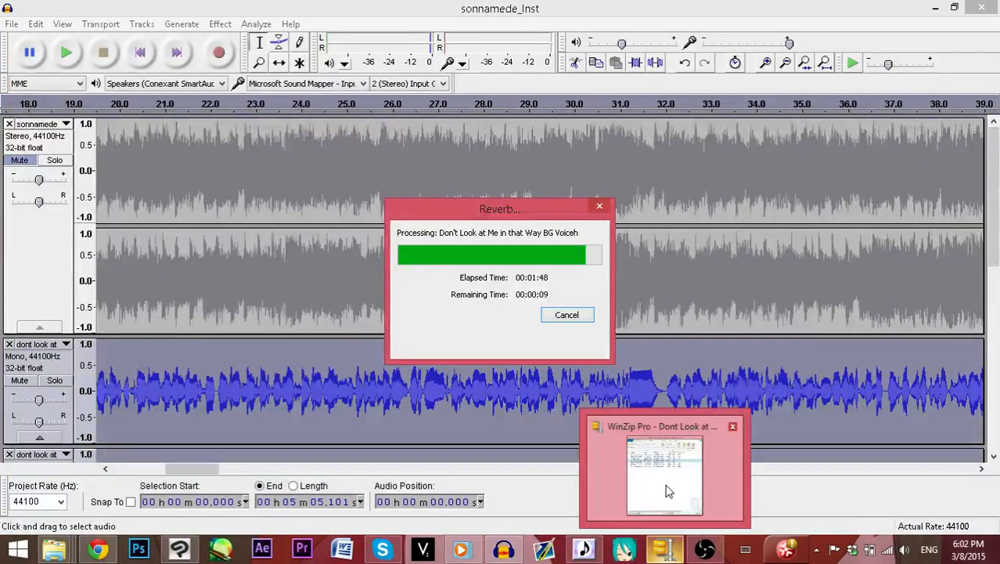
Switch to the Dont Look at Me in that Way UST archive in WinZip, open readme!.txt, and examine the UST author credit
click(668, 513)
double_click(552, 262)
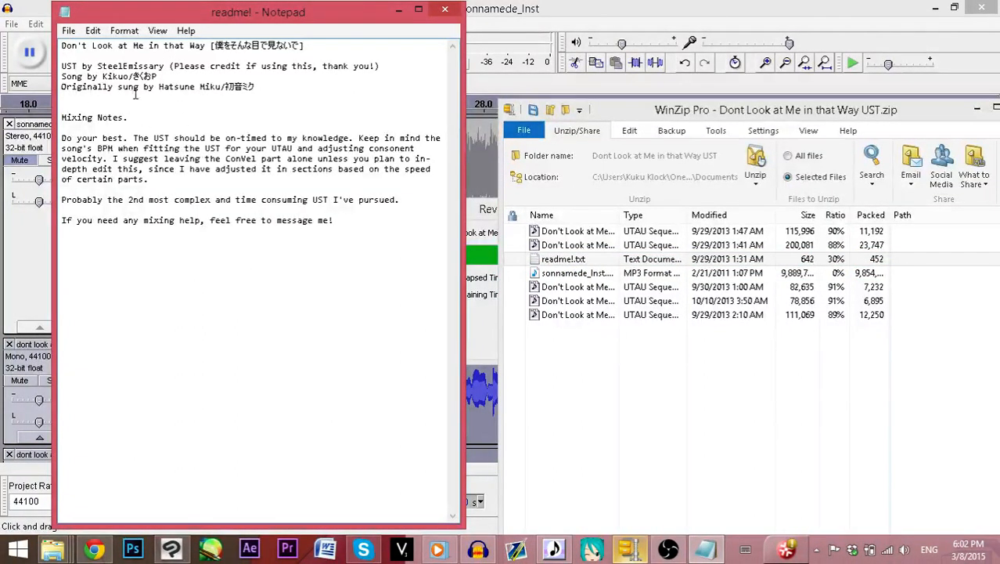
drag(166, 69, 97, 63)
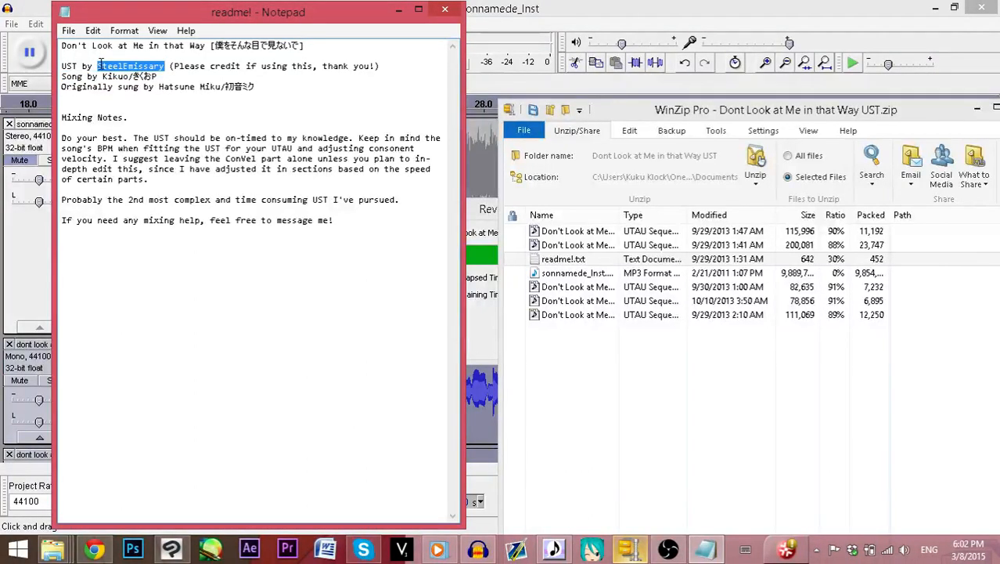
click(206, 159)
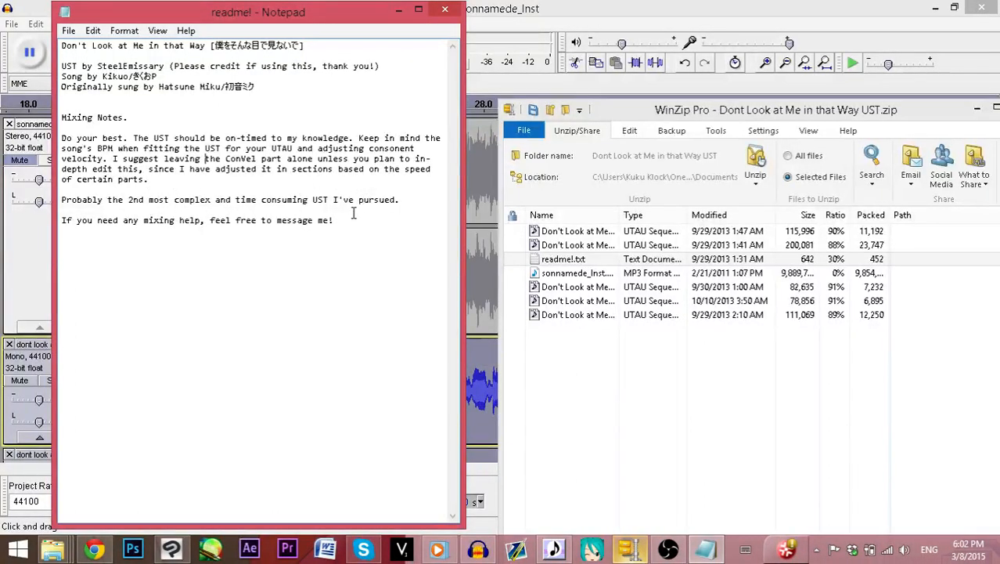
Reread the mixing-help note and author credit in the readme, and minimize the readme and the archive to return to Audacity
click(399, 14)
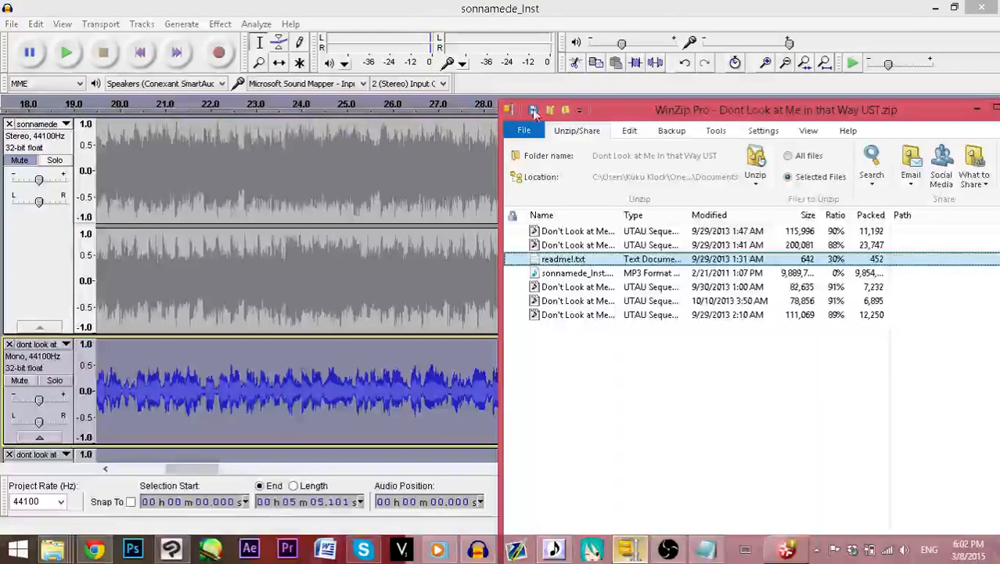
click(702, 552)
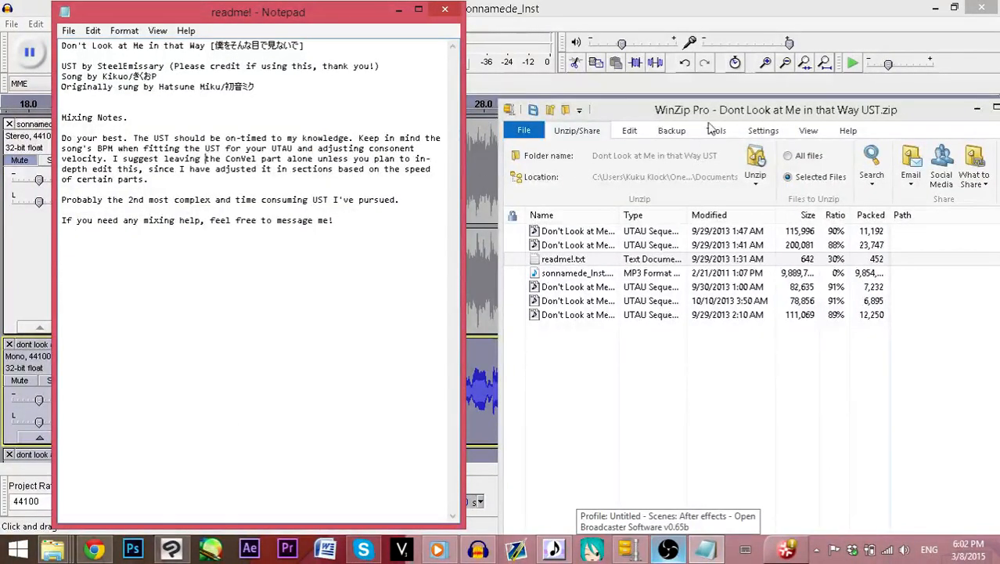
mouse_move(335, 221)
mouse_down()
mouse_move(91, 226)
mouse_move(62, 236)
mouse_move(332, 238)
mouse_up()
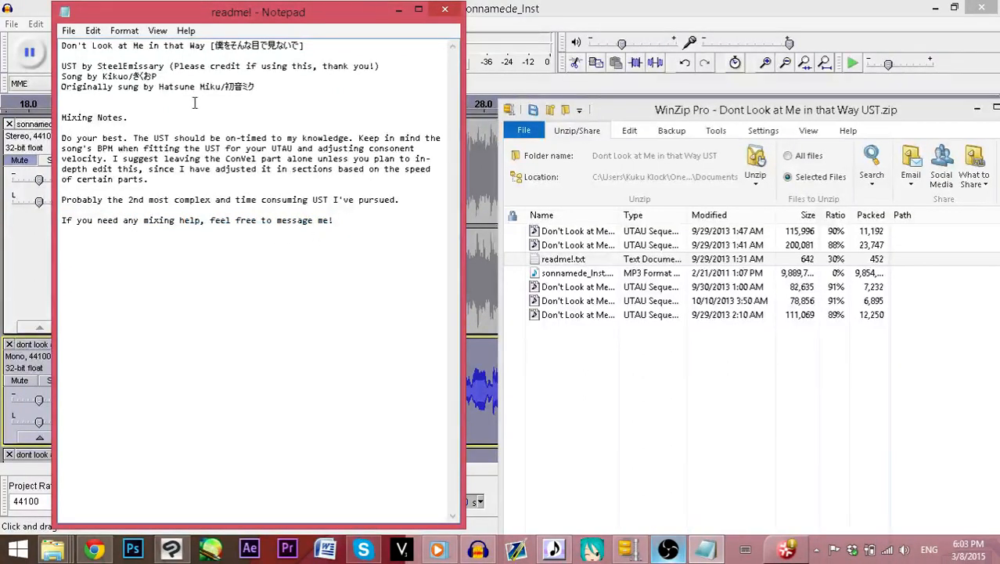
mouse_move(167, 66)
mouse_down()
mouse_move(112, 71)
mouse_move(165, 77)
mouse_move(160, 67)
mouse_up()
click(398, 11)
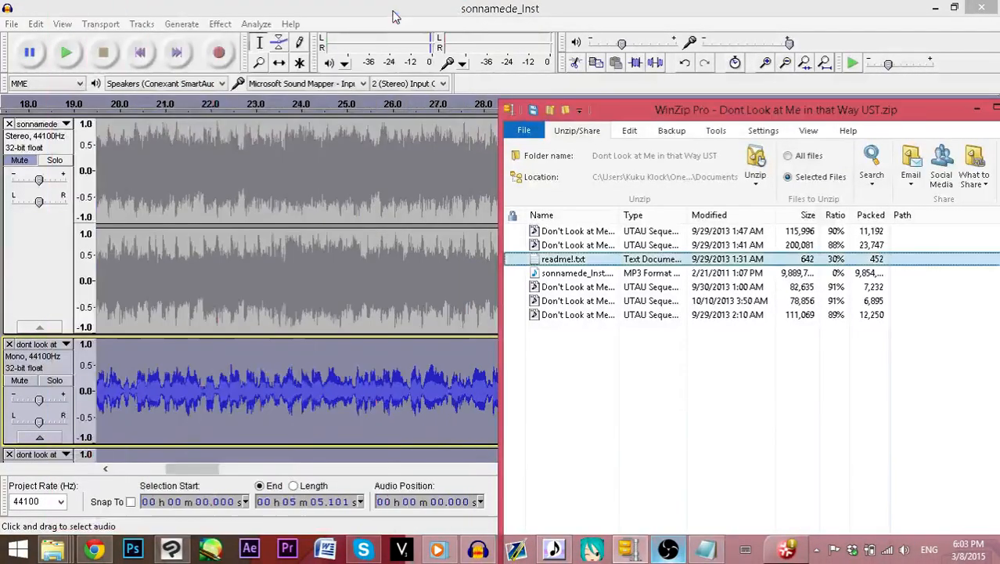
drag(920, 121, 785, 94)
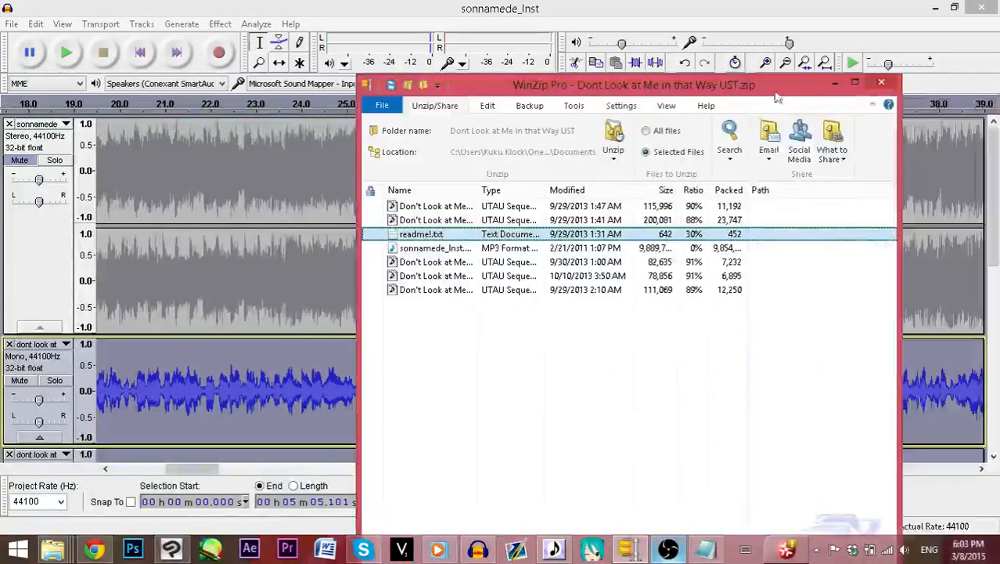
click(832, 85)
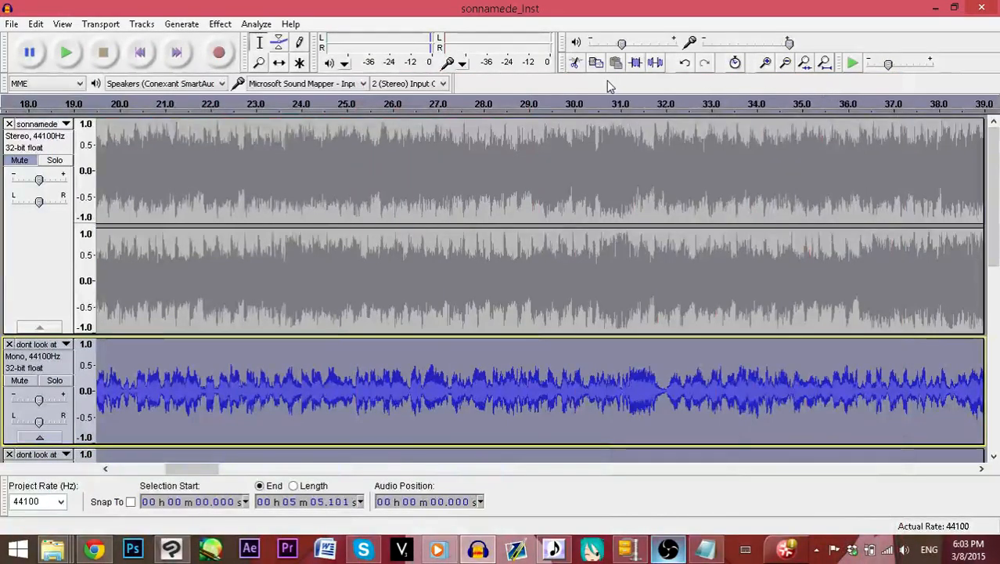
Look over the reverbed vocal tracks, play them from the start to about 20 seconds, and stop playback
scroll(356, 137, down, 3)
scroll(356, 136, down, 5)
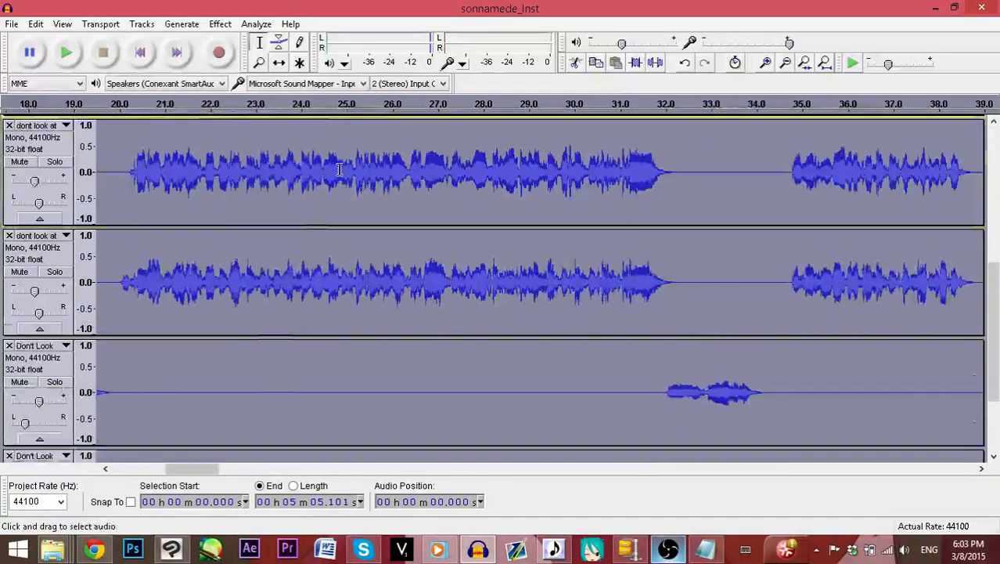
scroll(313, 145, up, 5)
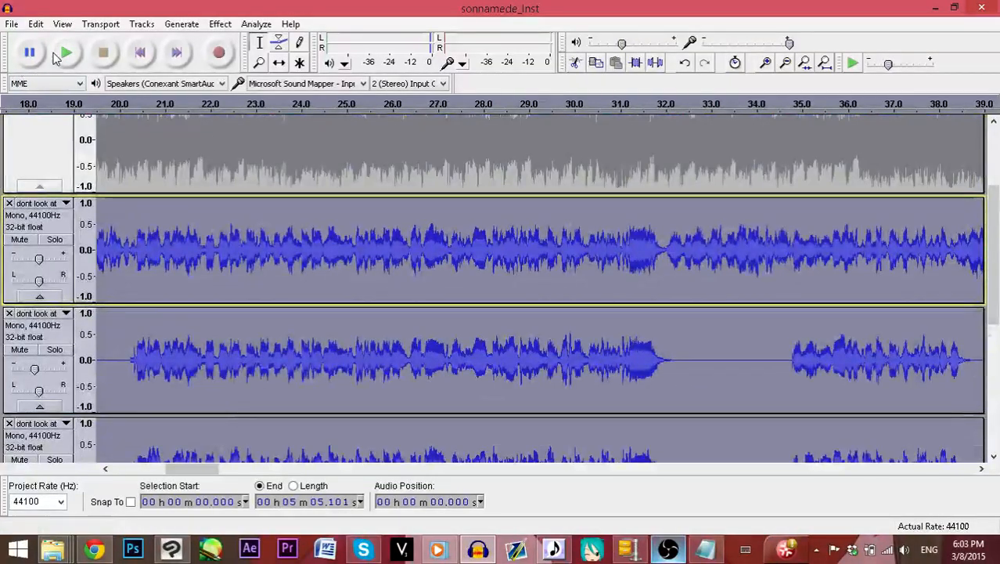
click(66, 56)
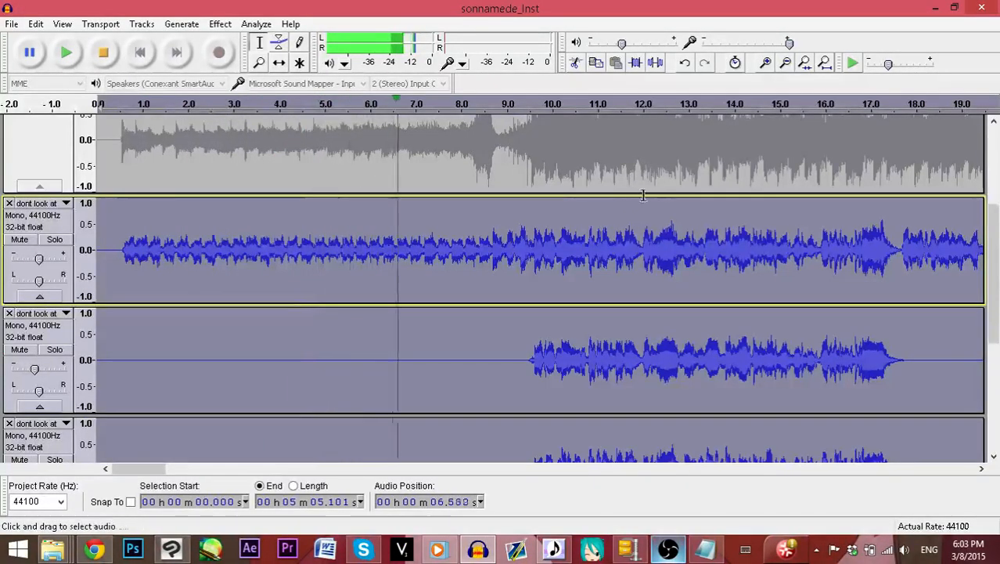
scroll(642, 198, down, 3)
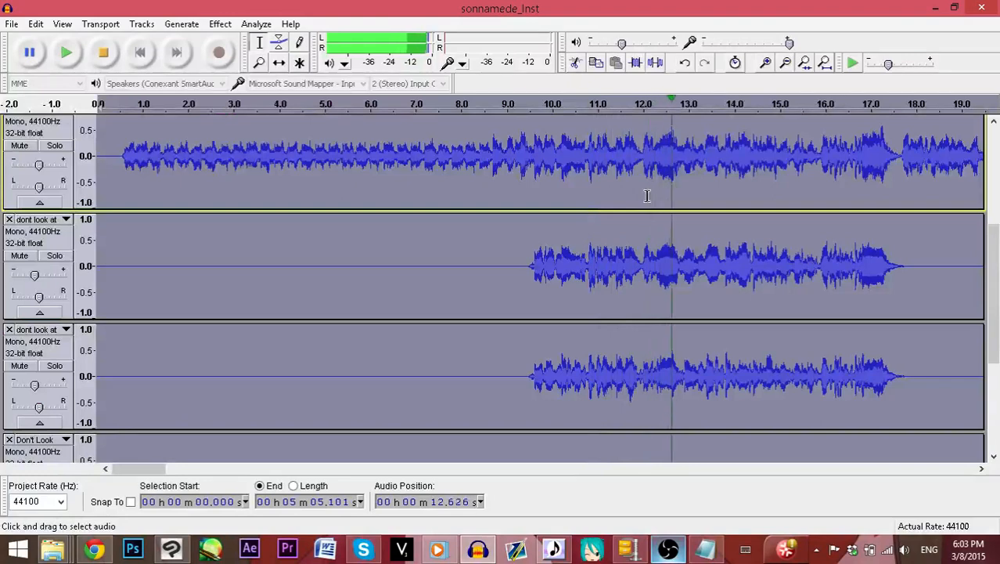
scroll(648, 196, down, 1)
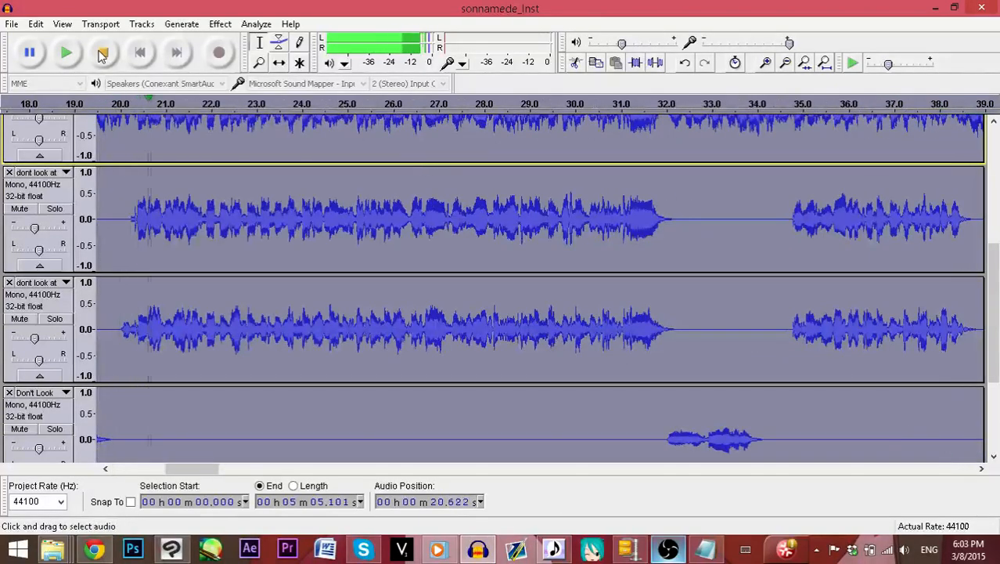
click(103, 53)
Unmute the sonnamede instrumental track and bring the start of the timeline into view
scroll(211, 154, up, 5)
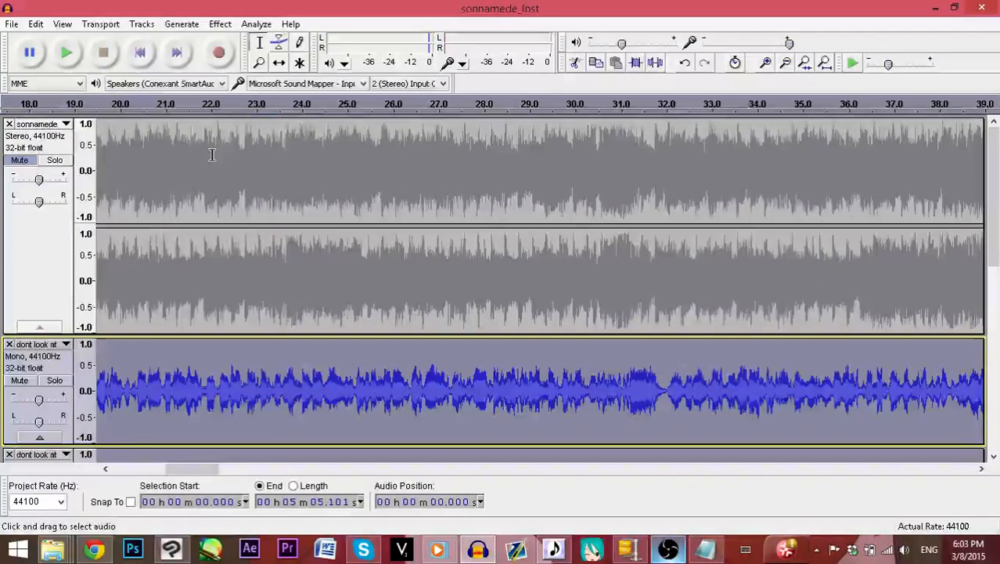
click(22, 171)
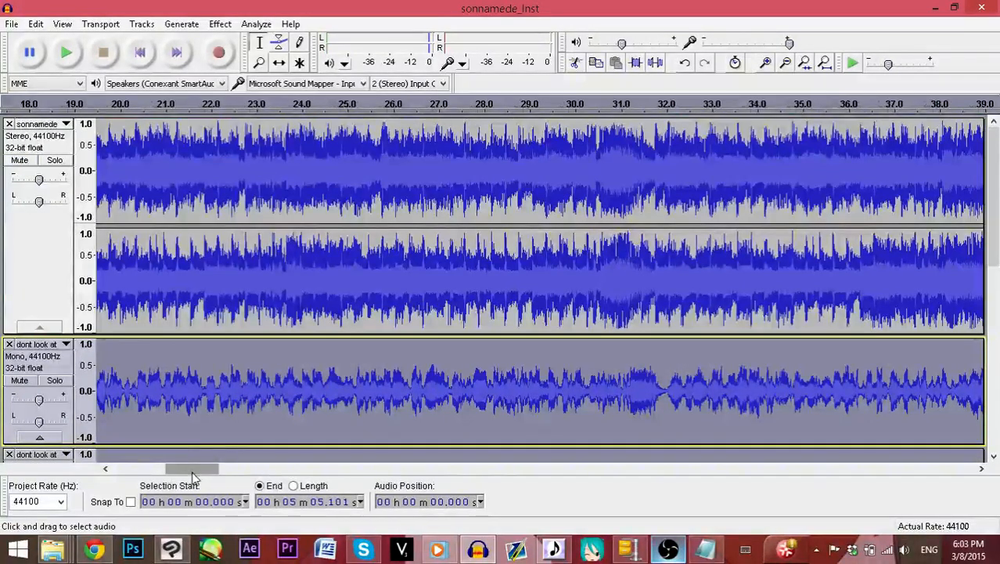
drag(193, 473, 125, 474)
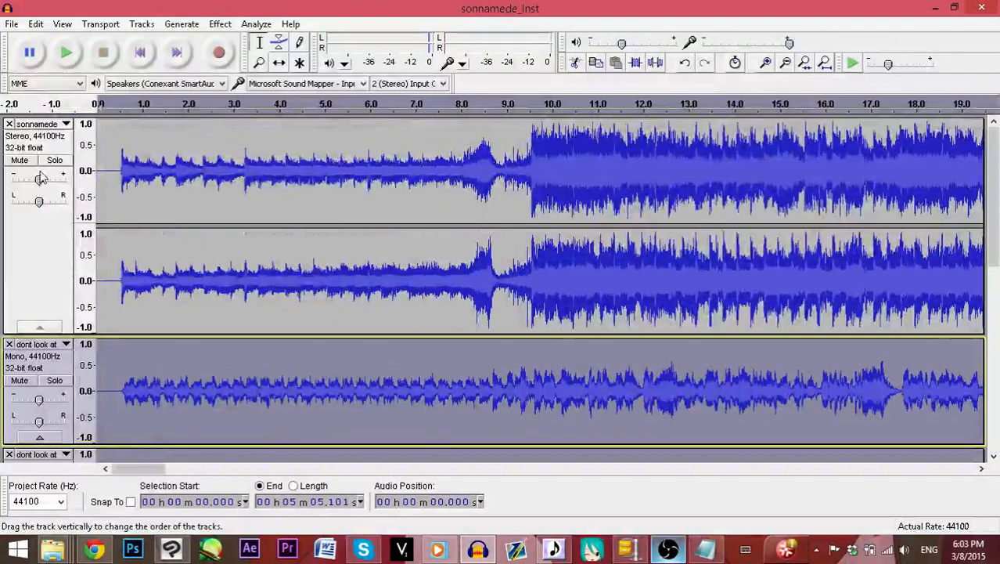
Lower the instrumental track's gain to -6 dB, play the mix from the start, and reduce that gain further during playback
drag(39, 179, 37, 181)
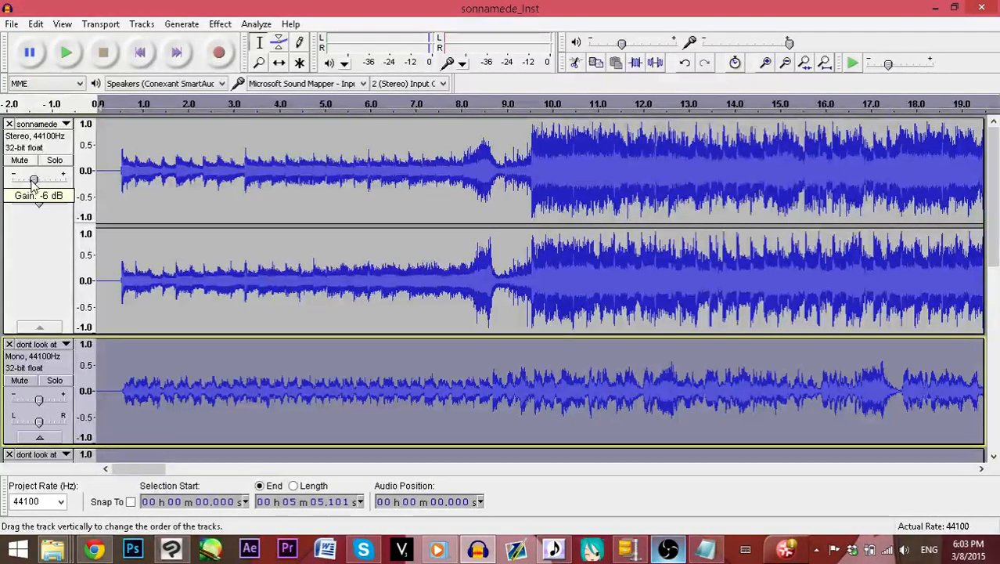
click(66, 52)
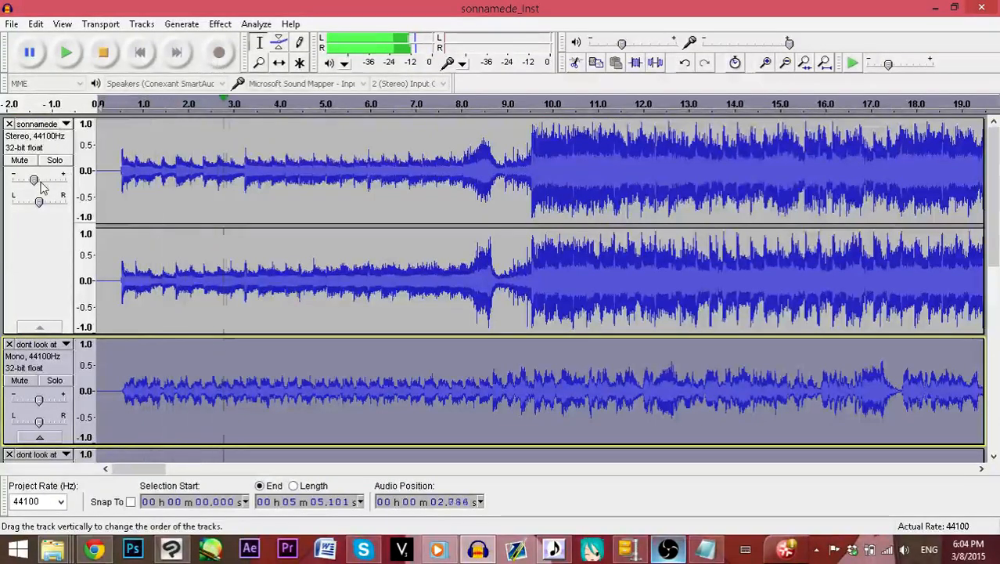
drag(37, 183, 31, 182)
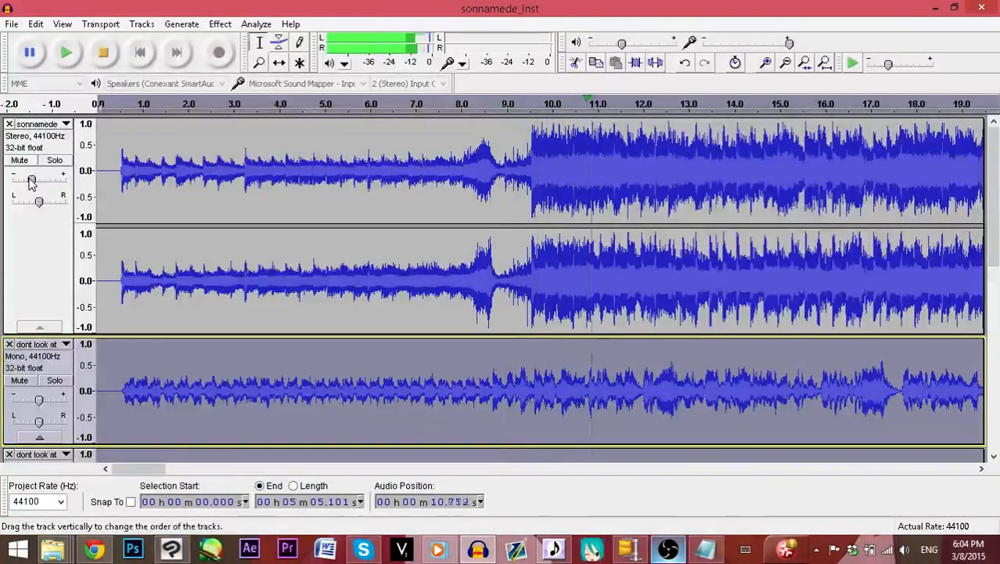
drag(32, 181, 30, 181)
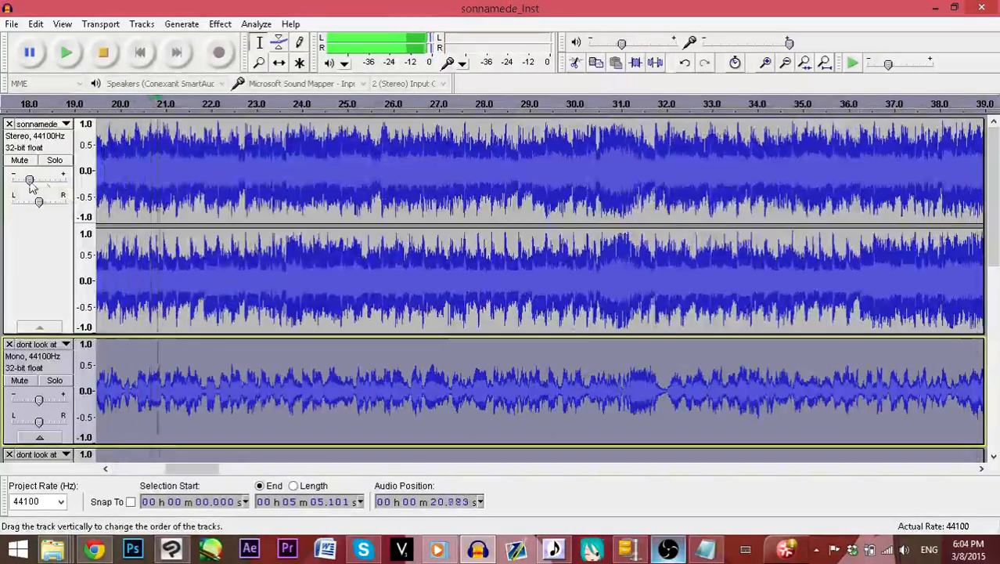
Raise the left-panned Don't Look track's gain and set the right-panned one's gain to about +5 dB while the mix plays
scroll(312, 180, down, 3)
scroll(312, 180, down, 3)
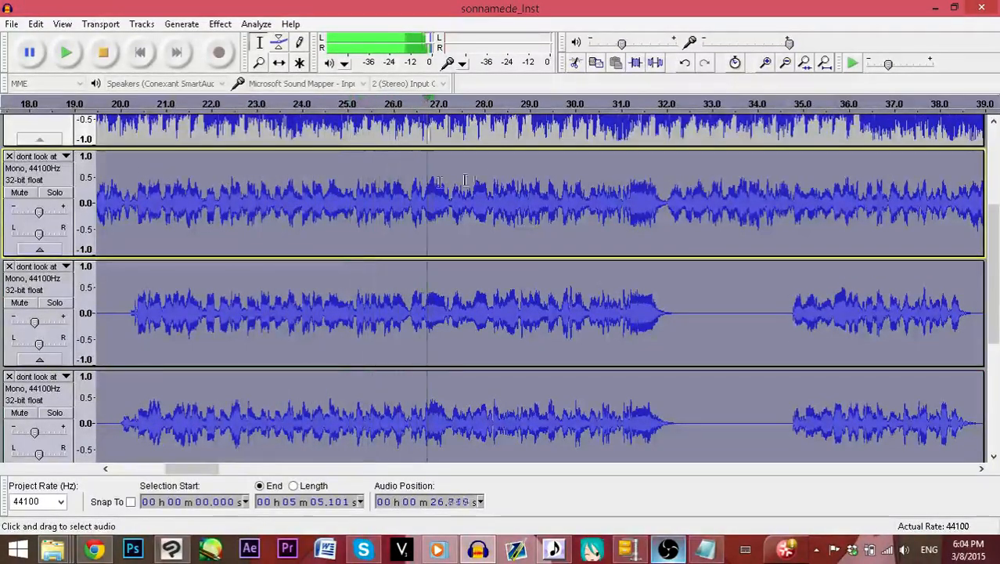
scroll(531, 204, down, 8)
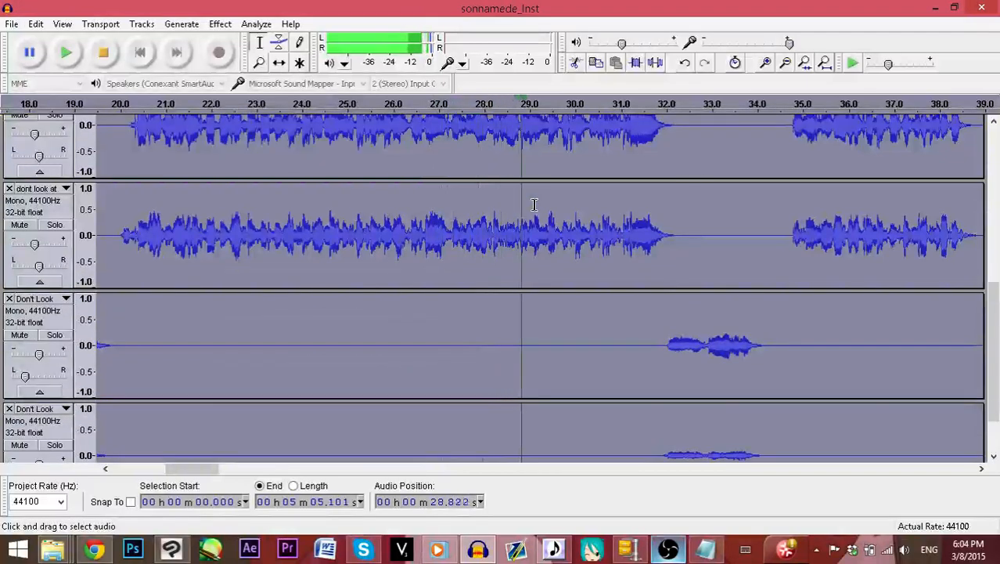
scroll(533, 205, up, 6)
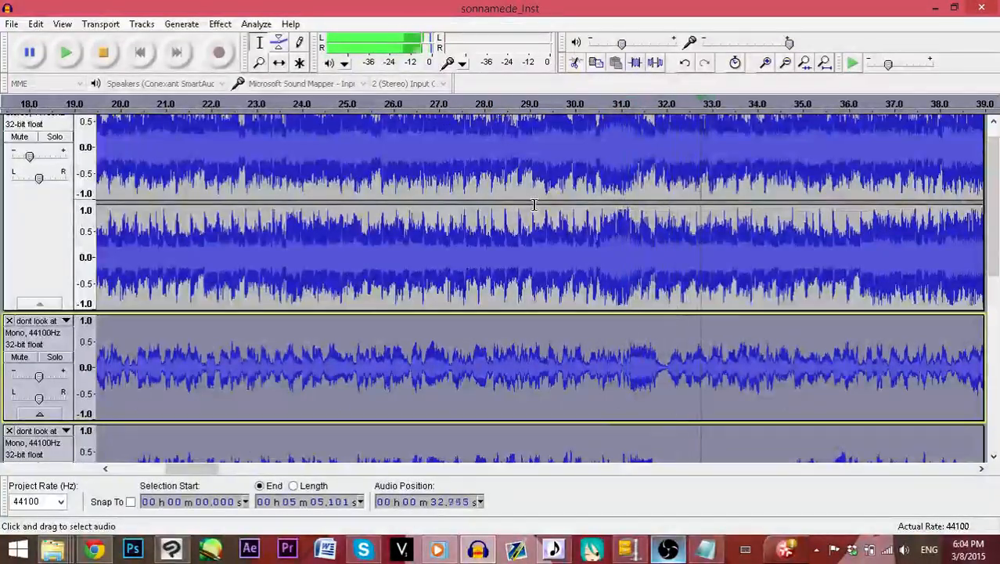
scroll(204, 224, down, 2)
scroll(204, 225, down, 8)
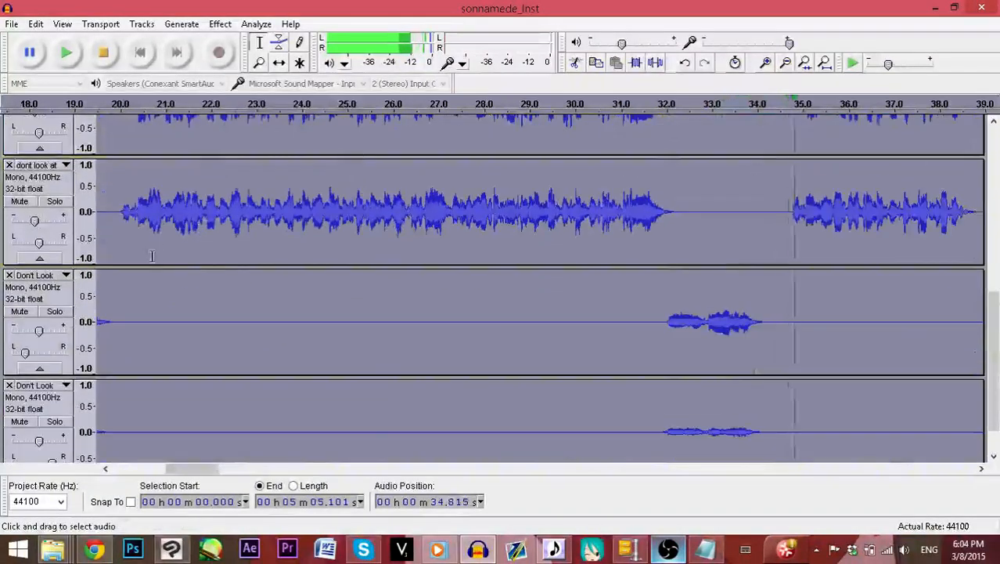
drag(39, 283, 48, 289)
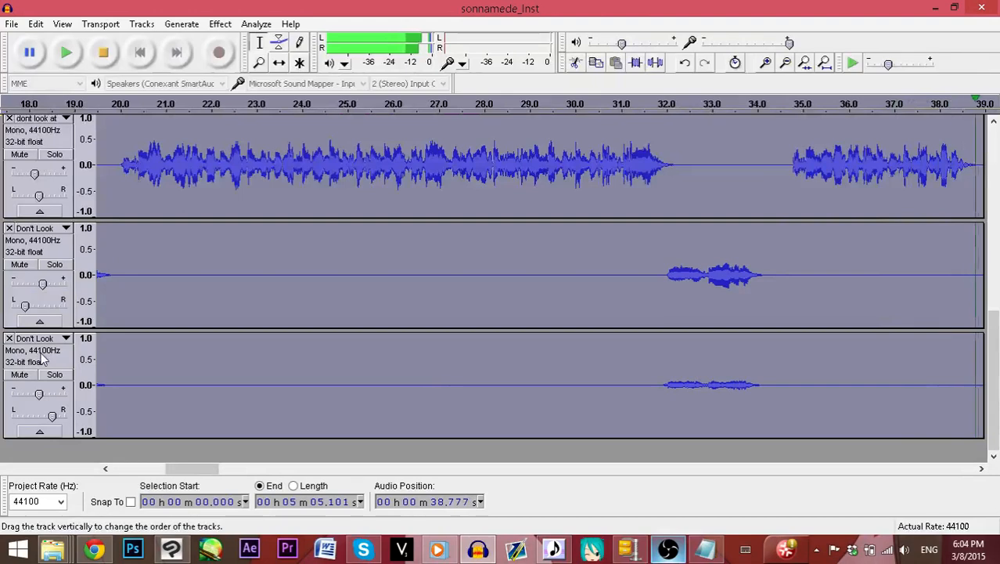
drag(38, 393, 47, 398)
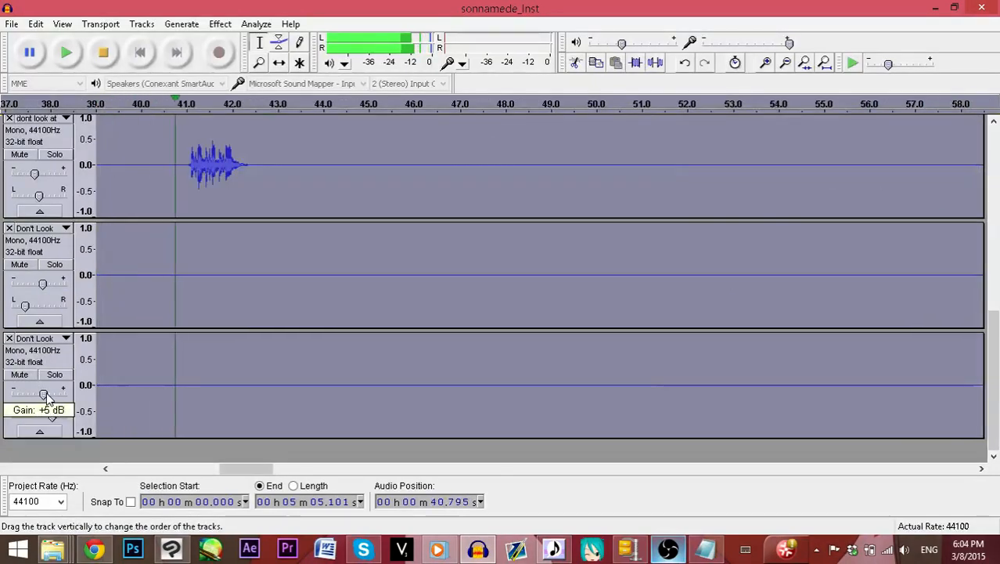
Raise the gain of the second "dont look at" vocal track to about -2 dB and the third one's gain to match
scroll(81, 329, up, 3)
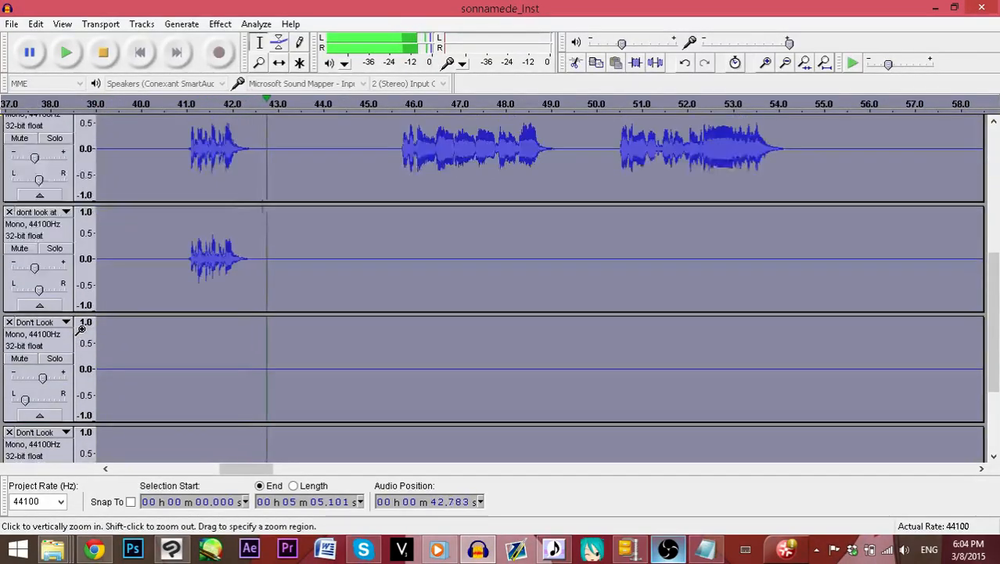
scroll(80, 329, up, 2)
mouse_move(37, 205)
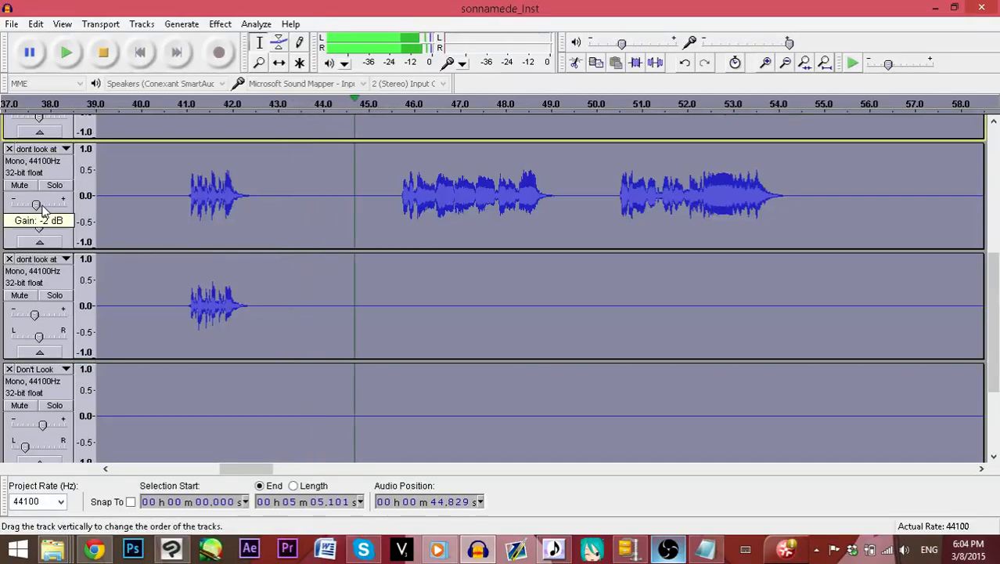
drag(42, 207, 42, 208)
drag(35, 314, 38, 313)
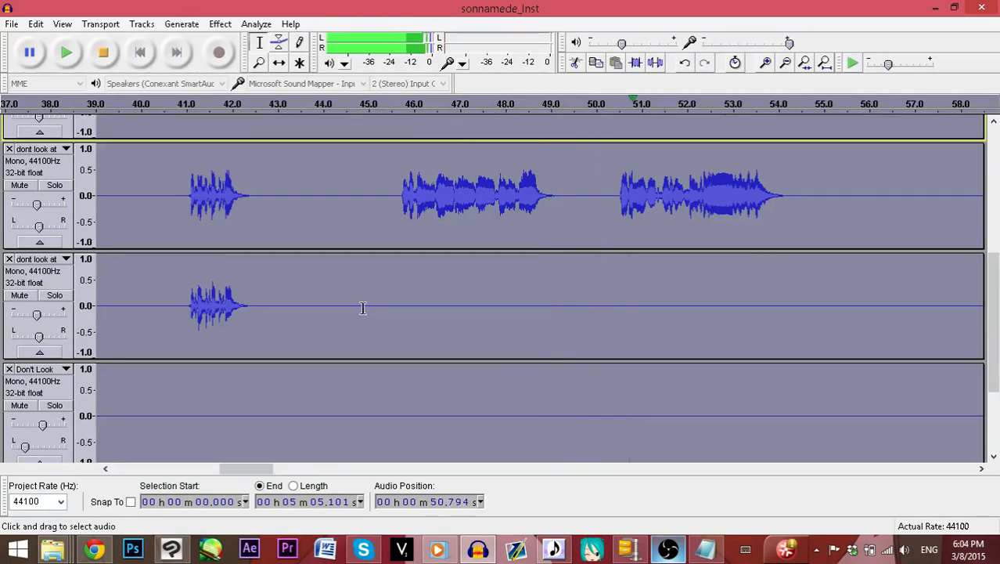
Play the mix from about 1:13, lower both Don't Look tracks' gains back to the neutral middle setting, and stop playback
scroll(362, 307, up, 5)
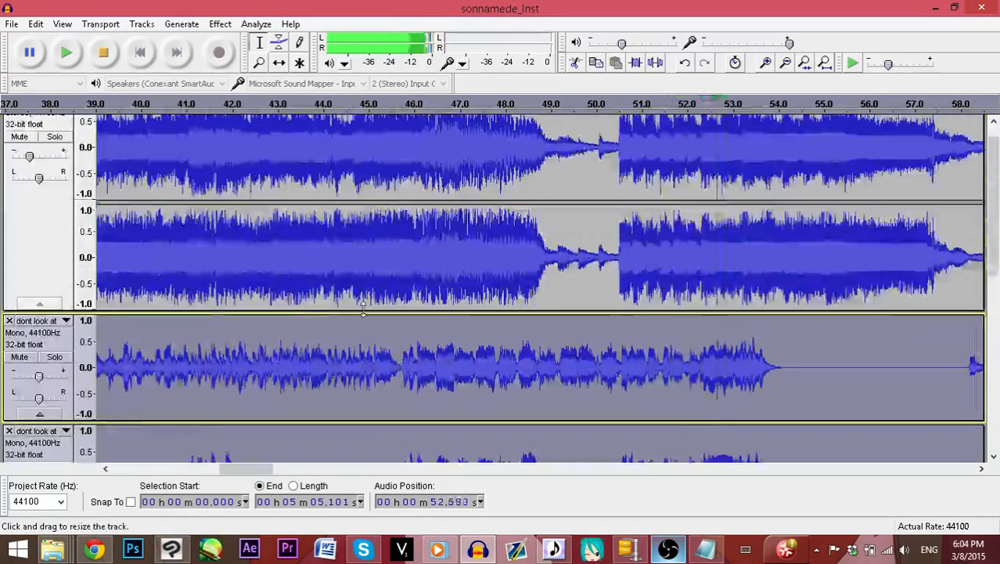
scroll(362, 308, up, 1)
scroll(363, 307, down, 8)
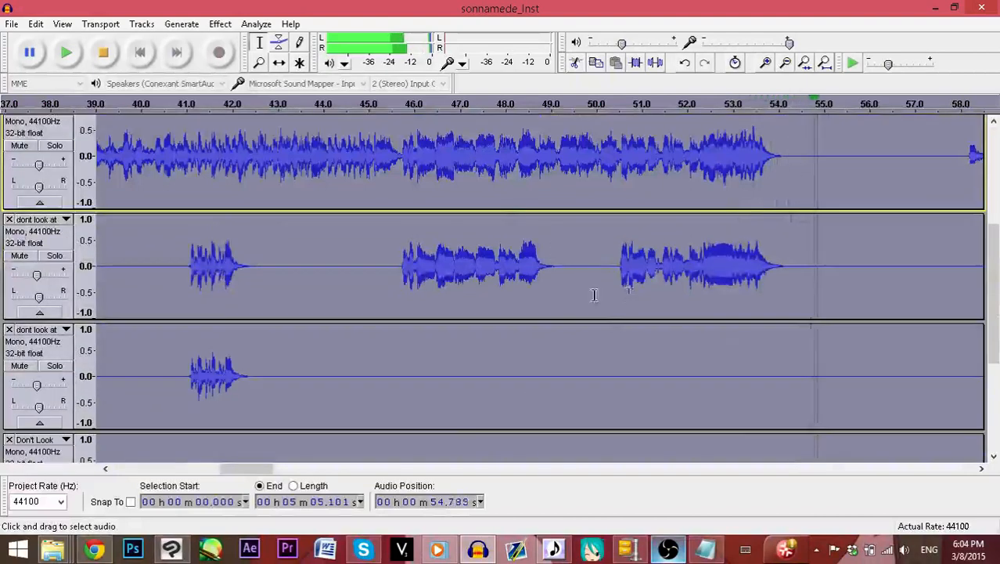
scroll(626, 272, down, 3)
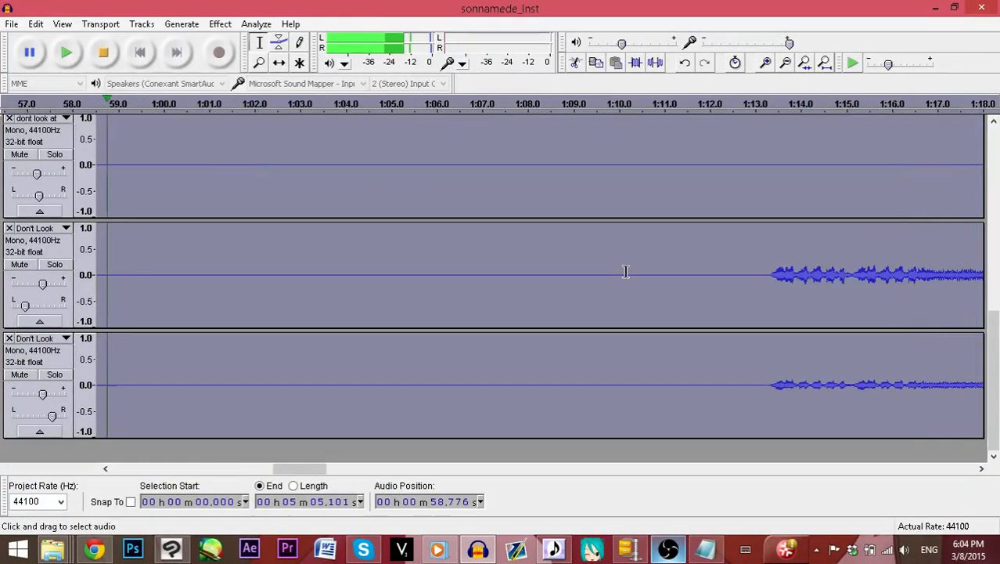
click(759, 268)
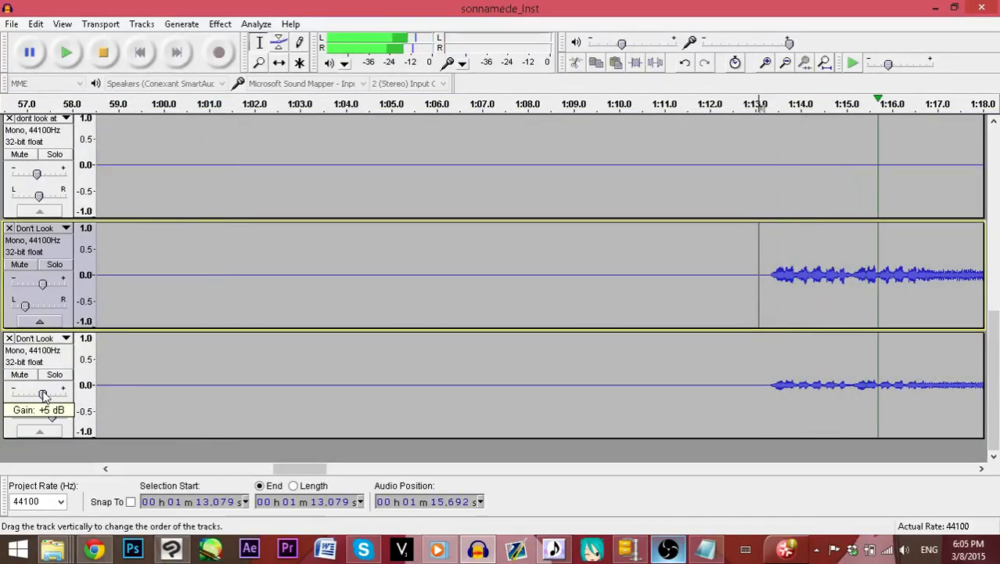
drag(43, 393, 38, 395)
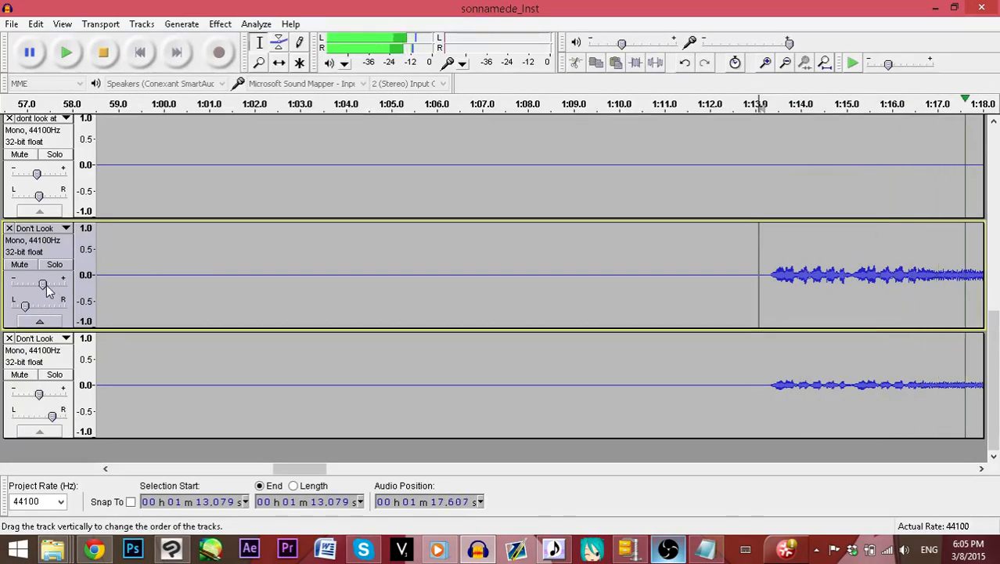
drag(46, 290, 37, 289)
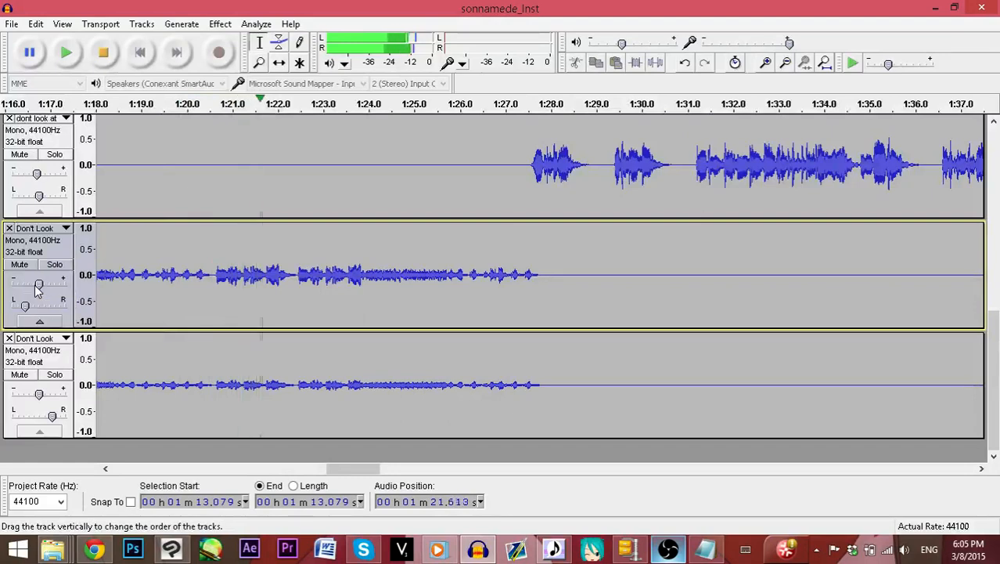
click(103, 53)
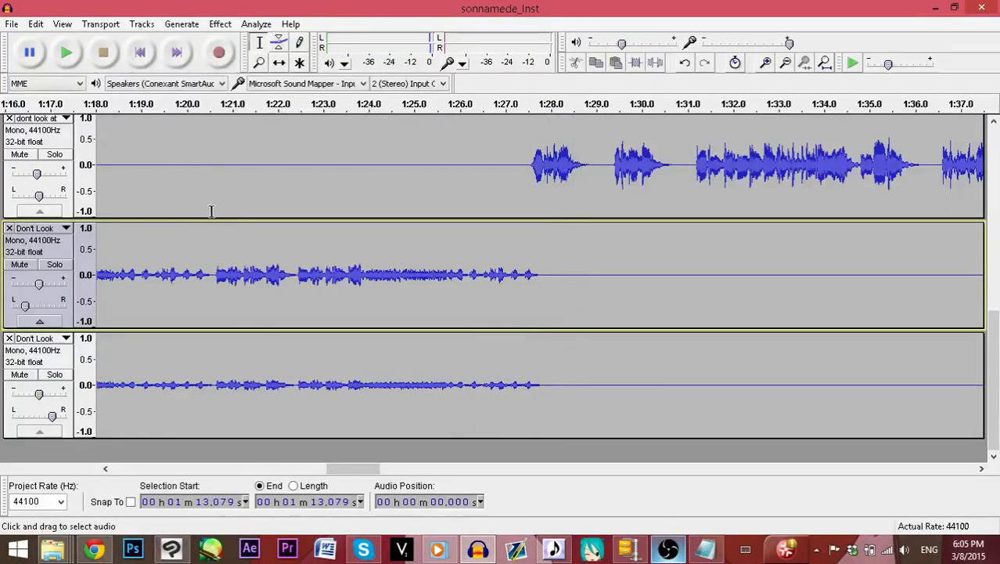
Return to the start of the timeline and look over the instrumental and all vocal tracks in roughly the first 25 seconds
scroll(434, 222, up, 8)
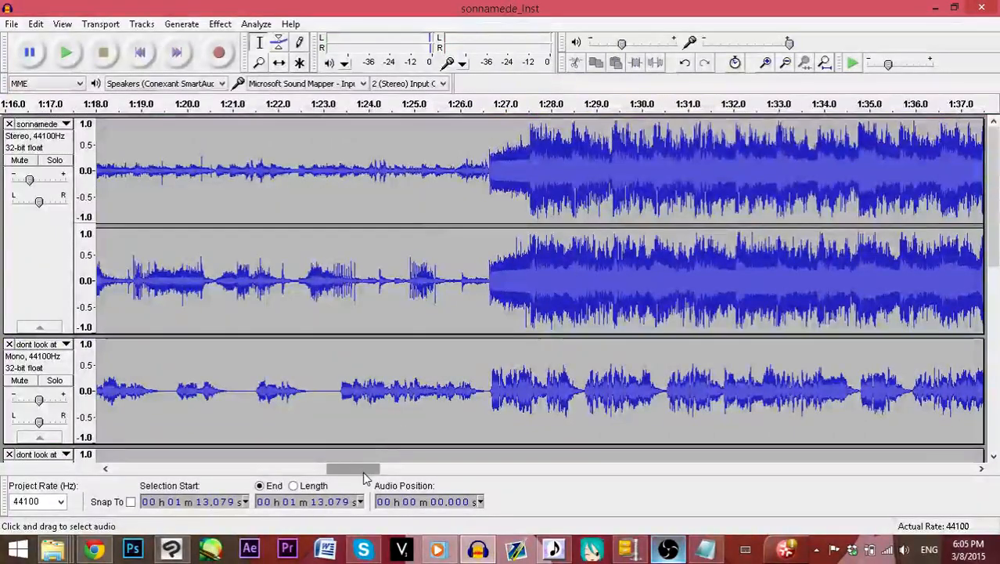
drag(362, 471, 157, 434)
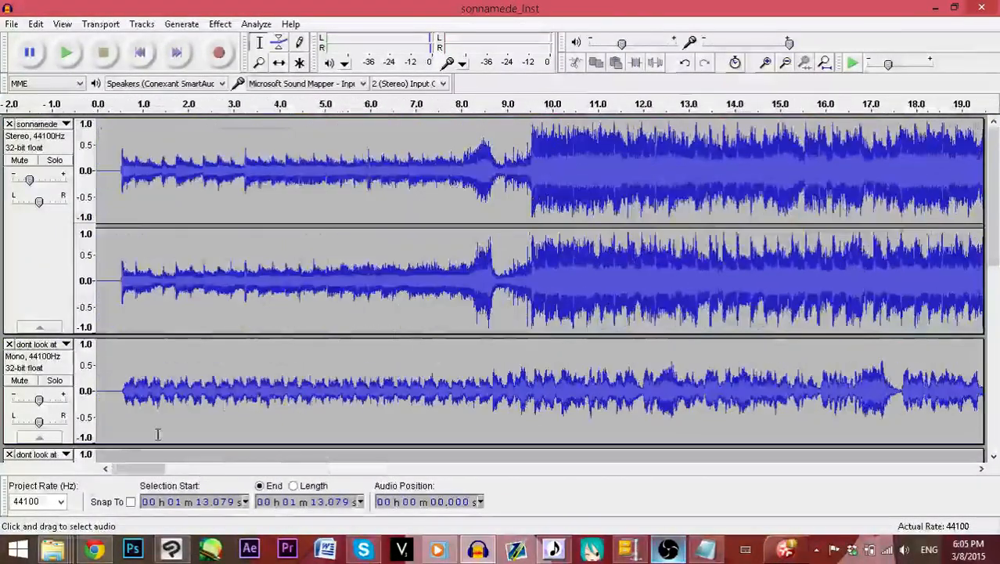
scroll(394, 331, down, 6)
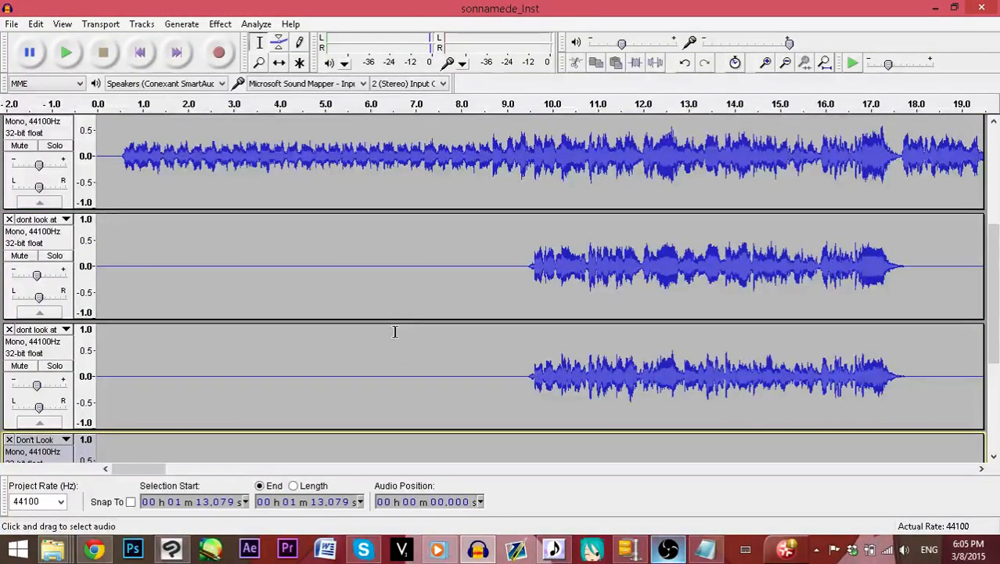
mouse_move(144, 473)
mouse_down()
mouse_move(368, 470)
mouse_move(148, 467)
mouse_up()
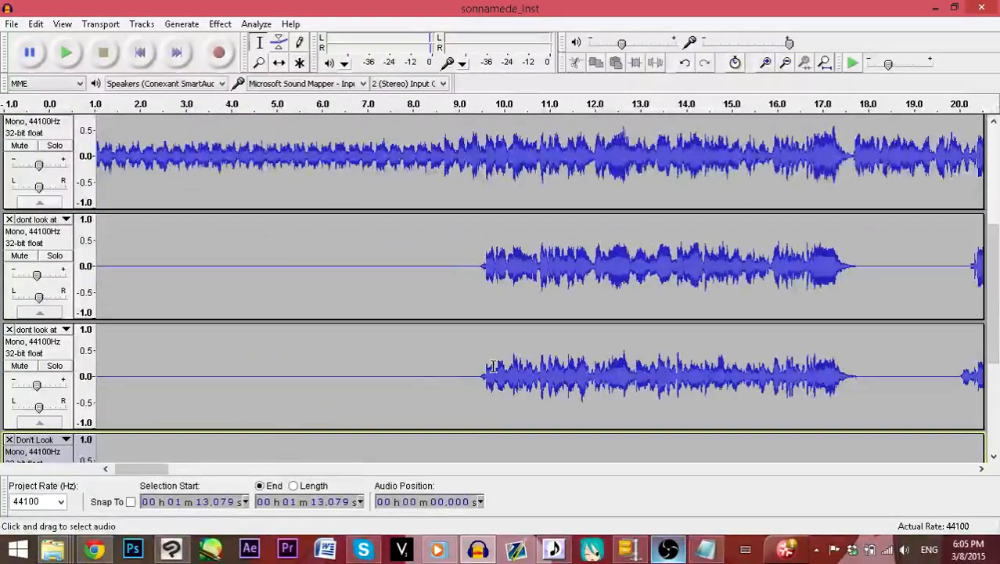
scroll(493, 365, down, 5)
scroll(493, 366, up, 10)
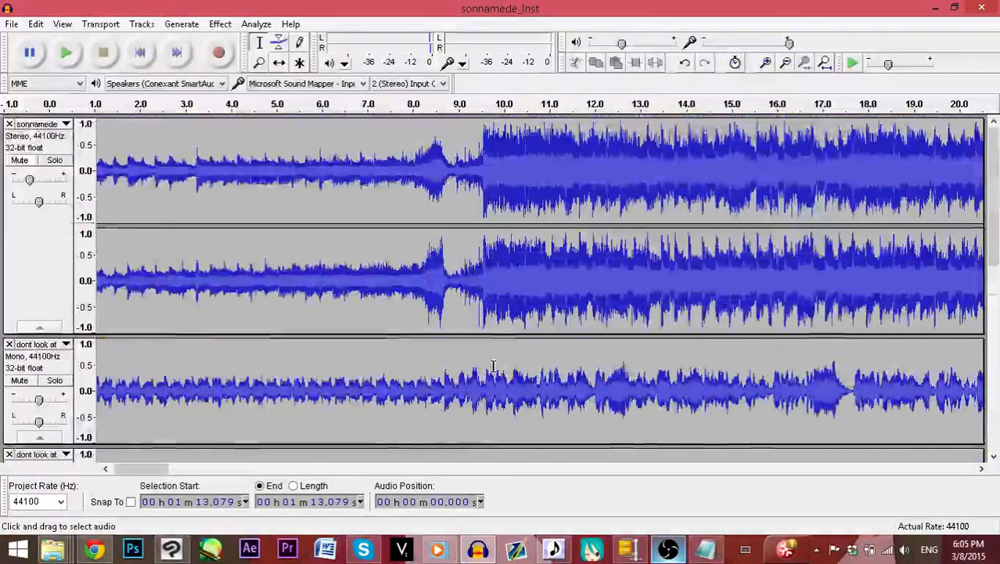
scroll(493, 365, down, 5)
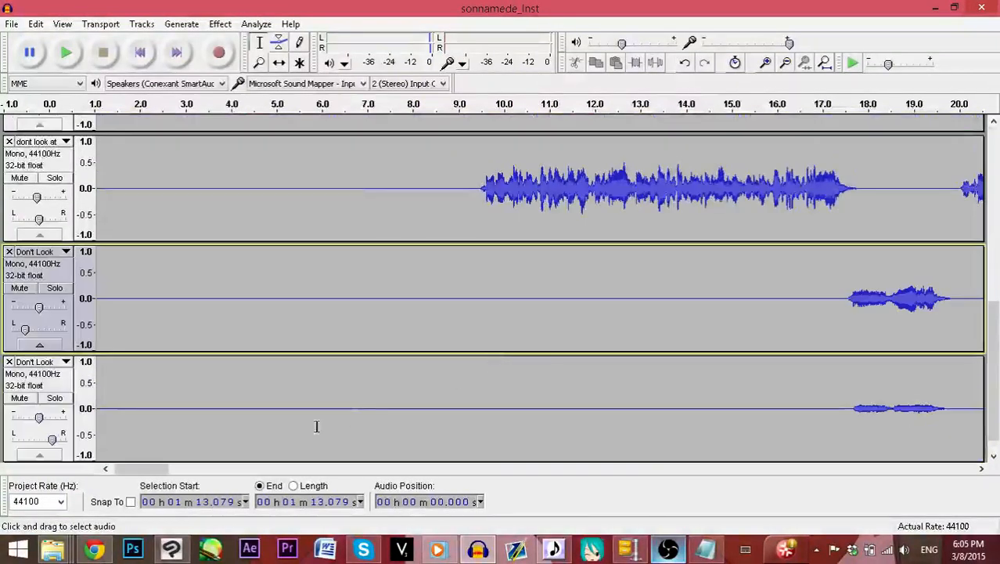
drag(218, 473, 188, 470)
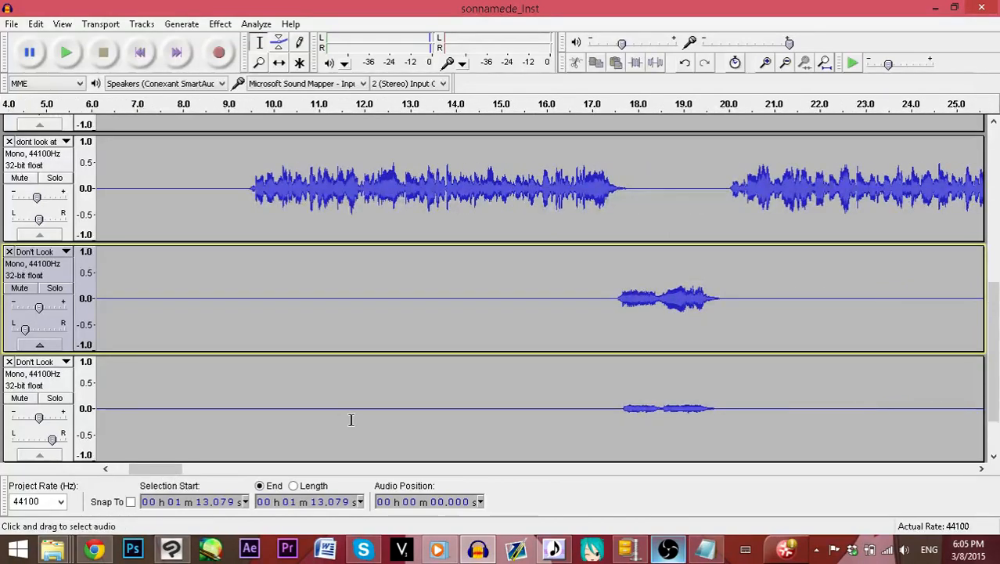
scroll(351, 420, up, 4)
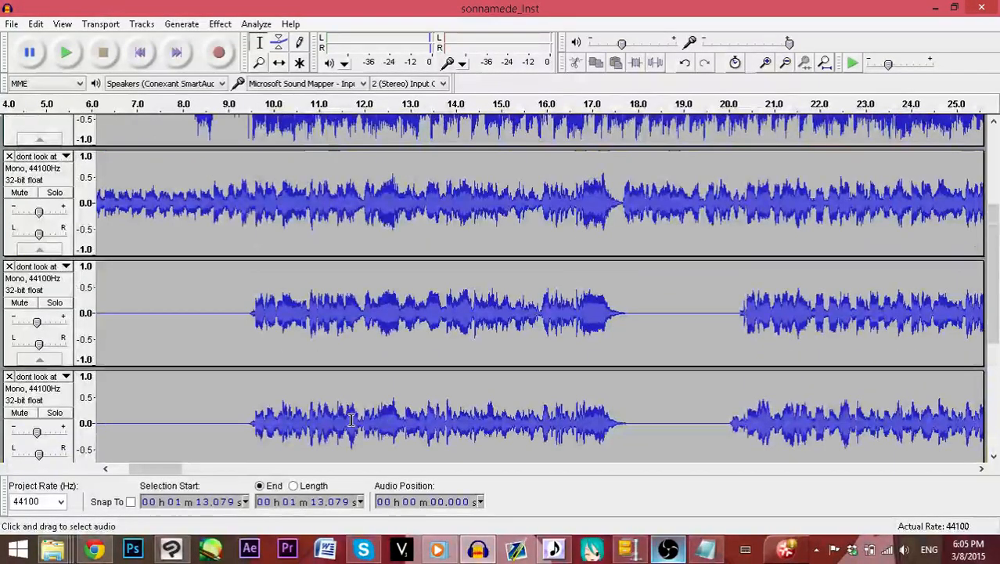
scroll(351, 419, up, 4)
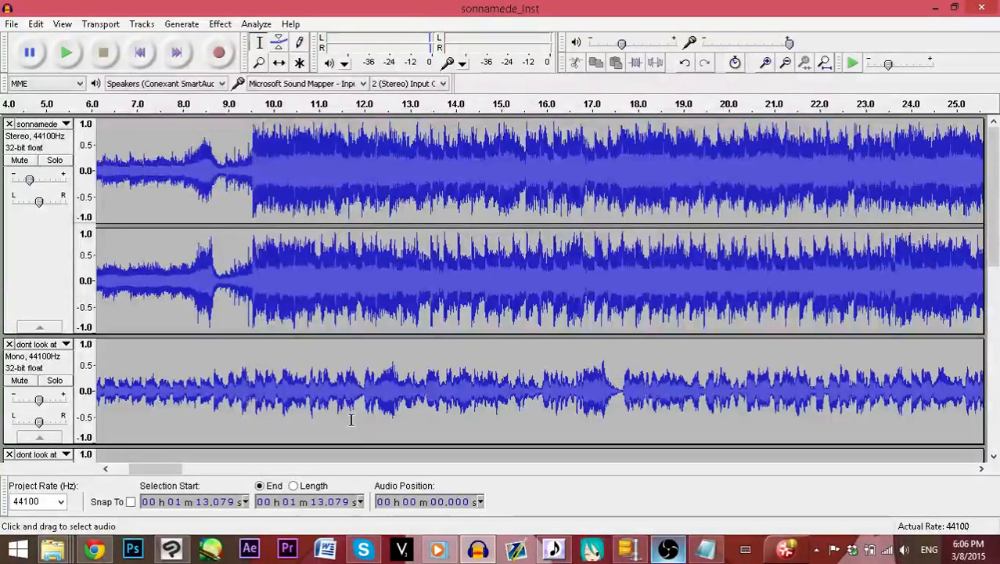
scroll(351, 419, down, 5)
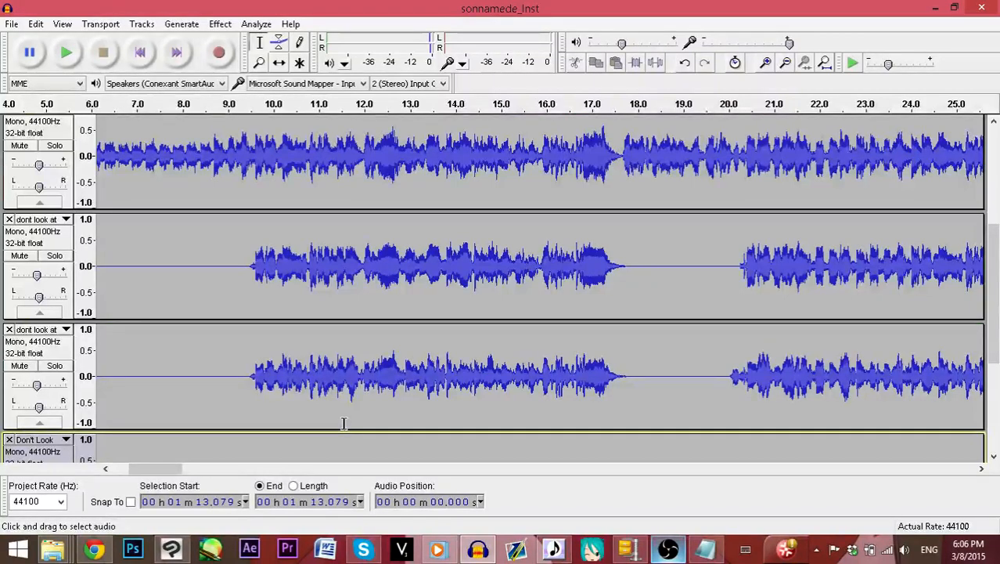
scroll(470, 289, down, 2)
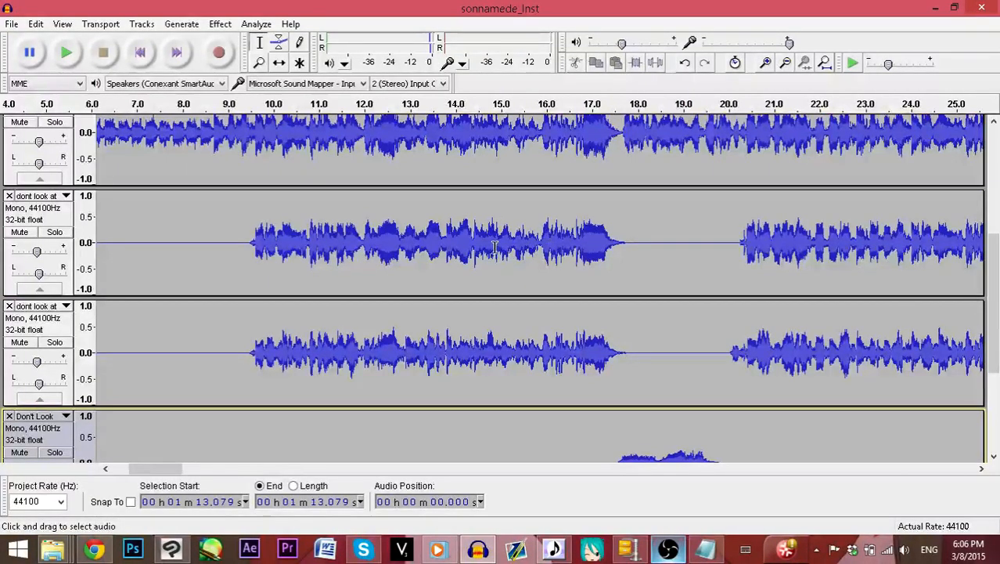
scroll(494, 247, down, 5)
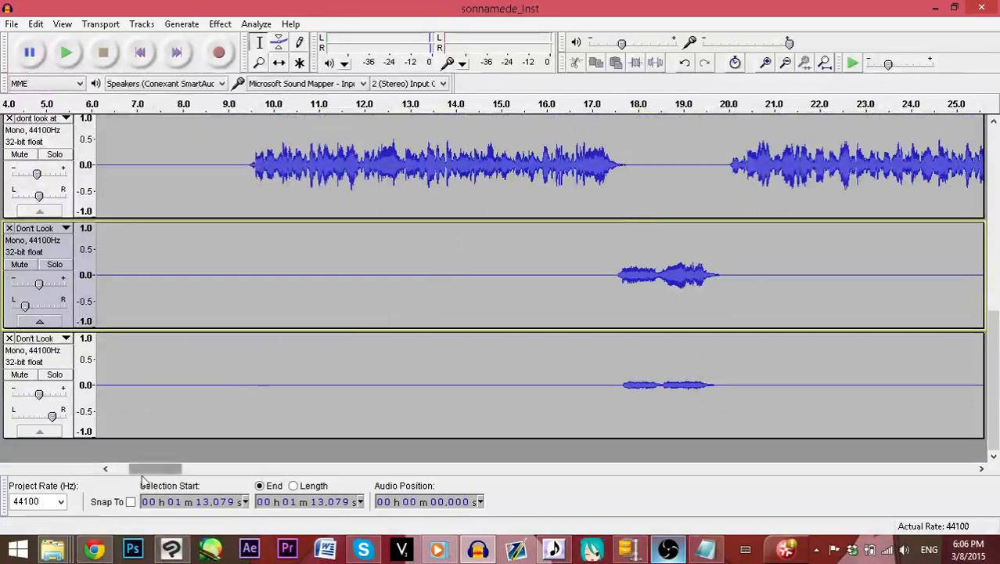
Look over the Don't Look and "dont look at" vocal tracks between about 2:00 and 2:41
drag(151, 470, 468, 458)
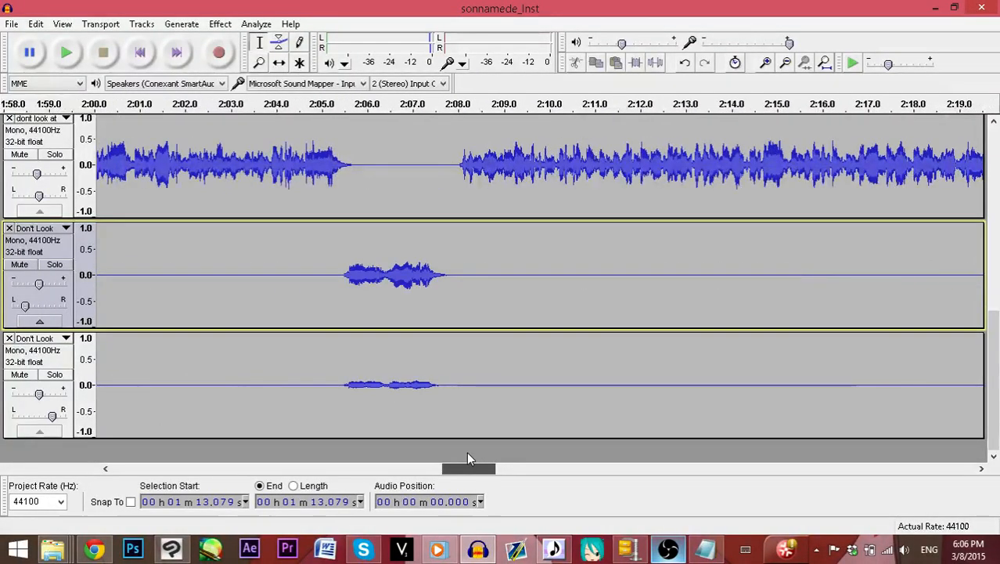
drag(468, 458, 509, 473)
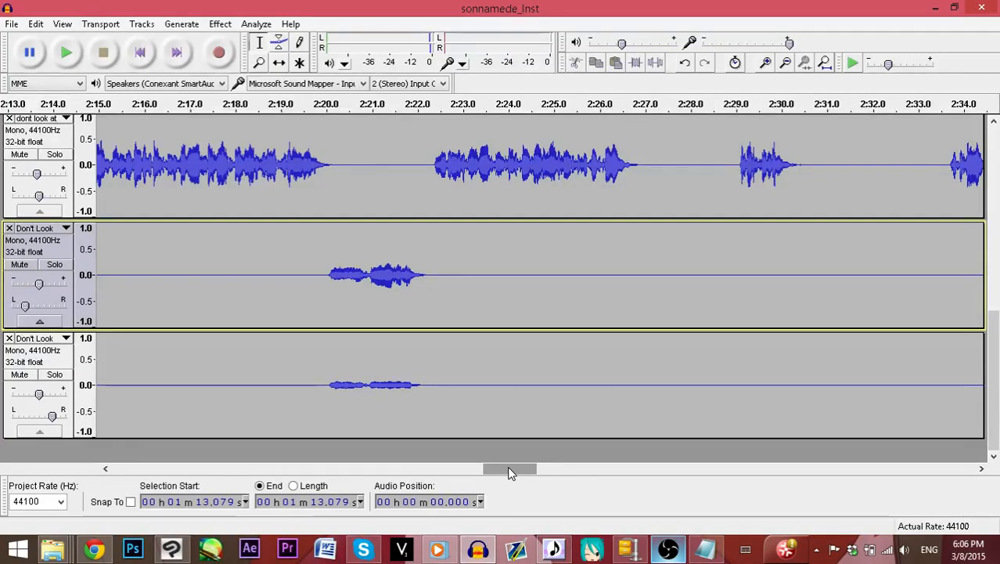
drag(487, 469, 507, 470)
scroll(615, 415, up, 1)
scroll(615, 414, up, 3)
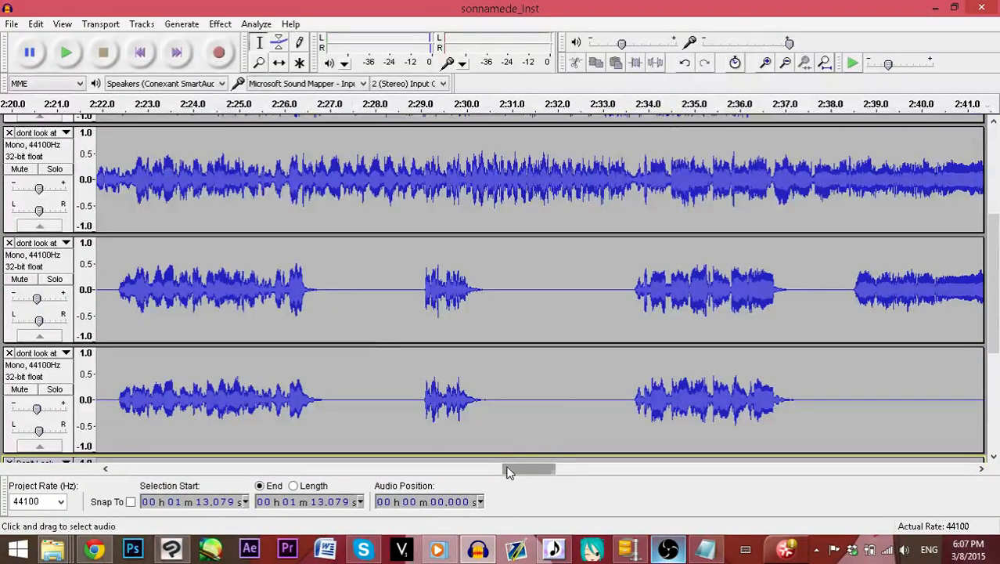
Look over the instrumental and all vocal tracks between about 2:23 and 2:42
mouse_move(506, 472)
mouse_down()
mouse_move(225, 483)
mouse_move(840, 486)
mouse_move(936, 474)
mouse_move(526, 472)
mouse_up()
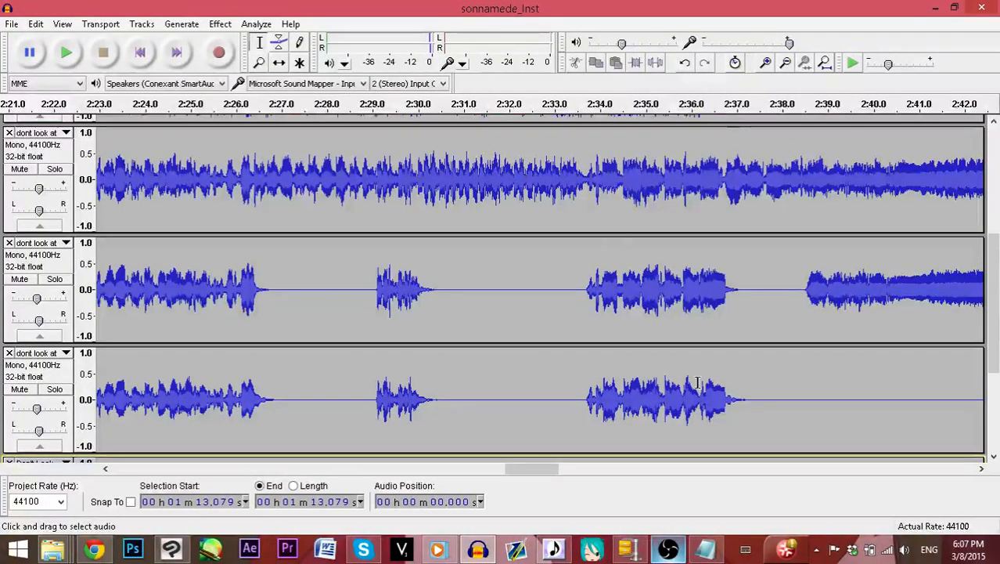
scroll(697, 382, down, 2)
scroll(698, 382, down, 2)
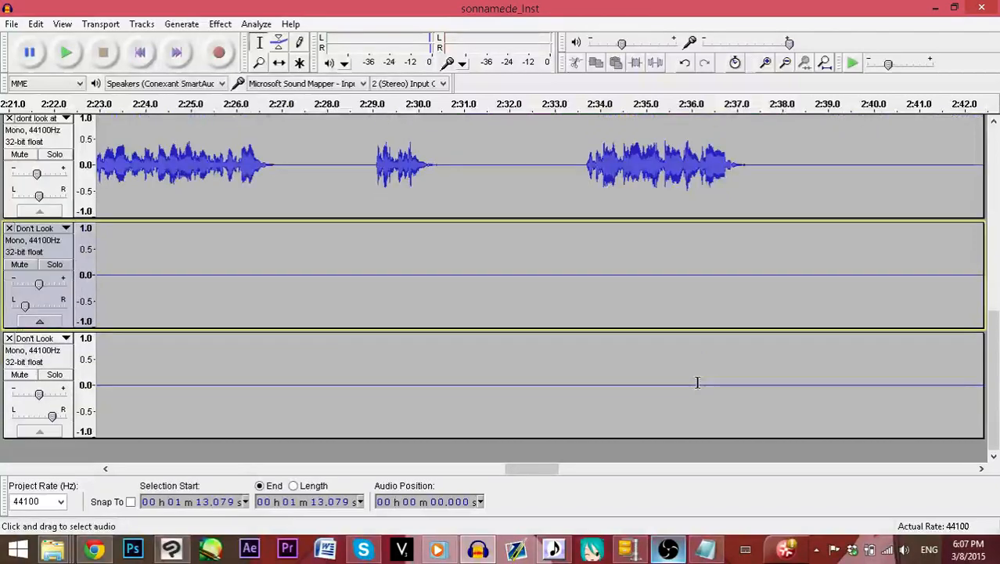
scroll(698, 381, up, 3)
scroll(697, 382, up, 4)
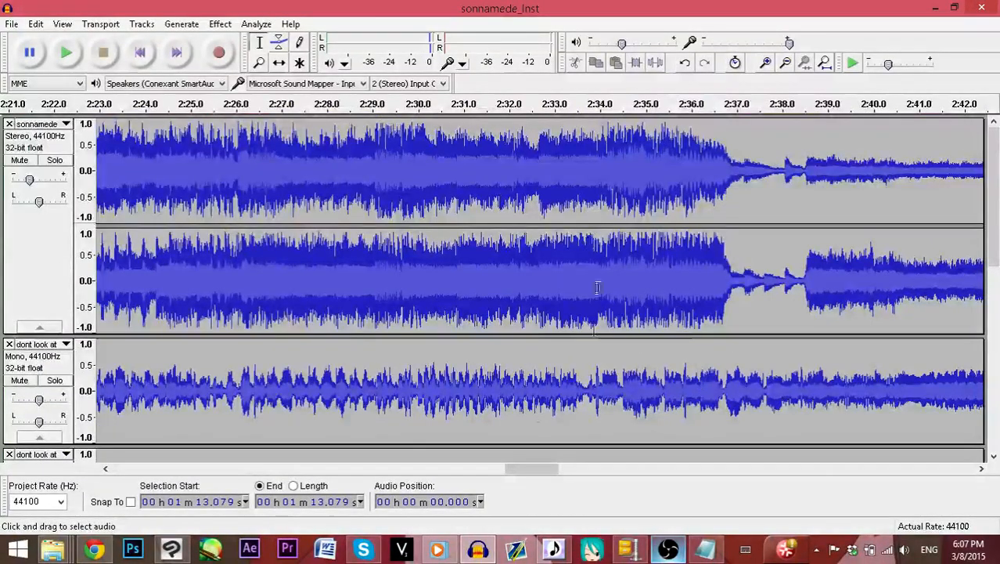
Launch FL Studio 11 (64bit) from the Desktop folder and get the file window out of the way
click(54, 548)
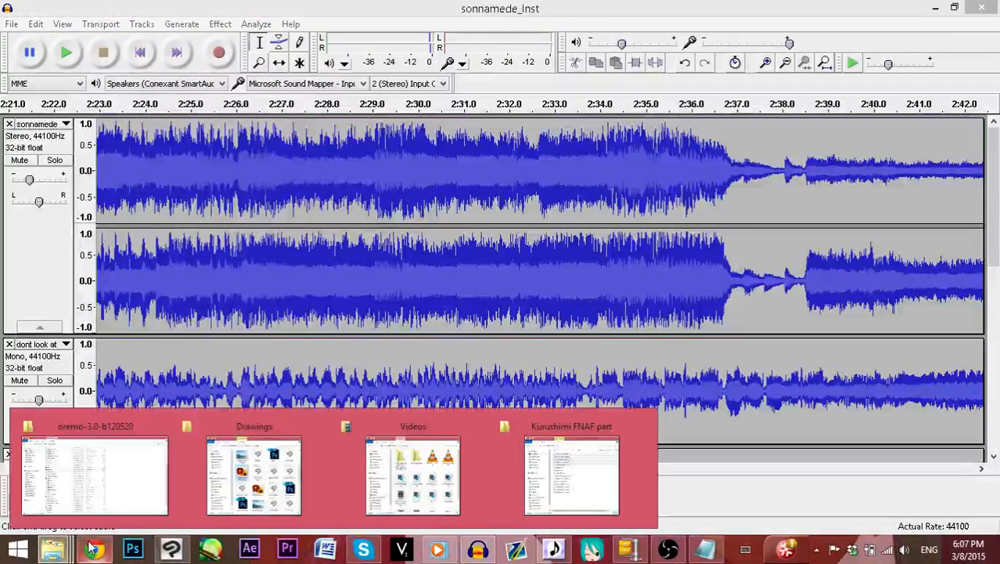
click(574, 500)
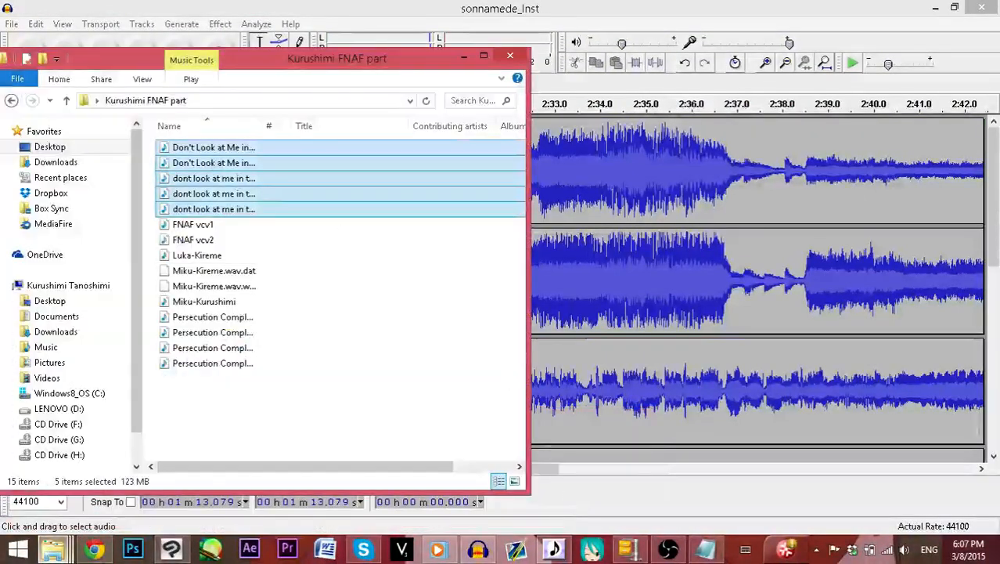
click(55, 101)
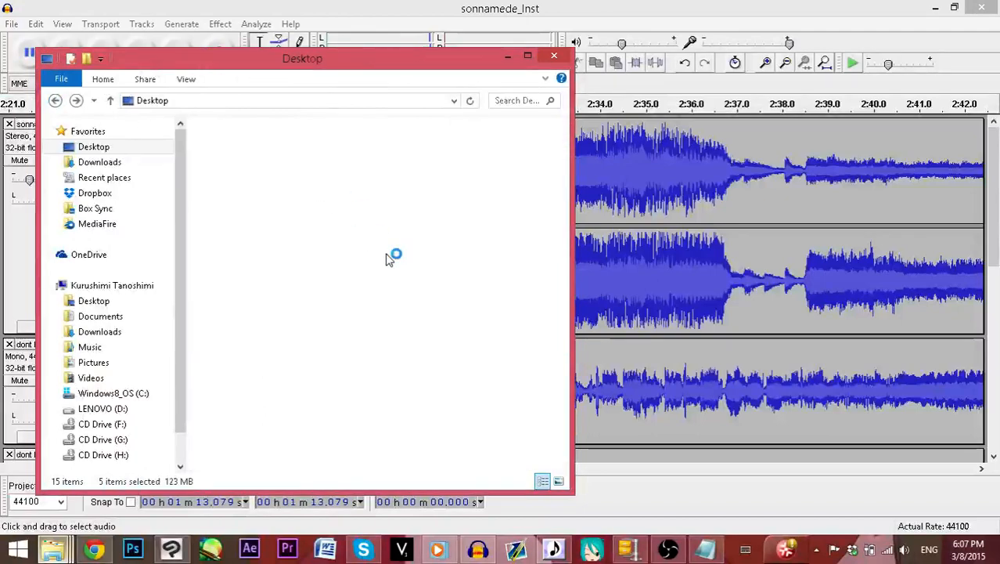
scroll(415, 286, down, 10)
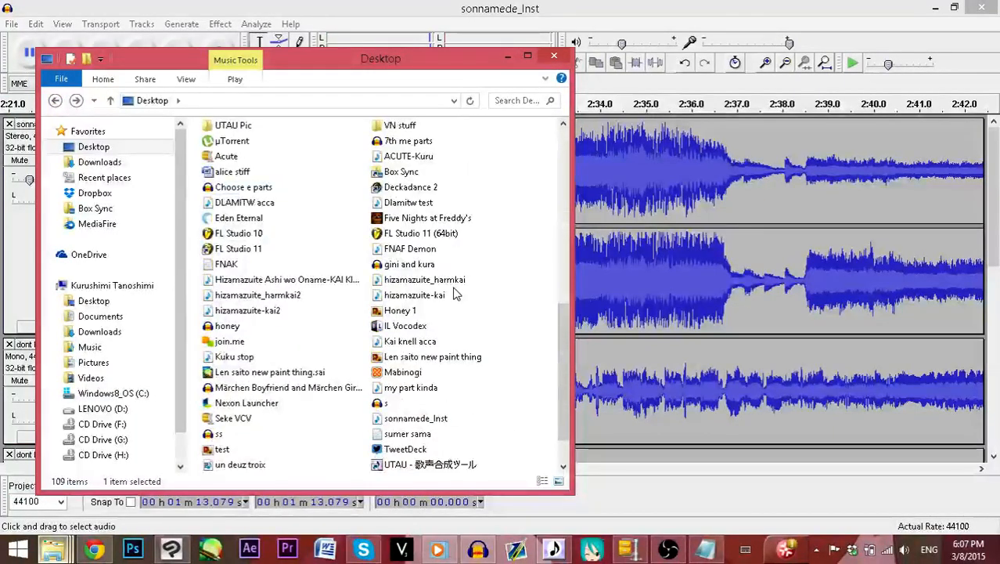
scroll(456, 293, down, 1)
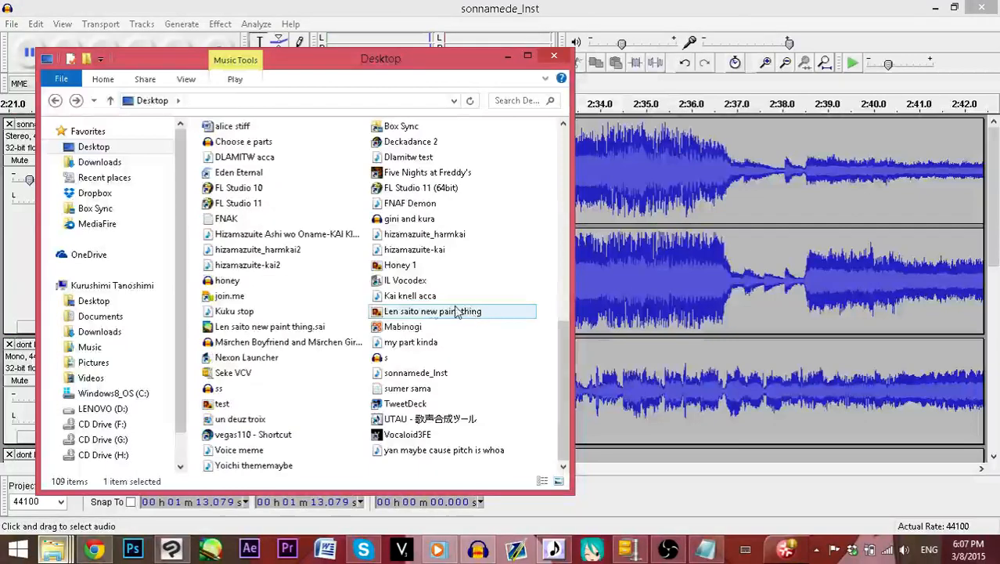
double_click(451, 196)
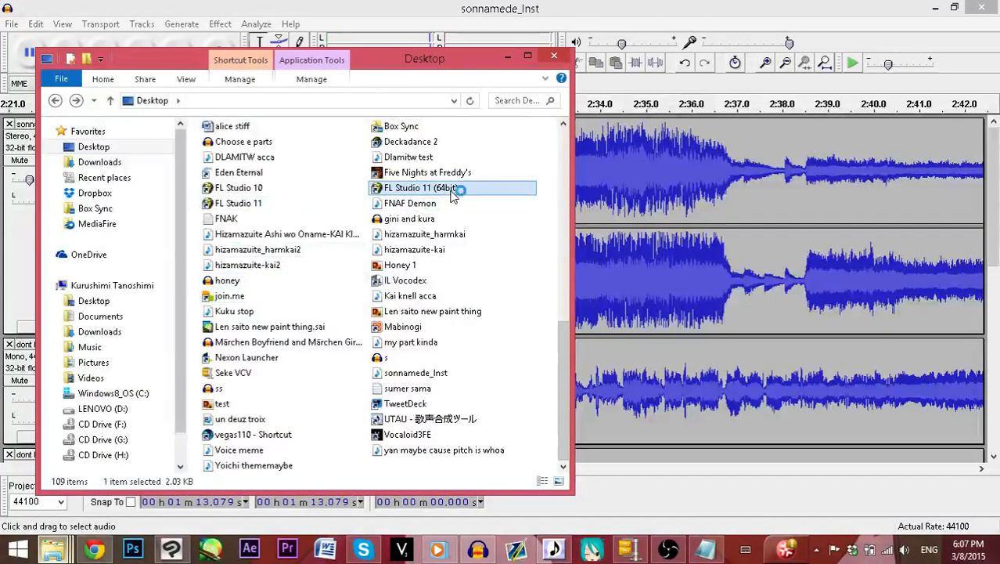
click(507, 56)
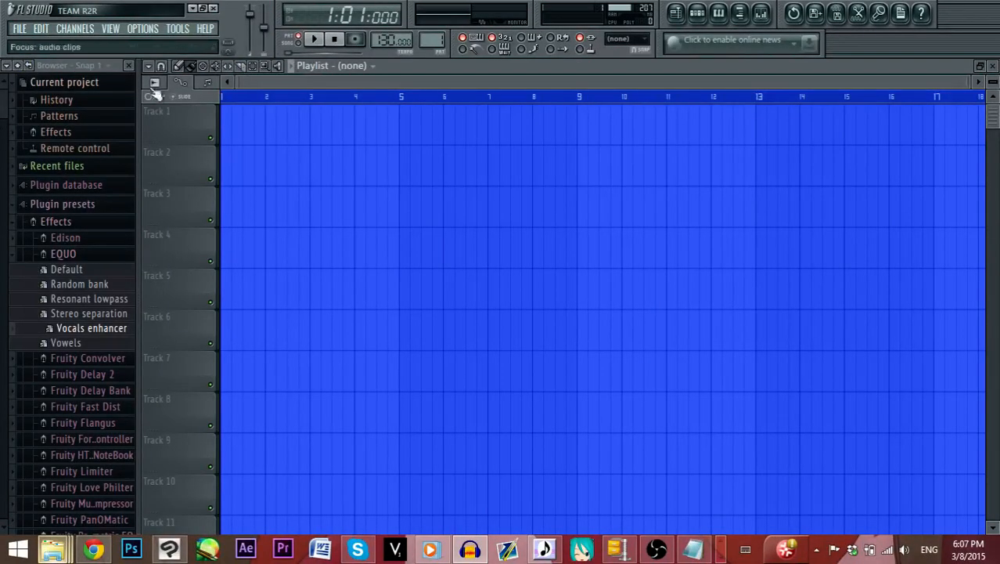
Open the "Kurushimi FNAF part" folder from the Desktop and move its window clear of the playlist's first tracks
mouse_move(52, 548)
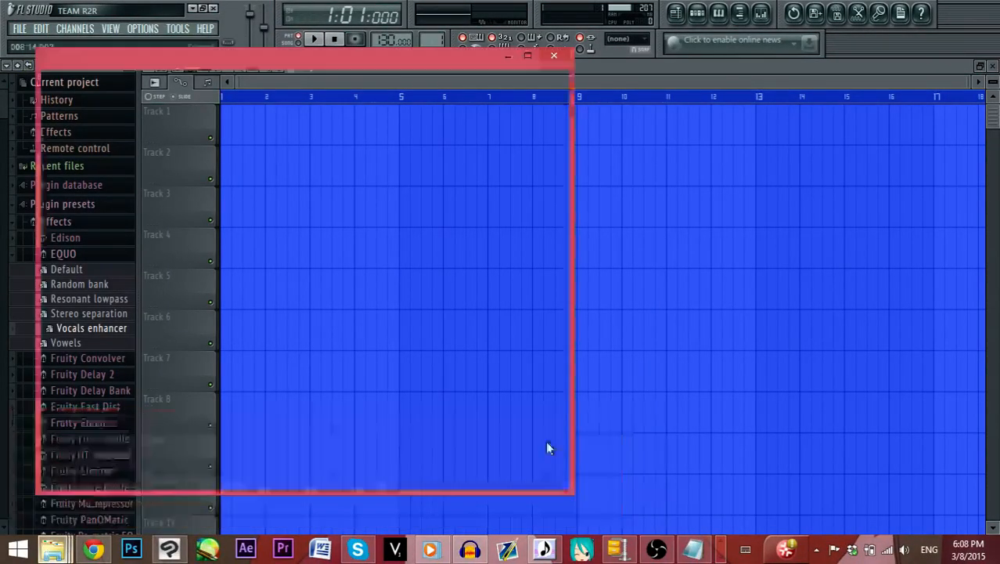
click(548, 448)
scroll(351, 277, up, 7)
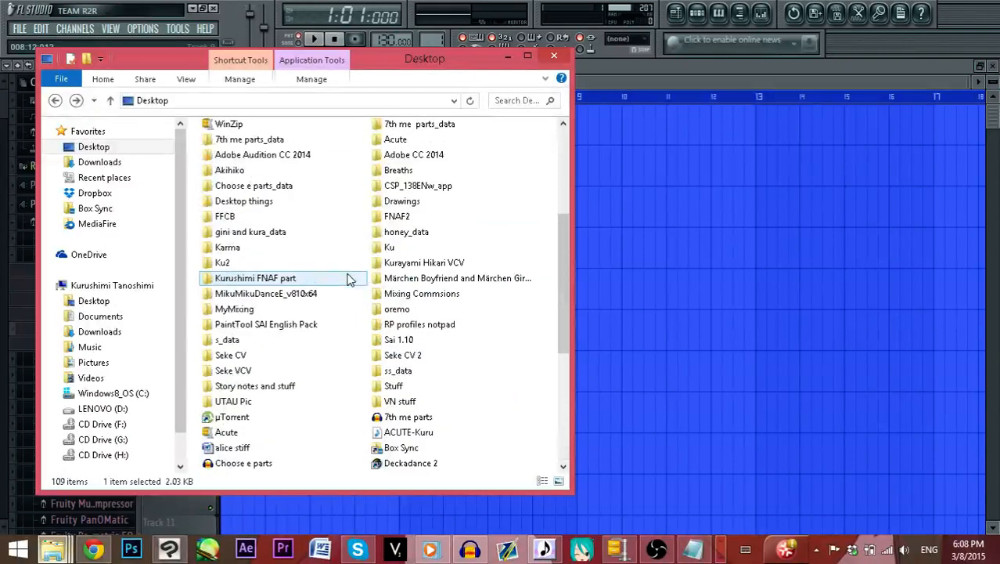
scroll(350, 279, up, 1)
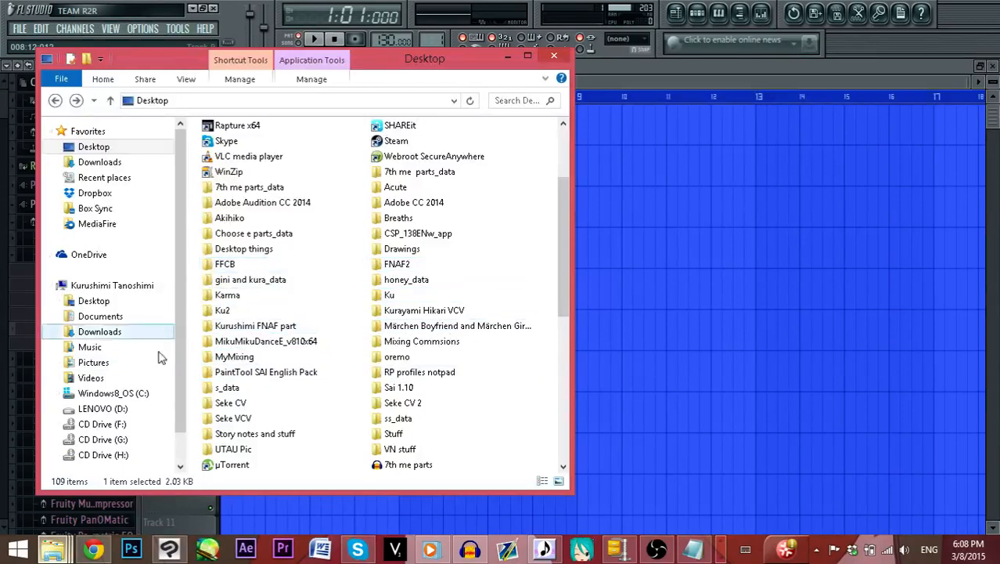
click(275, 325)
double_click(276, 326)
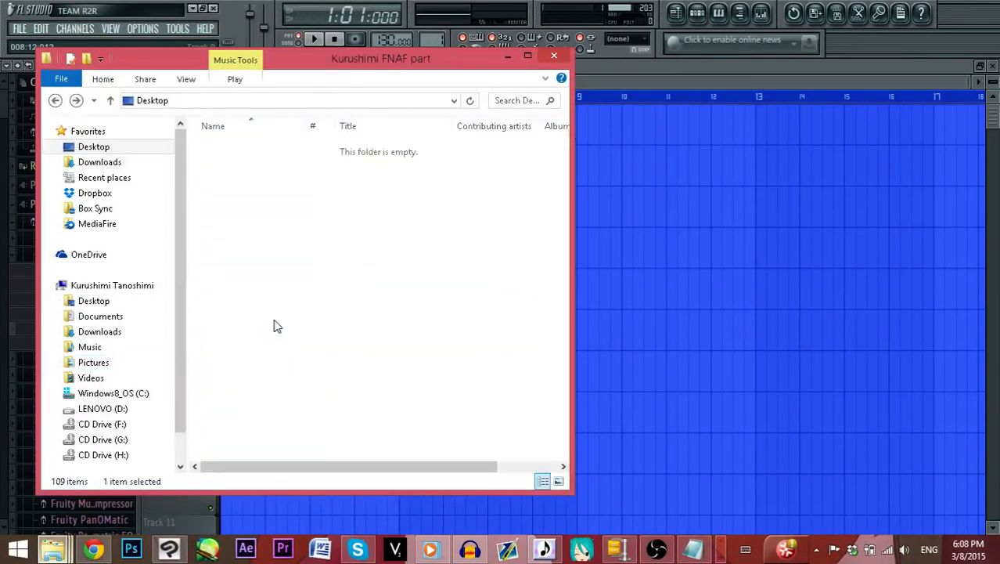
drag(468, 67, 661, 272)
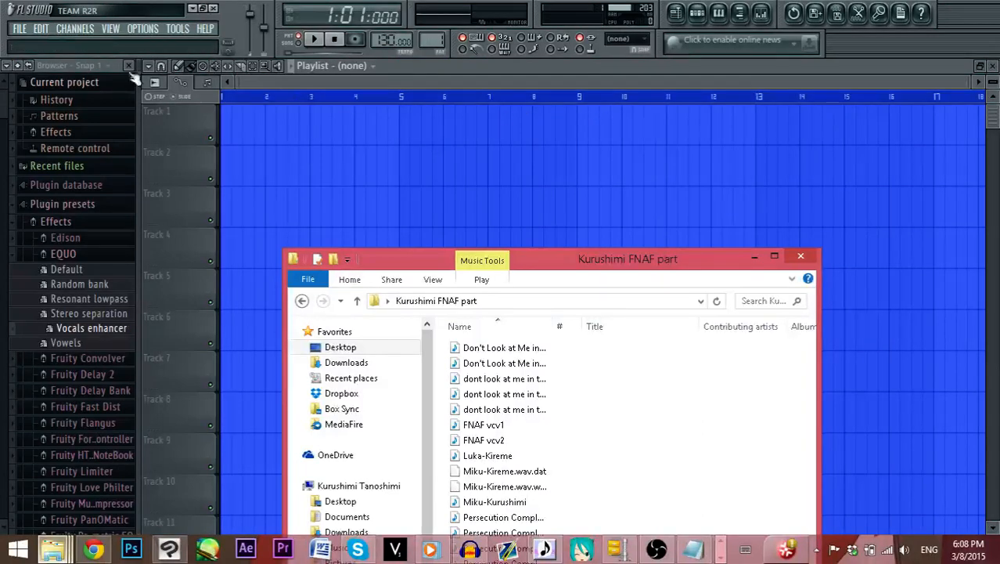
Set the playlist focus to audio clips and leave the snap-to-grid setting on Main
click(163, 84)
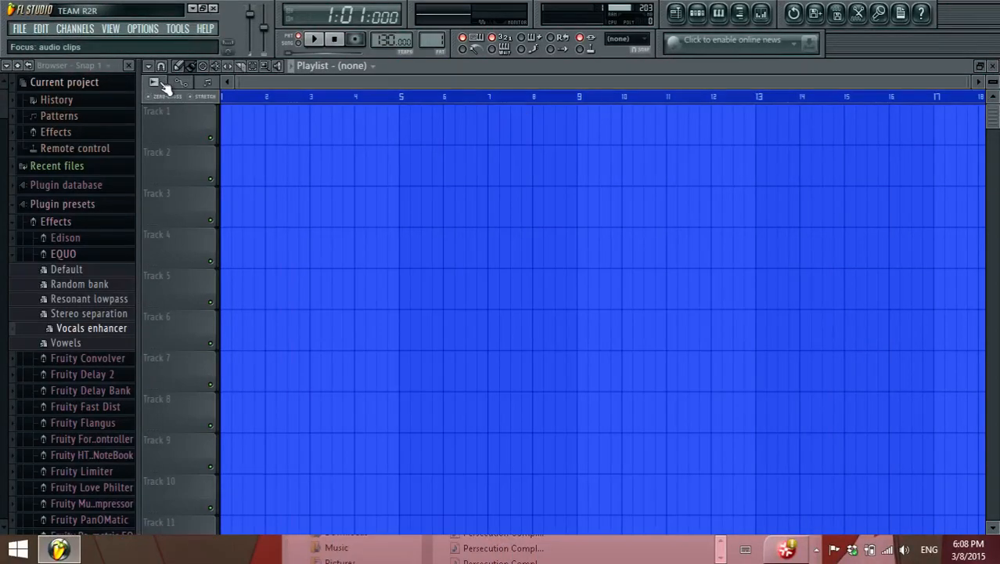
click(196, 83)
click(207, 83)
click(156, 83)
click(161, 67)
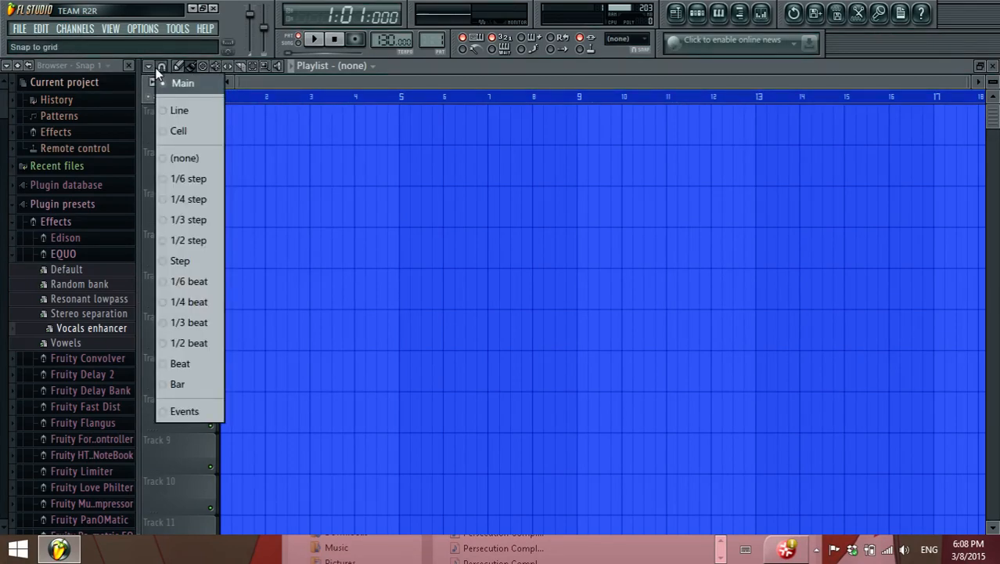
click(162, 69)
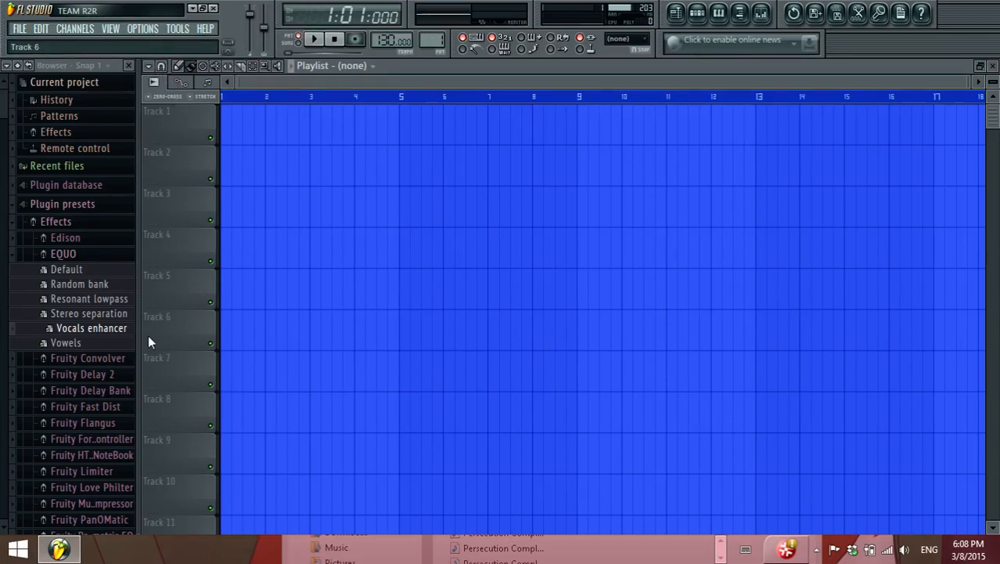
Bring up the readme! note in Notepad and close it
click(721, 547)
click(692, 548)
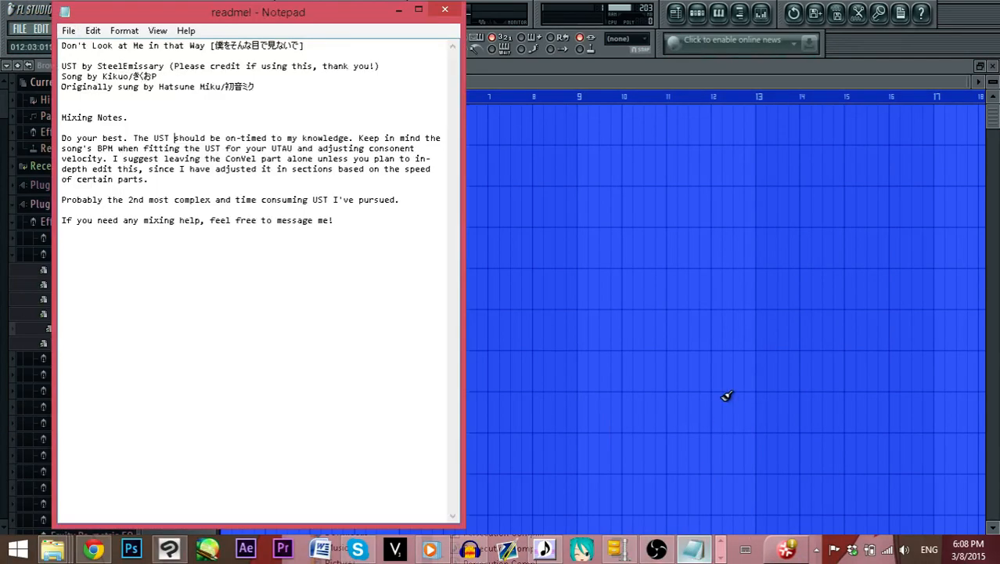
click(445, 9)
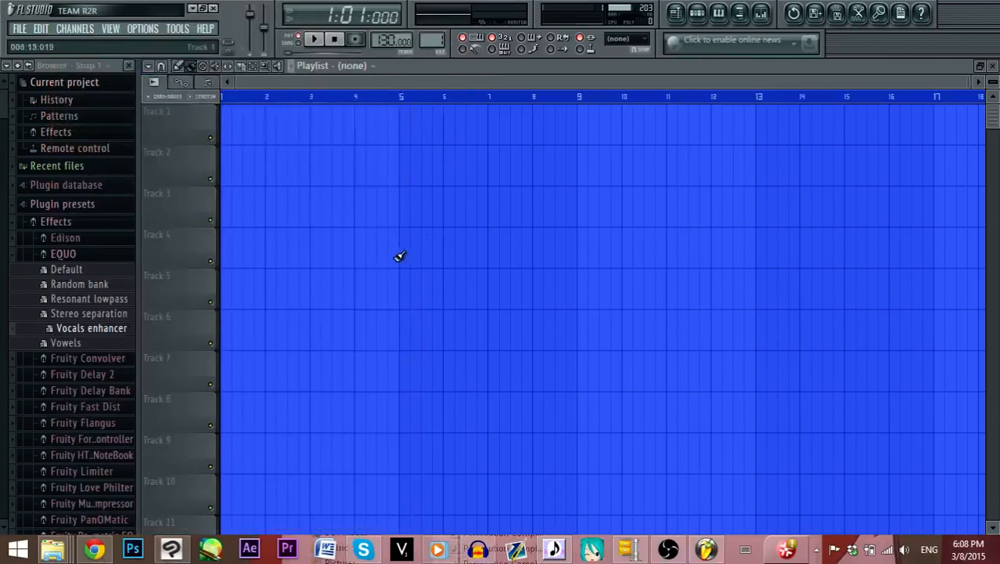
Add "dont look at me in that way main" from the Kurushimi FNAF part folder to playlist Track 1, starting at bar 1
click(53, 548)
click(523, 457)
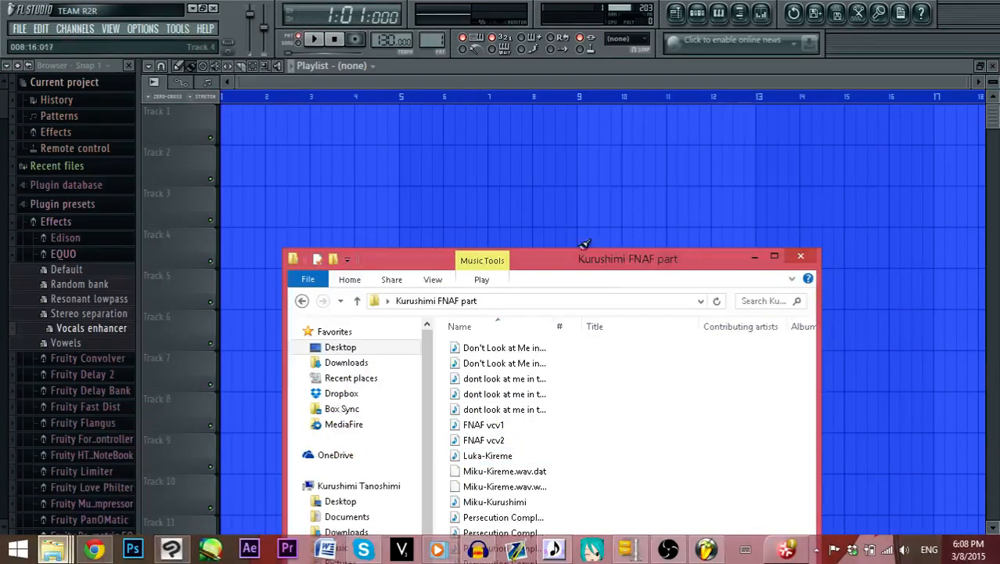
drag(640, 267, 257, 217)
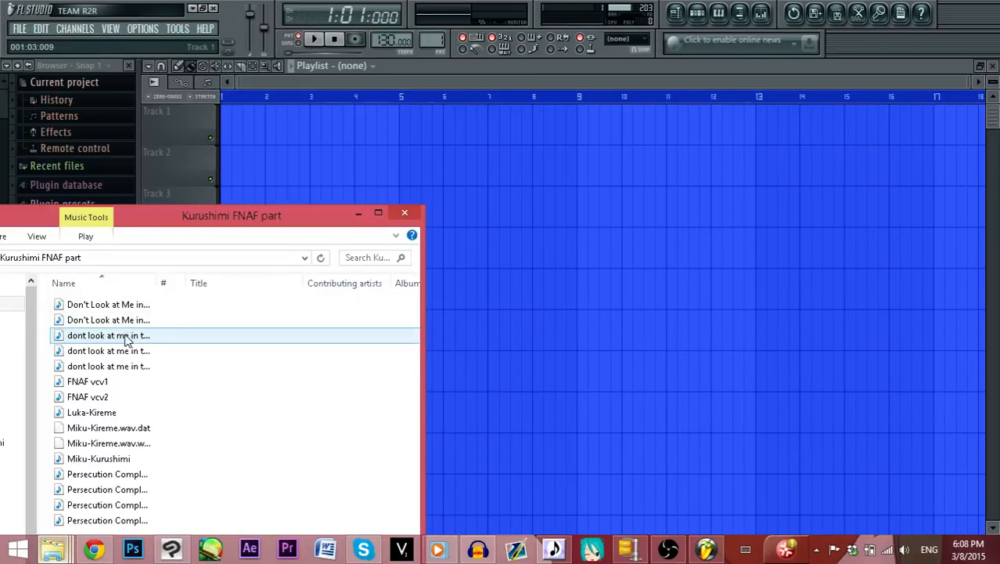
click(125, 337)
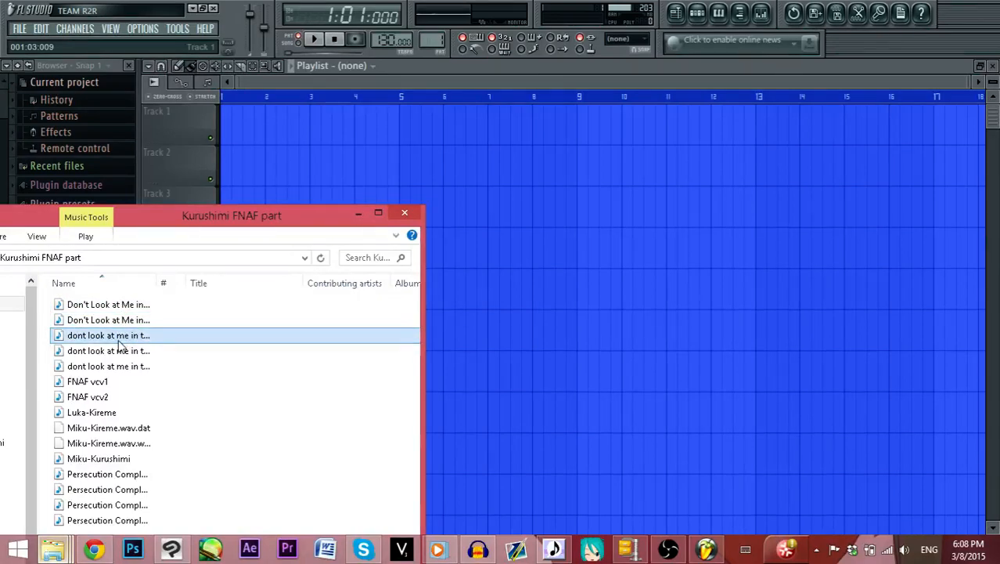
click(118, 354)
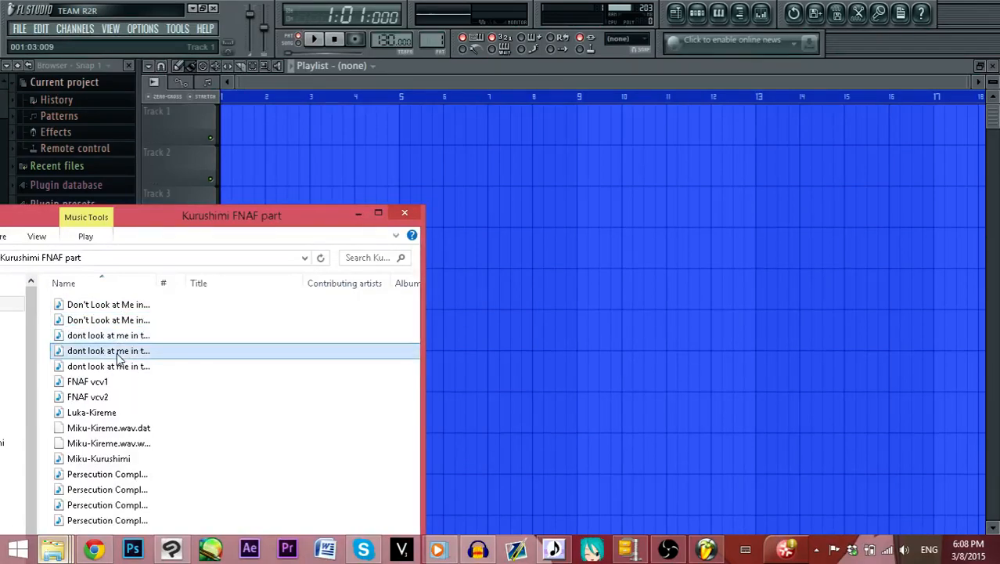
drag(119, 356, 258, 124)
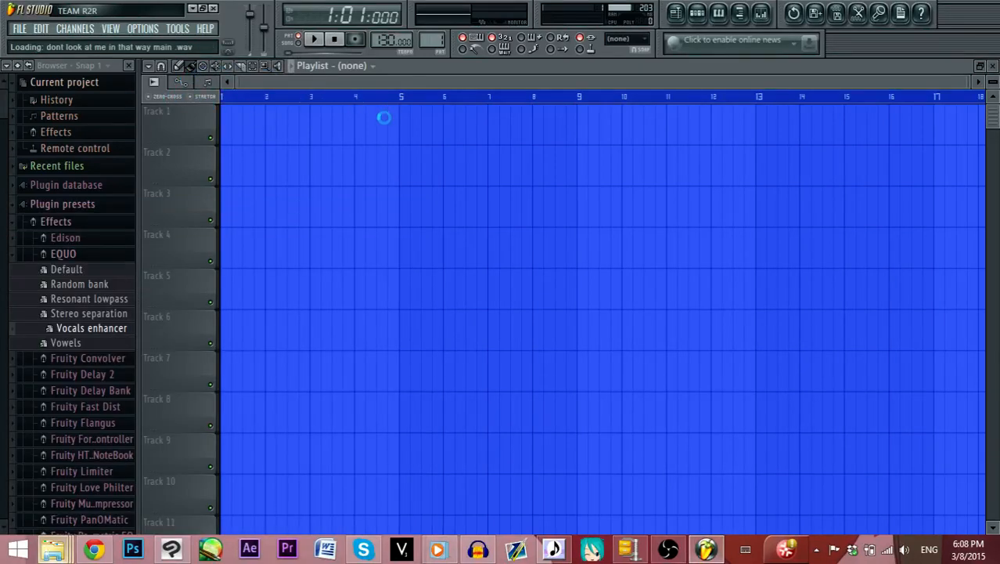
drag(444, 125, 266, 126)
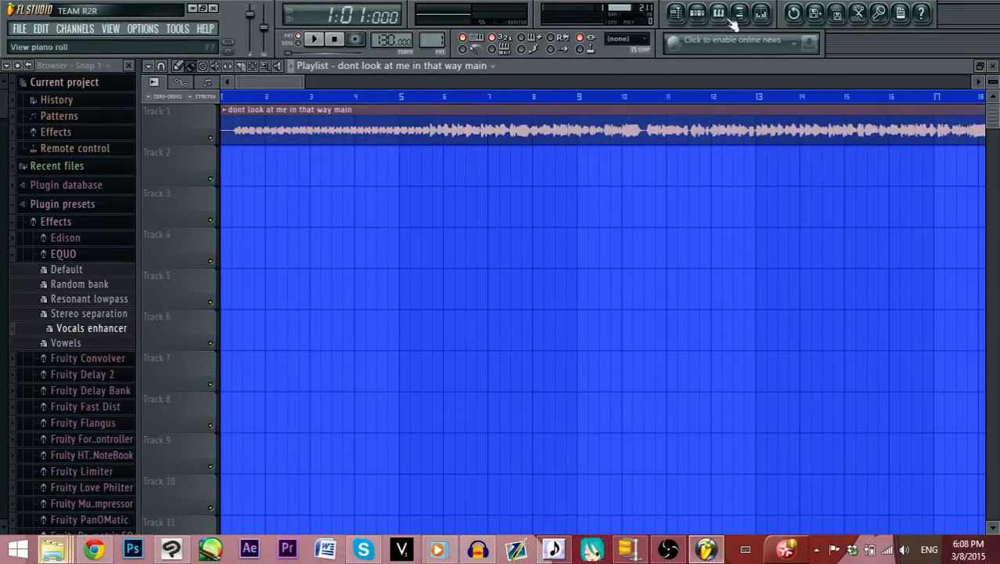
Link the "dont look at me in that way main" channel to mixer track Insert 1
click(761, 14)
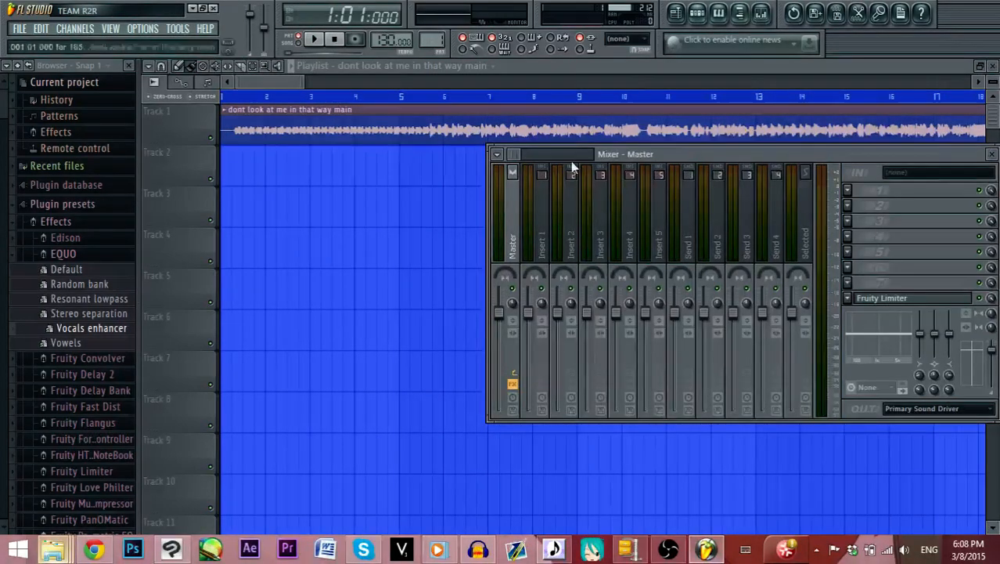
right_click(545, 211)
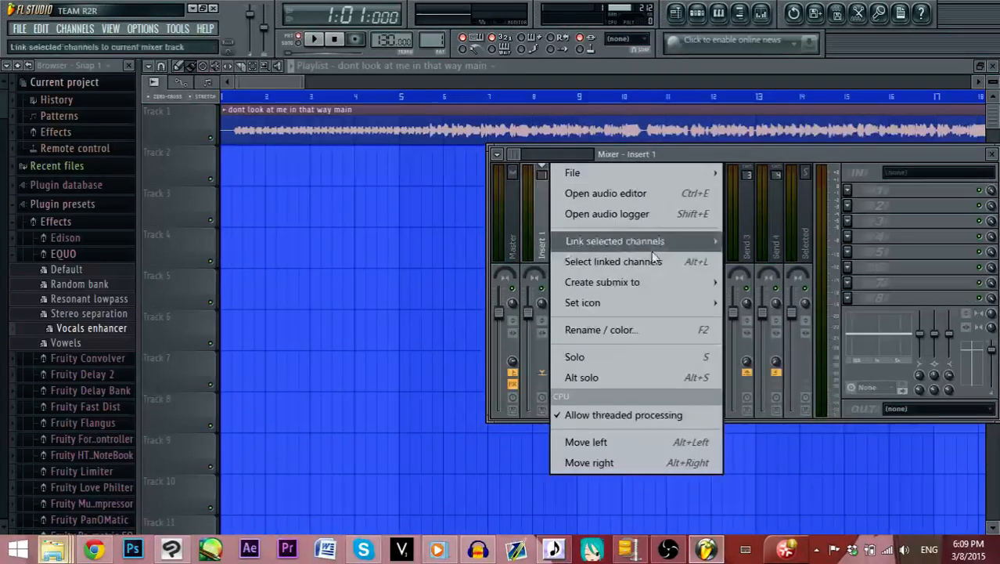
mouse_move(673, 240)
click(750, 243)
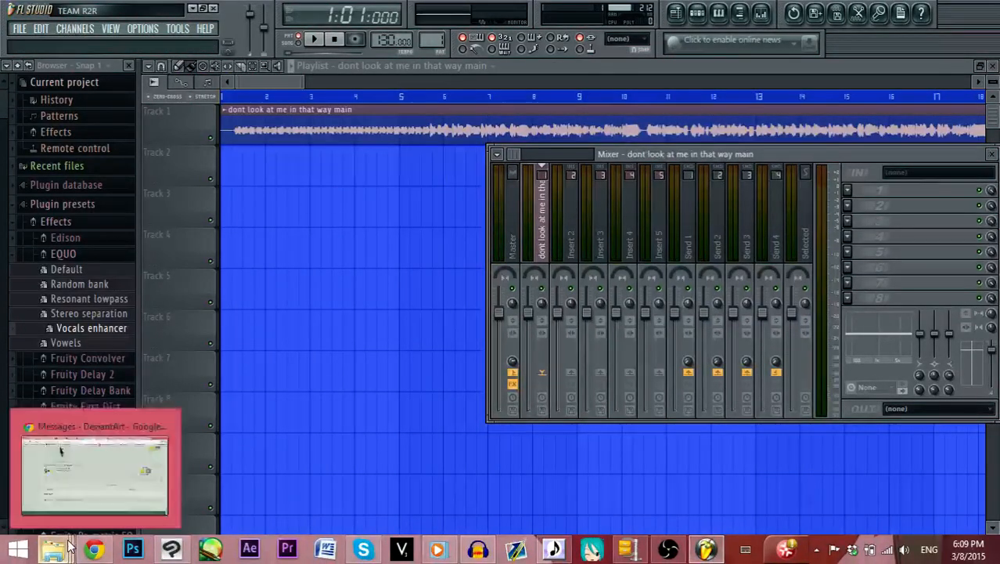
Add "dont look at me in that way harm" from the same folder to playlist Track 2, starting at bar 1
mouse_move(55, 552)
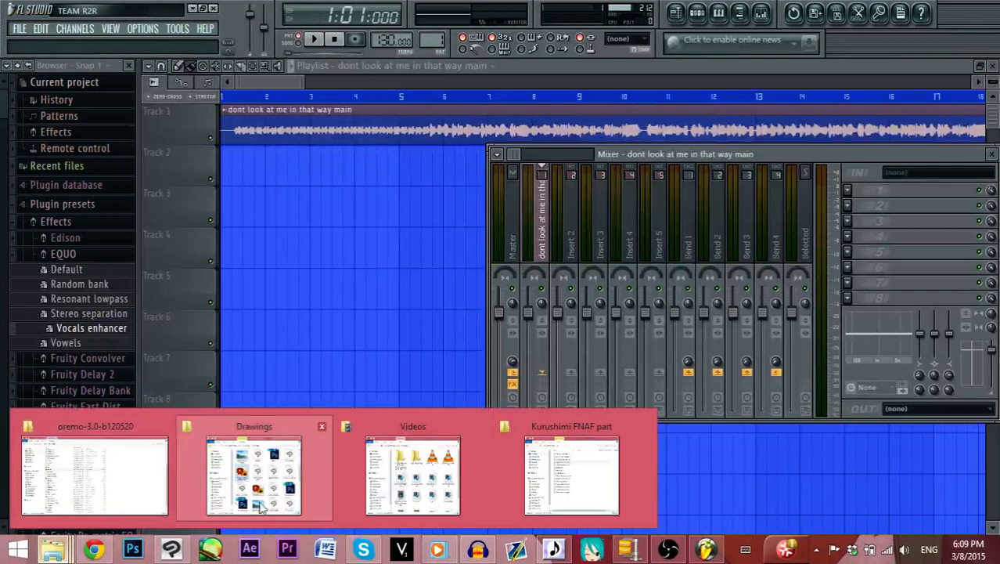
click(545, 499)
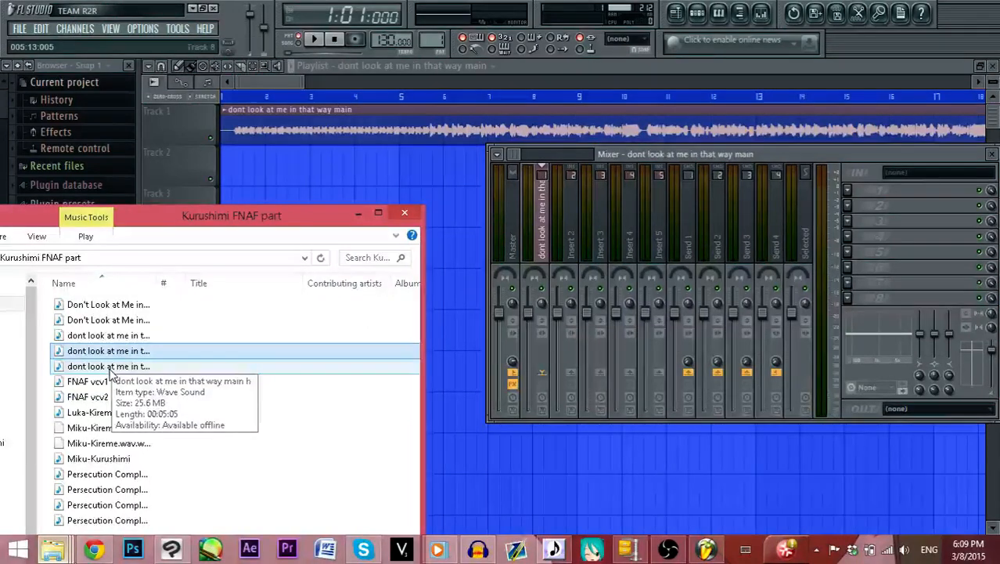
drag(103, 335, 292, 179)
drag(429, 158, 356, 166)
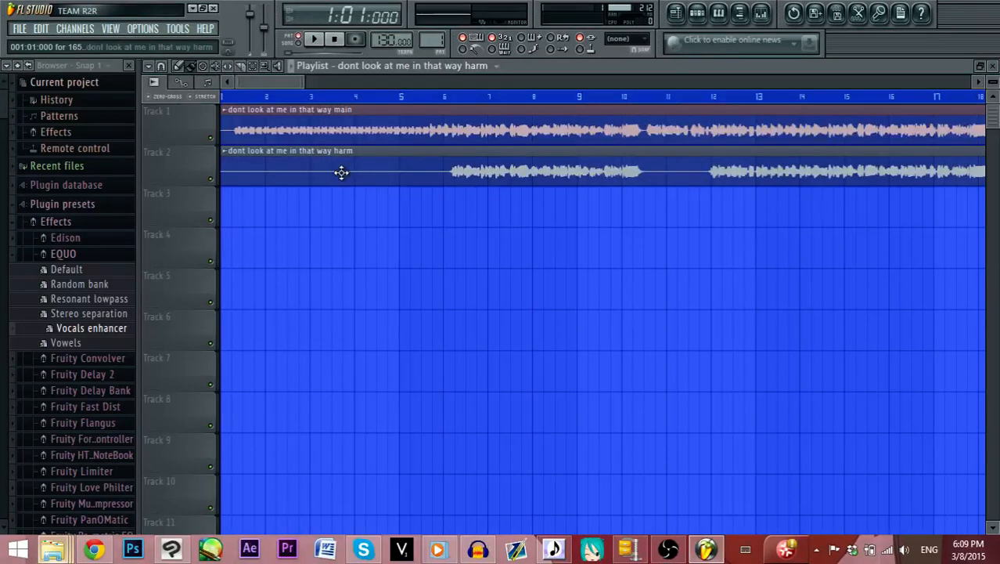
Link the "dont look at me in that way harm" channel to mixer track Insert 2
click(758, 18)
right_click(582, 208)
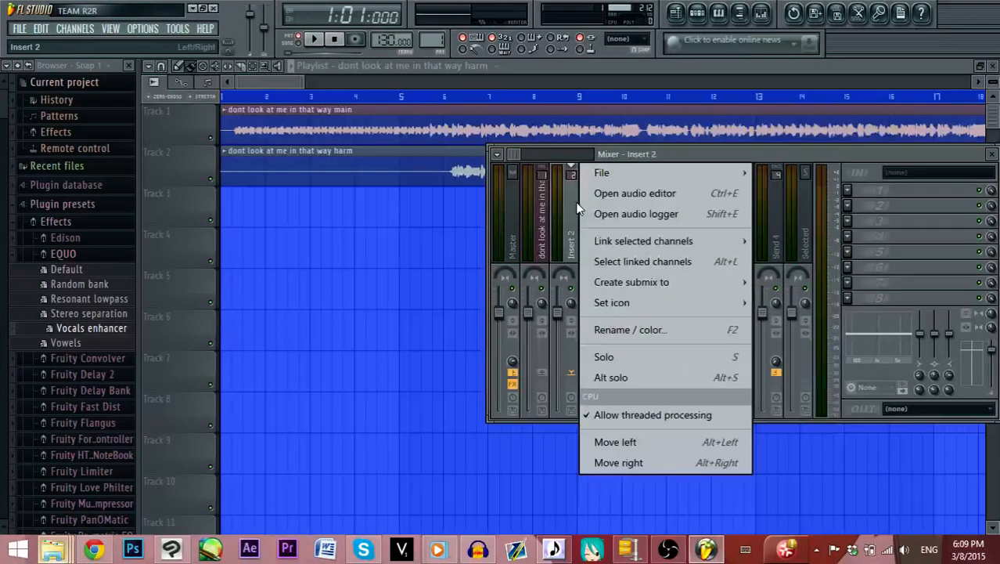
mouse_move(620, 244)
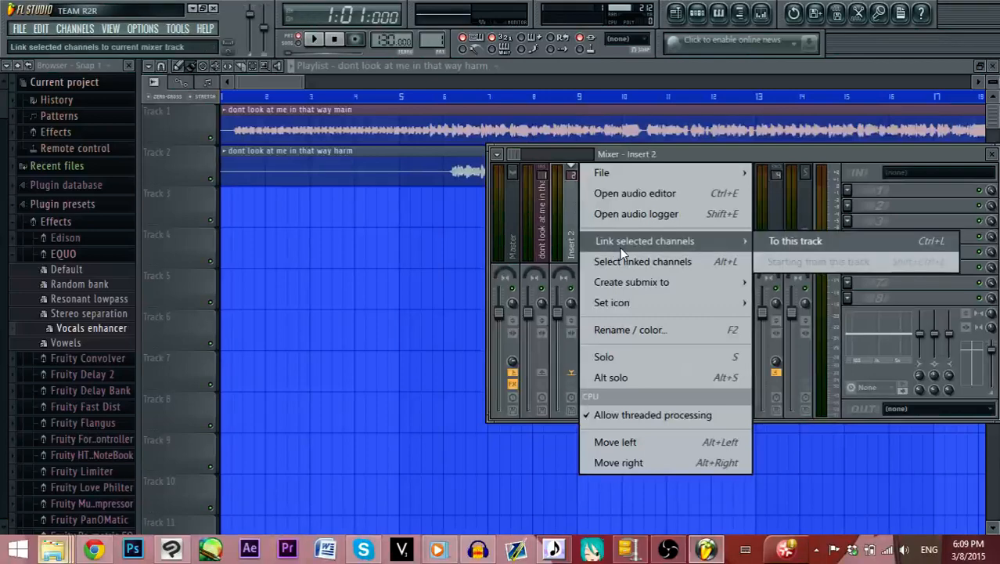
click(822, 243)
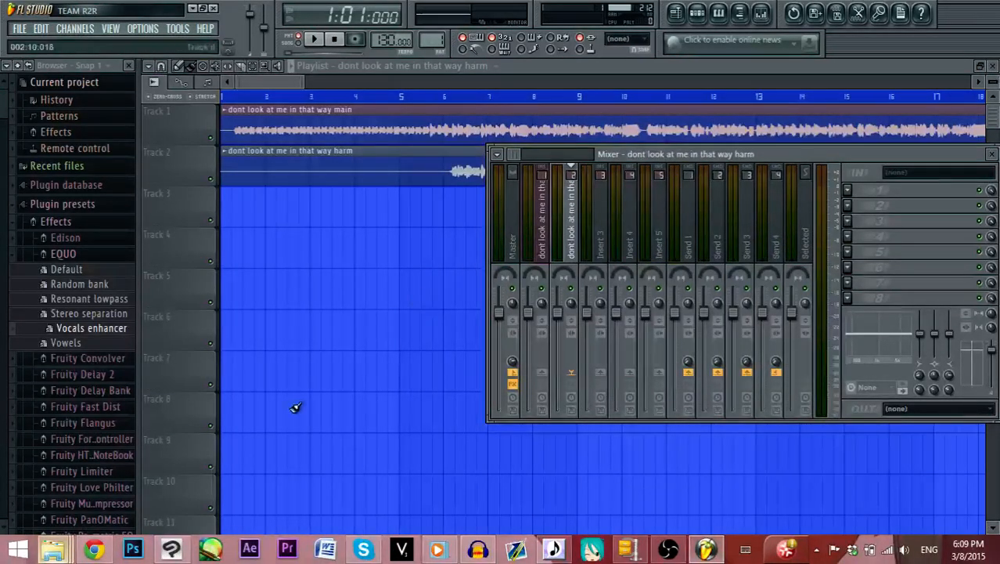
Add "dont look at me in that way main h" from the Kurushimi FNAF part folder to playlist Track 3, starting at bar 1
mouse_move(53, 548)
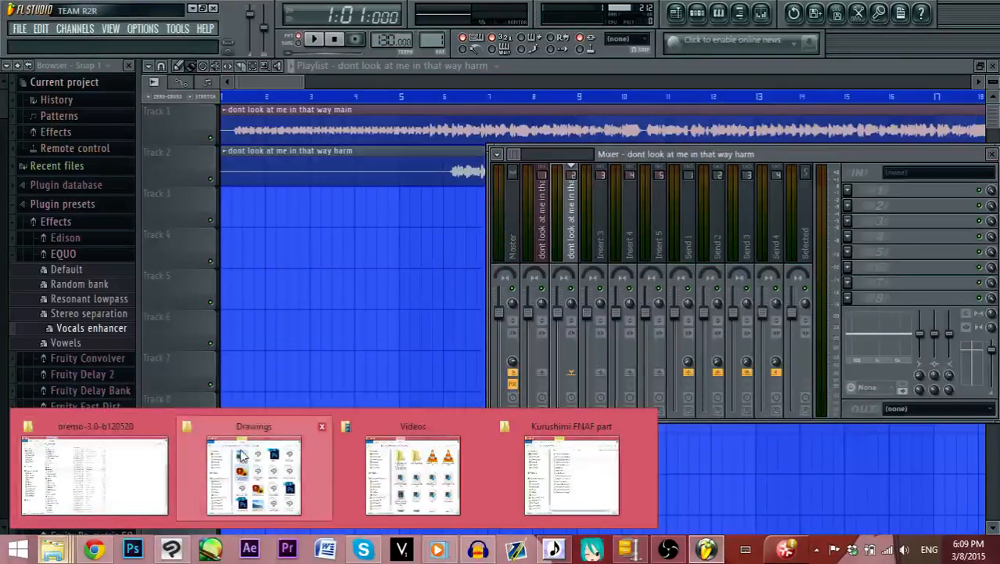
click(531, 468)
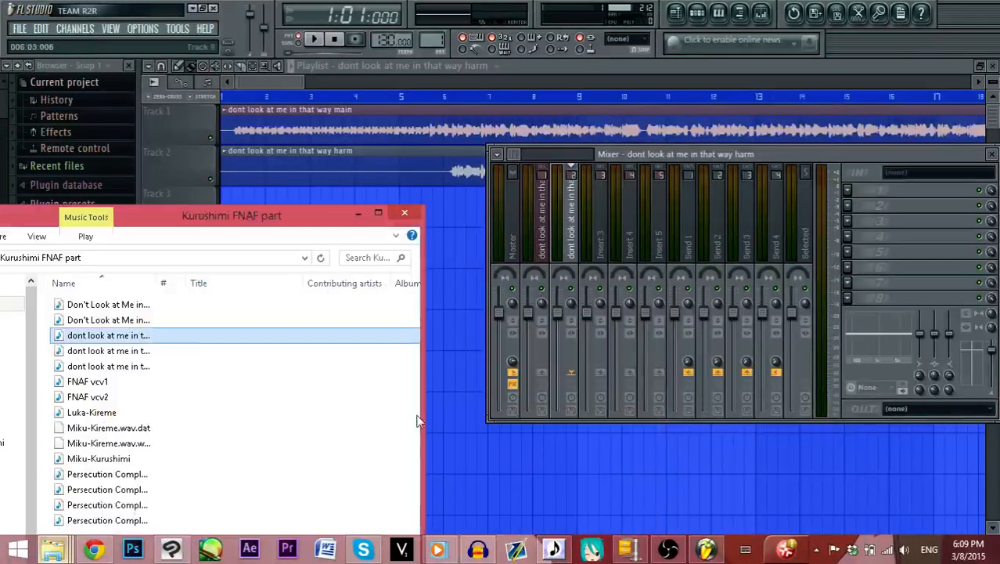
click(116, 367)
drag(116, 367, 354, 197)
drag(423, 192, 285, 209)
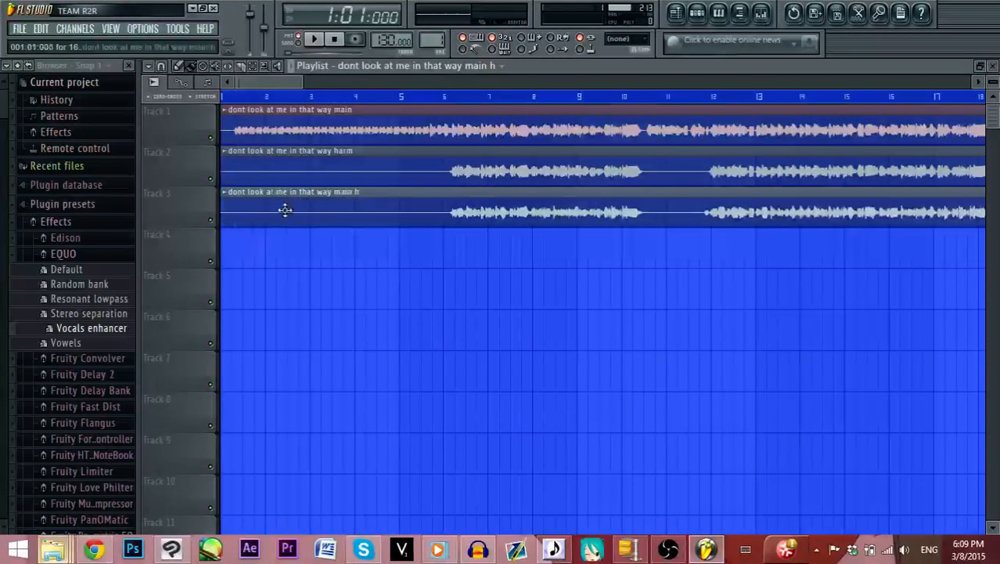
Link the "dont look at me in that way main h" channel to mixer track Insert 3
click(760, 13)
click(597, 216)
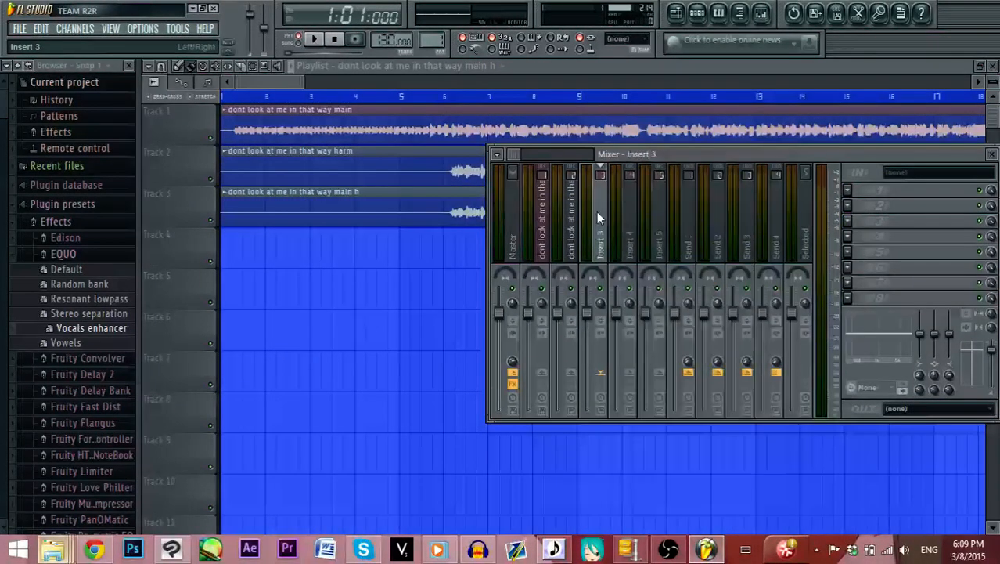
right_click(596, 212)
mouse_move(747, 245)
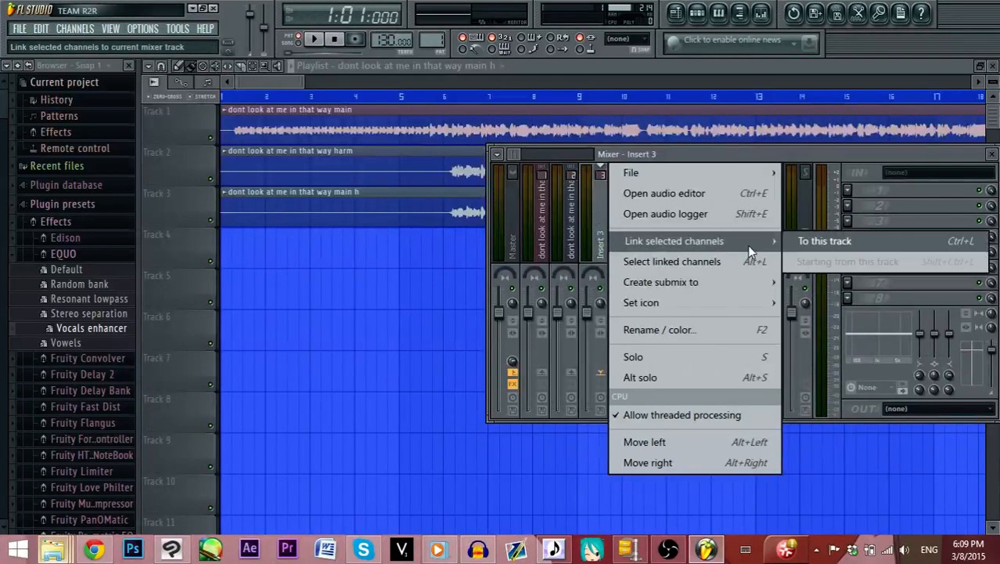
click(835, 243)
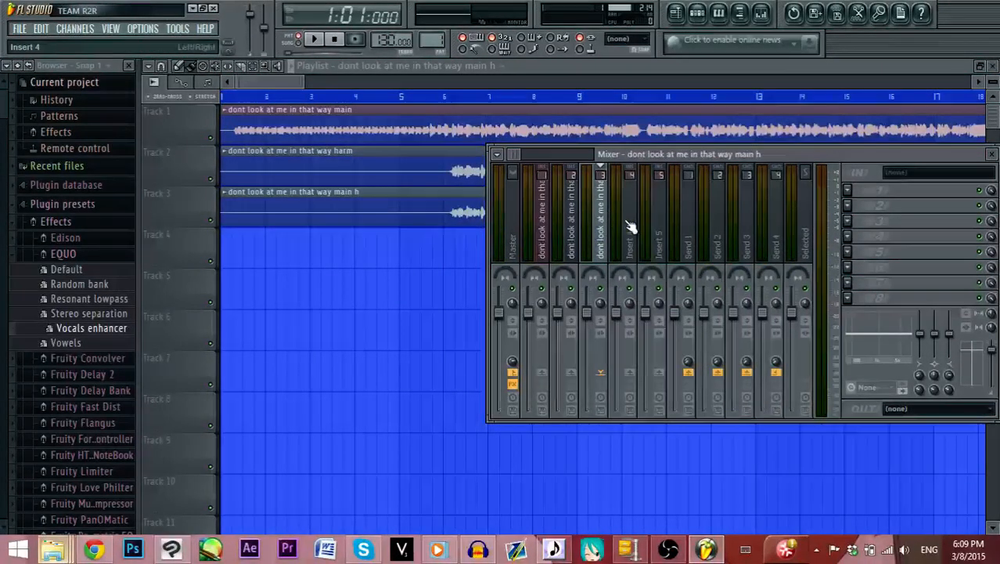
Add "Don't Look at Me in that Way BG Voice" from the Kurushimi FNAF part folder to playlist Track 4, starting at bar 1
mouse_move(77, 540)
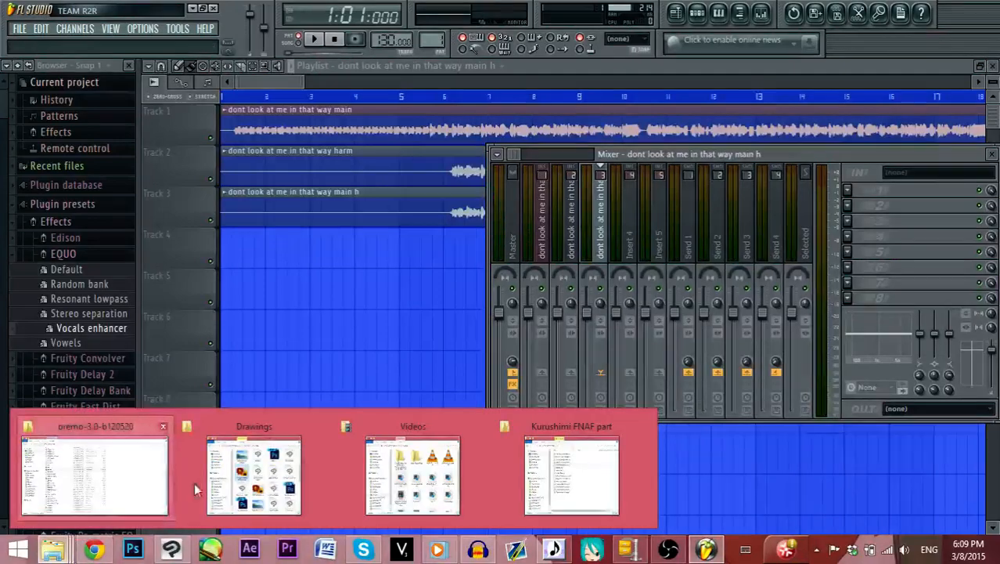
click(570, 467)
drag(109, 305, 473, 254)
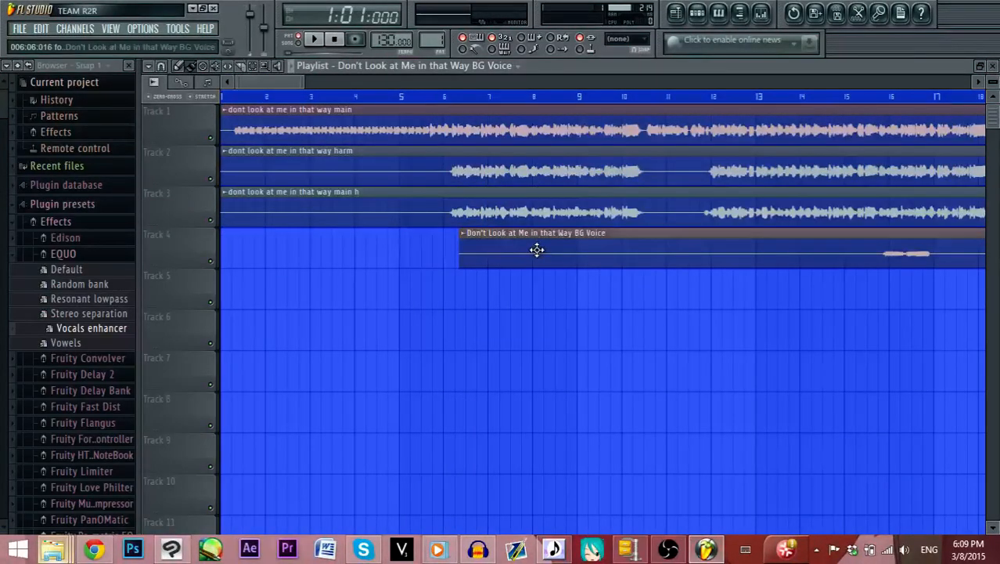
drag(536, 248, 225, 265)
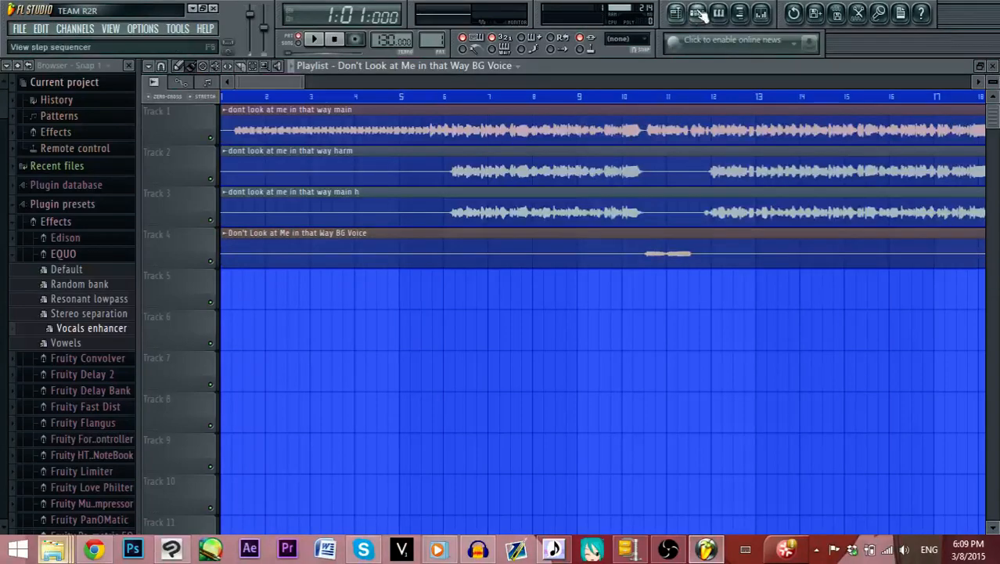
Link the "Don't Look at Me in that Way BG Voice" channel to mixer track Insert 4
click(761, 14)
right_click(640, 224)
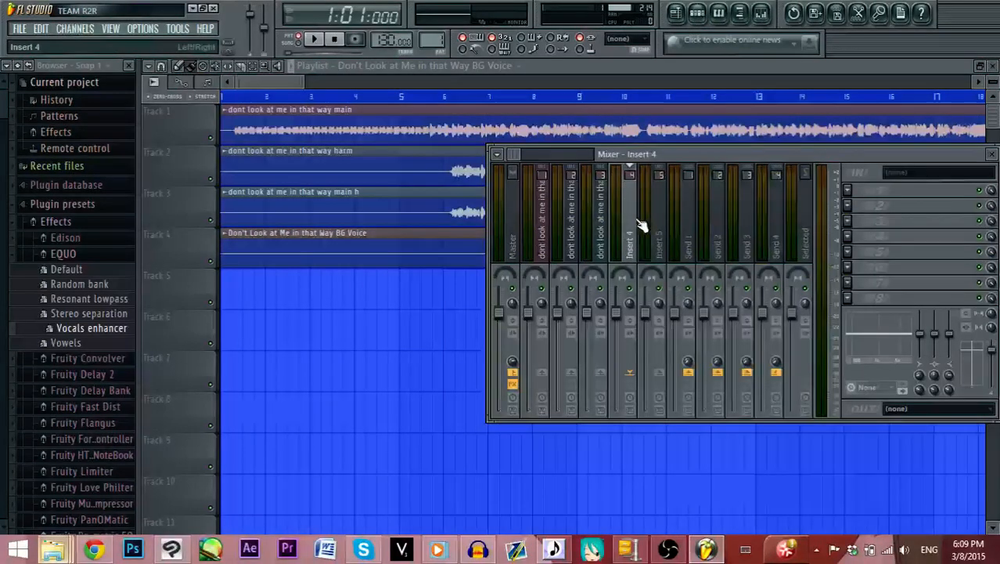
mouse_move(681, 241)
click(855, 242)
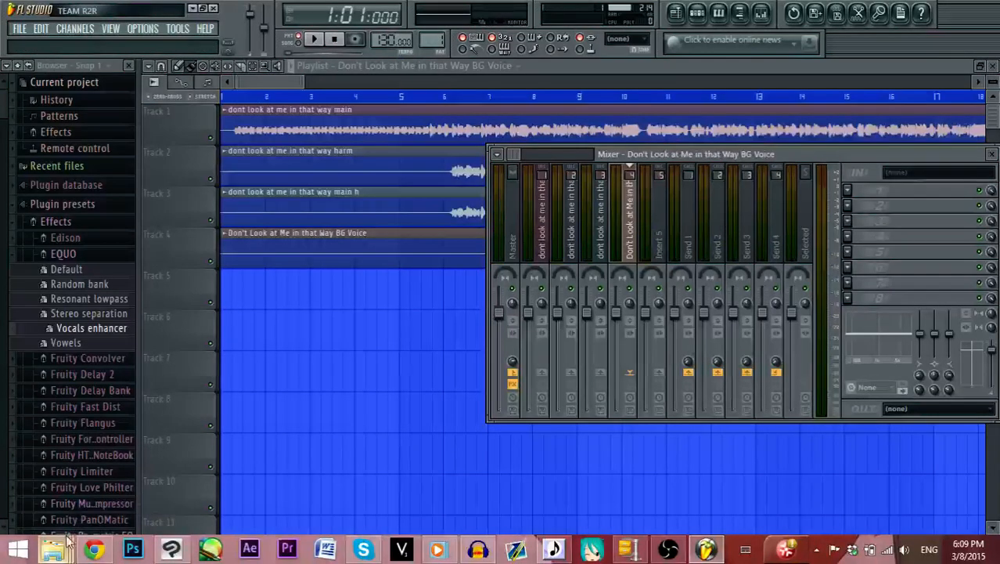
Add "Don't Look at Me in that Way BG Voiceh" from the same folder to playlist Track 5, starting at bar 1
click(53, 548)
click(512, 479)
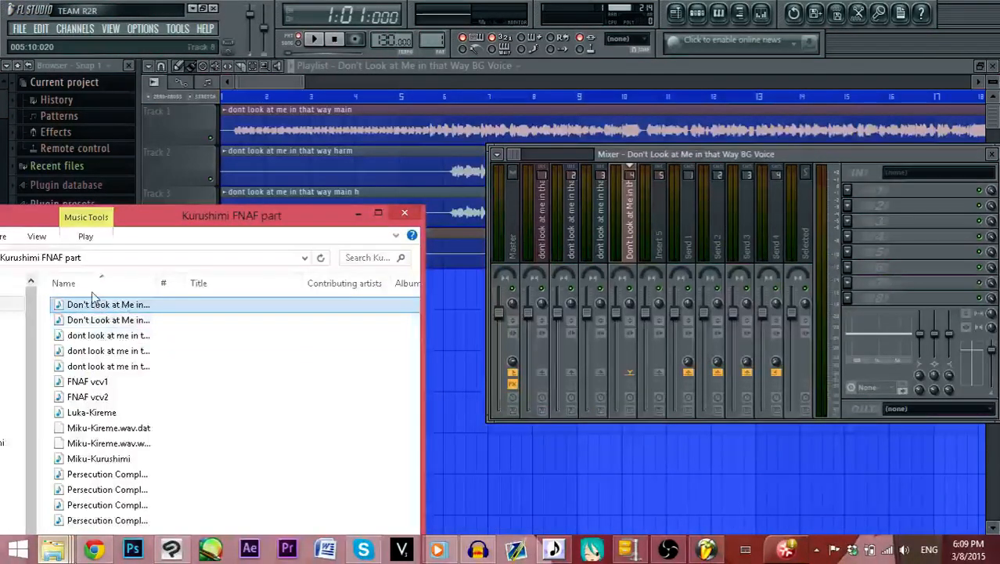
click(110, 320)
drag(112, 324, 297, 299)
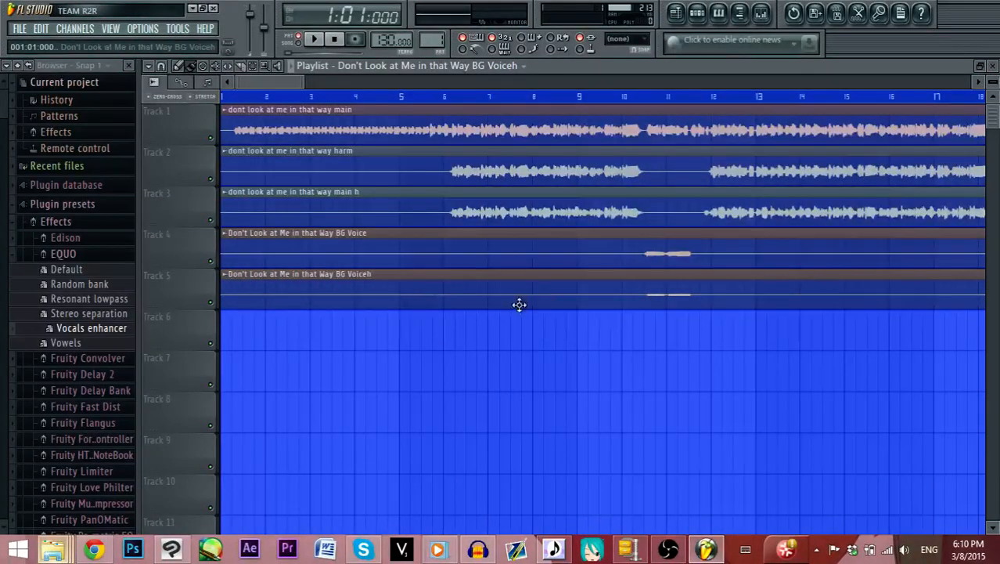
Link the "Don't Look at Me in that Way BG Voiceh" channel to mixer track Insert 5
click(759, 13)
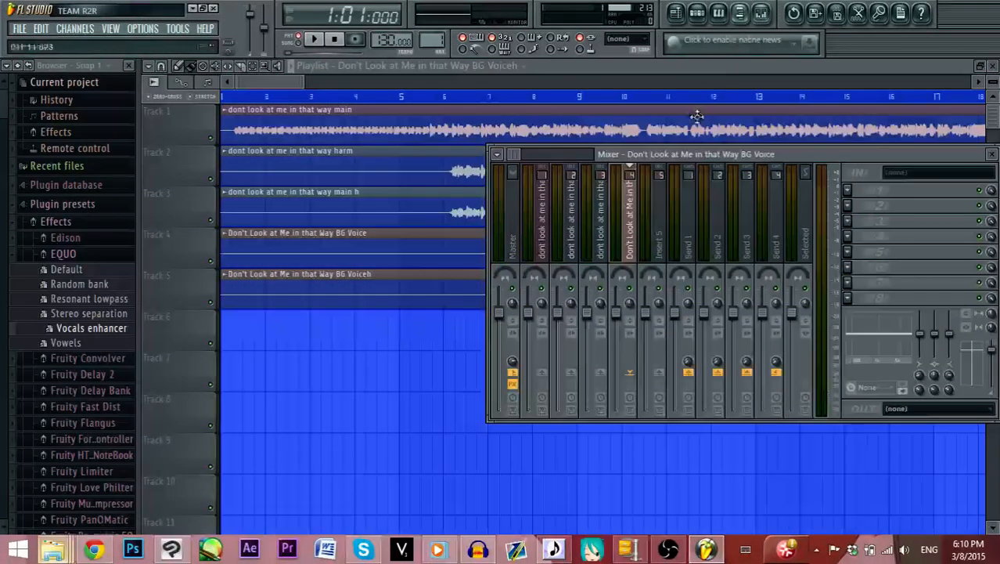
click(392, 297)
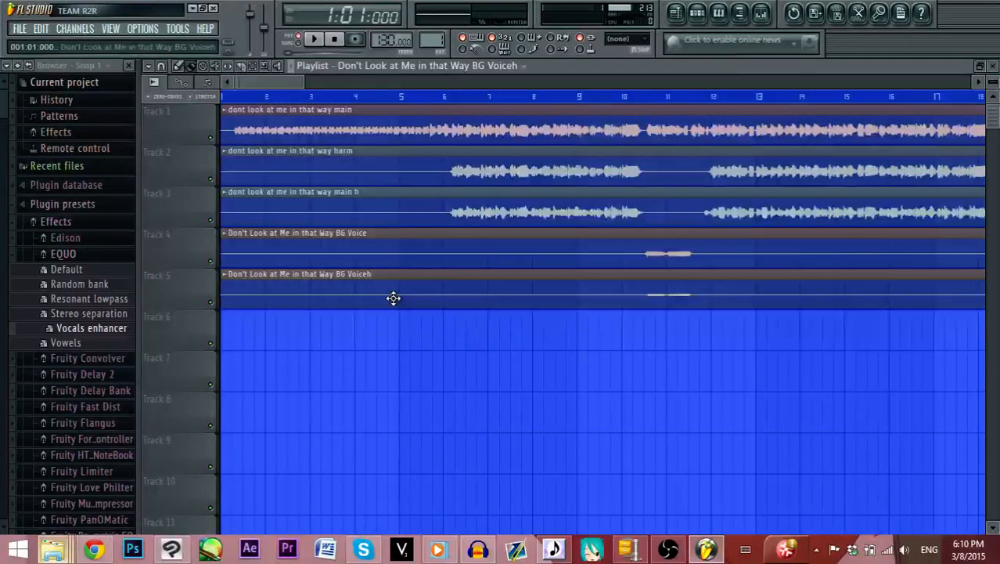
click(760, 13)
right_click(659, 230)
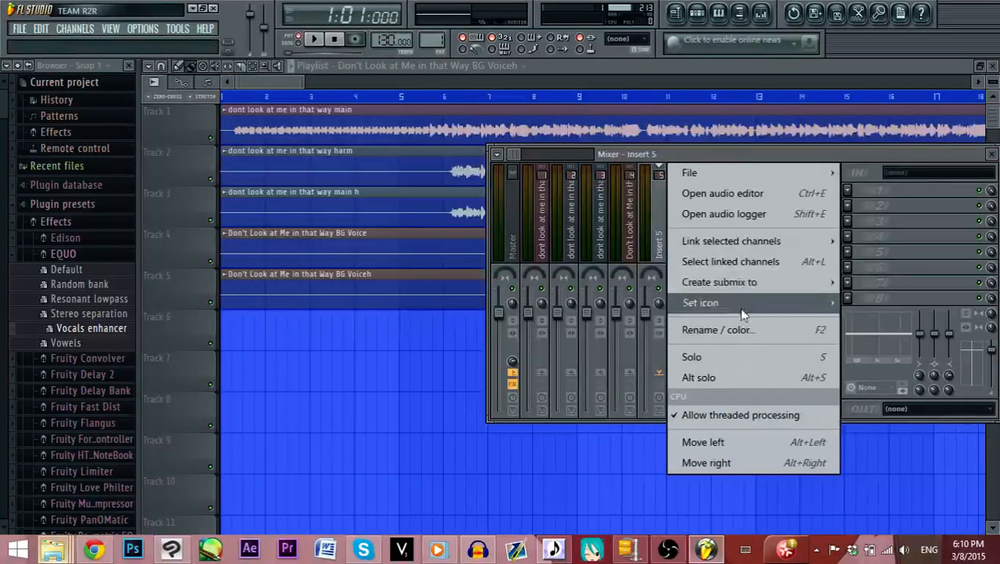
mouse_move(803, 239)
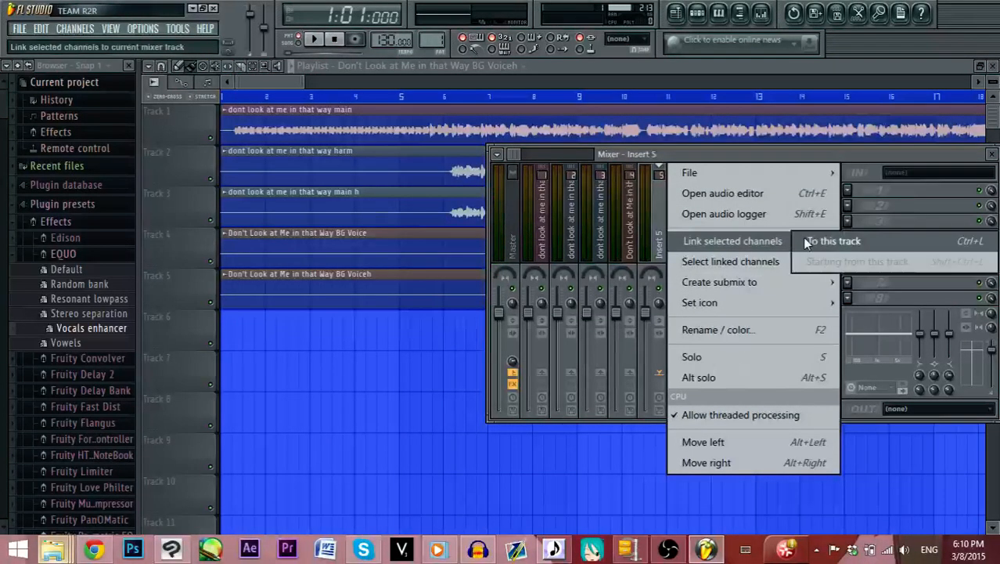
click(839, 241)
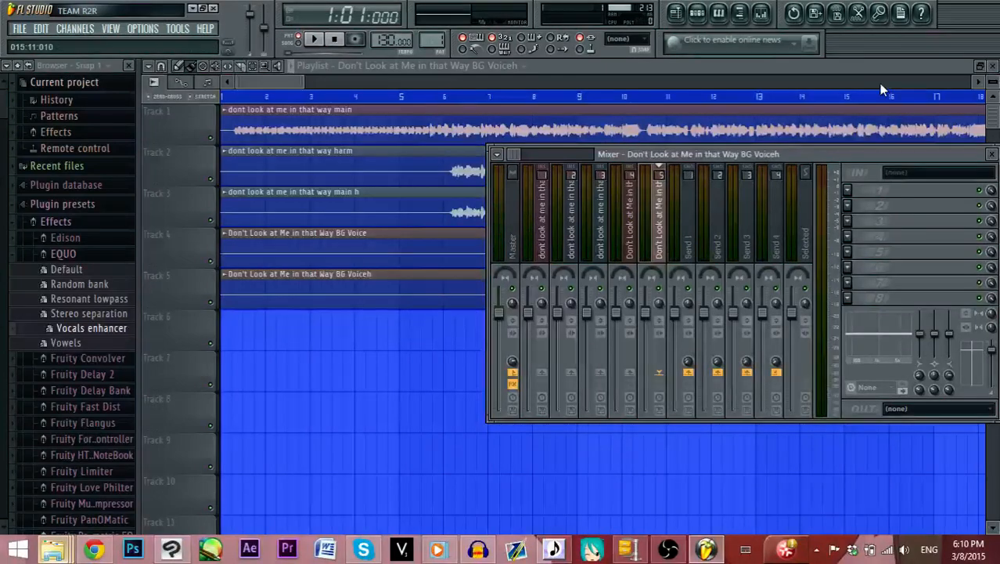
Set playback to song mode and play the five vocal tracks from bar 1 while watching their mixer levels
drag(783, 154, 607, 201)
click(303, 44)
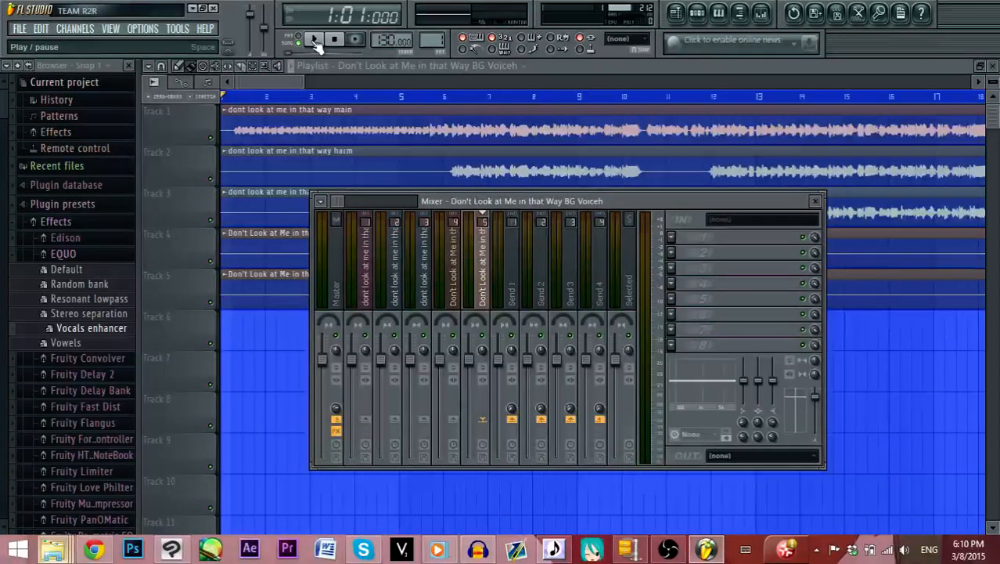
click(314, 40)
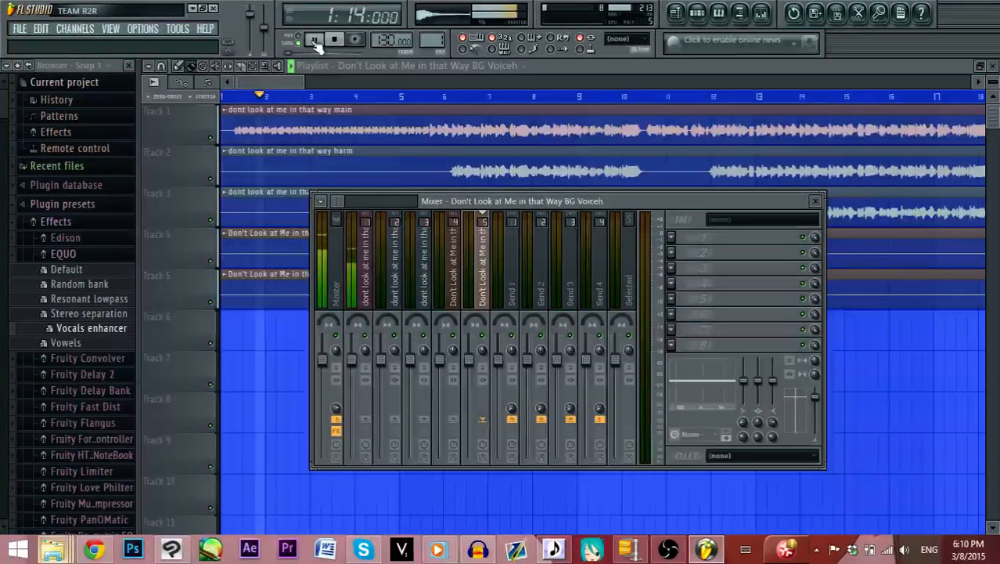
drag(529, 199, 499, 345)
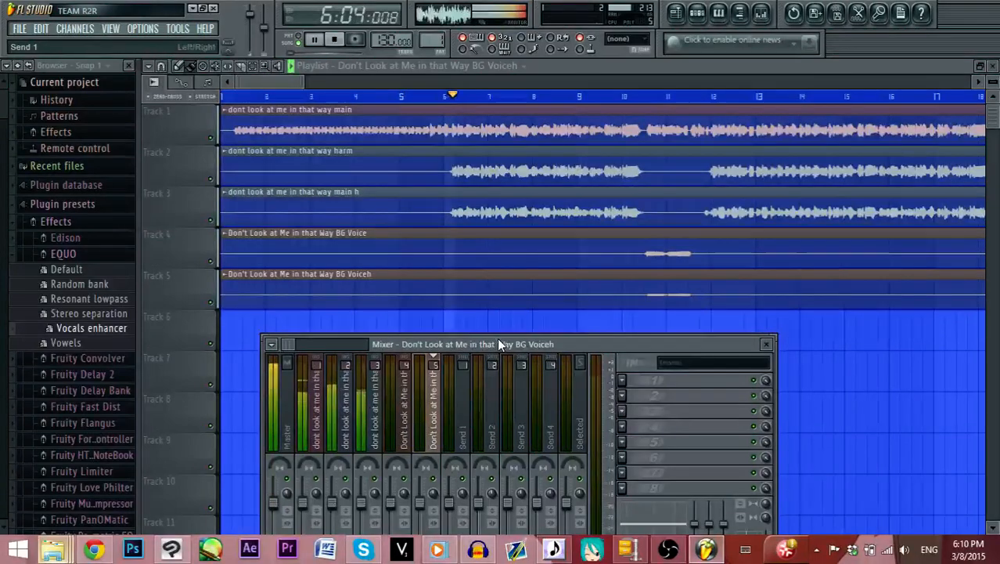
drag(497, 340, 591, 279)
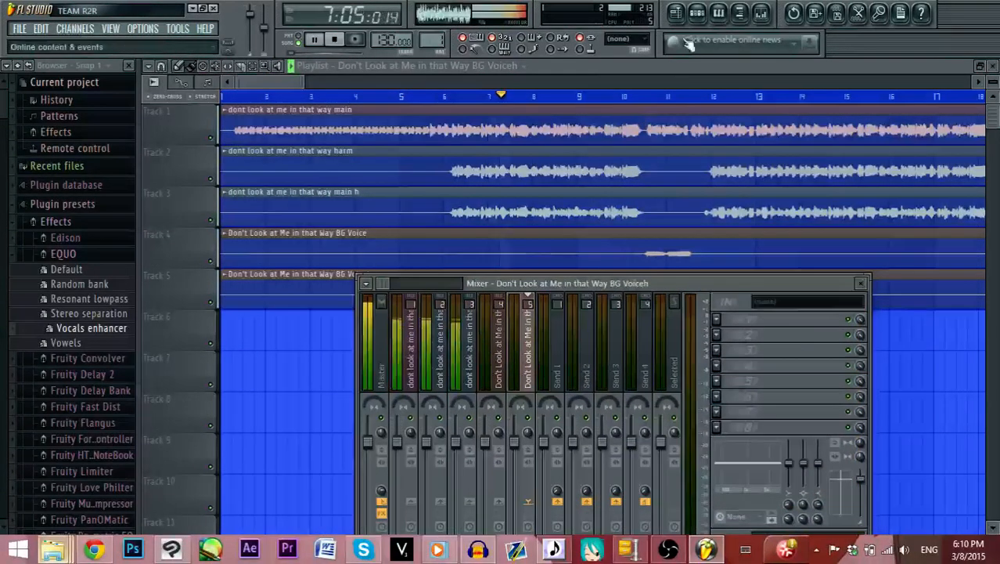
click(337, 42)
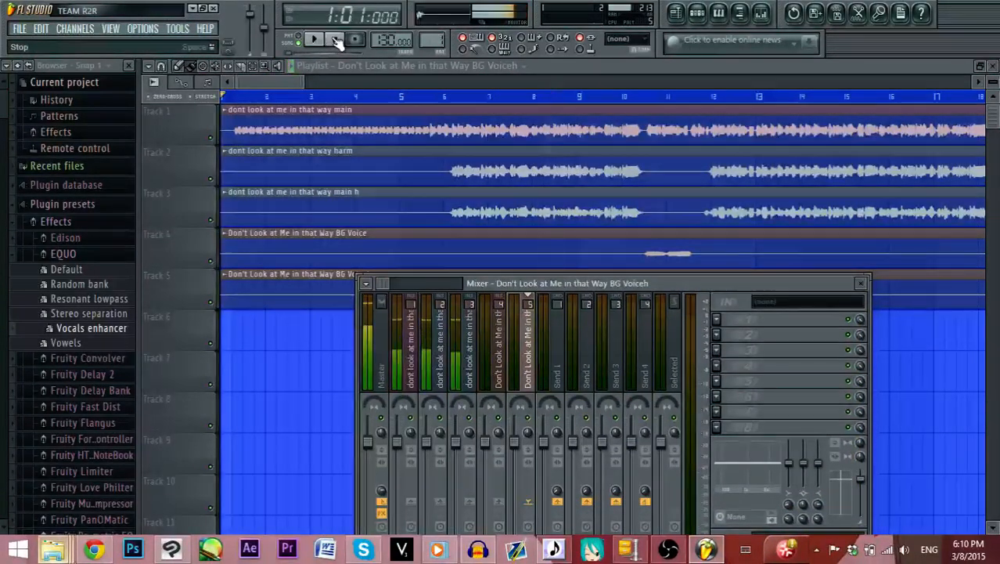
drag(568, 284, 516, 190)
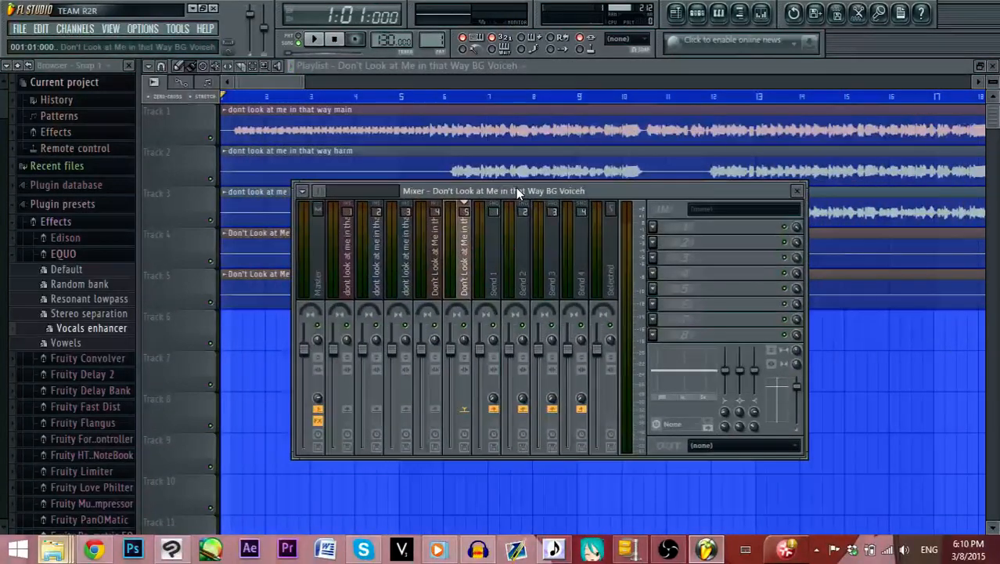
click(421, 100)
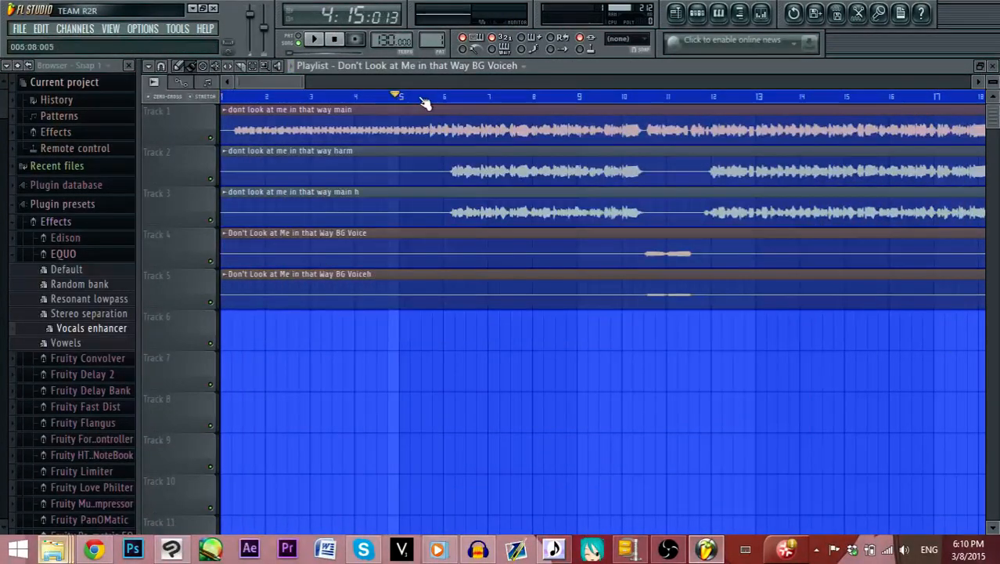
drag(421, 99, 216, 129)
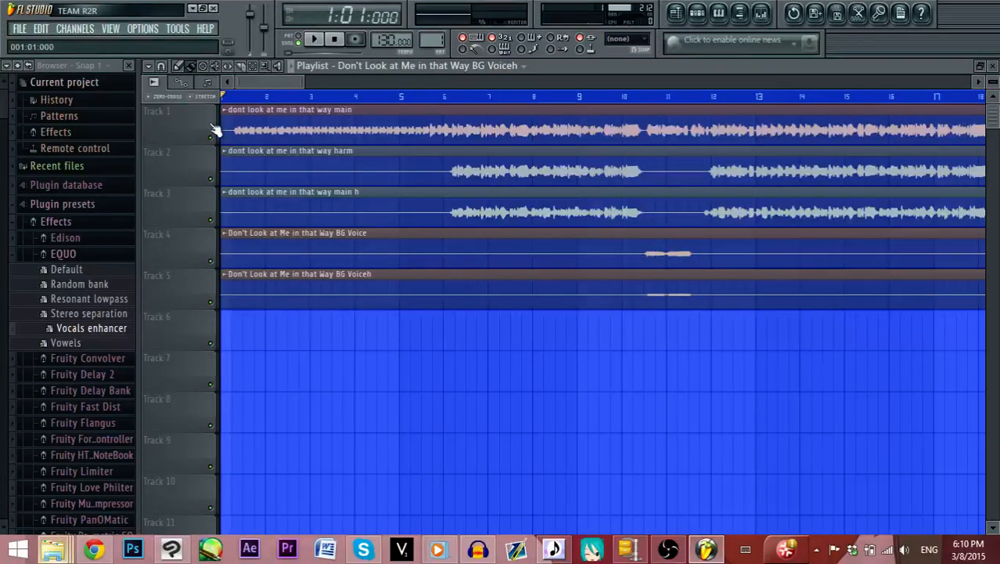
click(705, 551)
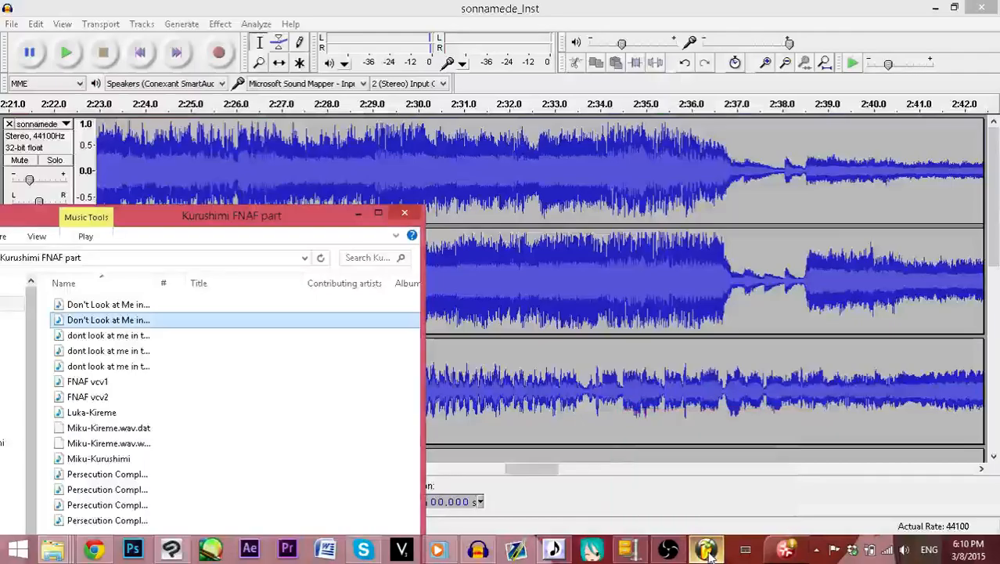
click(707, 550)
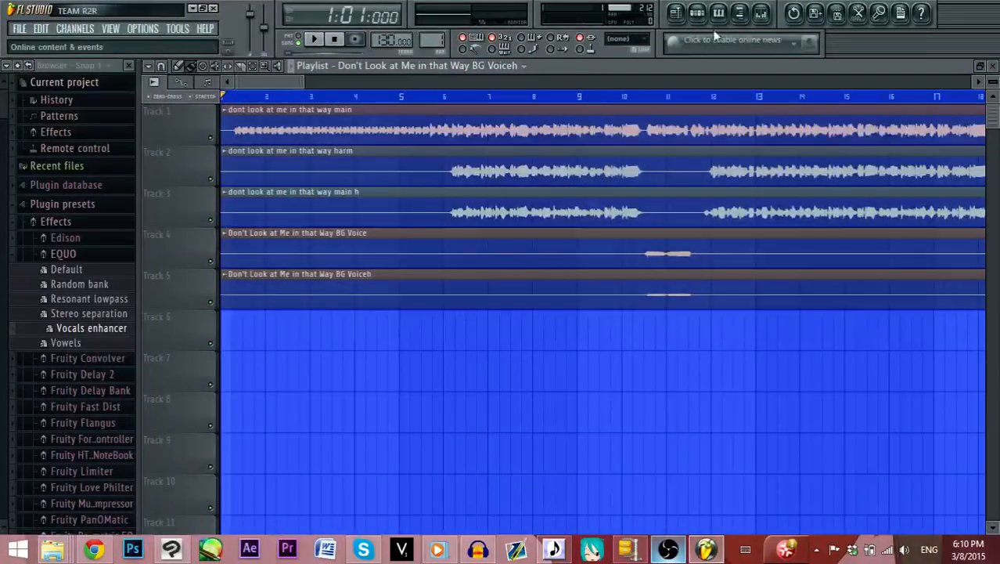
Lower the peaking EQ band 2 level on the "dont look at me in that way main" mixer track while the song plays
click(762, 15)
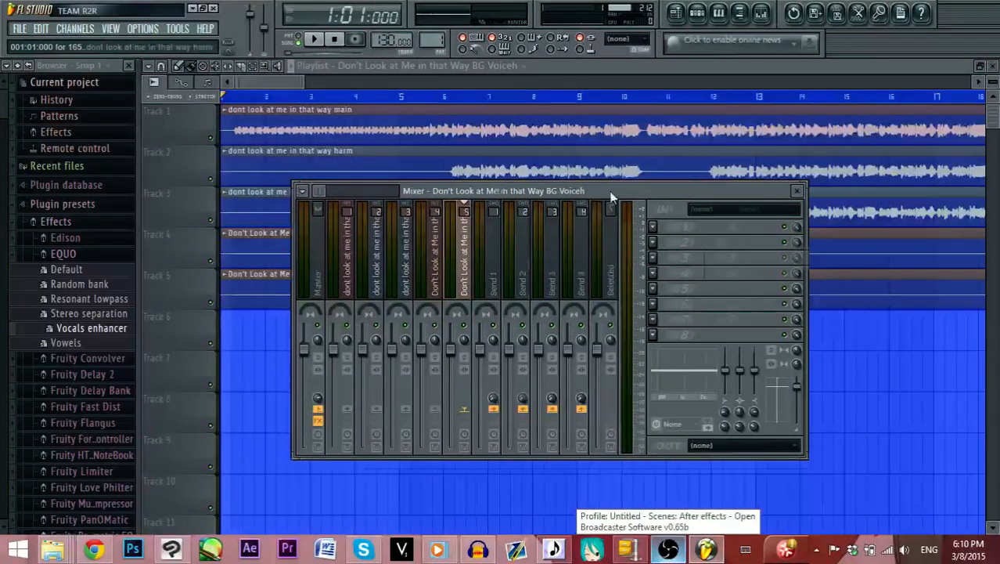
drag(589, 191, 671, 195)
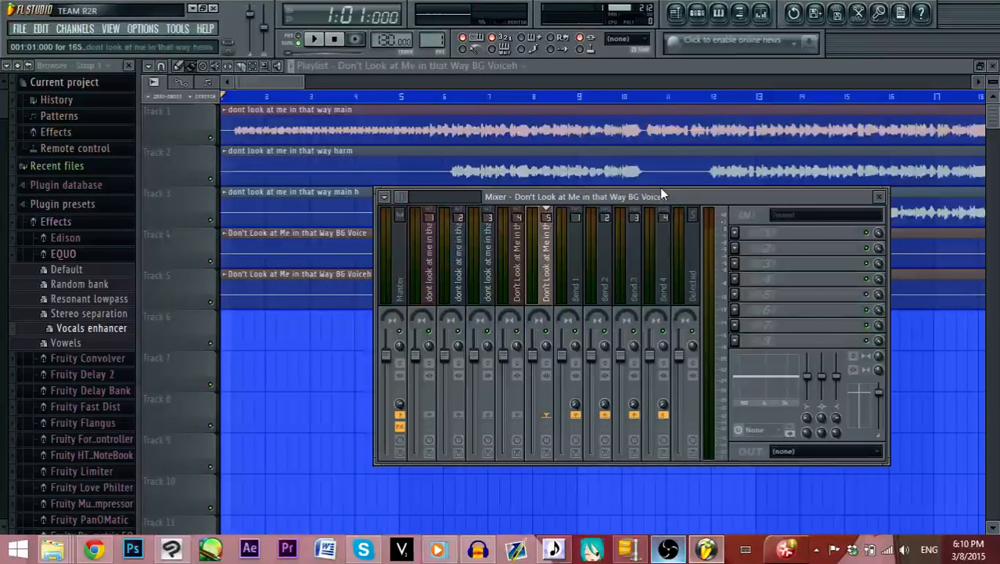
click(435, 291)
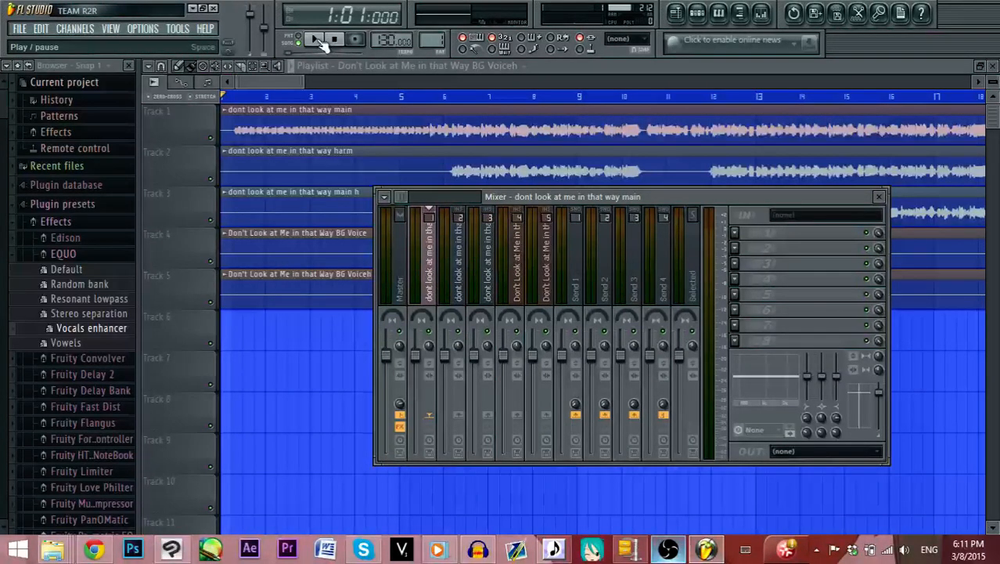
click(317, 41)
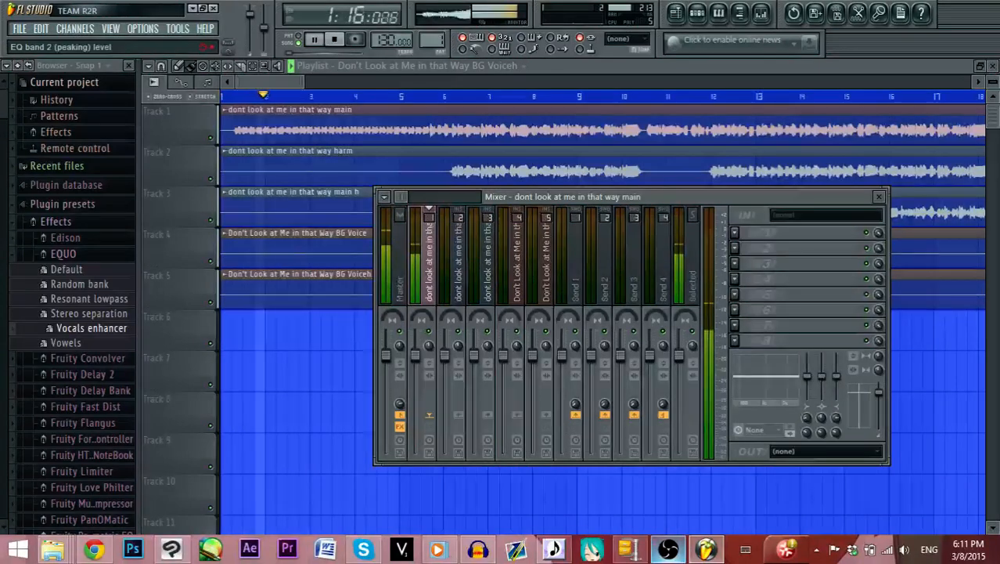
mouse_move(821, 376)
mouse_down()
mouse_move(822, 395)
mouse_move(807, 391)
mouse_move(836, 388)
mouse_move(836, 398)
mouse_move(836, 368)
mouse_move(836, 378)
mouse_move(807, 385)
mouse_up()
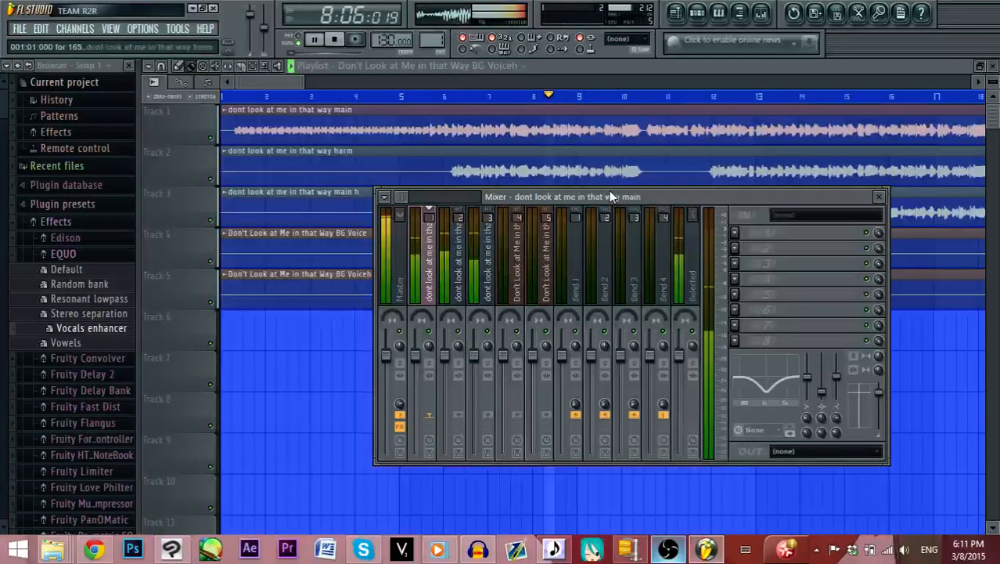
key(space)
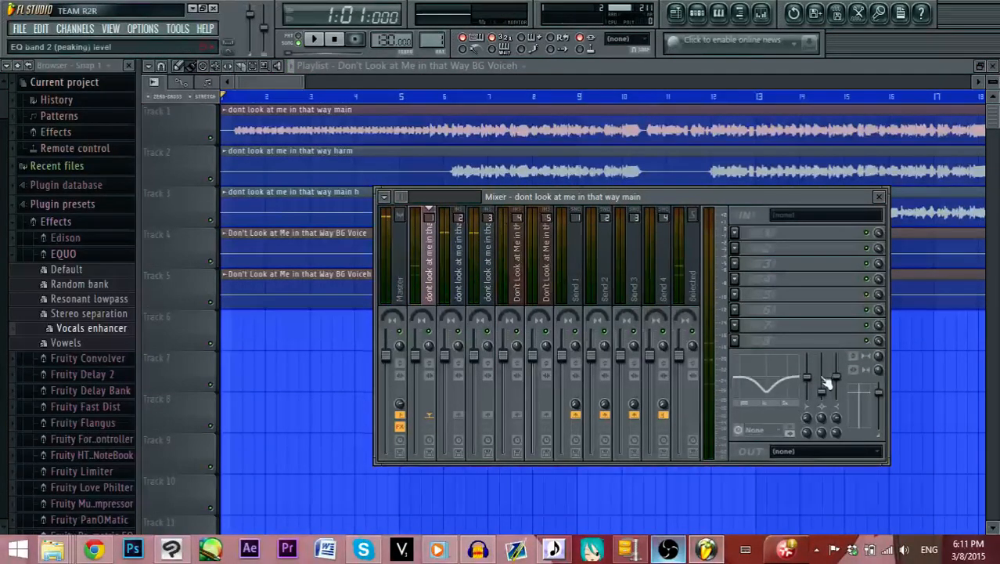
Audition the main vocal's EQ band 2 during playback by boosting its level fully and cutting it again
click(312, 41)
drag(822, 391, 822, 399)
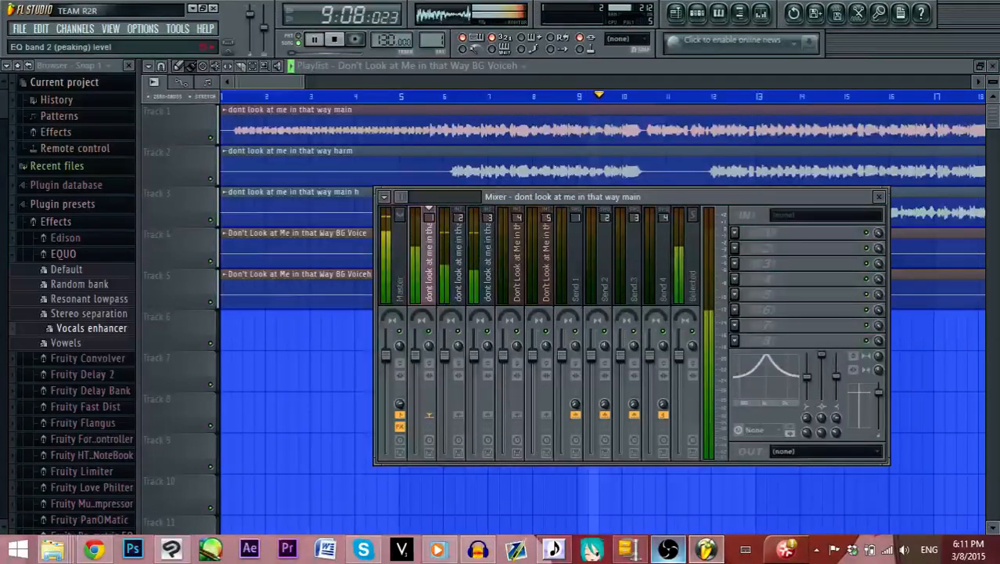
drag(821, 355, 821, 391)
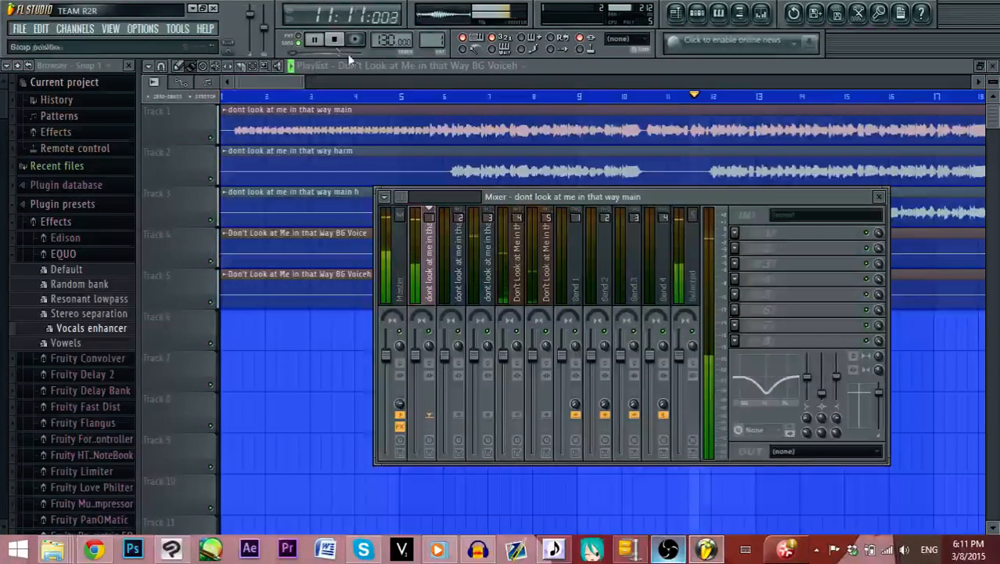
key(space)
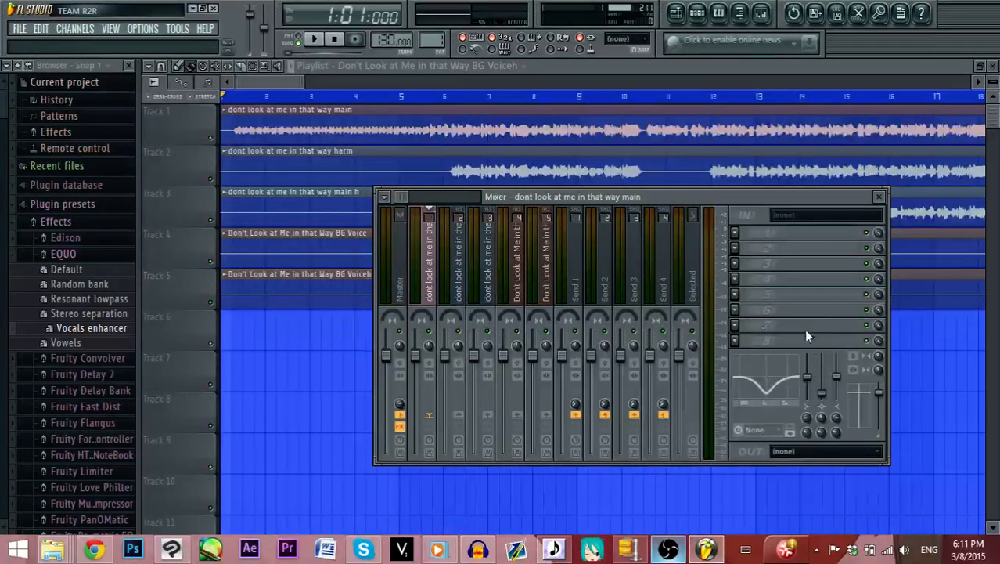
Play the song and pull down the volume faders of mixer tracks 2 to 5, leaving the main vocal at its level
click(315, 41)
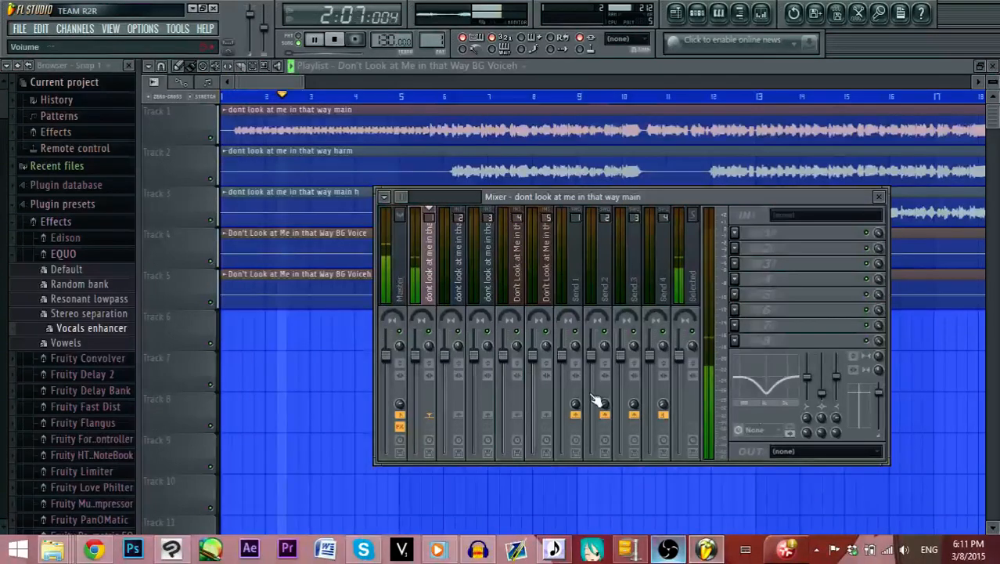
drag(444, 355, 444, 451)
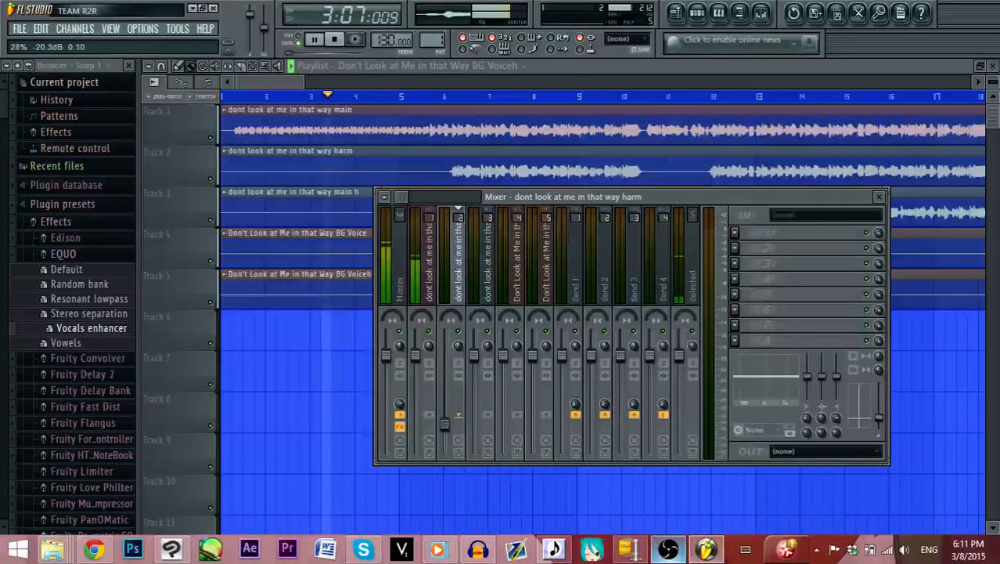
drag(476, 360, 503, 426)
drag(532, 356, 533, 429)
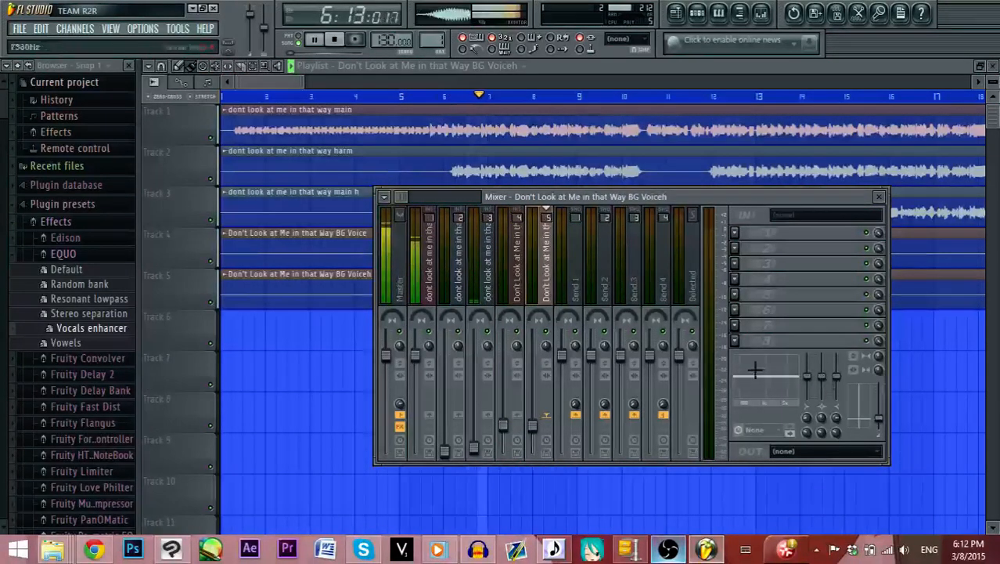
Readjust the three-band mixer EQ of the "dont look at me in that way main" track during playback, lowering the low and high shelves
click(432, 282)
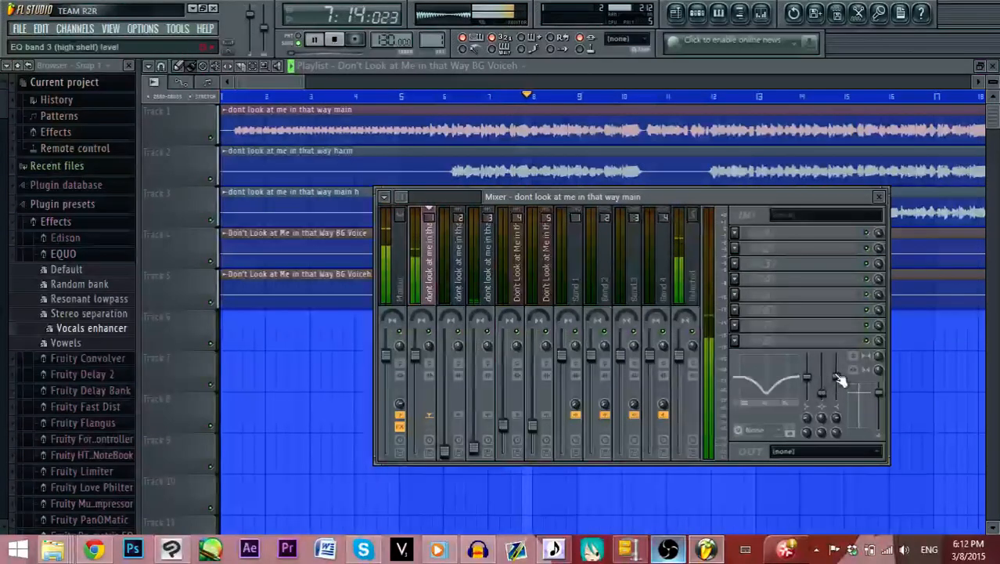
drag(836, 377, 807, 389)
mouse_move(822, 432)
mouse_down()
mouse_move(822, 454)
mouse_move(822, 429)
mouse_up()
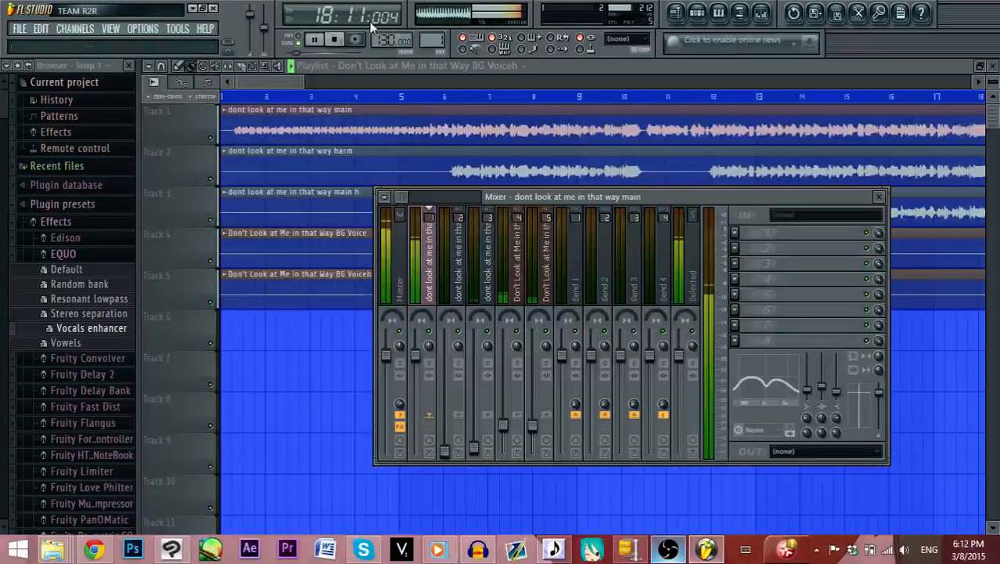
click(336, 40)
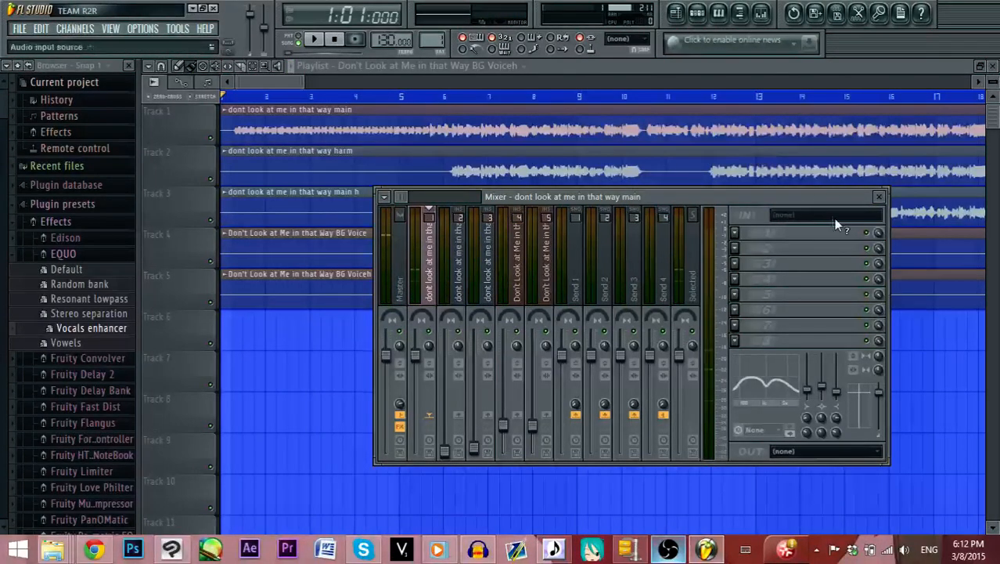
Load Fruity Parametric EQ 2 into effect slot 1 of the main vocal's mixer track, replacing the mistakenly chosen Fruity Balance
click(736, 232)
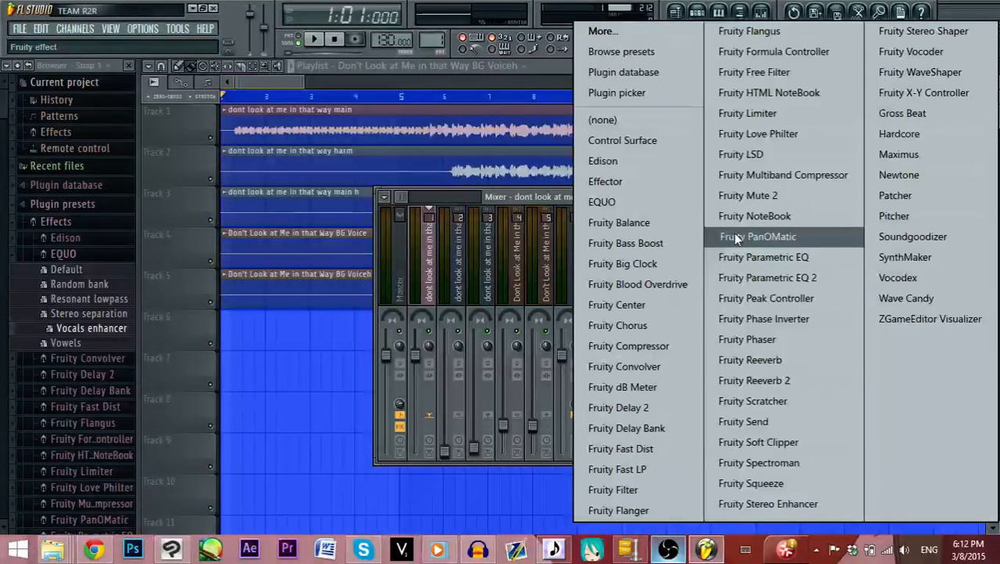
click(684, 227)
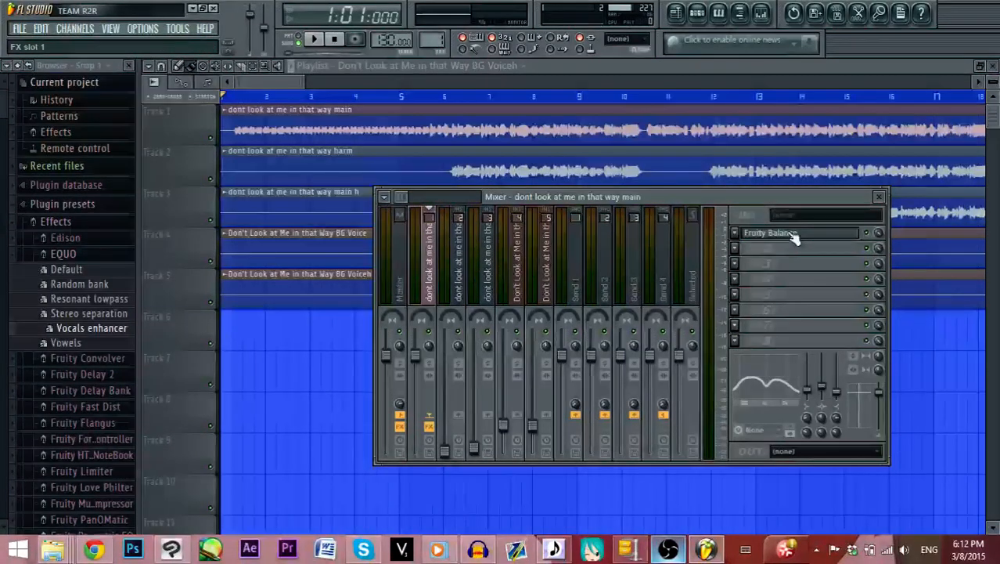
click(736, 235)
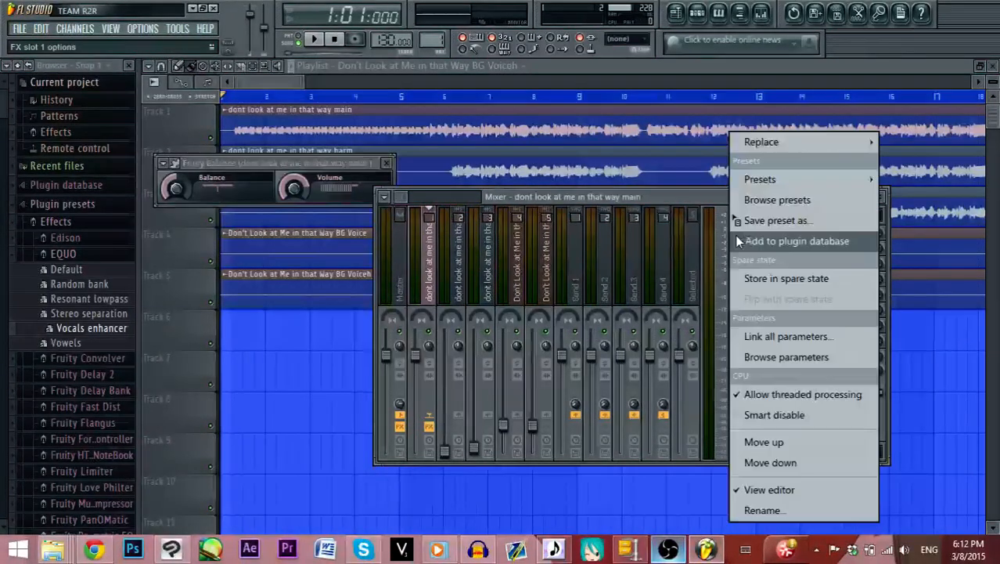
mouse_move(794, 187)
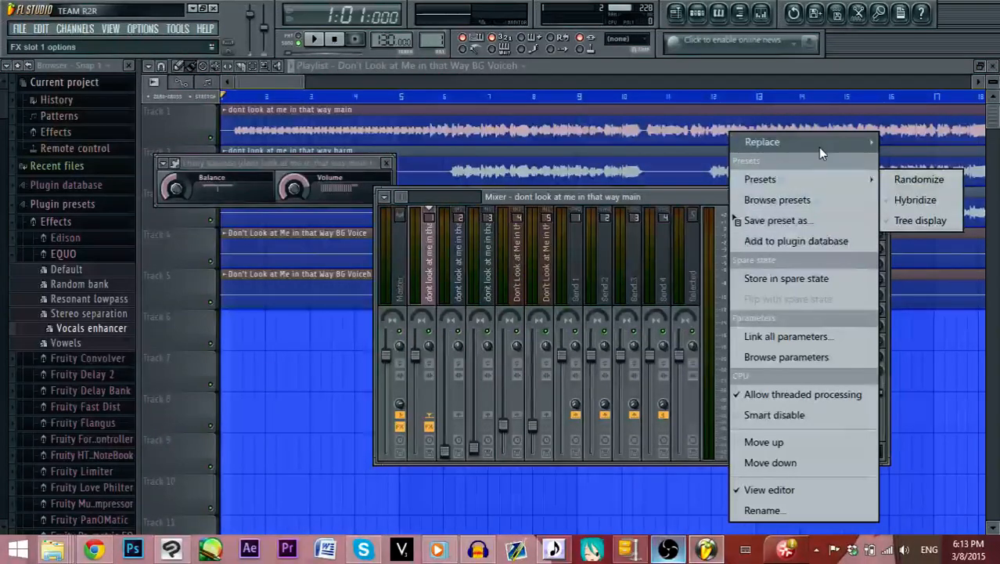
mouse_move(818, 147)
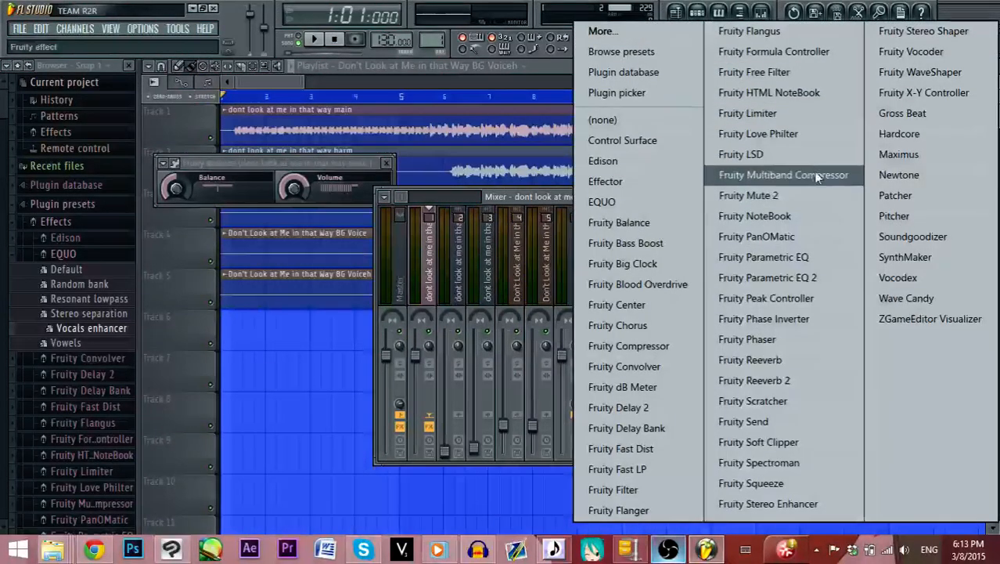
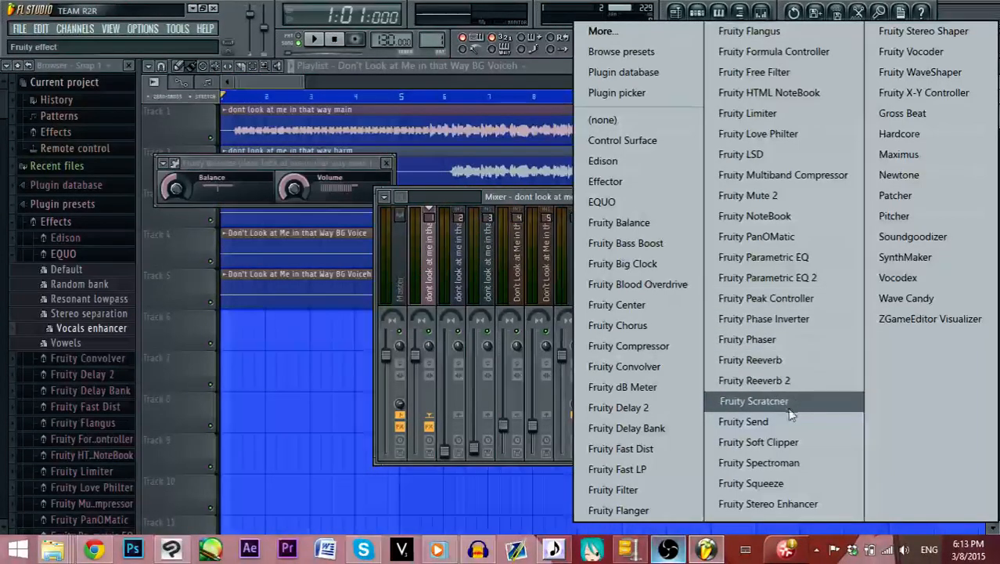
click(813, 278)
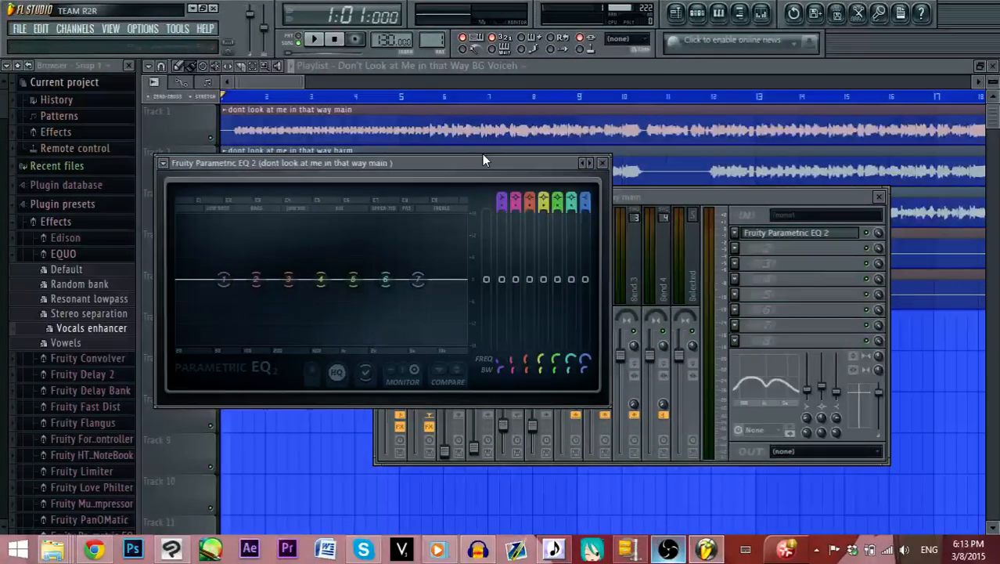
Shape the Parametric EQ 2 curve during playback: boost band 2 about 5.5 dB at 74 Hz, raise bands 6 and 7, cut bands 1, 3, 4 and 5
drag(470, 162, 814, 113)
click(315, 39)
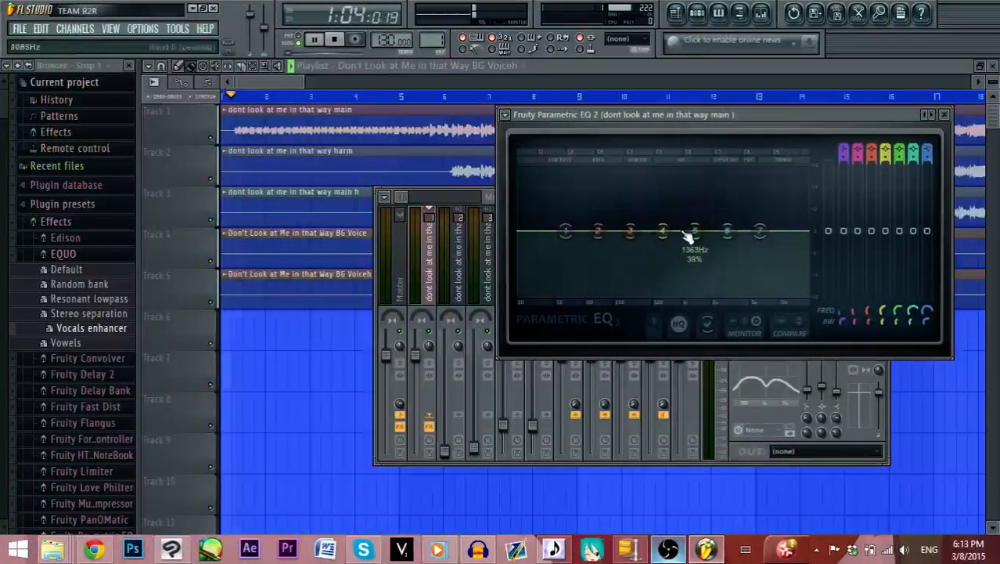
drag(667, 236, 660, 257)
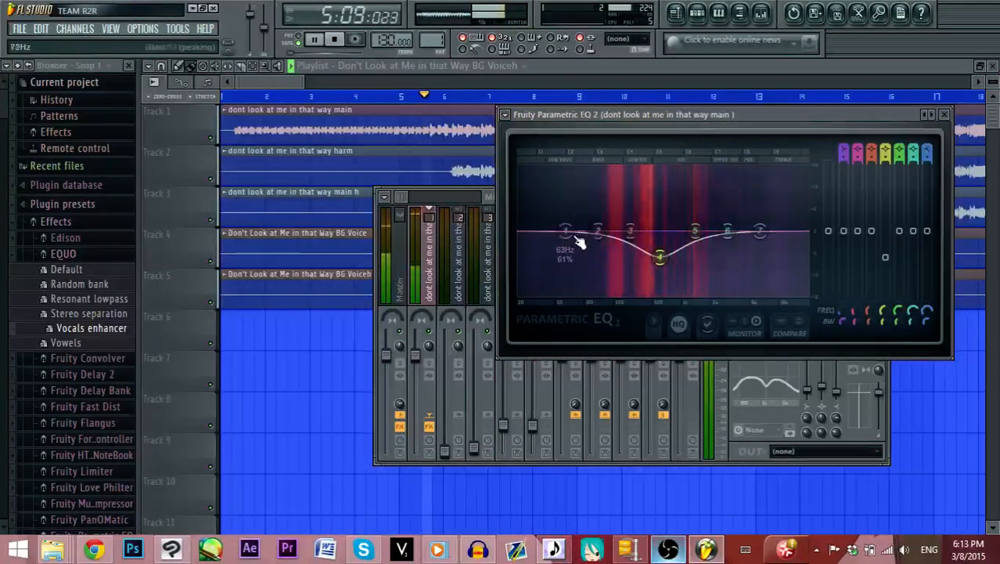
drag(565, 231, 529, 244)
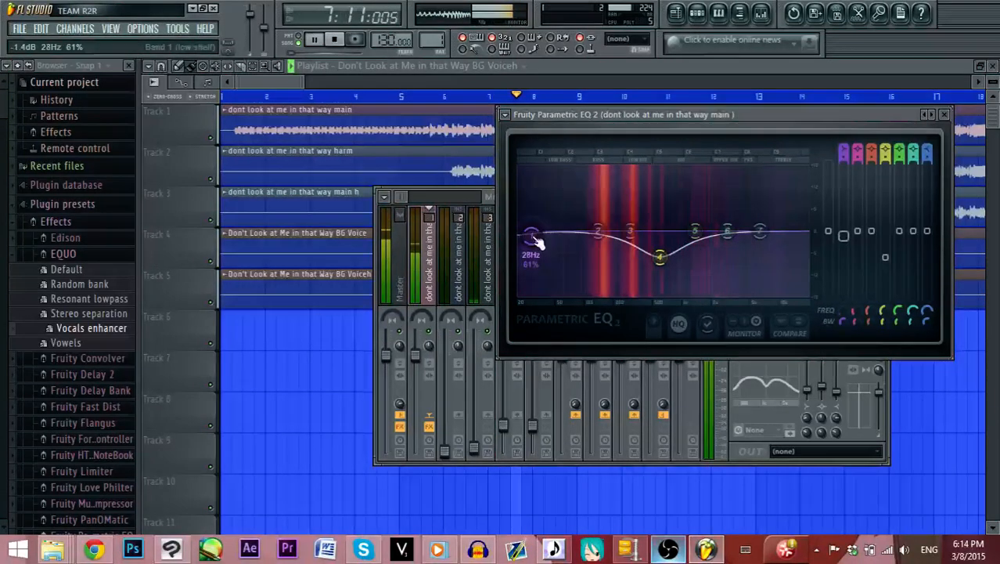
drag(598, 231, 572, 210)
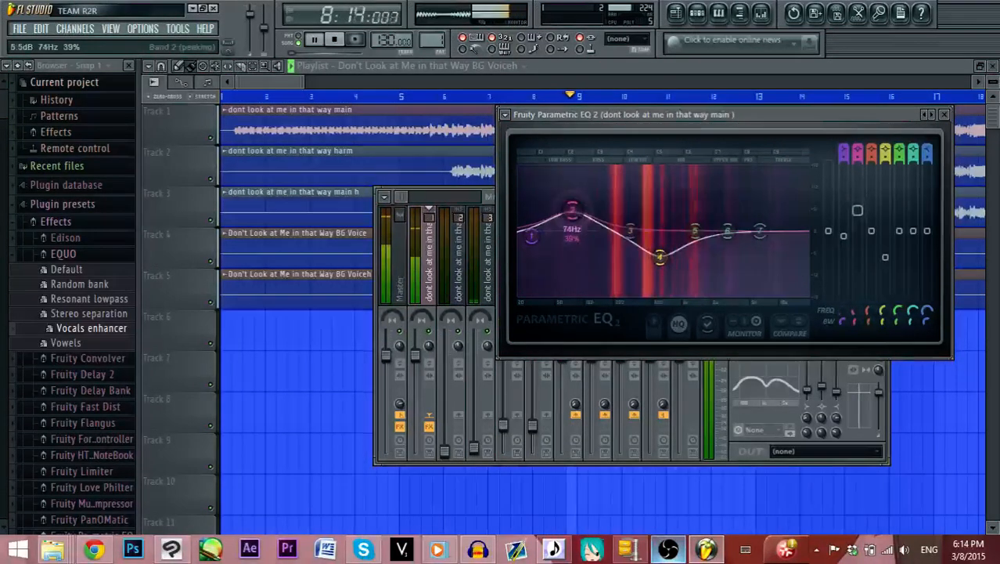
mouse_move(630, 231)
mouse_down()
mouse_move(627, 282)
mouse_move(617, 286)
mouse_move(601, 208)
mouse_move(619, 210)
mouse_move(598, 283)
mouse_move(615, 238)
mouse_up()
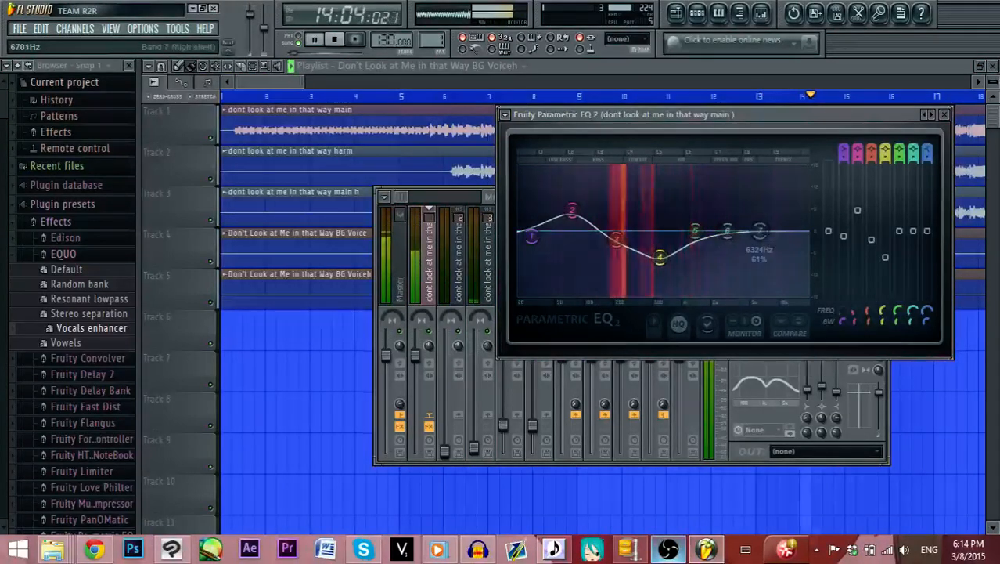
drag(760, 229, 761, 190)
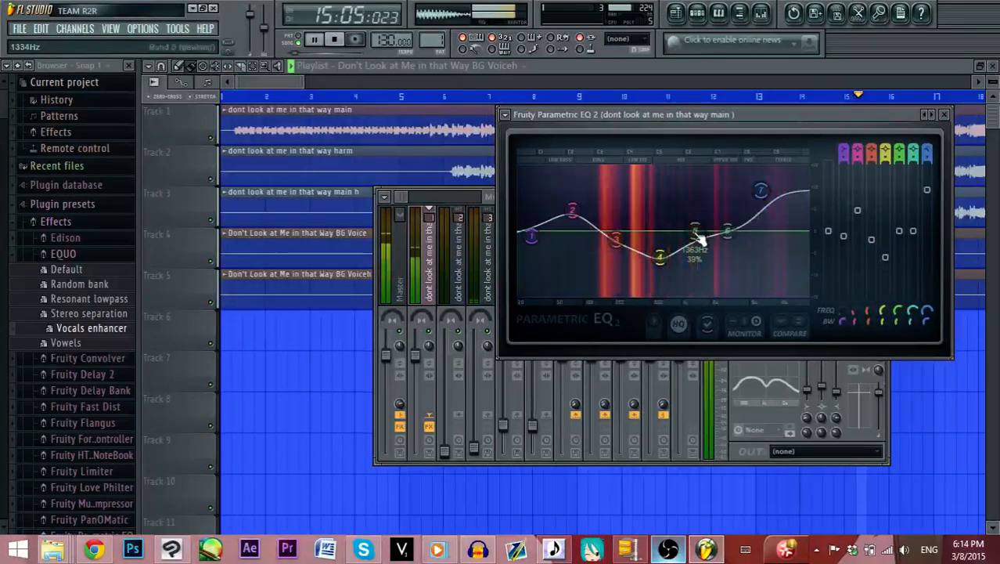
drag(697, 234, 735, 209)
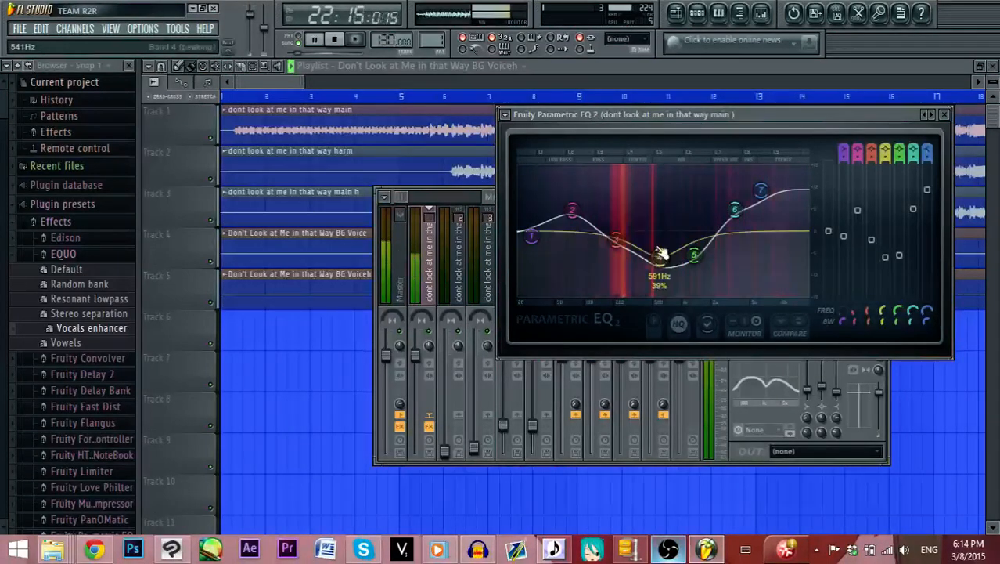
Refine the main vocal's Parametric EQ 2 by deepening bands 3 and 4, raising bands 2 and 5, and lowering bands 6 and 7
drag(662, 253, 689, 228)
drag(616, 240, 611, 257)
drag(572, 210, 562, 197)
mouse_move(531, 235)
mouse_down()
mouse_move(527, 255)
mouse_move(527, 234)
mouse_up()
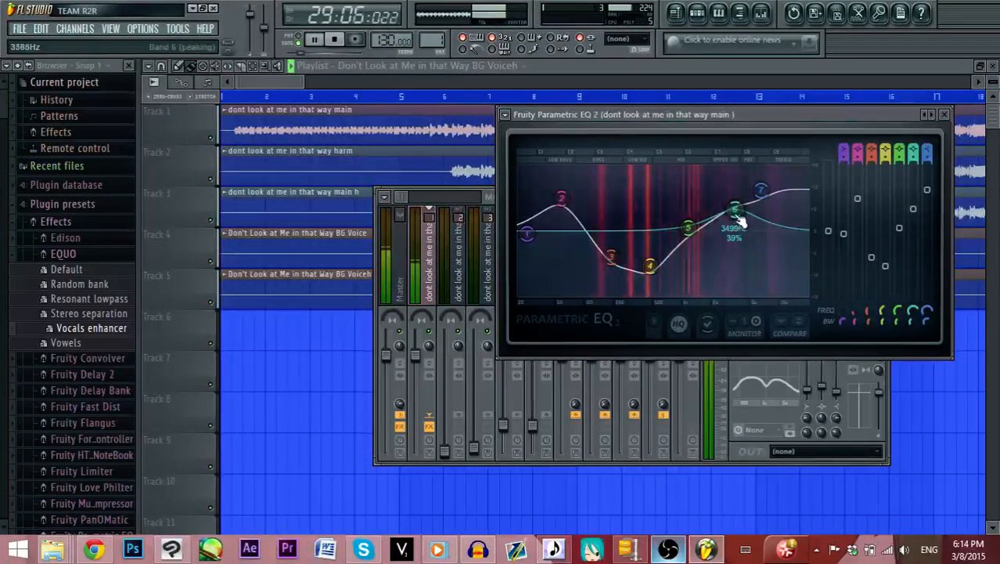
drag(739, 220, 740, 242)
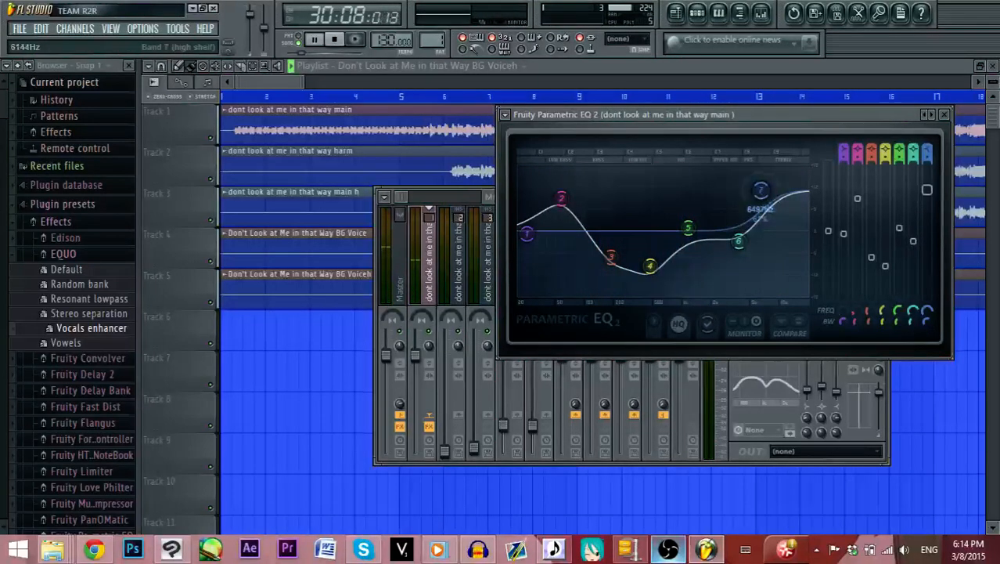
drag(760, 190, 776, 203)
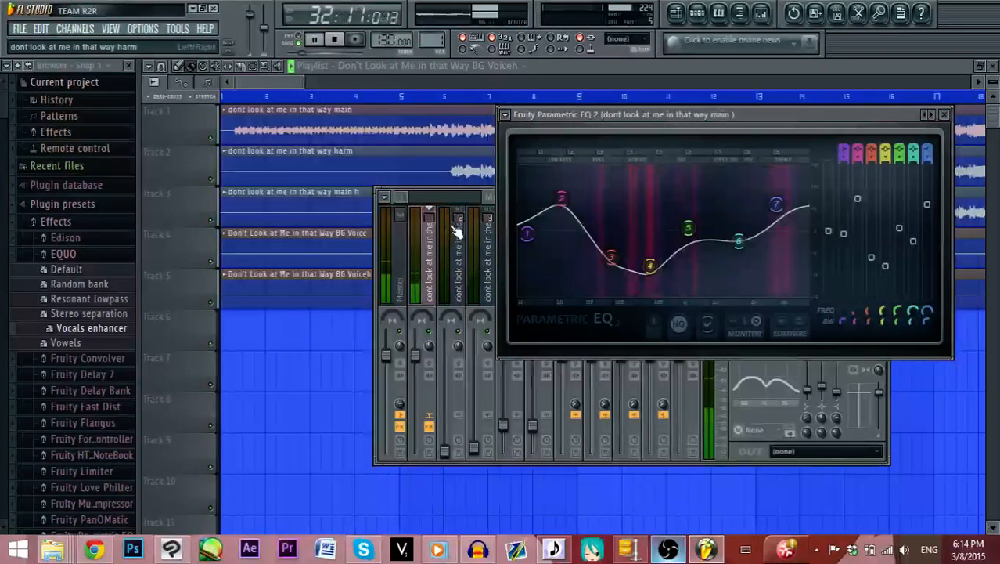
click(336, 44)
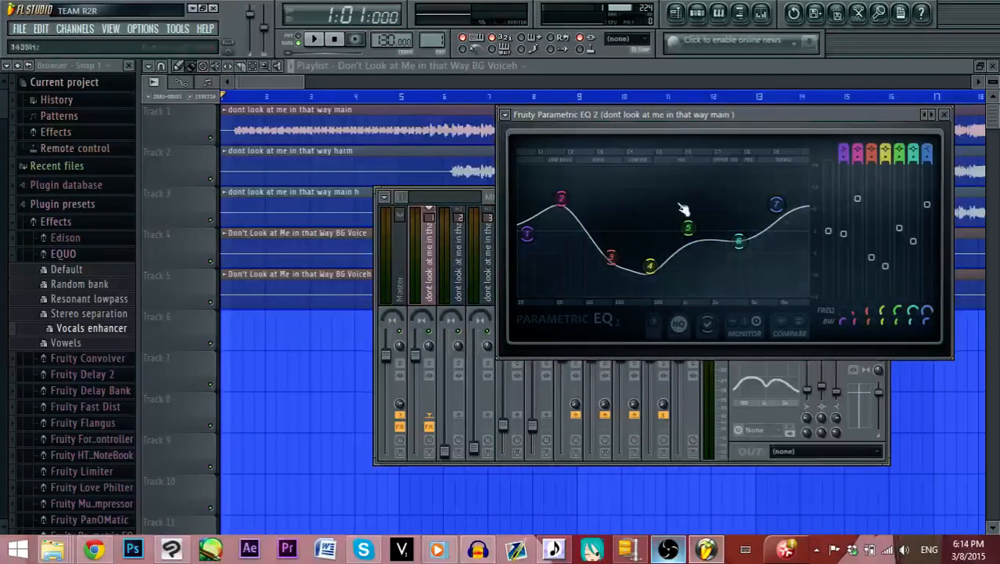
click(947, 115)
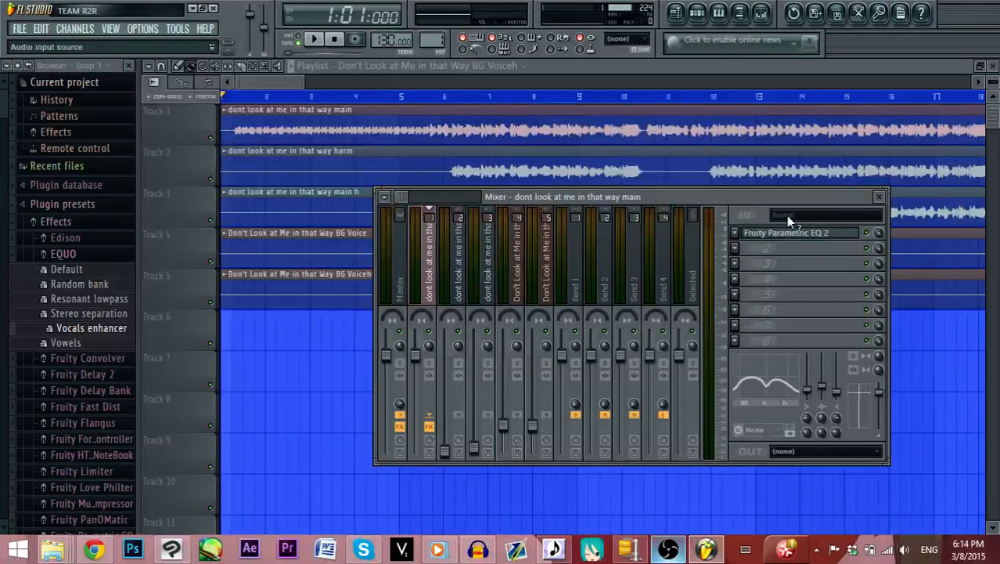
Load Fruity Phaser into effect slot 2 of the main vocal's mixer track and close its editor
click(734, 249)
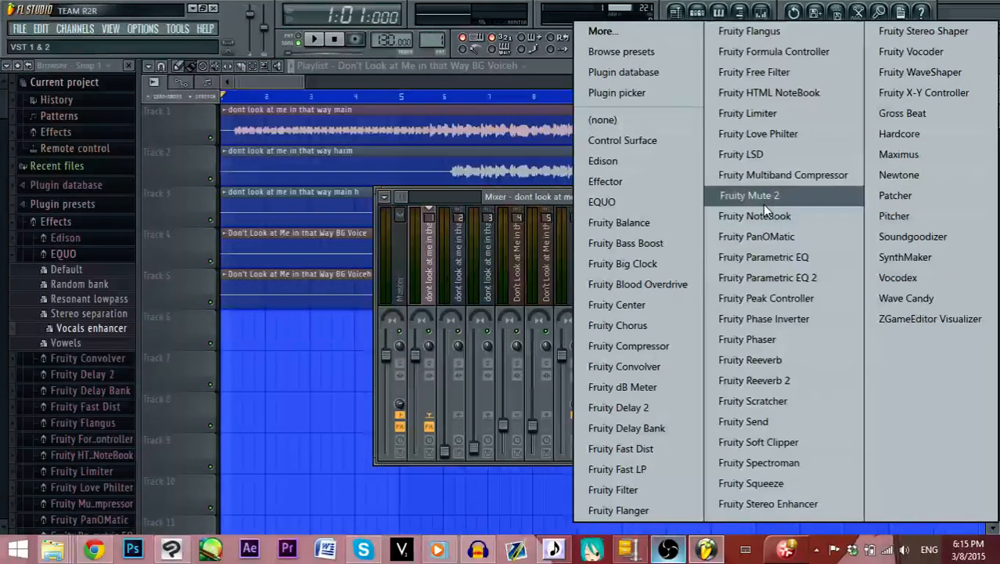
click(788, 337)
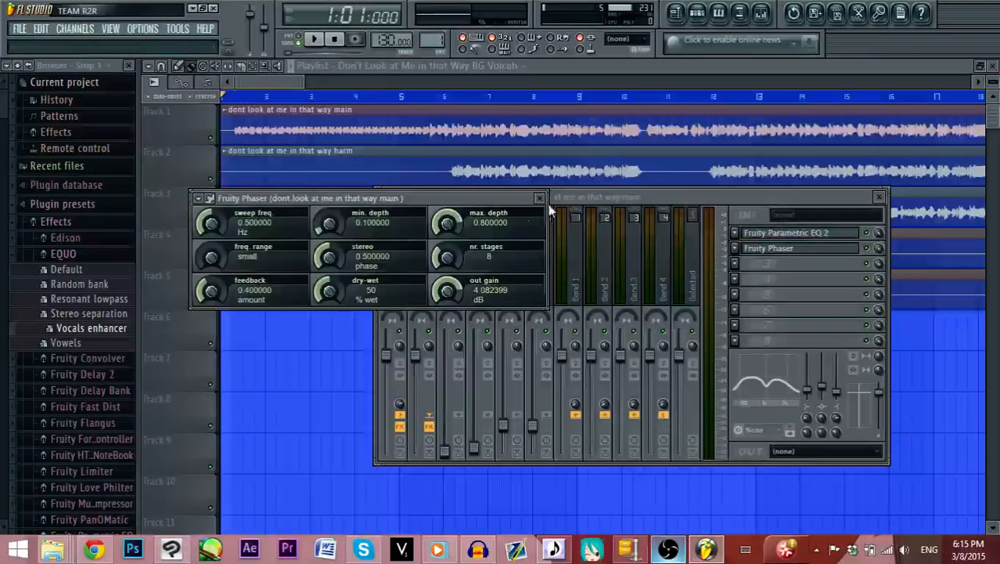
click(540, 198)
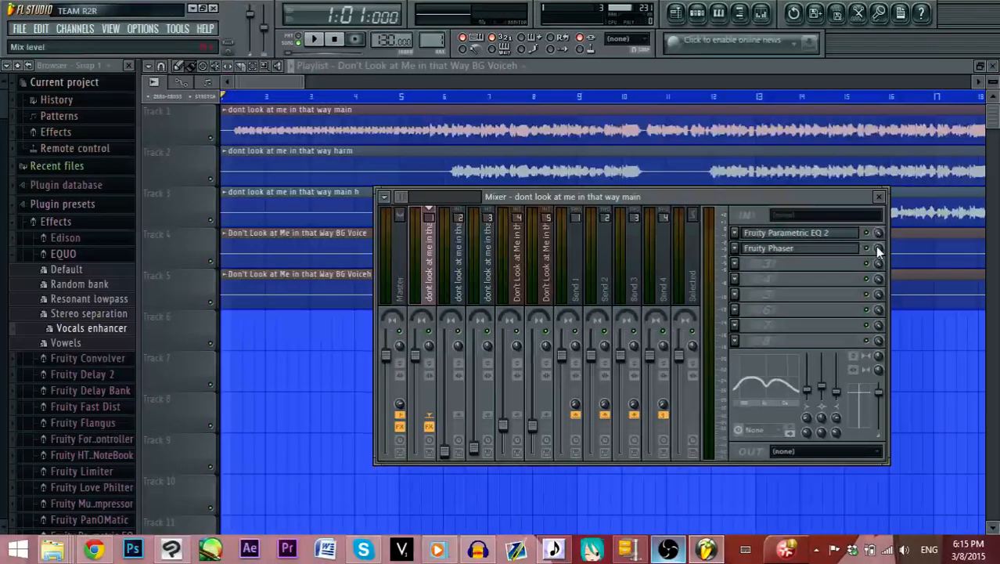
Look through the Fruity Phaser presets and open the list of replacement effects for slot 2
click(765, 253)
click(764, 254)
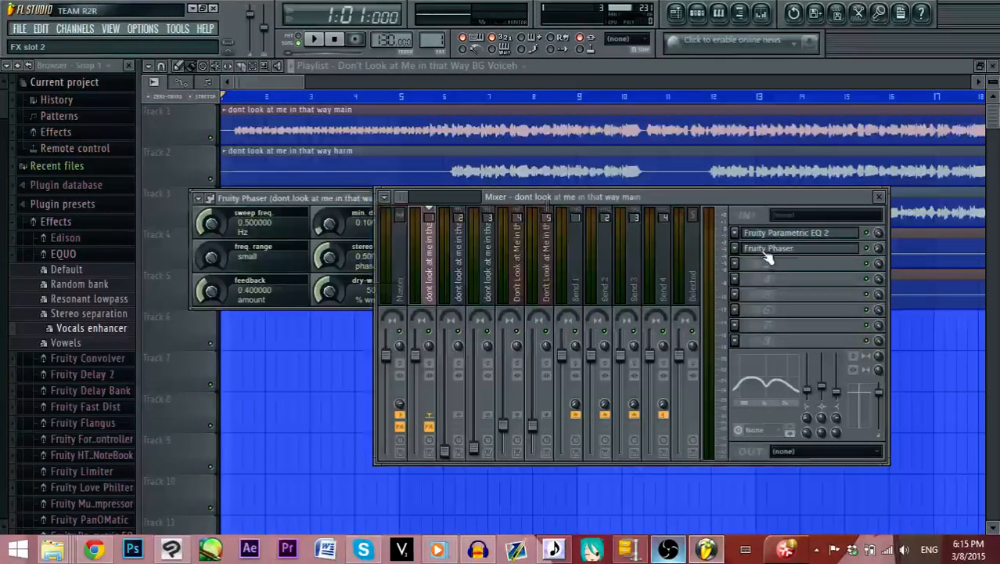
right_click(759, 251)
mouse_move(825, 177)
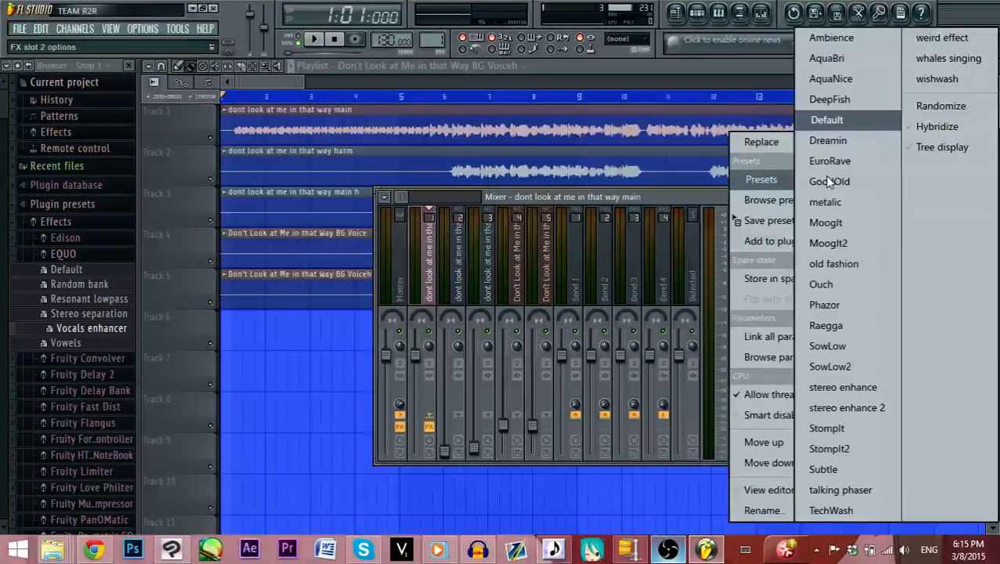
mouse_move(758, 144)
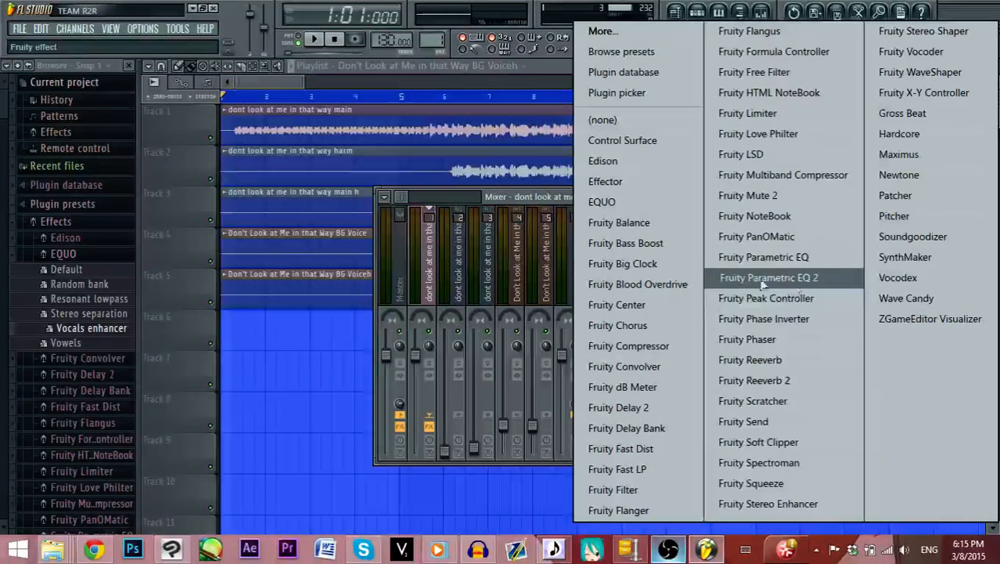
Add EQUO to the "main" vocal's second effect slot and let it analyze the input during playback to set its curve
click(639, 203)
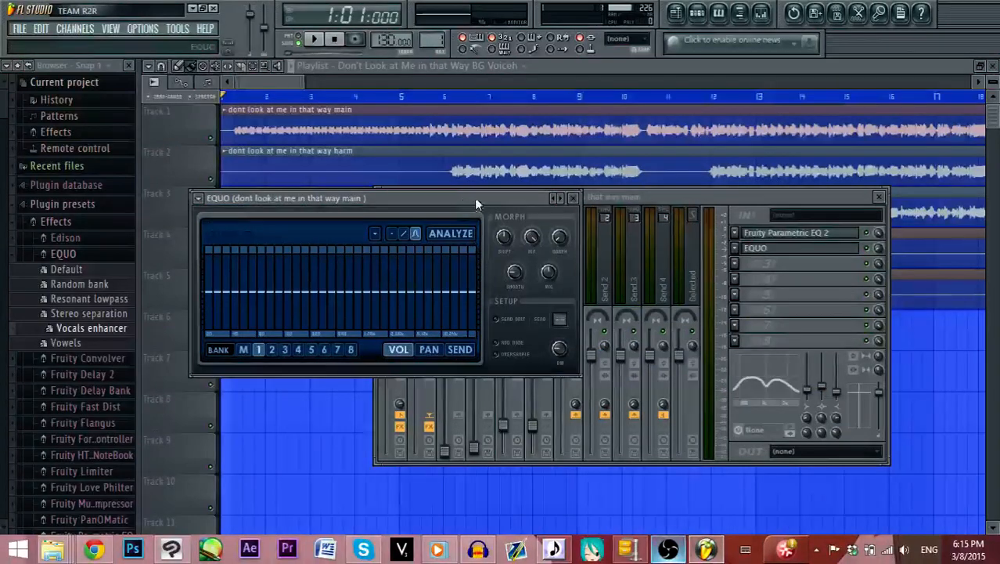
drag(474, 197, 648, 230)
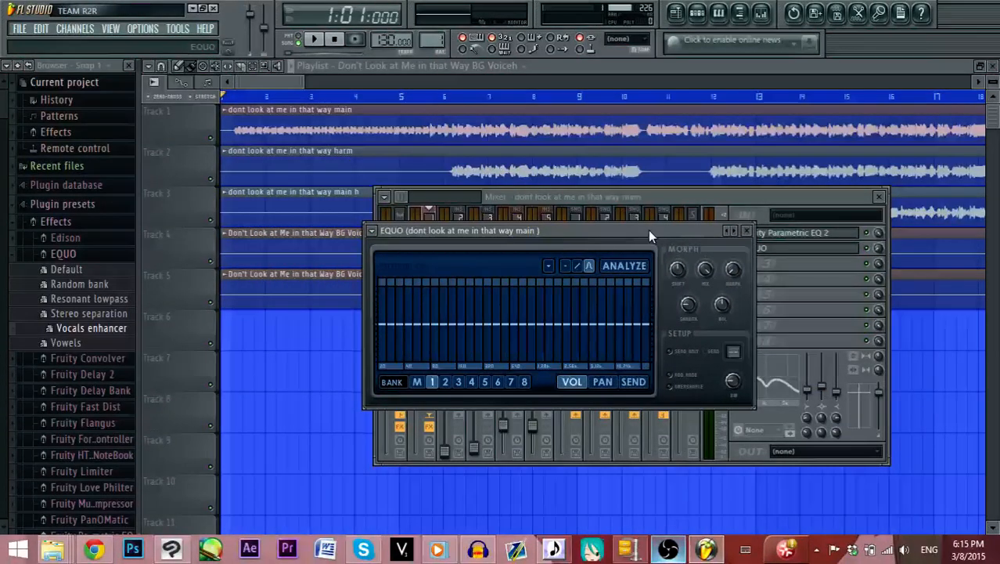
click(313, 40)
click(637, 270)
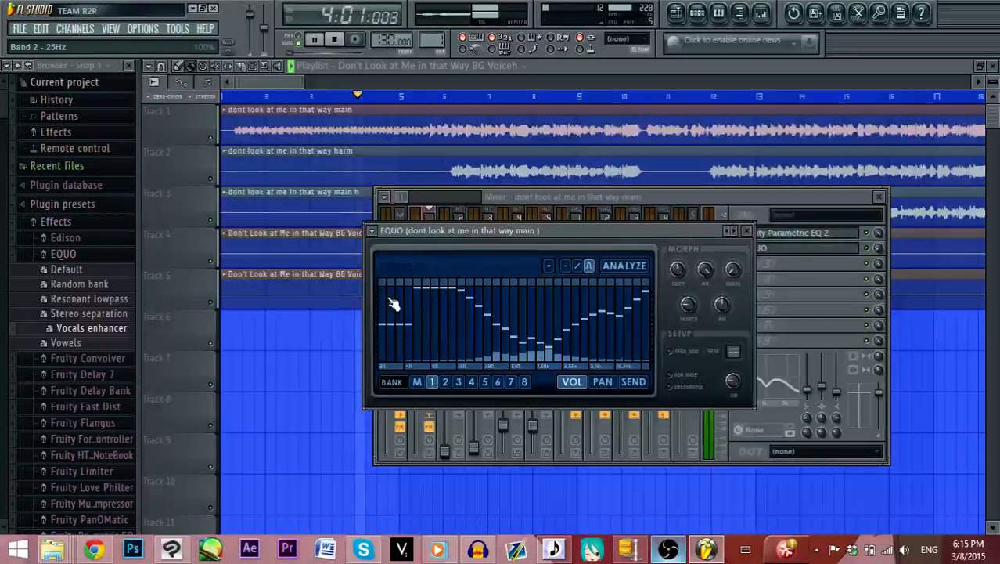
click(624, 266)
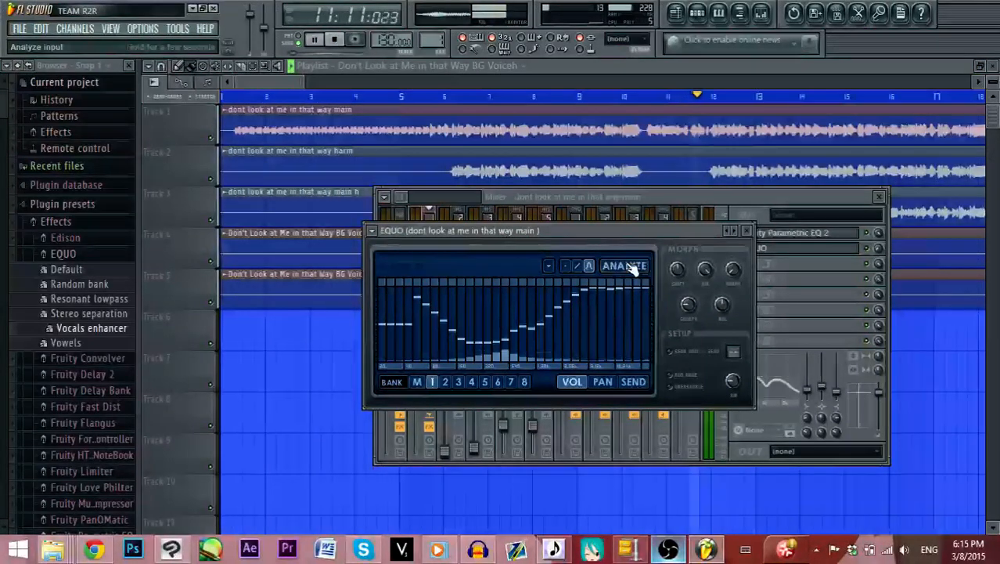
click(631, 267)
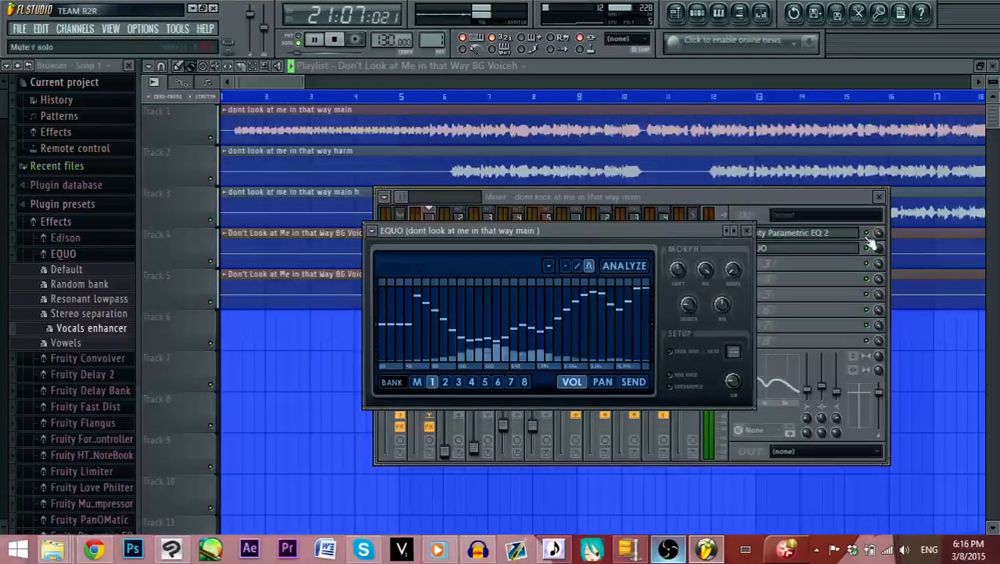
Adjust EQUO's mix level on the "main" vocal, rerun its input analysis to refresh the curve, and stop playback
click(883, 254)
drag(878, 249, 877, 224)
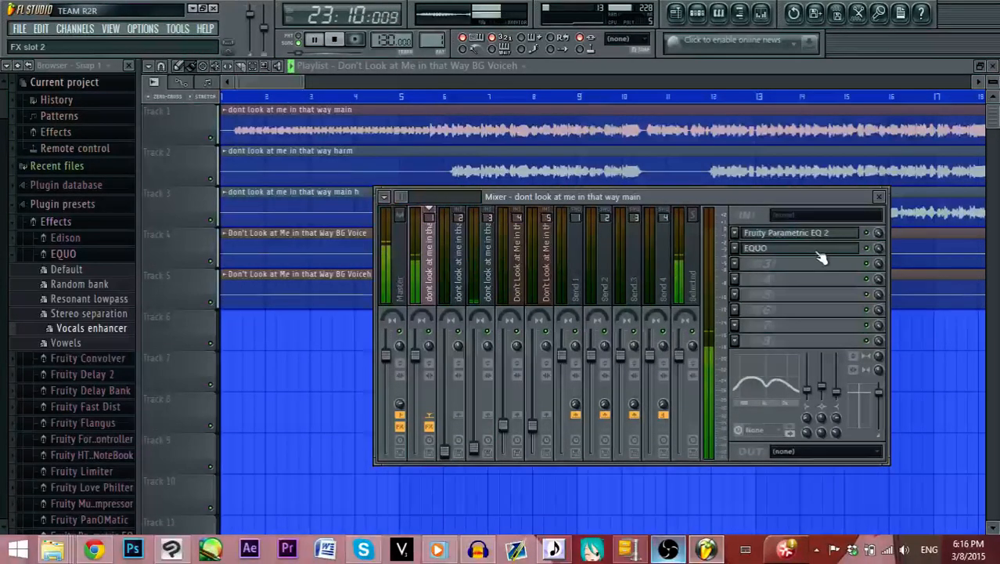
click(774, 249)
click(630, 266)
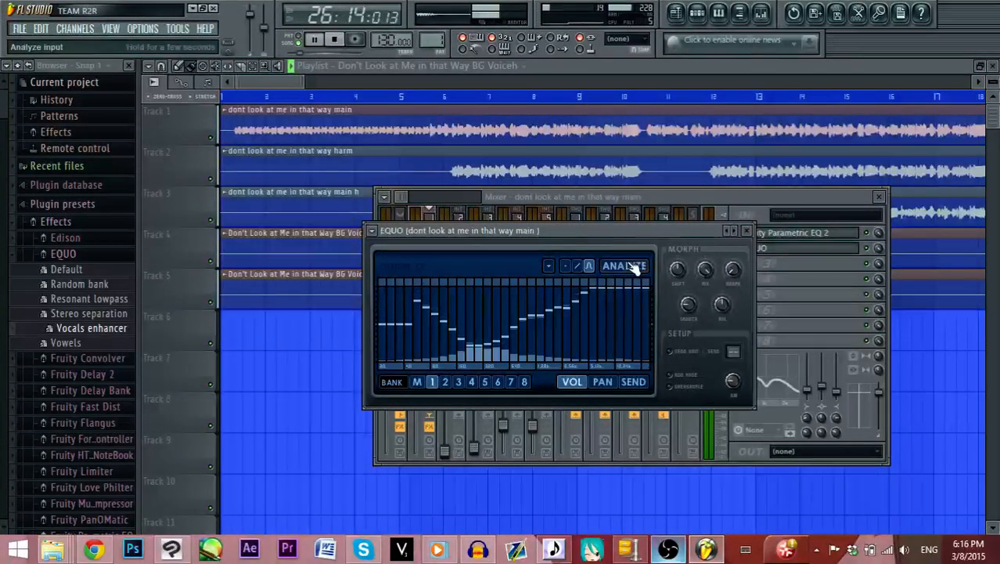
click(635, 268)
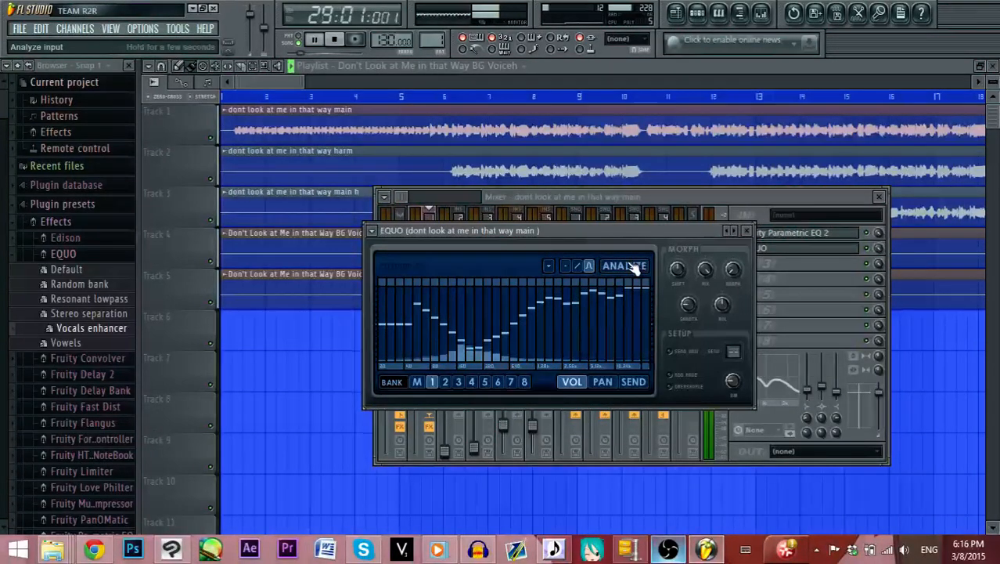
click(635, 267)
click(747, 231)
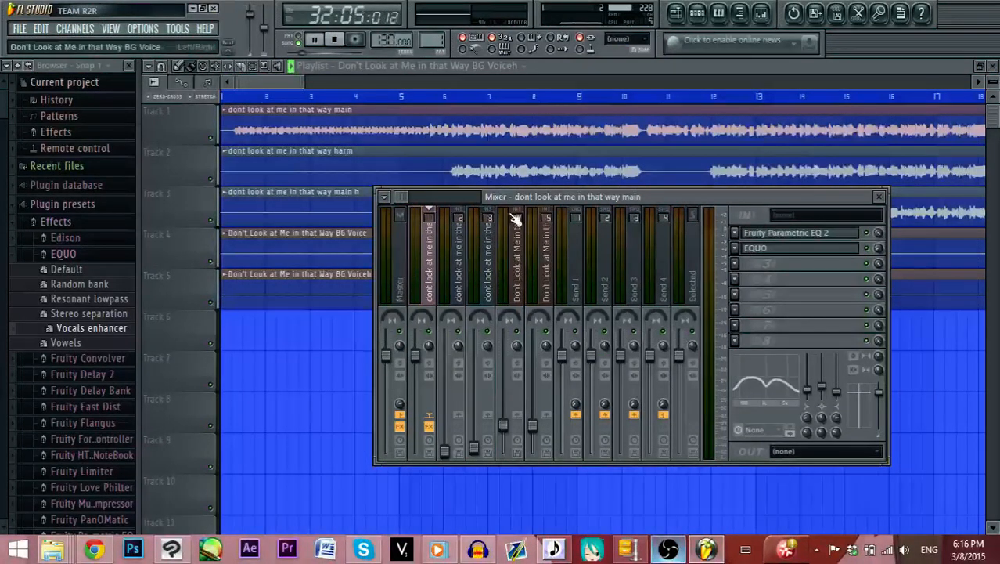
click(335, 42)
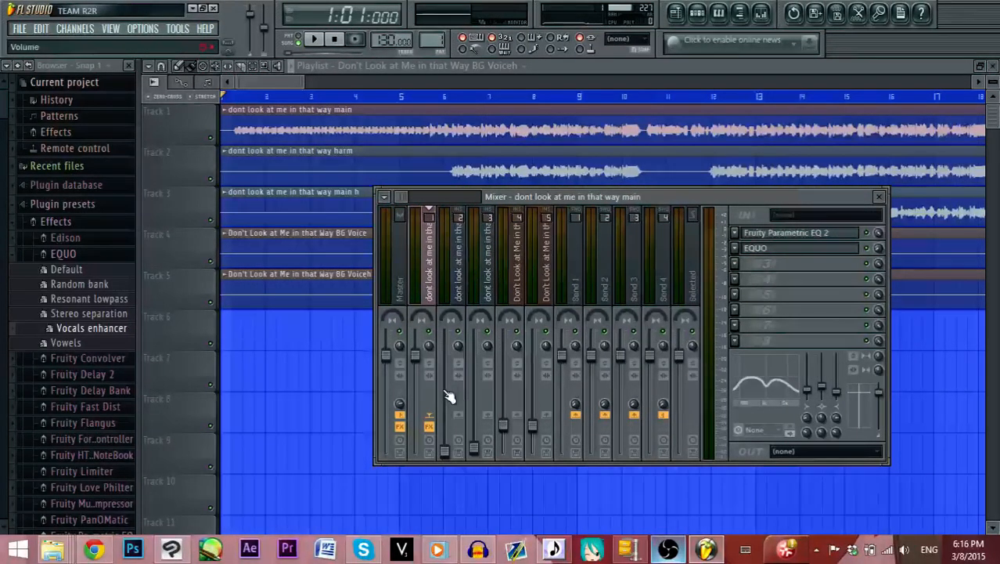
Raise the "harm" track's mixer volume to 100% and load Fruity Parametric EQ 2 into its first effect slot during playback
click(456, 462)
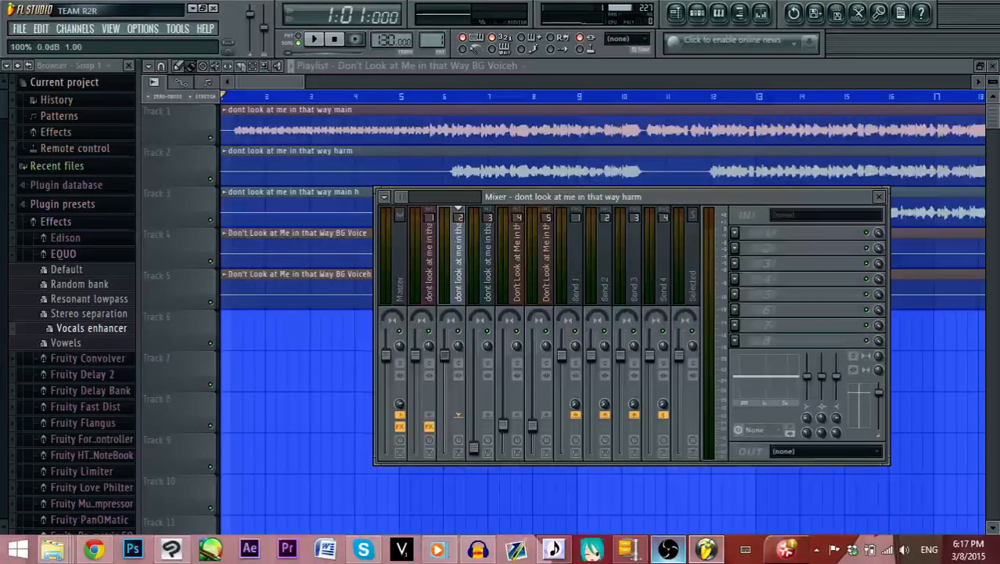
click(312, 39)
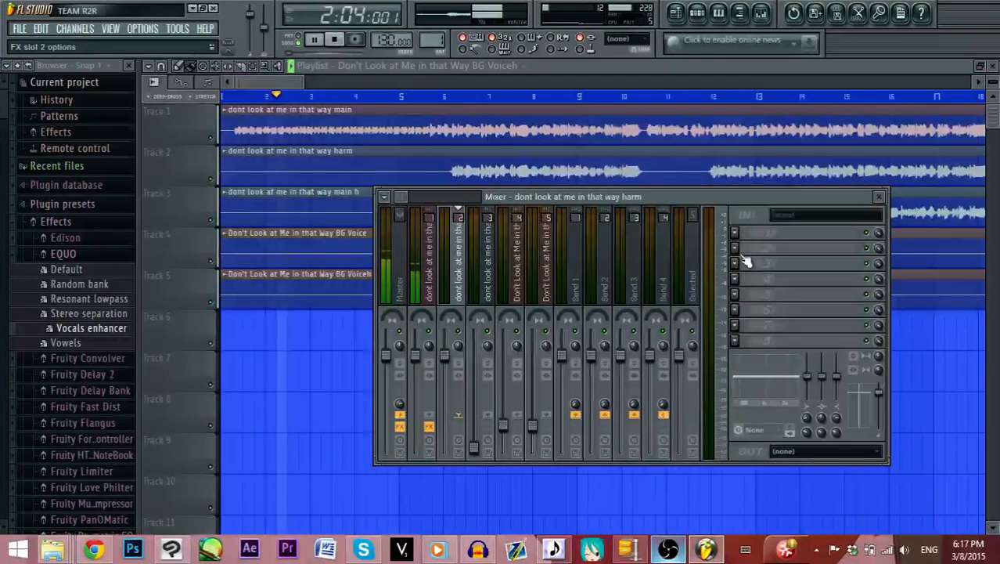
click(736, 232)
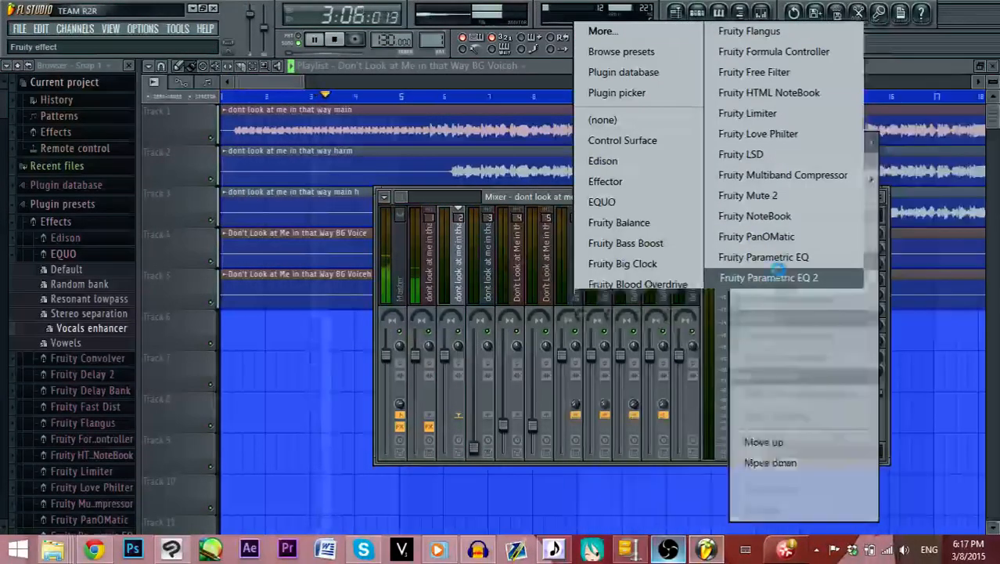
click(779, 277)
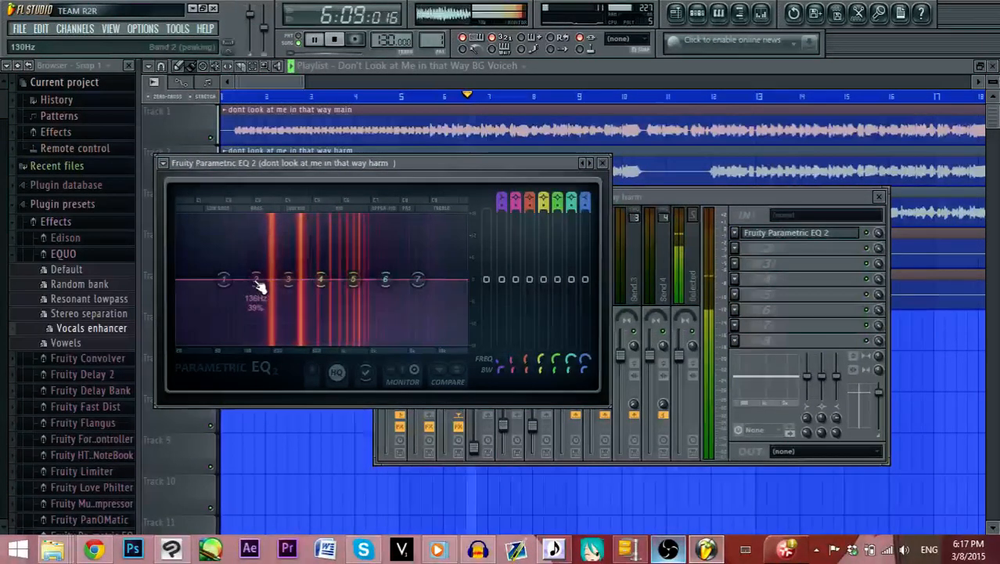
In the "harm" Parametric EQ 2, cut bands 2, 3, 4, 6 and 7, raise band 1 slightly, and dip the mixer track EQ's mid band
drag(256, 281, 254, 312)
drag(288, 279, 369, 329)
drag(413, 292, 447, 304)
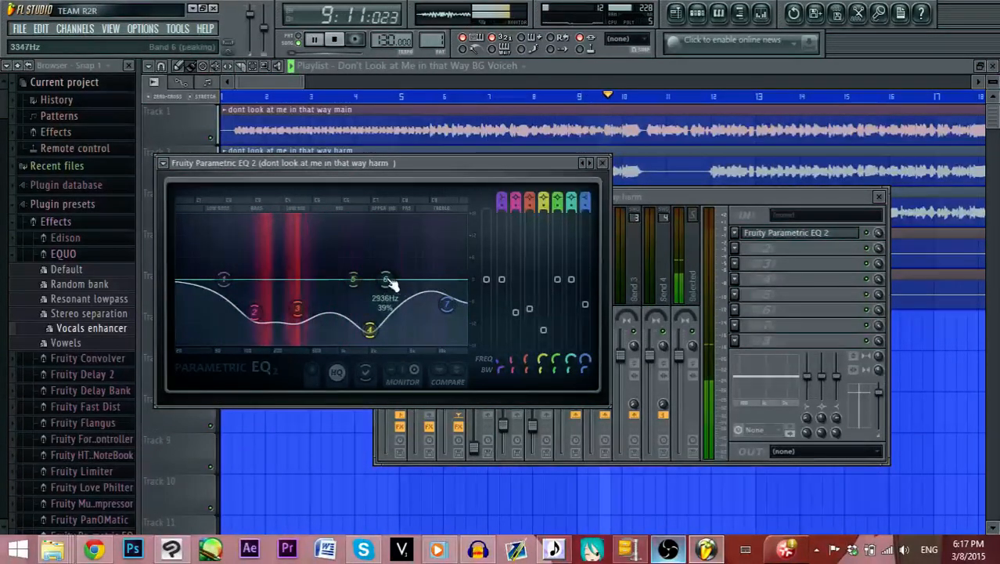
drag(388, 281, 400, 313)
drag(370, 329, 326, 332)
drag(255, 312, 240, 314)
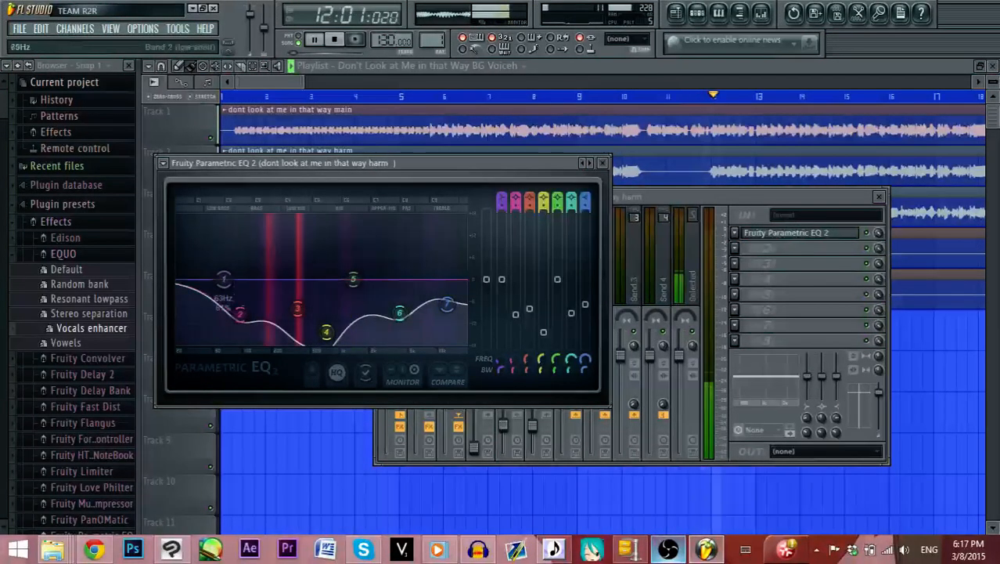
drag(224, 280, 193, 268)
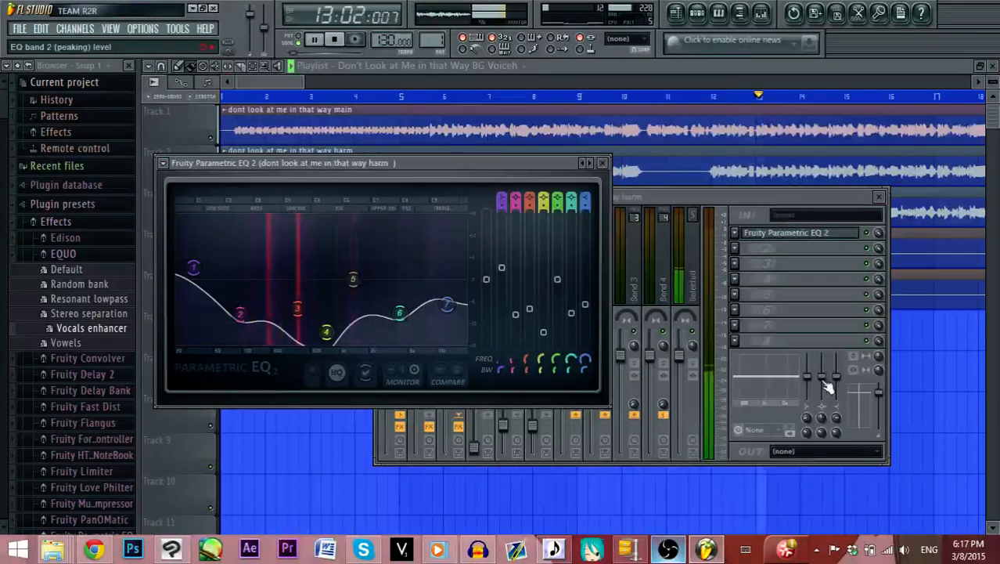
mouse_move(821, 377)
mouse_down()
mouse_move(821, 397)
mouse_move(821, 385)
mouse_up()
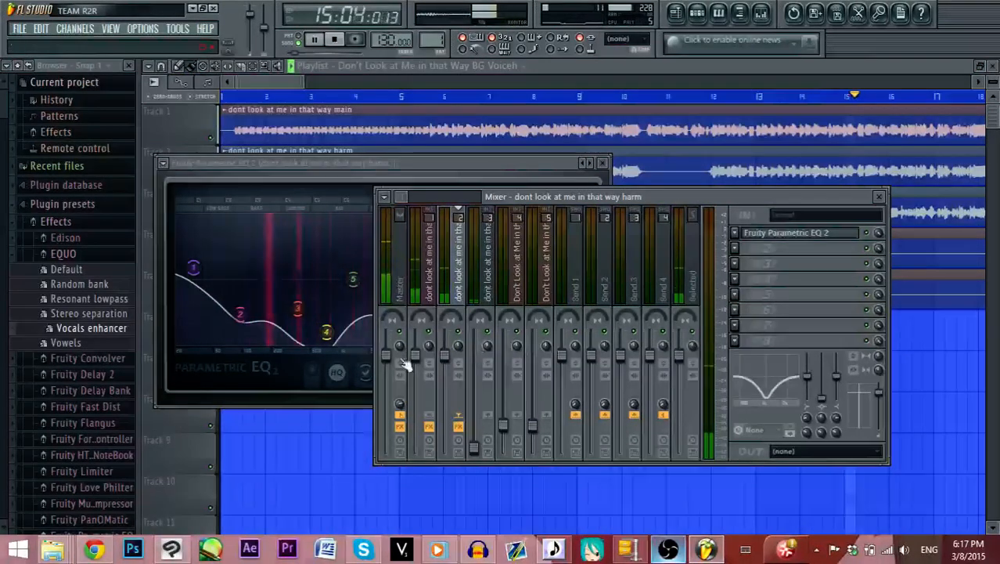
Raise the "main" vocal's mixer volume slightly, lower the "harm" track's volume below 96%, and stop playback
click(428, 258)
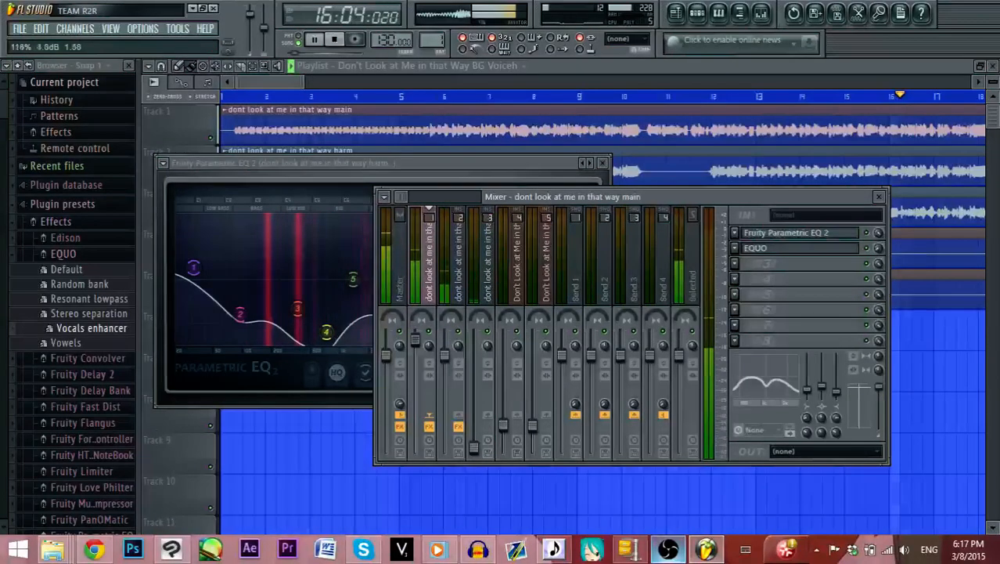
click(444, 355)
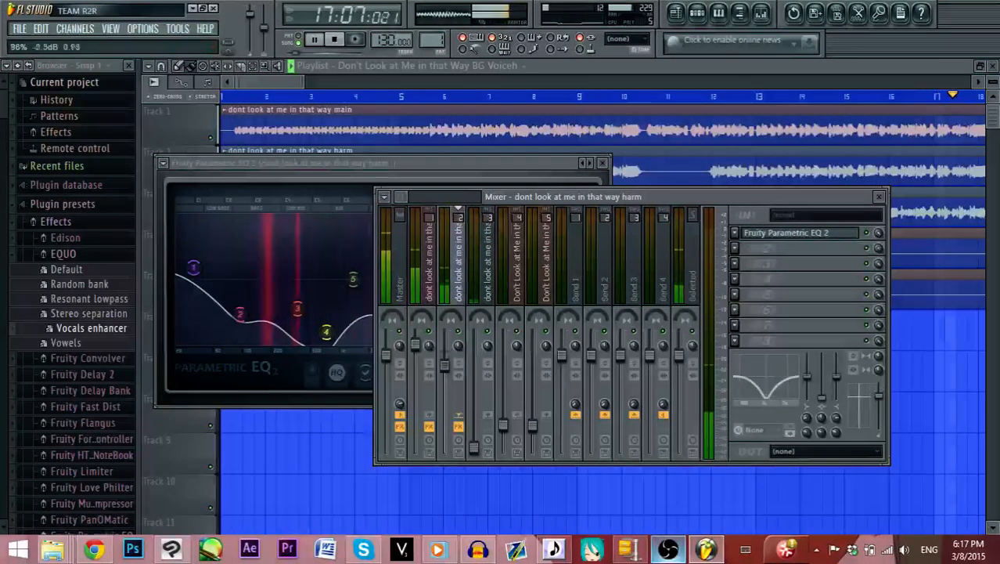
drag(444, 355, 444, 370)
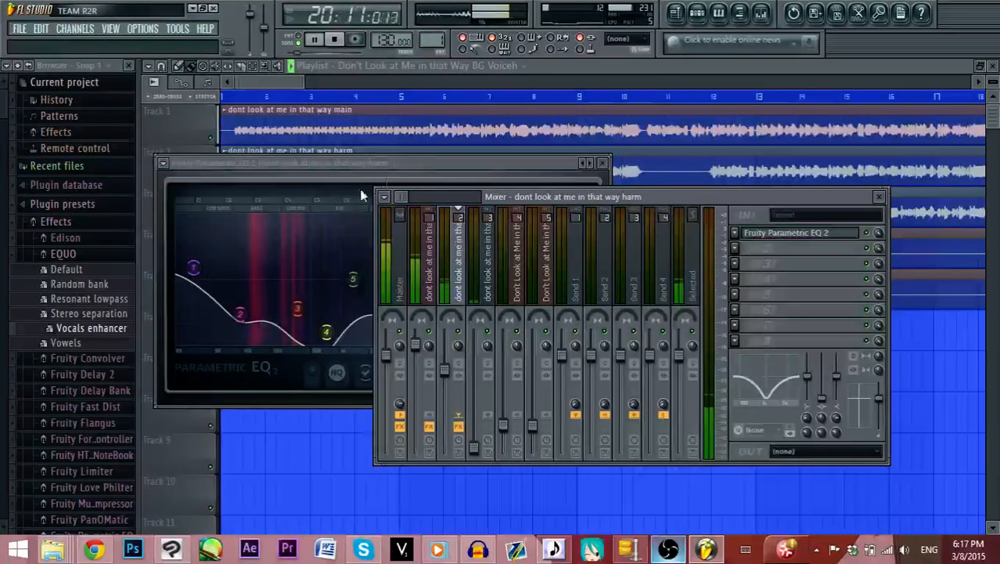
click(334, 41)
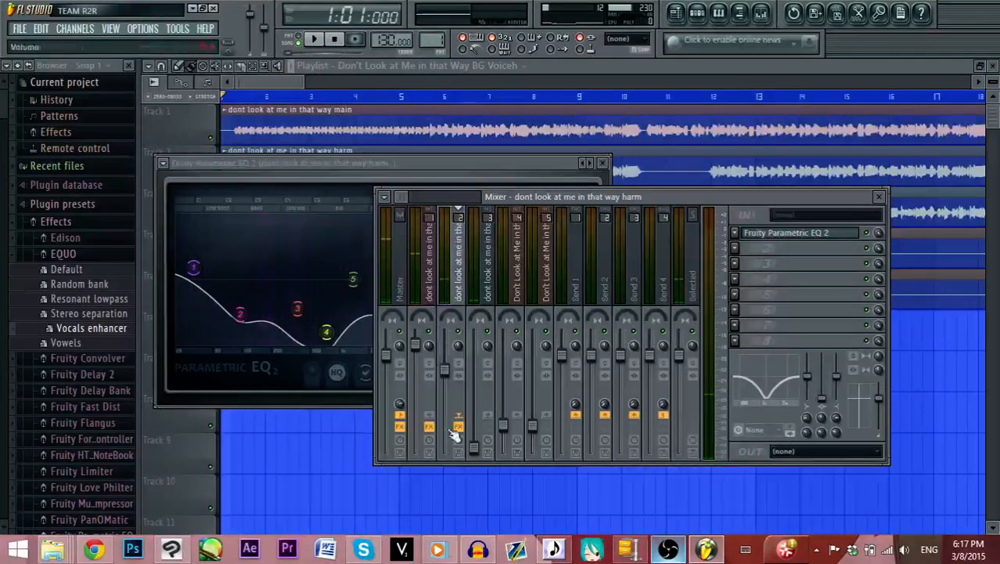
Raise the "main h" track's volume to about the "harm" fader's level and load Fruity Parametric EQ 2 into its first effect slot
drag(483, 458, 484, 433)
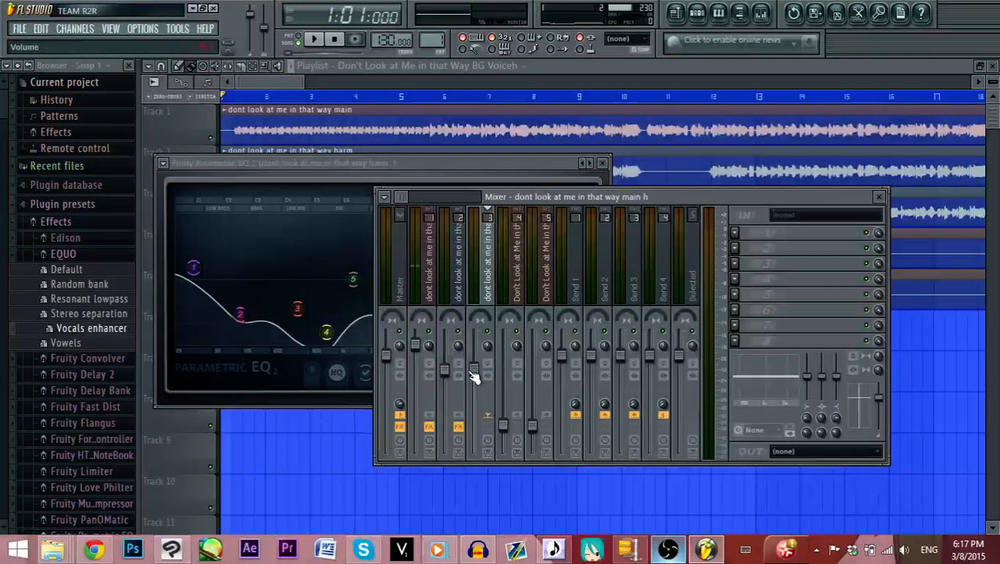
click(737, 234)
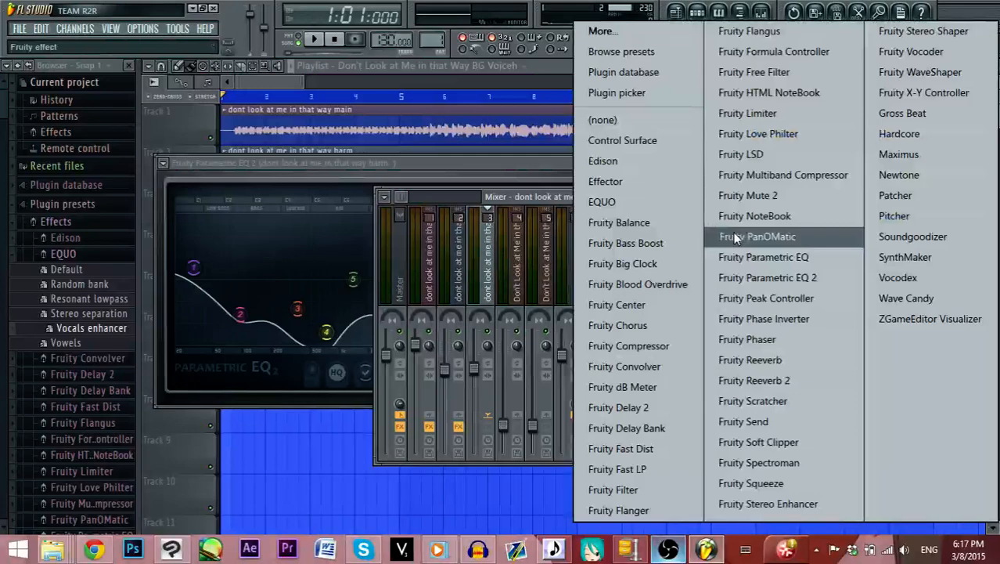
click(815, 280)
drag(458, 172, 767, 129)
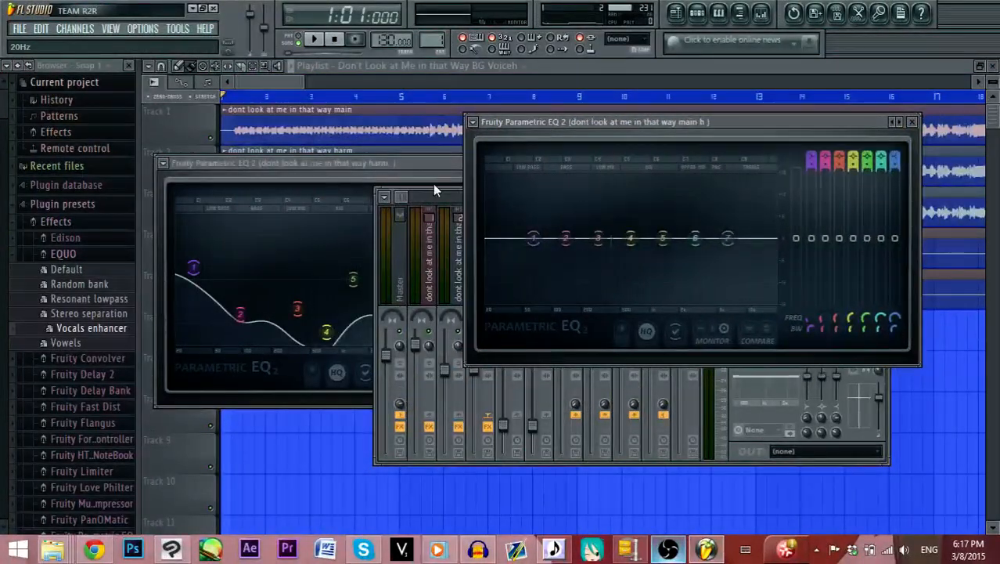
Bring the mixer to the front and lower the "harm" track's volume well below the "main h" fader
click(454, 181)
click(722, 462)
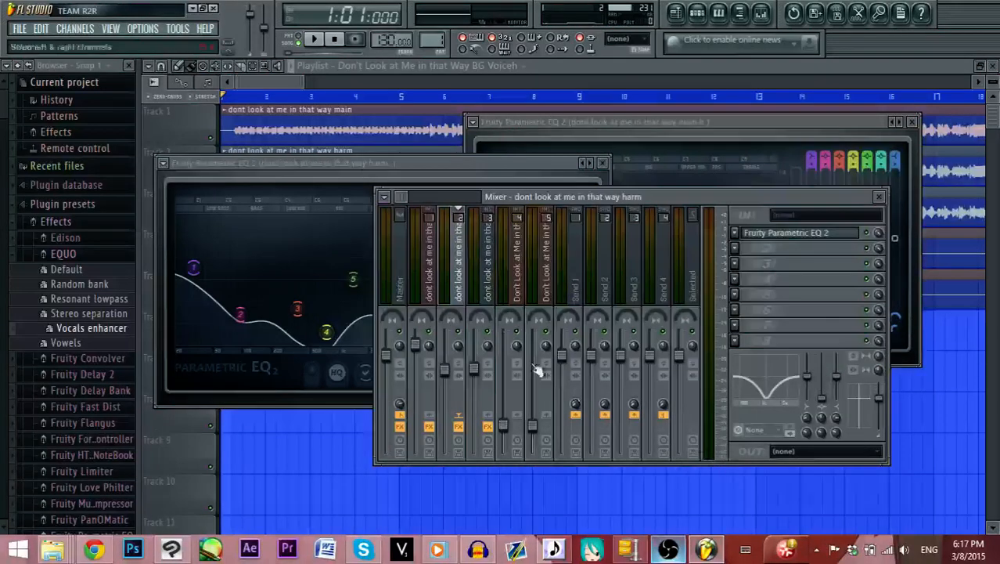
drag(451, 374, 451, 404)
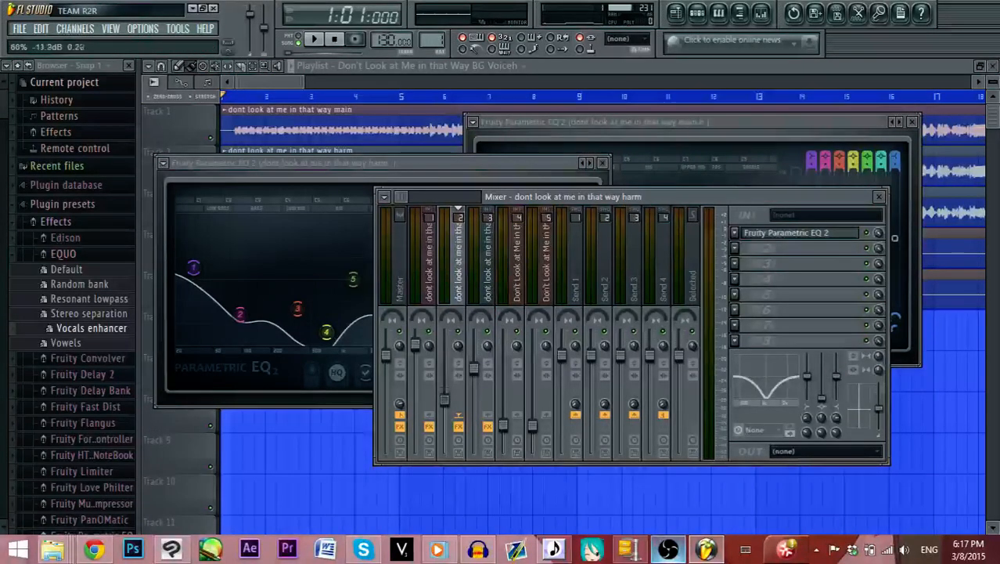
In the "main h" Parametric EQ 2, cut bands 3 and 4 and boost bands 1 and 2 during playback
click(492, 268)
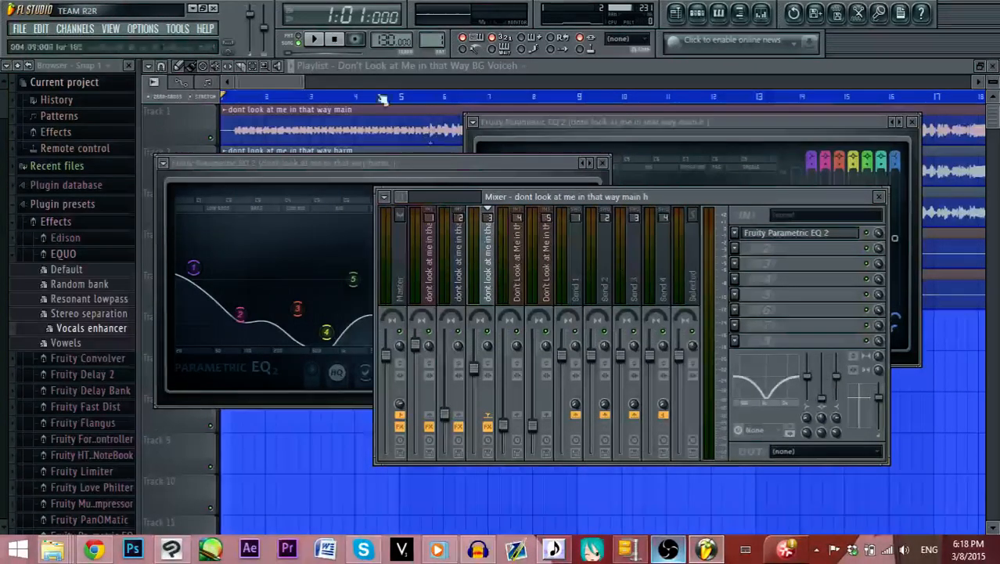
click(587, 123)
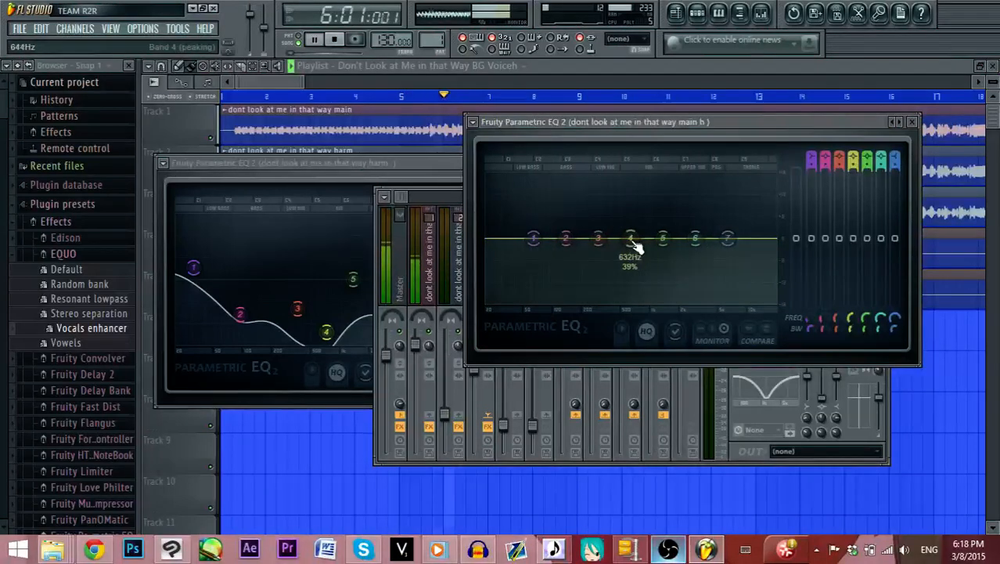
drag(630, 237, 634, 269)
drag(598, 237, 591, 271)
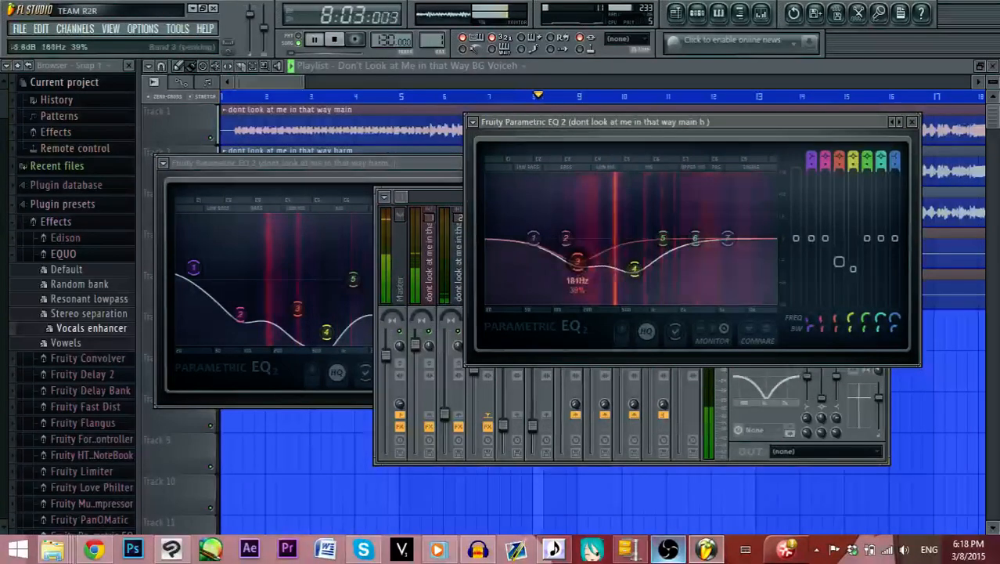
drag(534, 237, 501, 182)
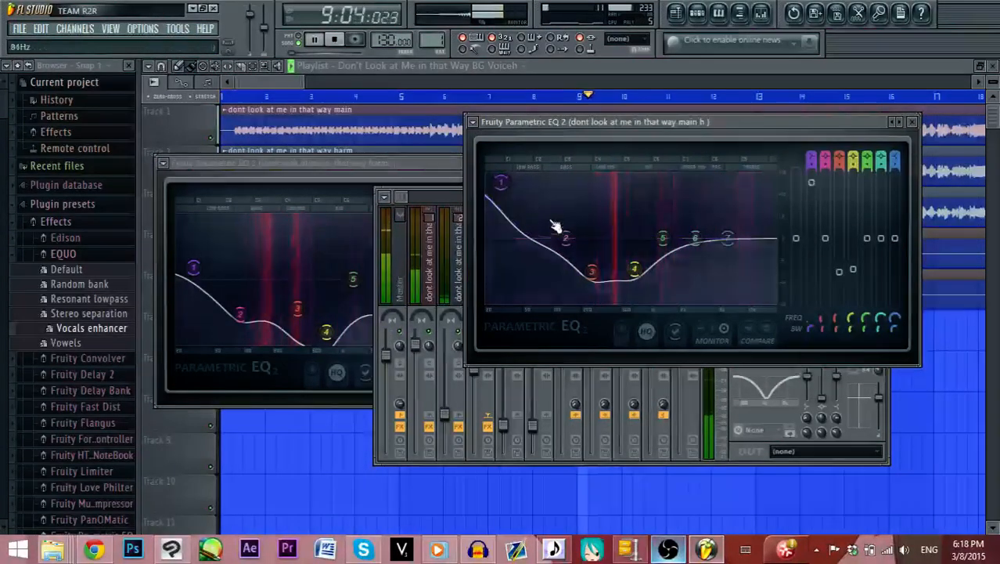
drag(565, 238, 565, 208)
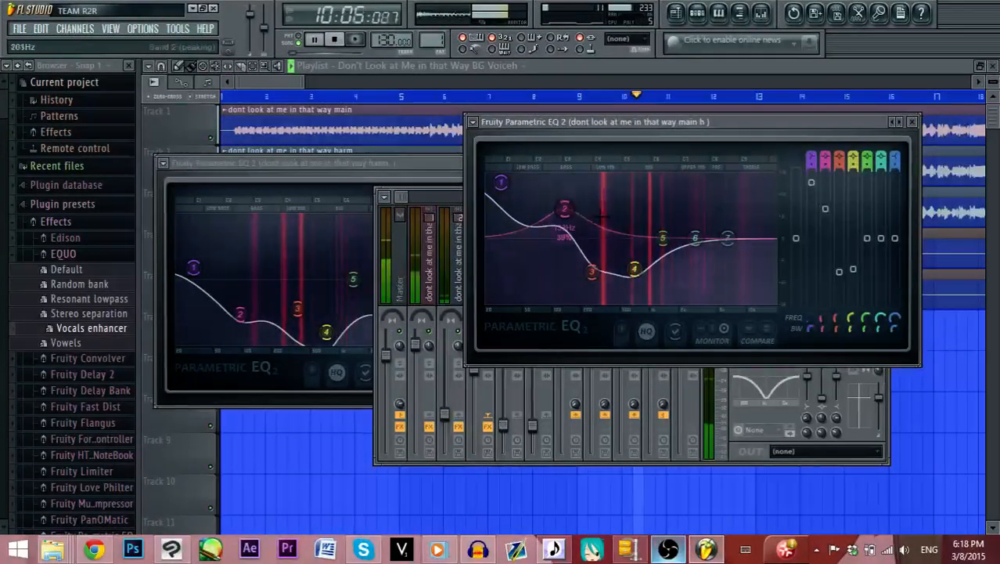
Boost bands 5, 6 and 7 of the "main h" equalizer and reduce the cuts on bands 3 and 4
drag(664, 237, 760, 210)
drag(695, 238, 706, 201)
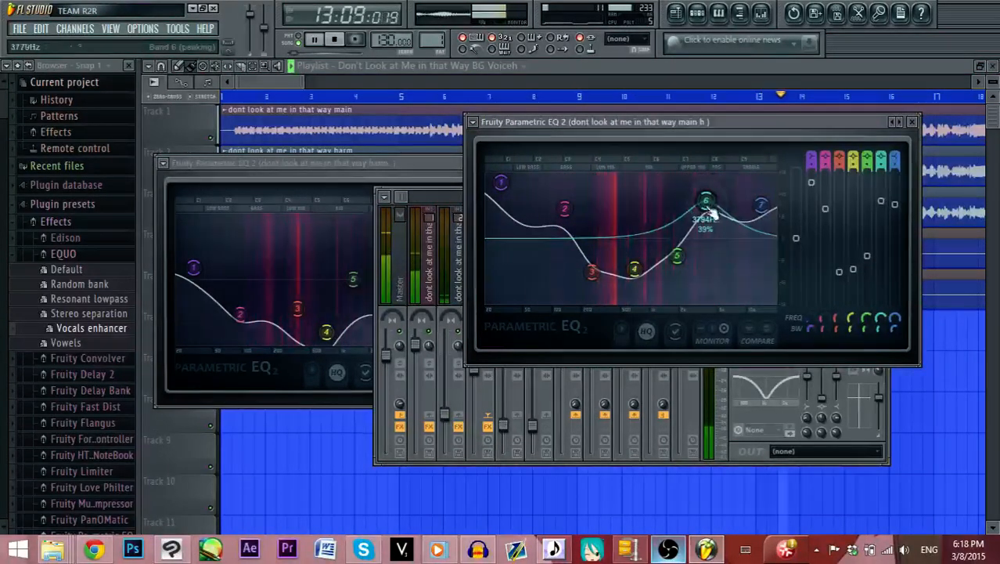
drag(678, 255, 672, 222)
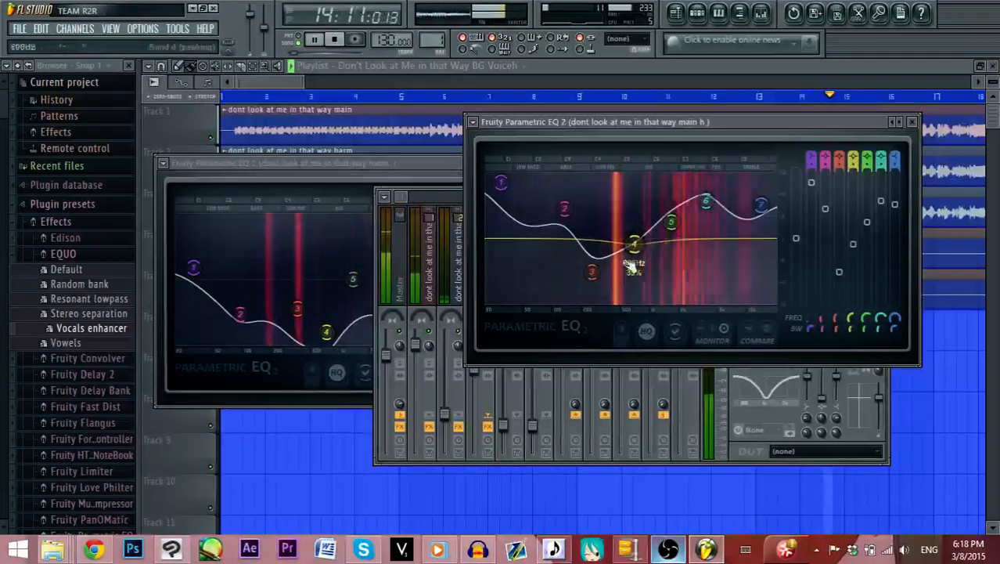
mouse_move(593, 271)
mouse_down()
mouse_move(596, 245)
mouse_move(592, 270)
mouse_up()
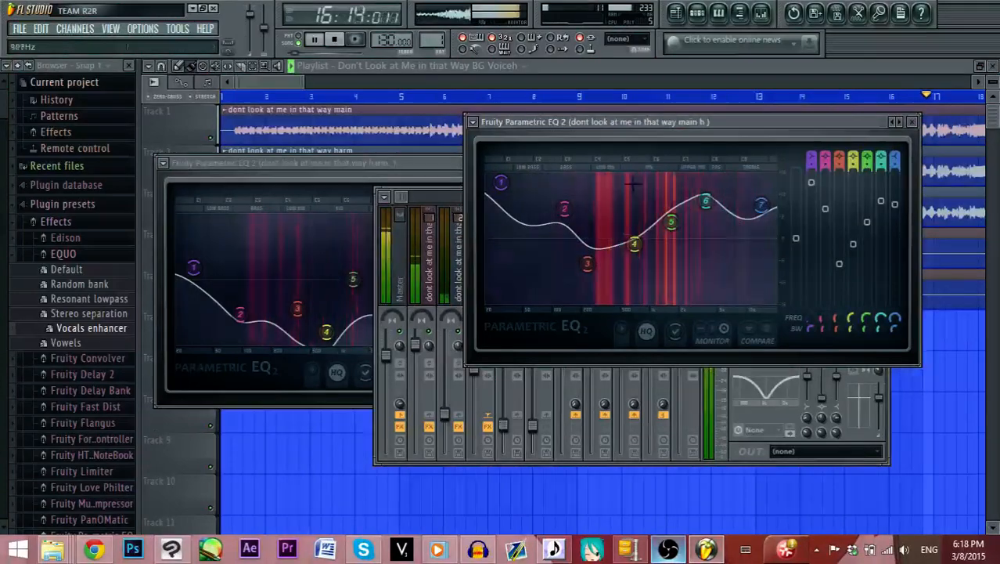
Close both equalizer windows and raise the "harm" track's volume to about the "main h" fader's level
click(443, 180)
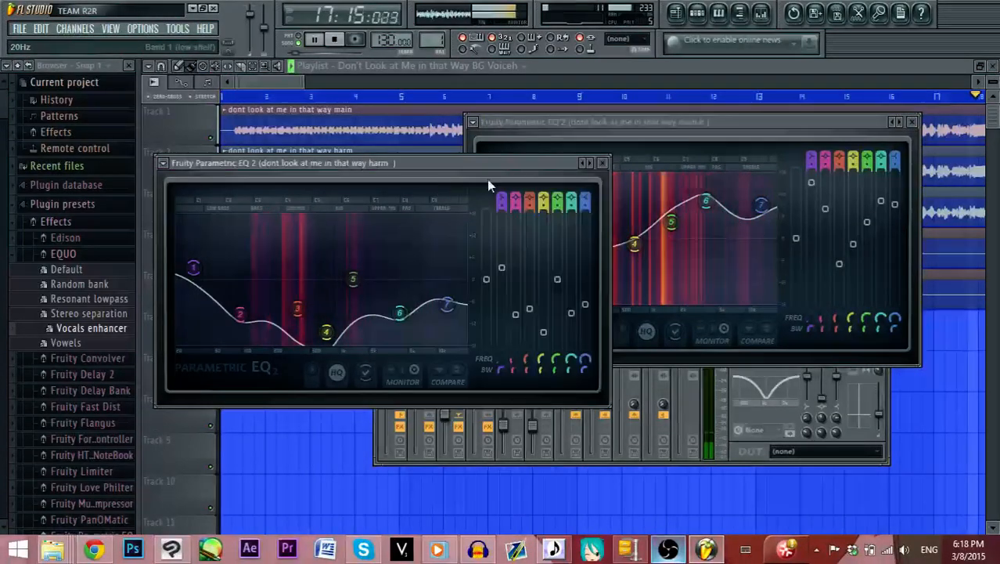
click(604, 164)
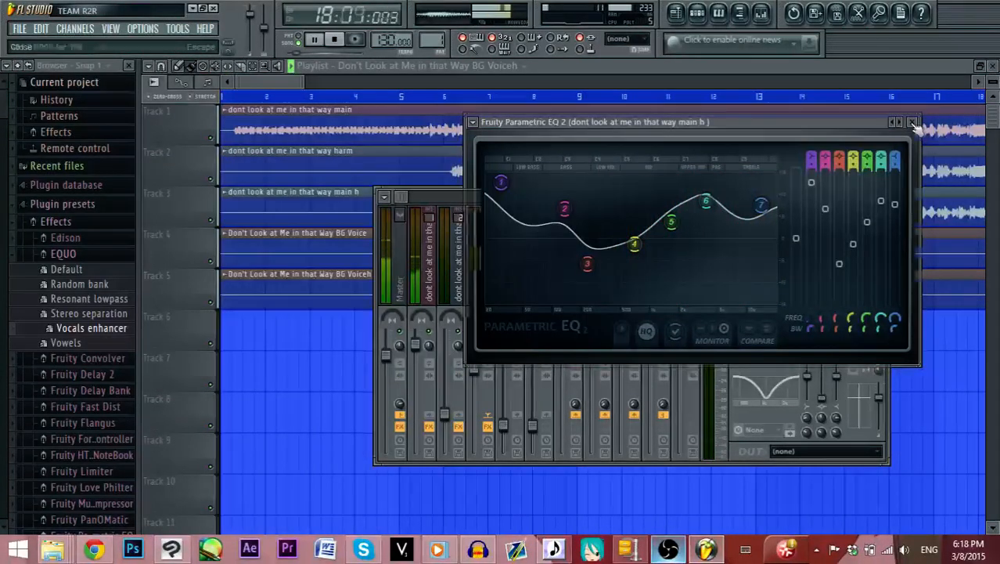
click(912, 122)
drag(444, 414, 444, 377)
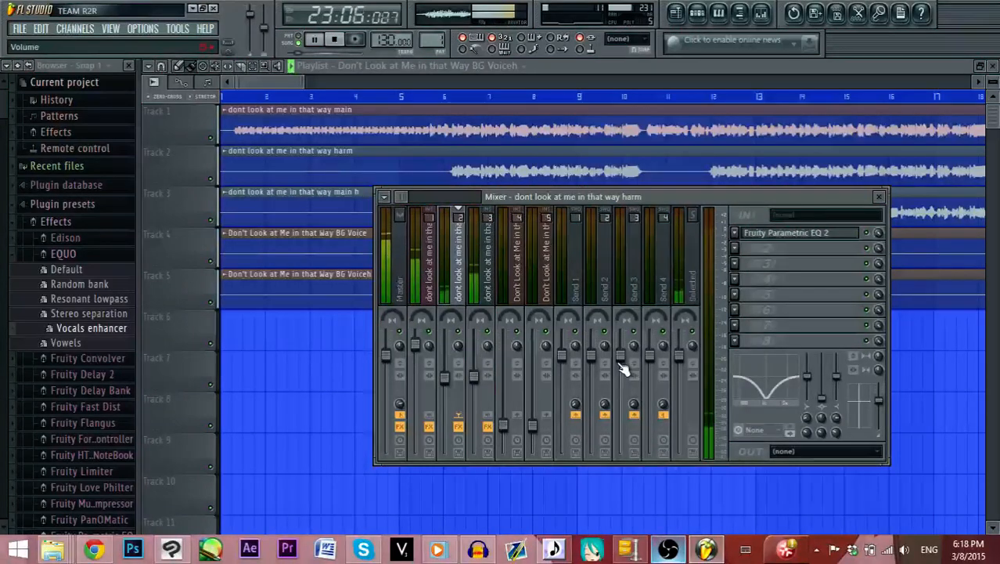
click(336, 43)
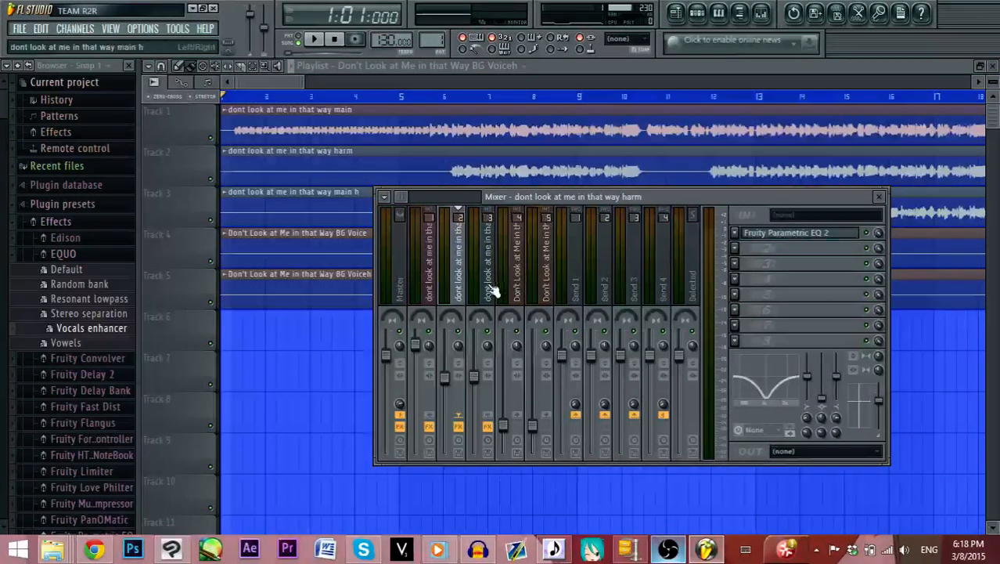
Play the song from about bar 10 and fully boost the middle band of the BG Voice mixer track's built-in EQ
click(518, 288)
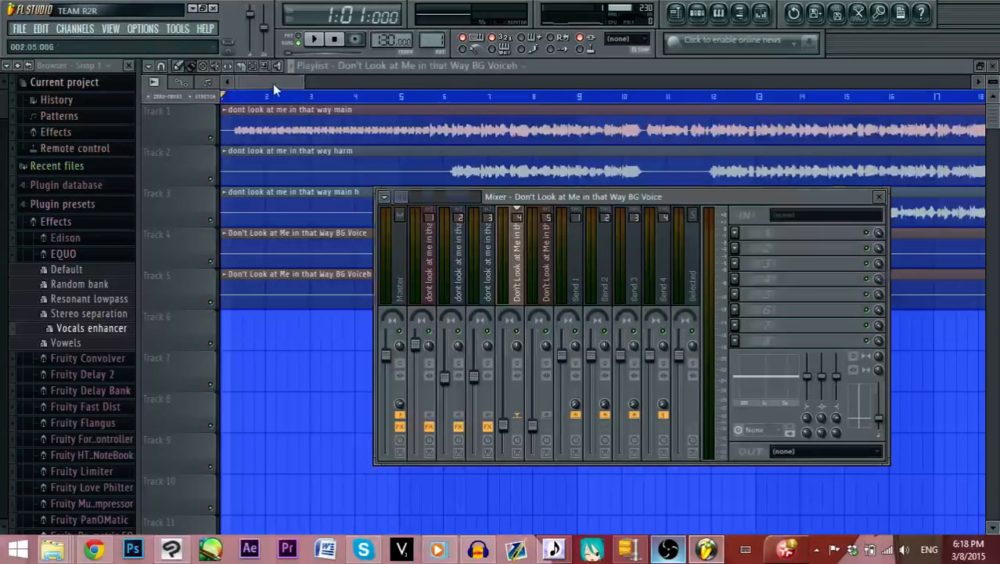
key(F9)
drag(261, 86, 288, 87)
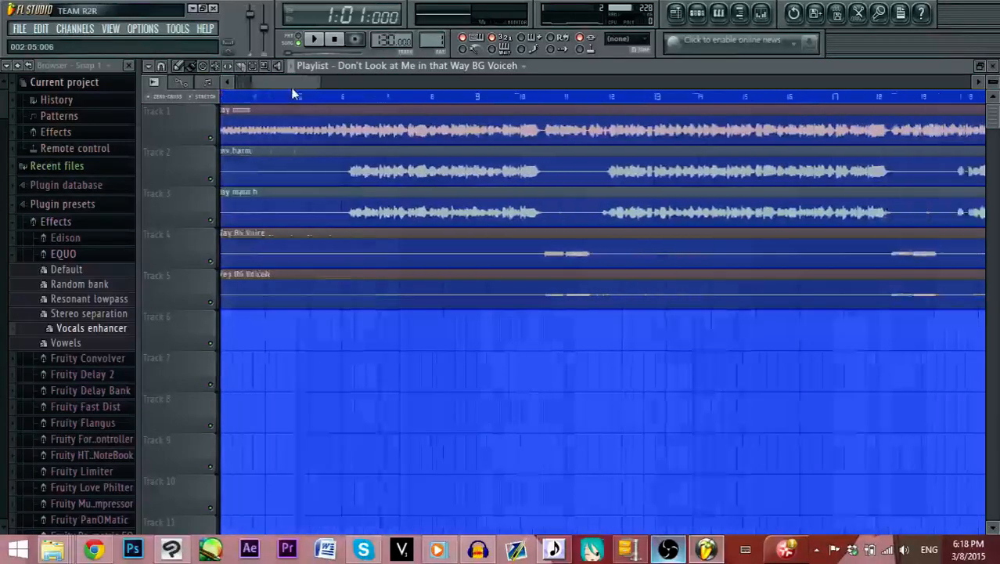
click(411, 97)
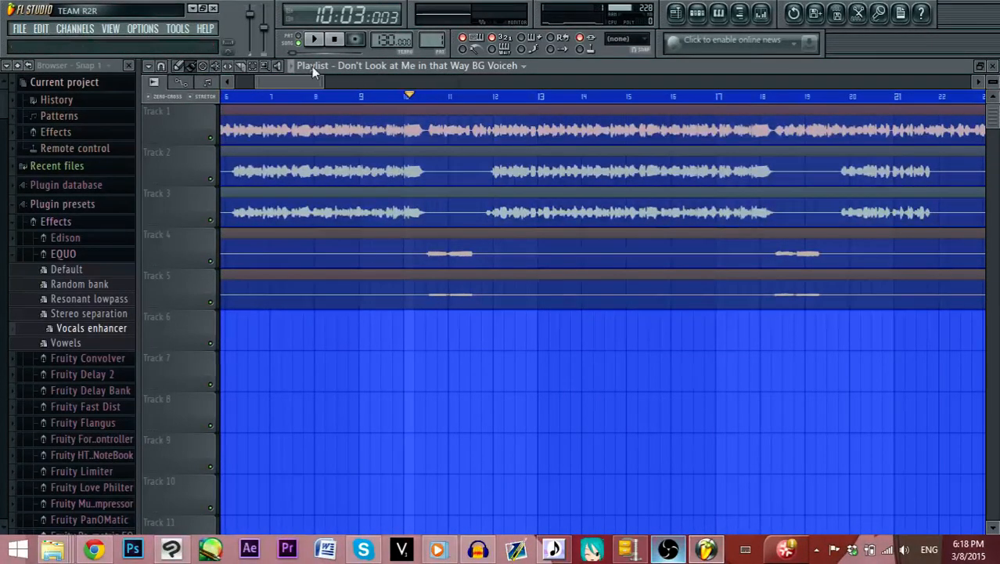
click(761, 13)
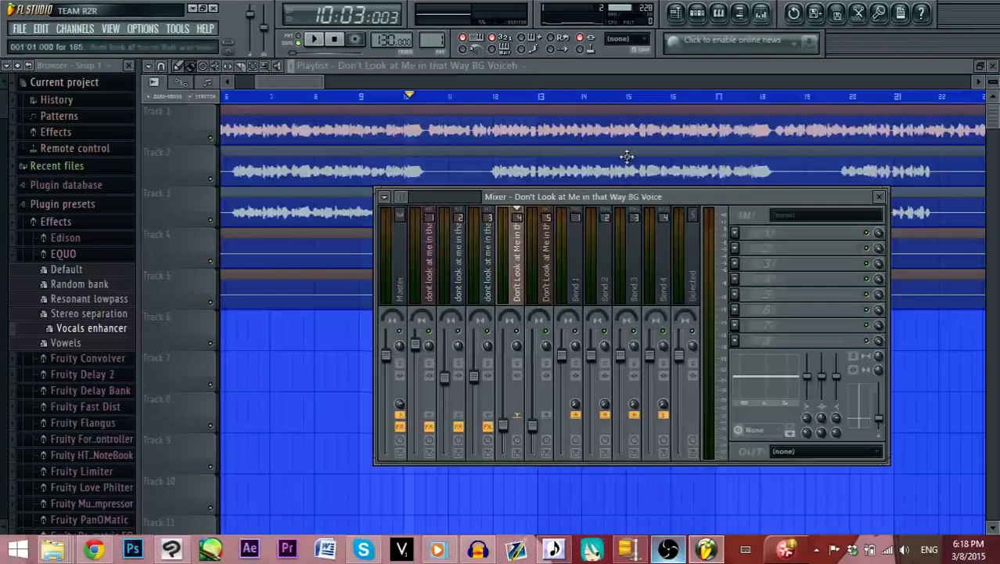
click(317, 47)
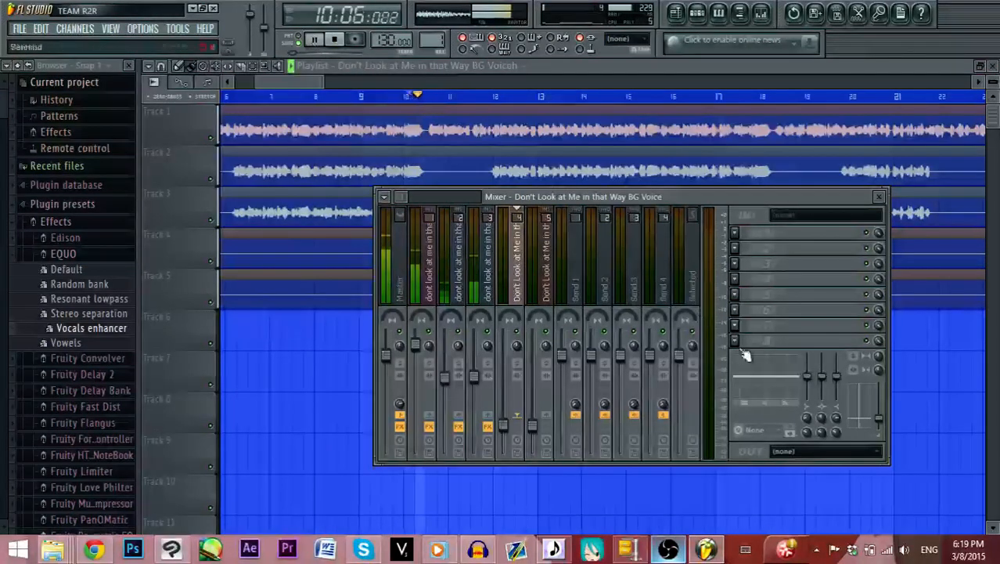
drag(822, 376, 822, 355)
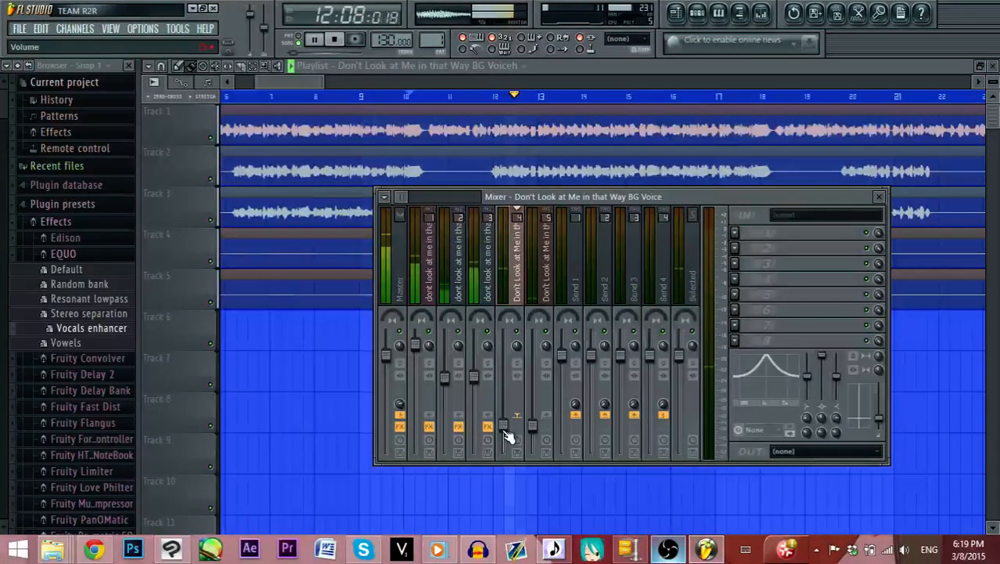
Drop the "harm", "main h" and BG Voiceh faders to the bottom and raise the BG Voice track's volume moderately during playback
drag(473, 377, 444, 452)
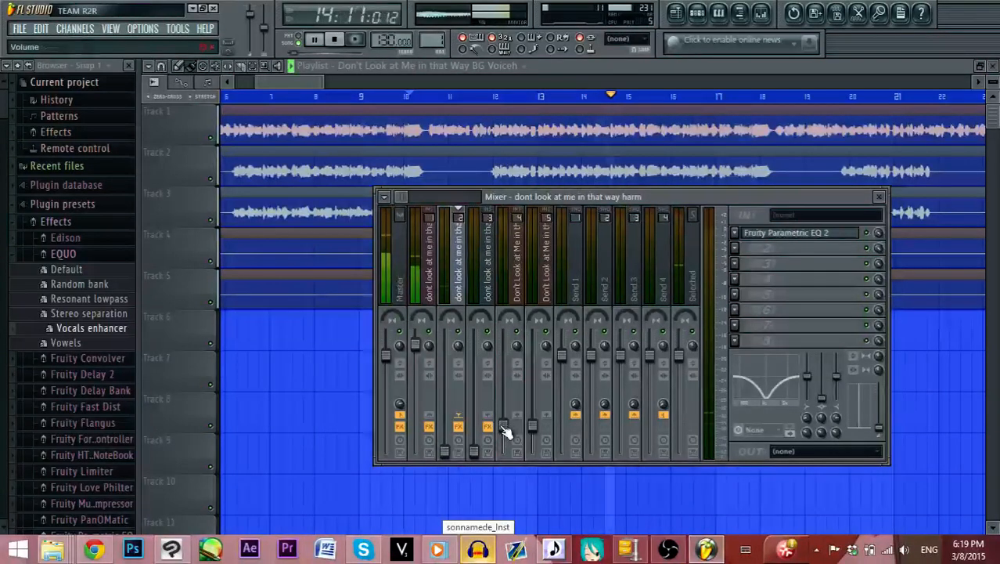
drag(504, 425, 503, 404)
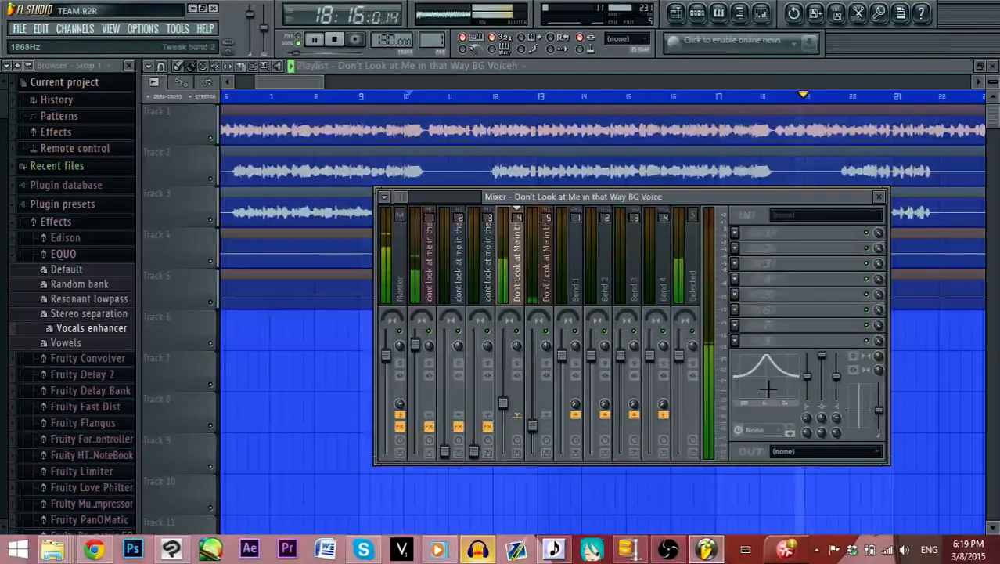
click(335, 41)
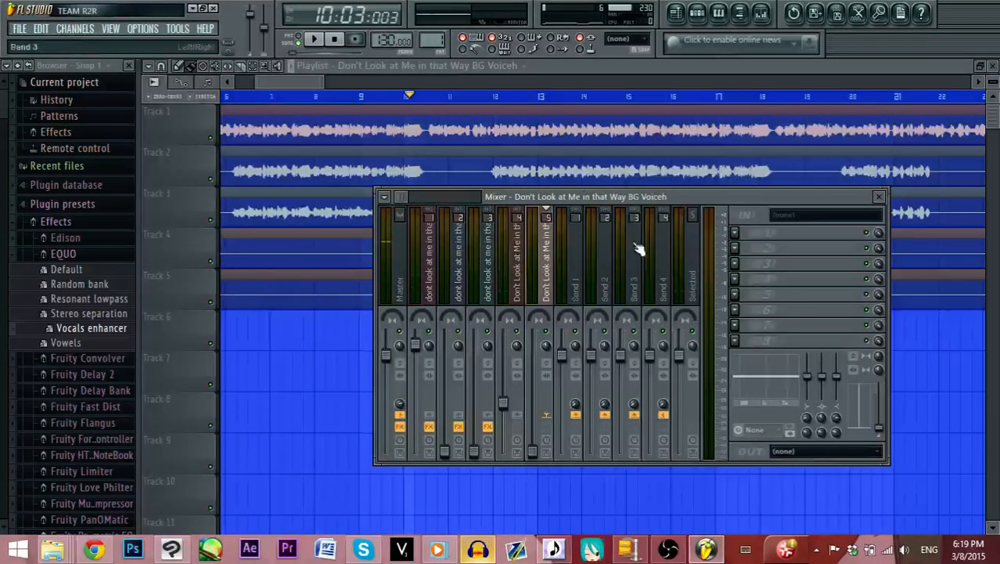
Cut the low and high bands of the BG Voice track's built-in EQ to -18.0 dB and audition the passage again
drag(657, 196, 631, 166)
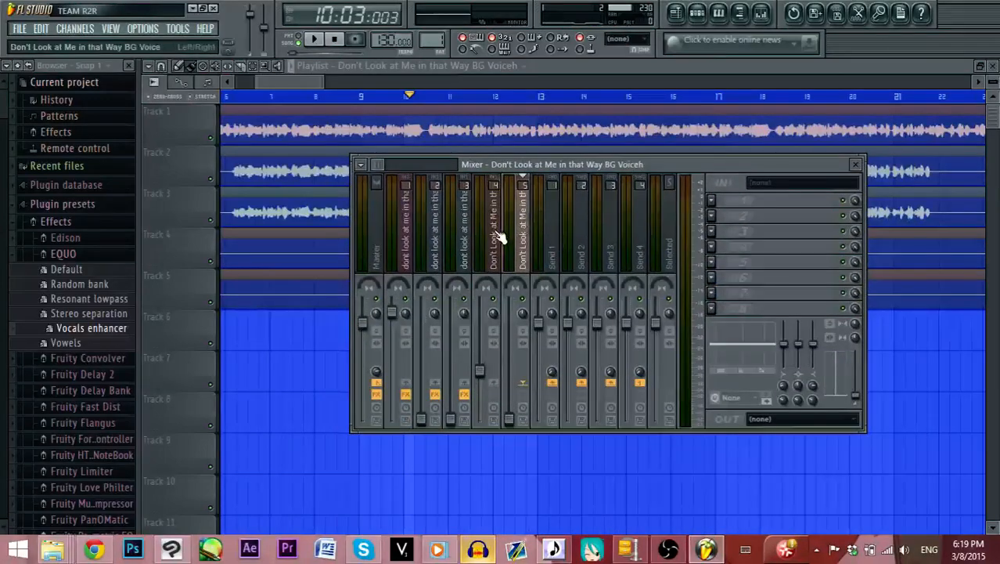
click(500, 235)
click(313, 39)
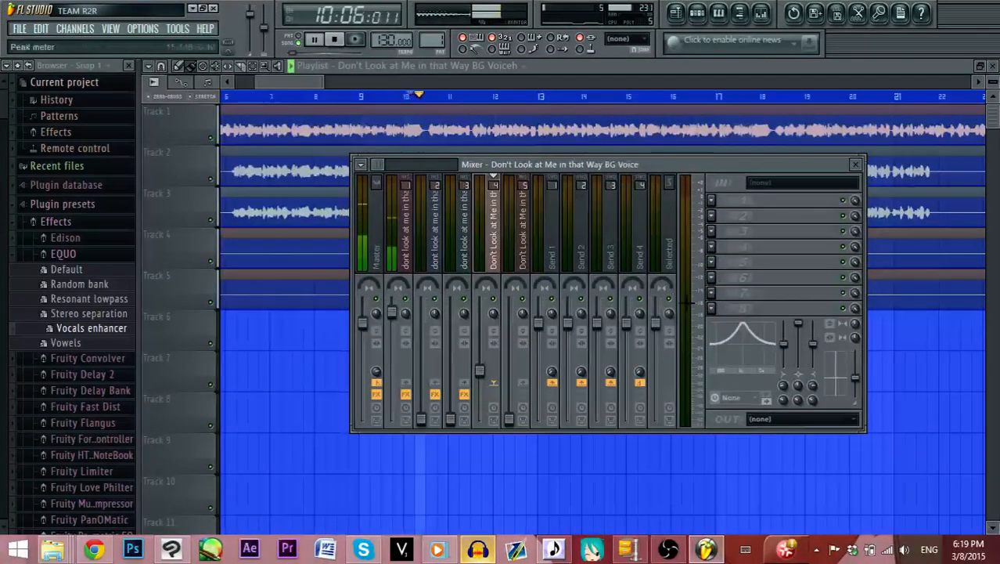
drag(783, 344, 813, 366)
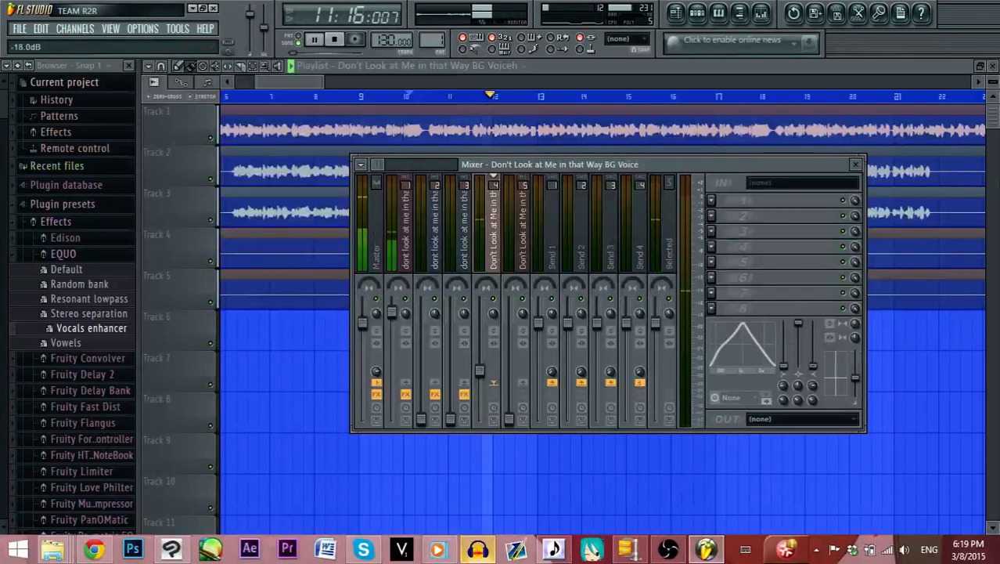
click(334, 39)
click(314, 40)
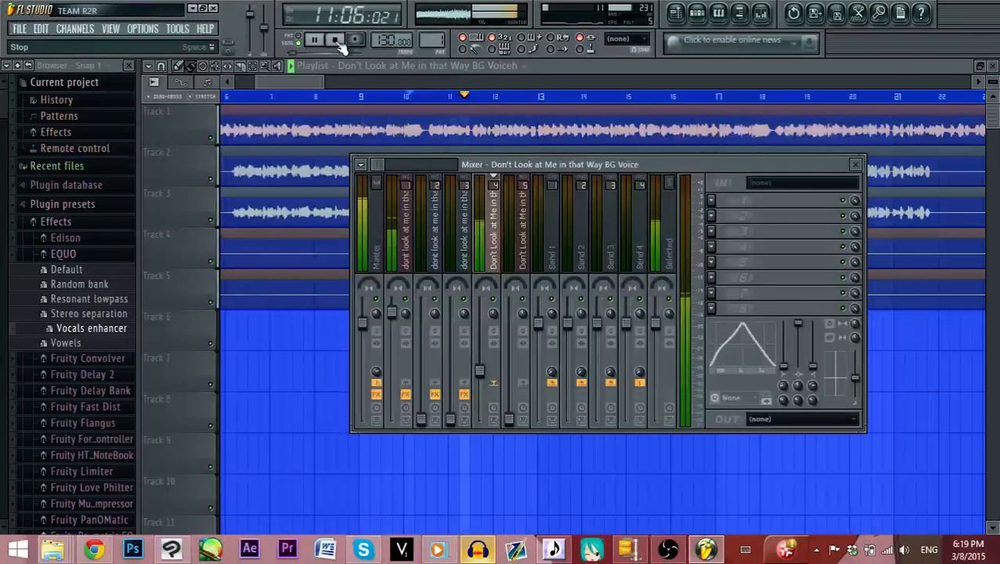
click(333, 39)
Raise the BG Voiceh track's volume to 47% and boost the middle band of its built-in EQ during playback
click(524, 266)
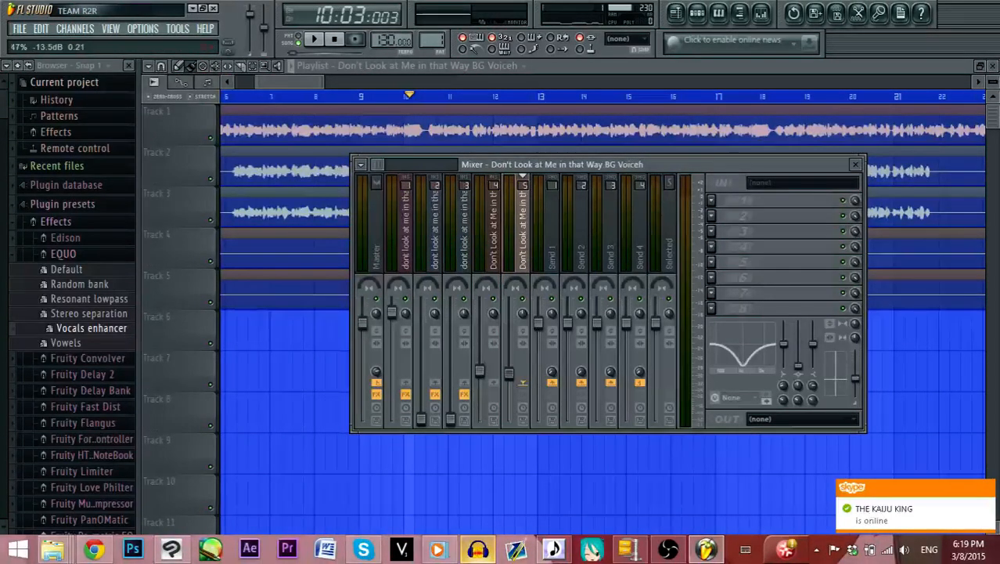
click(313, 40)
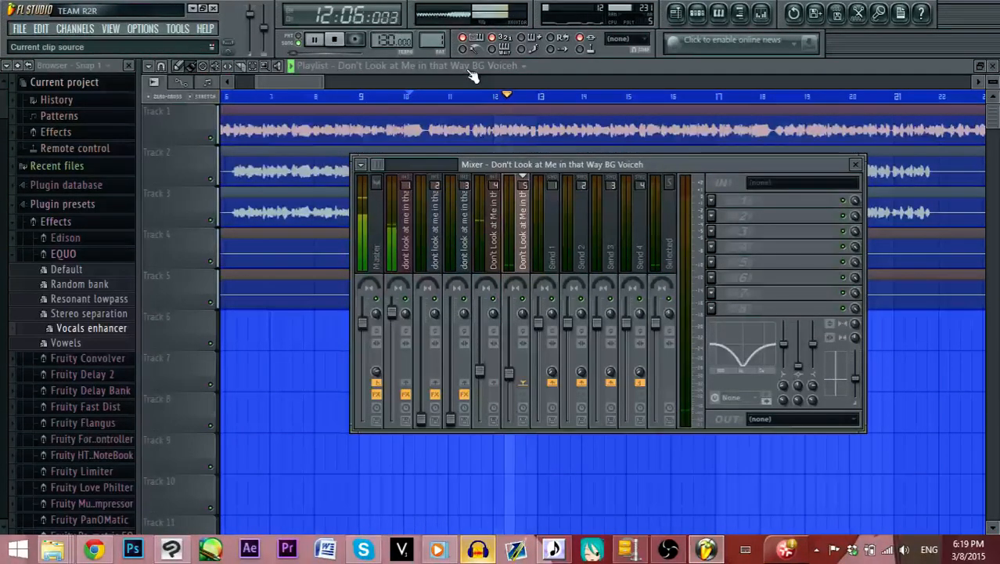
drag(563, 179, 525, 296)
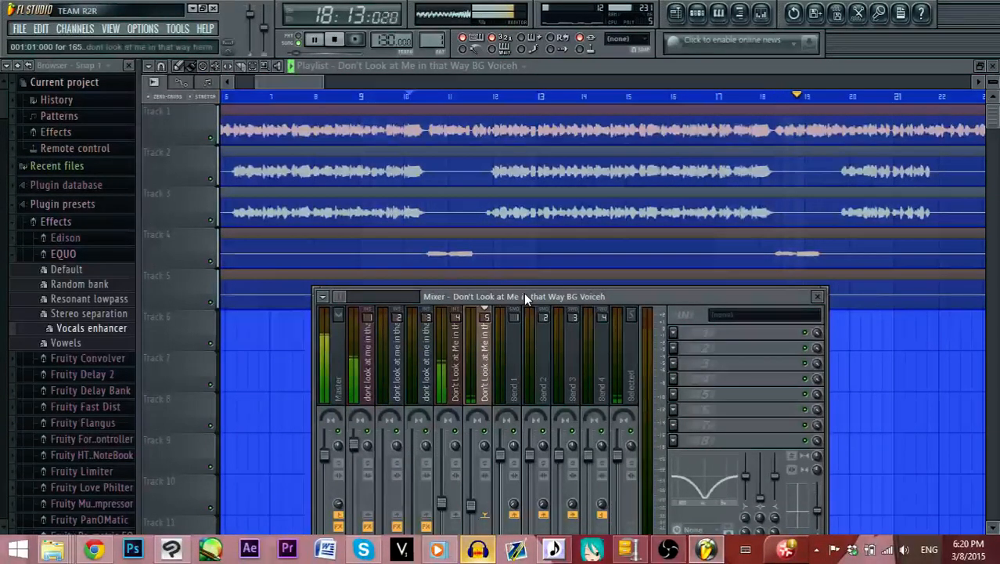
drag(524, 292, 521, 149)
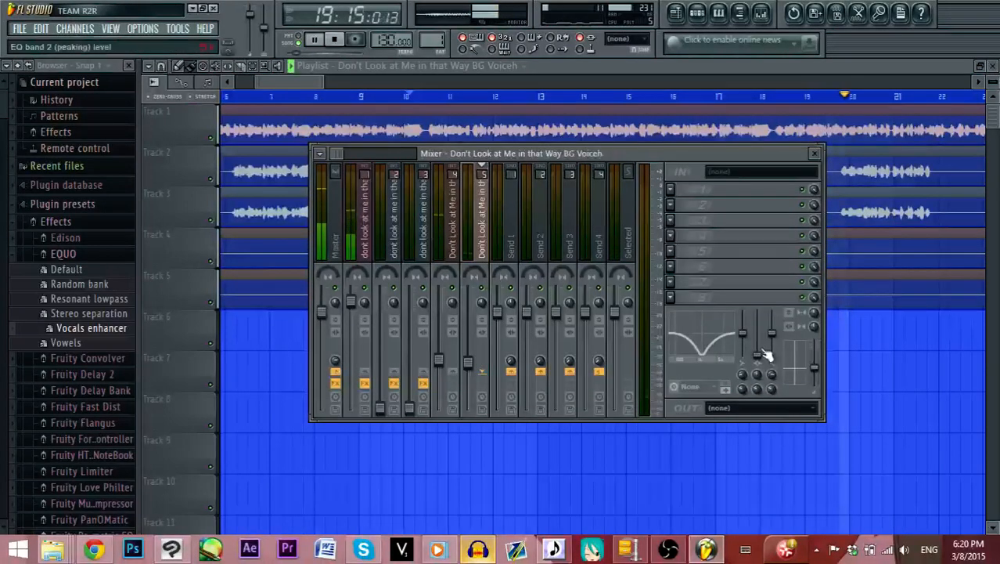
drag(757, 348, 762, 323)
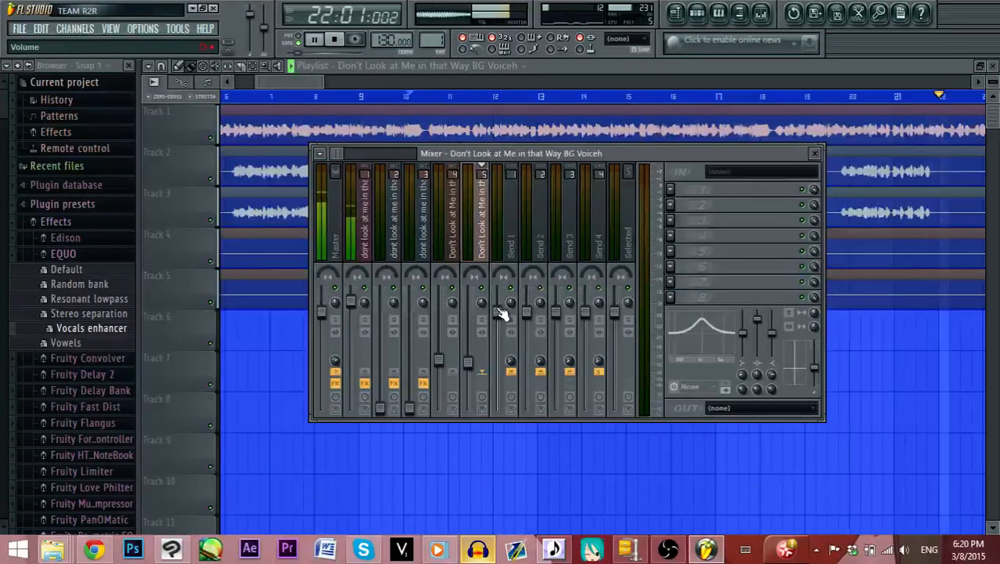
Play the section from about bar 40 and cut the low and high bands of the BG Voiceh track's built-in EQ
drag(287, 83, 407, 92)
click(397, 97)
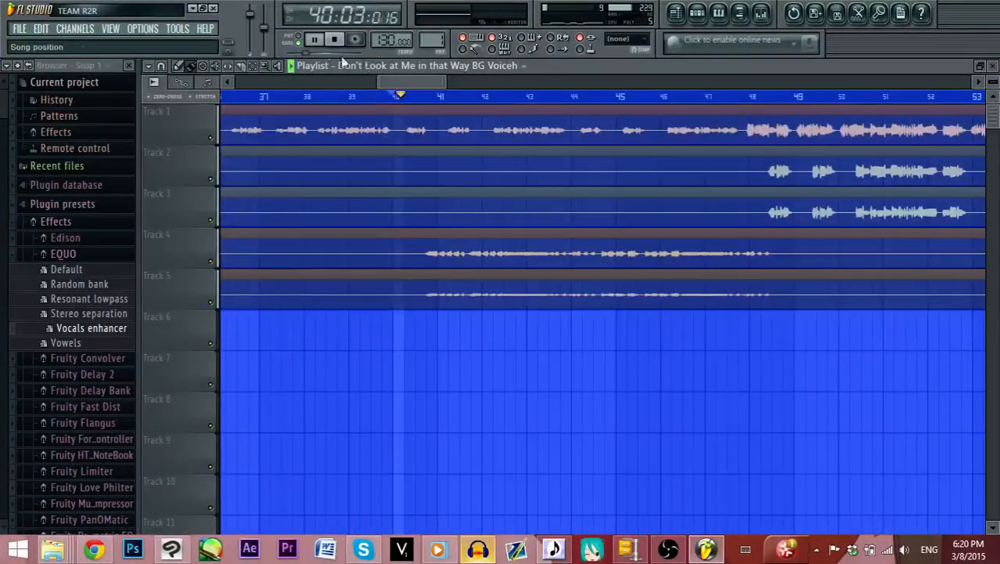
click(762, 14)
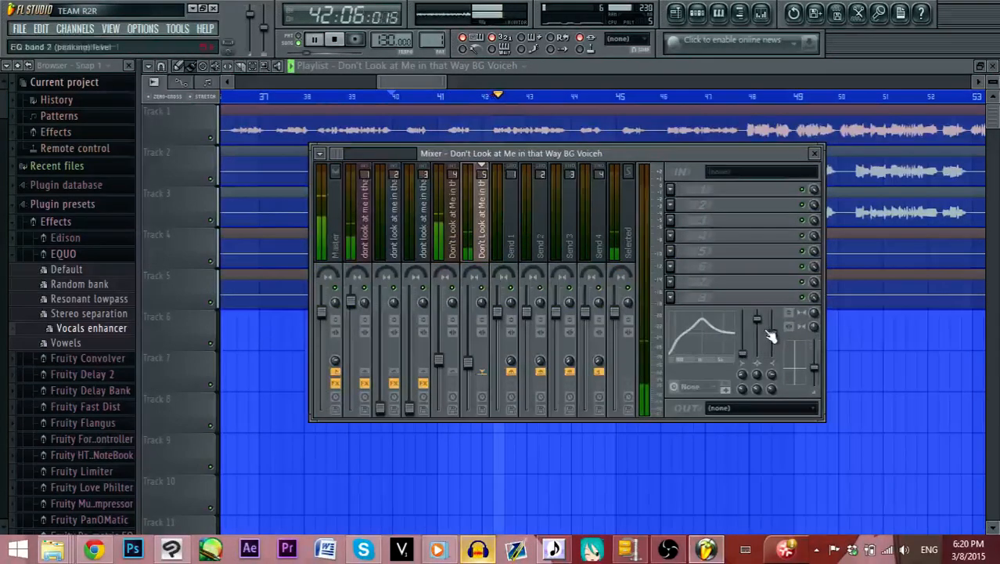
drag(771, 335, 771, 353)
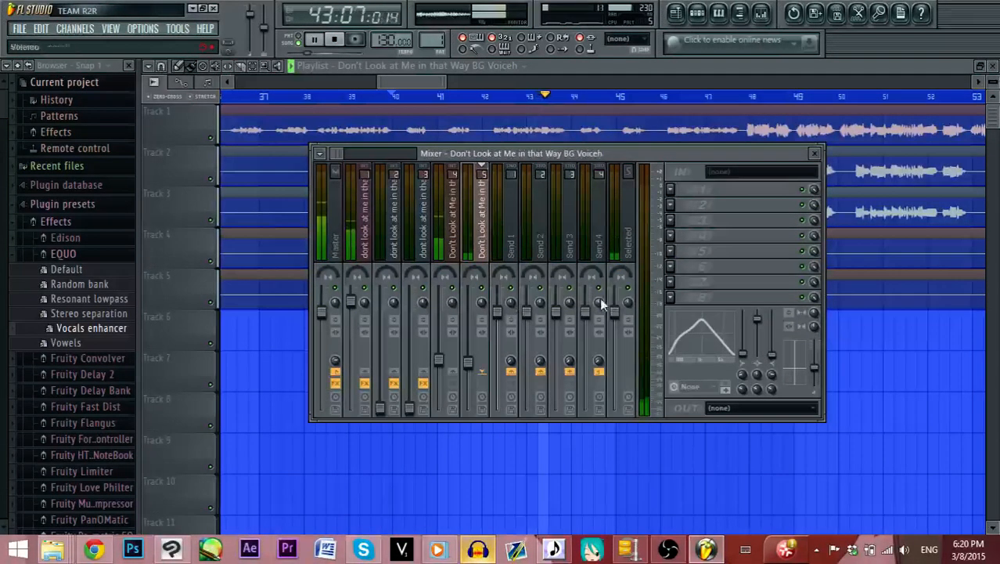
Lower the BG Voice track's volume to 46% and the BG Voiceh track's volume to 38%, and stop playback
click(440, 363)
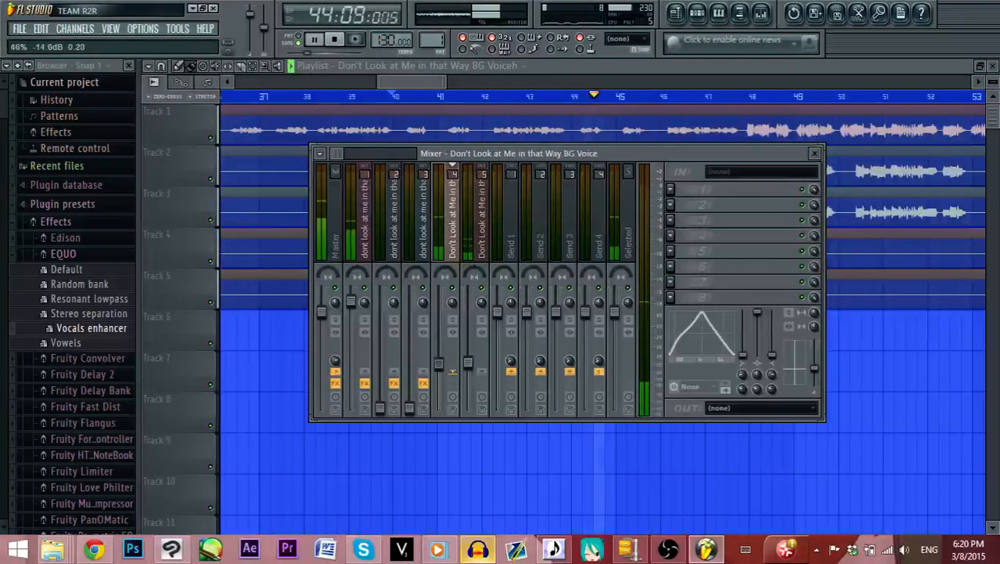
drag(468, 361, 468, 371)
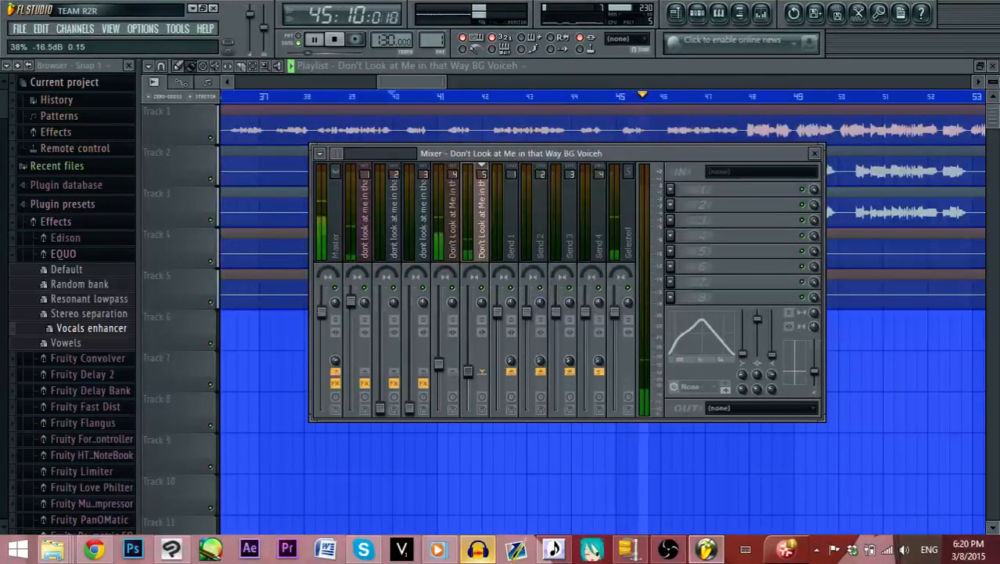
click(335, 39)
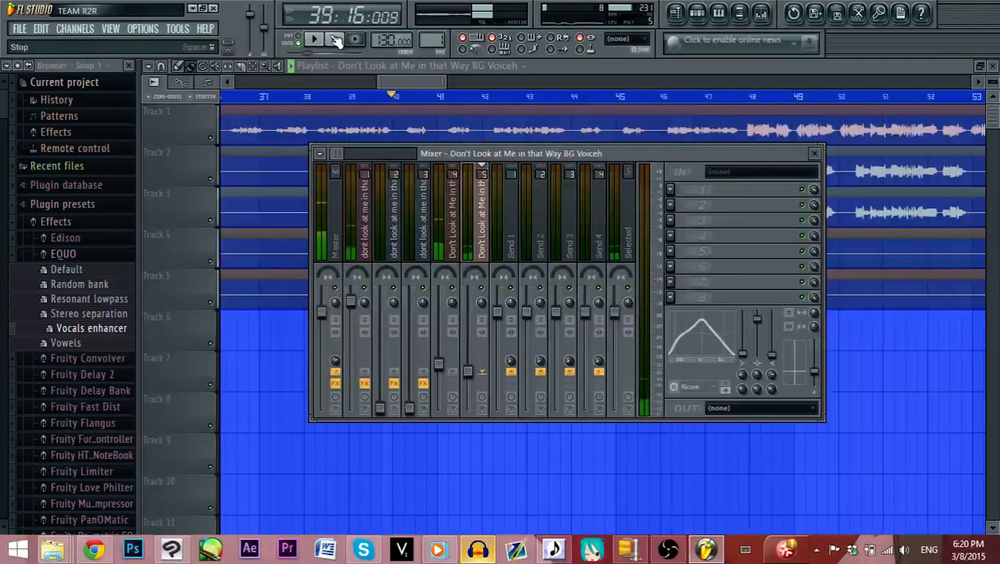
Load Fruity Parametric EQ 2 into the BG Voice track's first effect slot
click(460, 252)
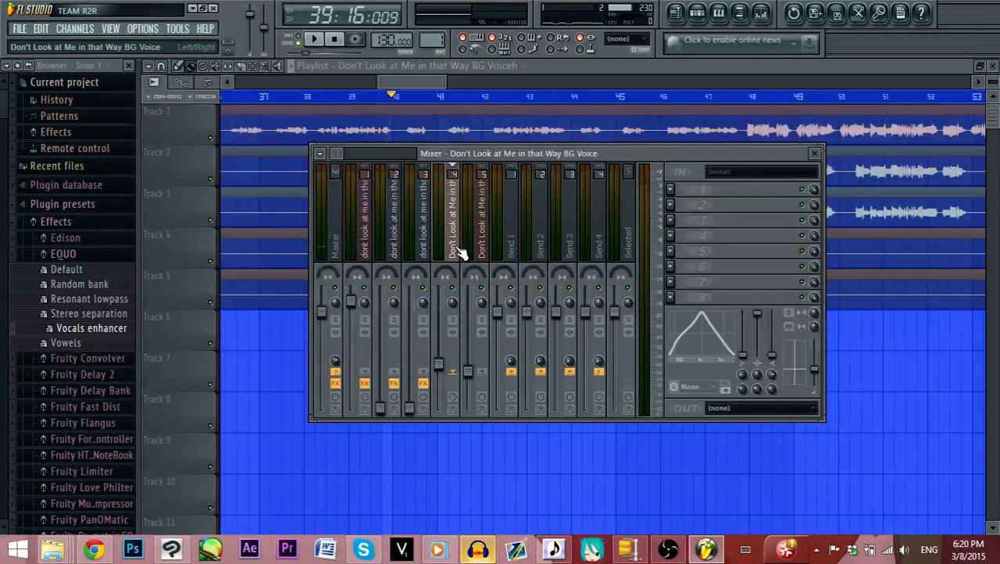
click(672, 190)
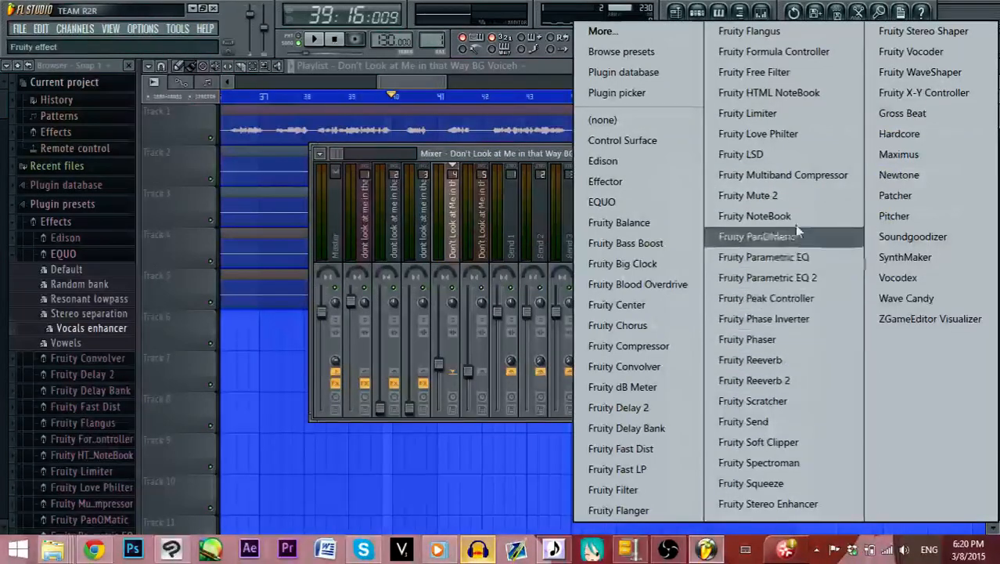
click(797, 276)
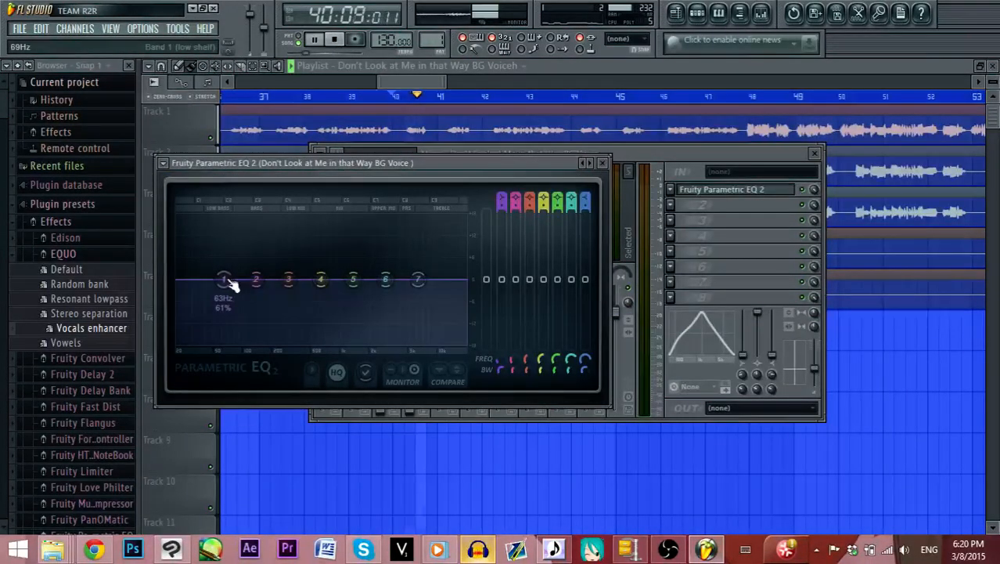
In the BG Voice Parametric EQ 2, boost bands 1 and 7 and cut bands 2 through 6 during playback
drag(223, 280, 216, 233)
drag(256, 279, 266, 319)
drag(288, 279, 335, 305)
drag(353, 280, 369, 301)
drag(386, 280, 462, 224)
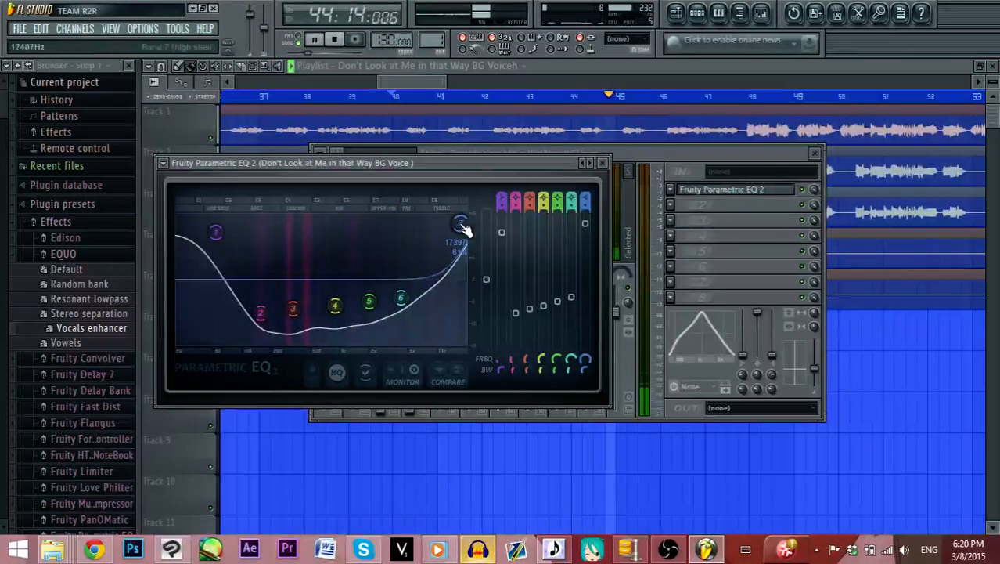
Raise bands 3 and 5 of the BG Voice equalizer slightly above zero and move its window clear of the mixer's track names
drag(293, 307, 308, 280)
drag(373, 304, 373, 276)
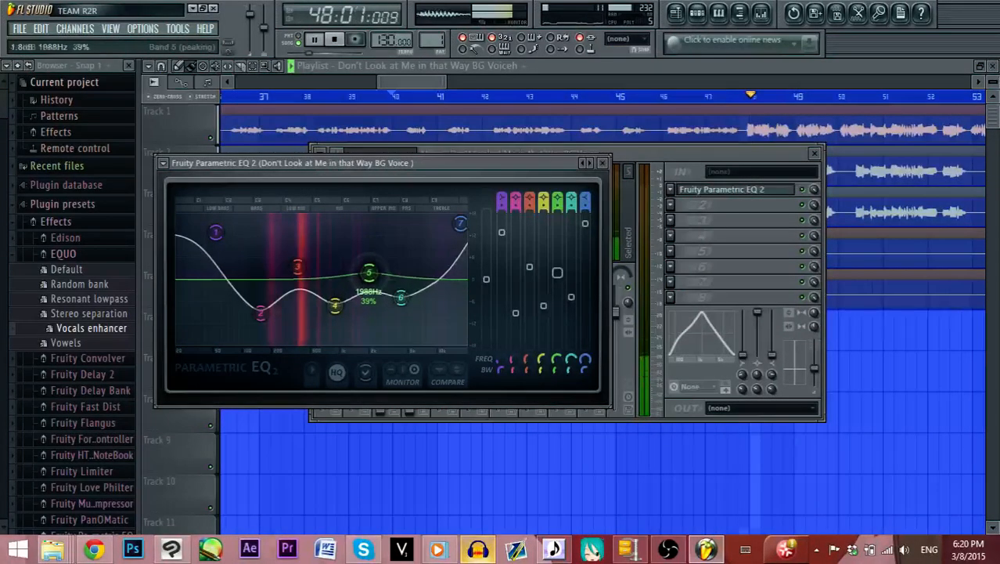
click(334, 40)
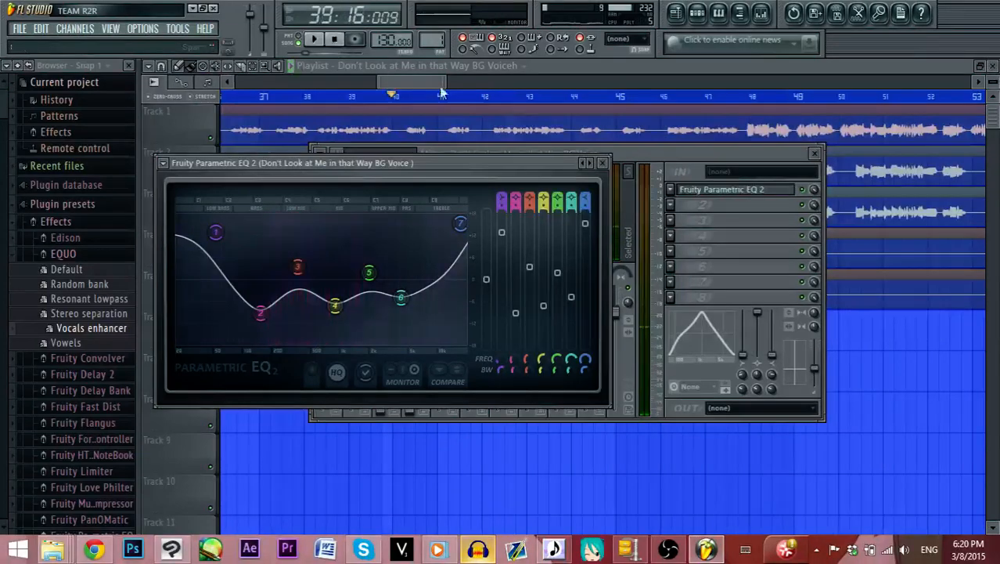
drag(569, 171, 567, 340)
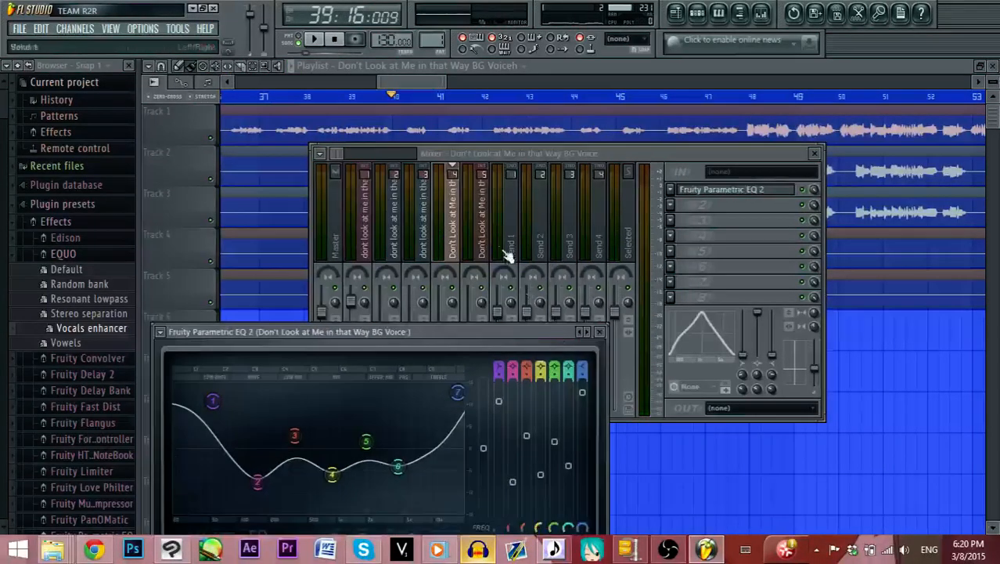
Load Fruity Parametric EQ 2 into the BG Voiceh track's first effect slot
click(483, 243)
click(671, 190)
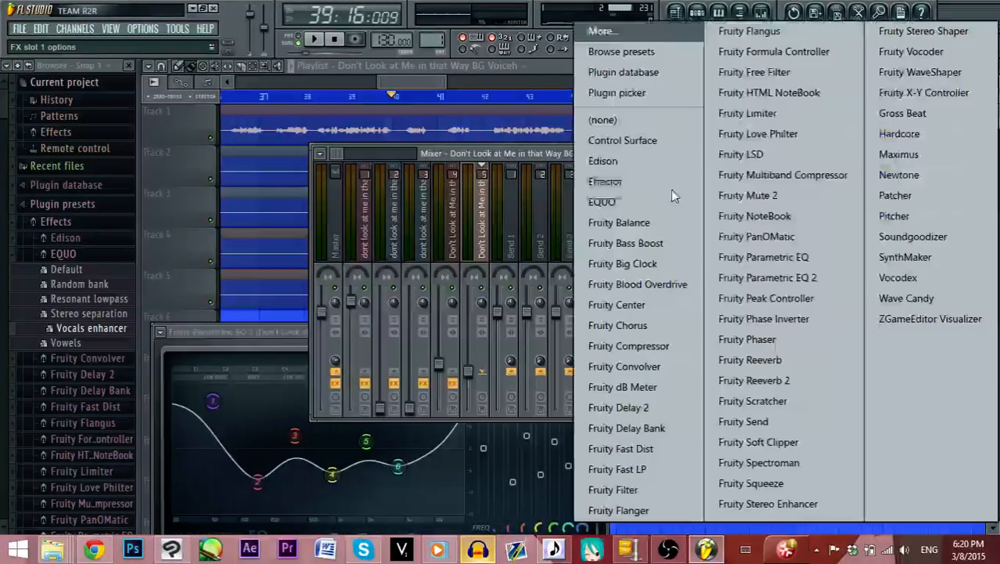
click(787, 273)
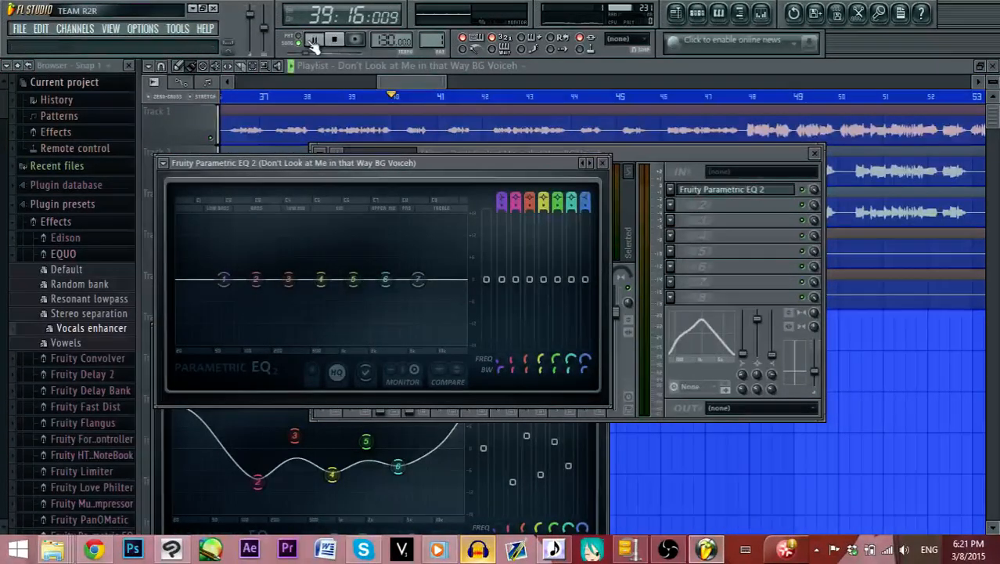
Try boosting bands 2, 3 and 6 and cutting bands 1, 4, 5 and 7 of the BG Voiceh equalizer during playback
drag(223, 278, 192, 338)
drag(256, 279, 246, 238)
drag(288, 279, 330, 285)
drag(417, 278, 450, 318)
drag(385, 280, 406, 253)
drag(353, 279, 326, 332)
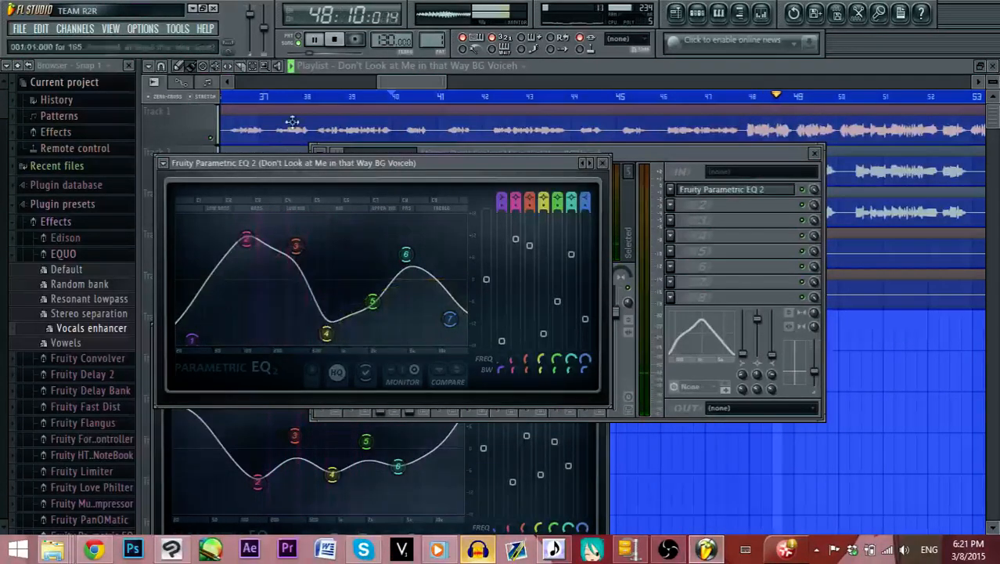
click(335, 41)
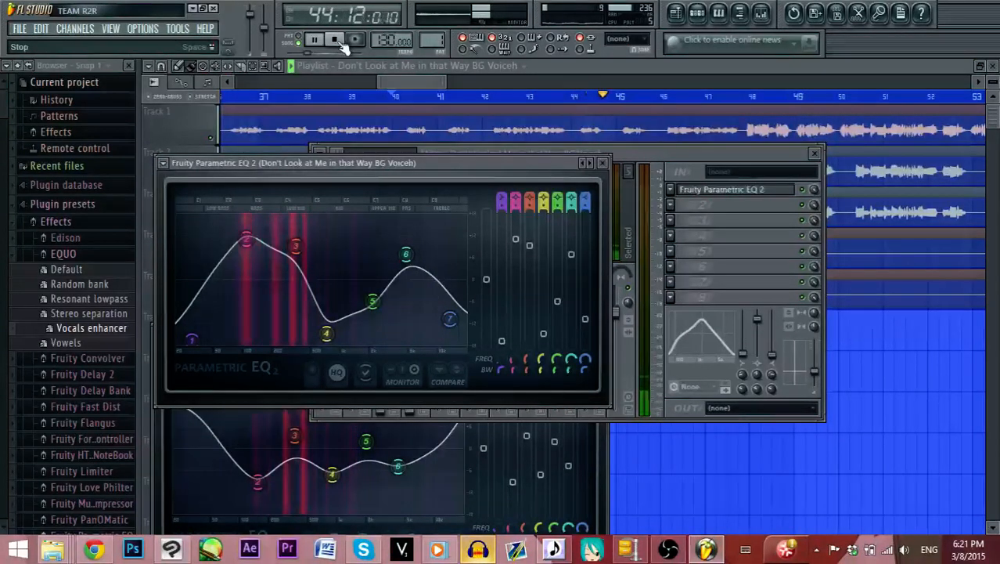
click(342, 45)
Audition the BG Voiceh equalizer's neighbouring presets during playback and return to the flat default preset
click(673, 153)
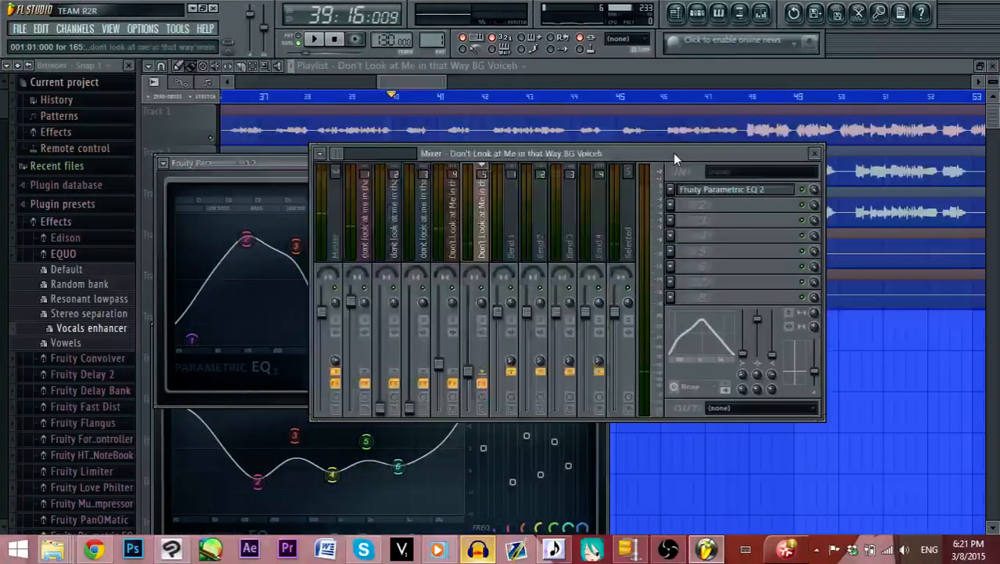
click(253, 164)
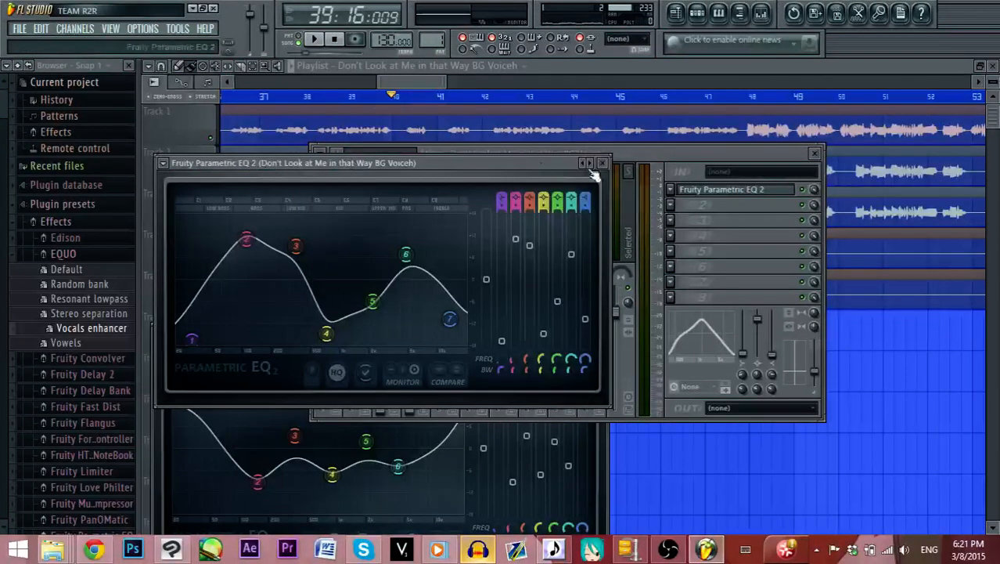
click(600, 166)
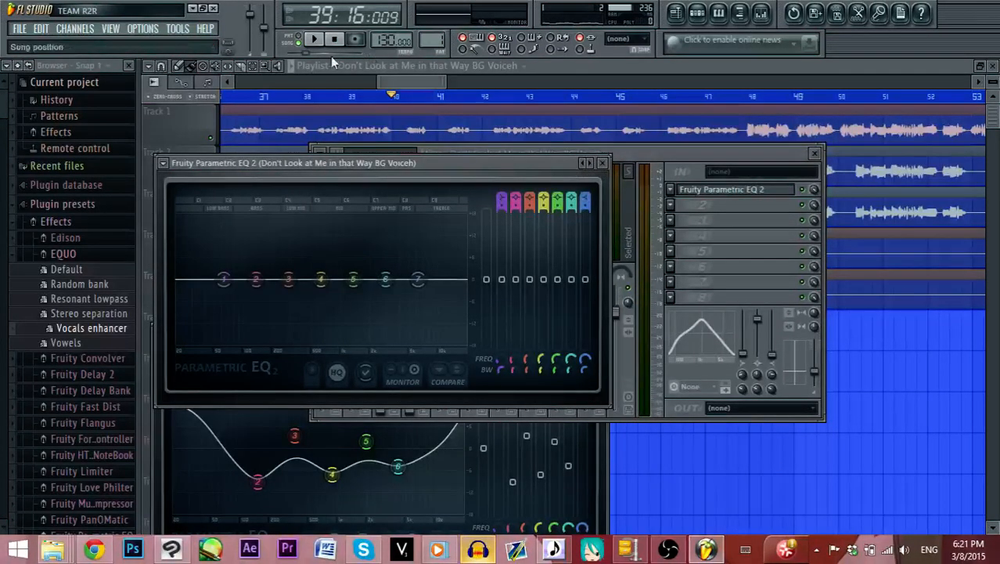
click(583, 162)
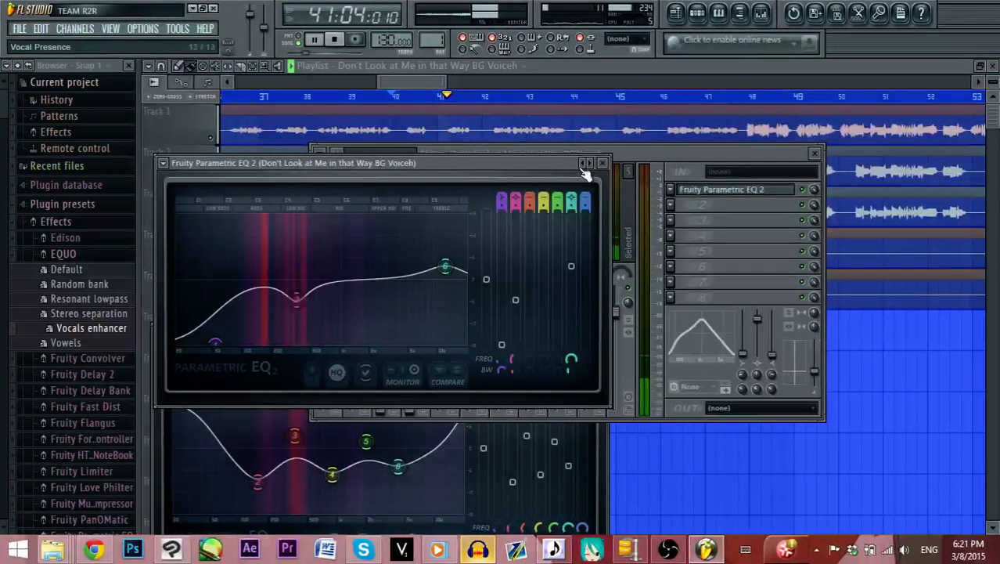
click(582, 166)
click(583, 166)
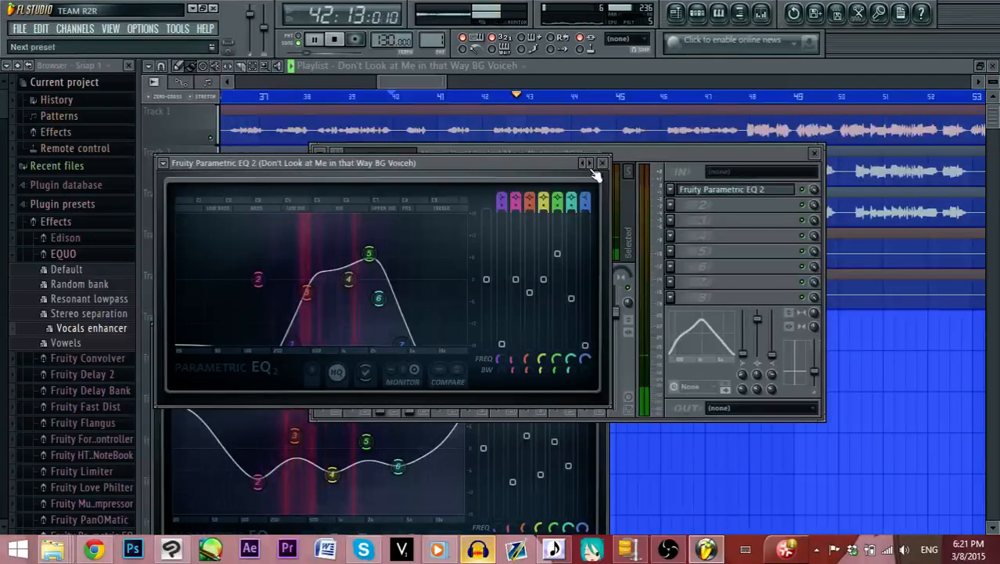
click(591, 166)
click(590, 165)
click(591, 164)
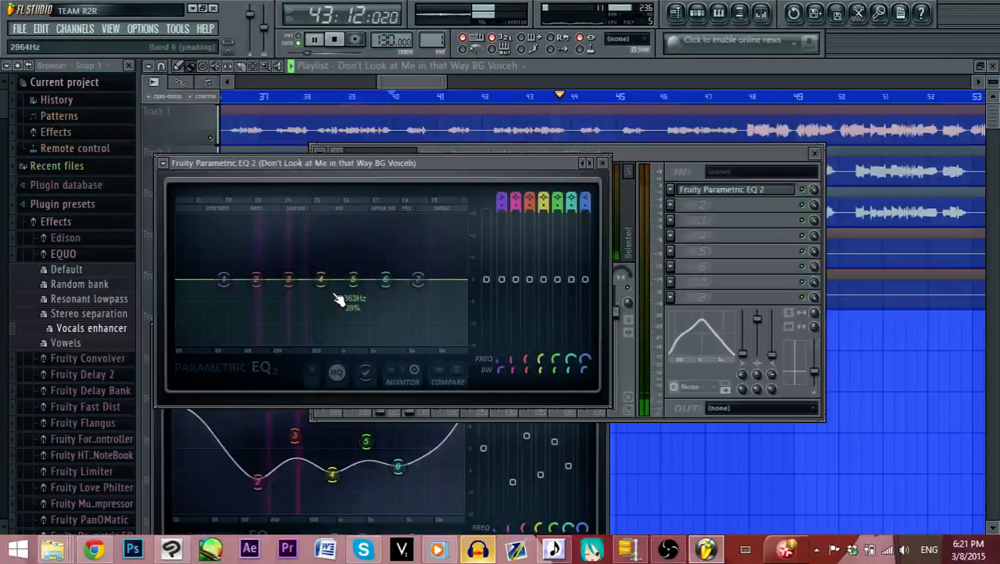
In the BG Voiceh equalizer, boost bands 2, 4 and 6 and cut bands 1, 3, 5 and 7 during playback
drag(225, 282, 191, 338)
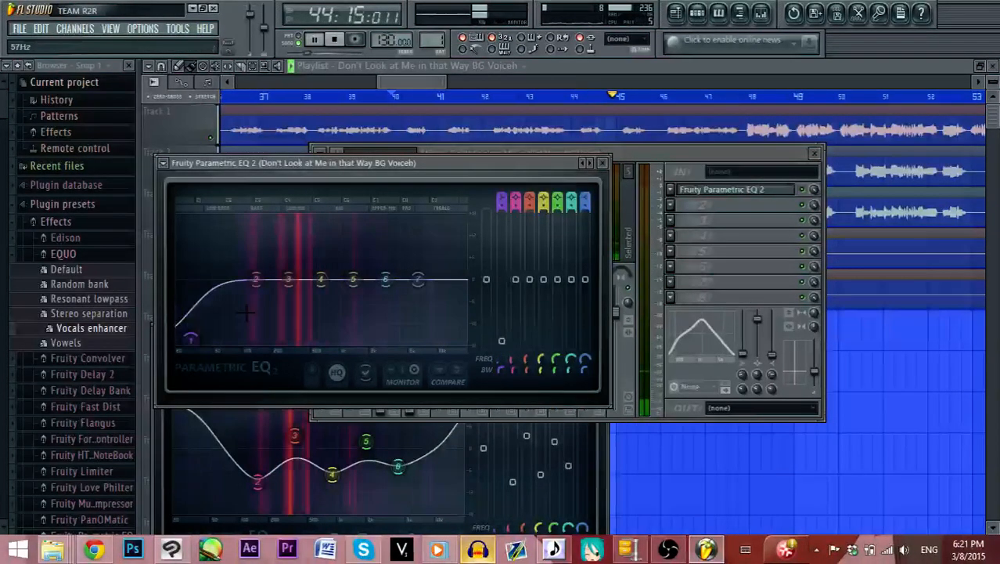
drag(256, 280, 239, 234)
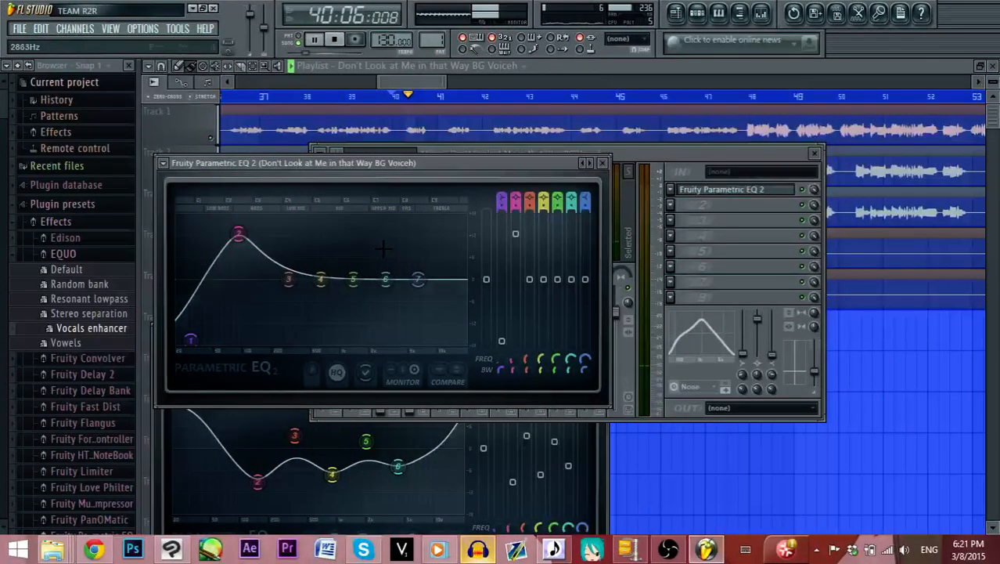
drag(321, 279, 335, 252)
drag(289, 279, 277, 293)
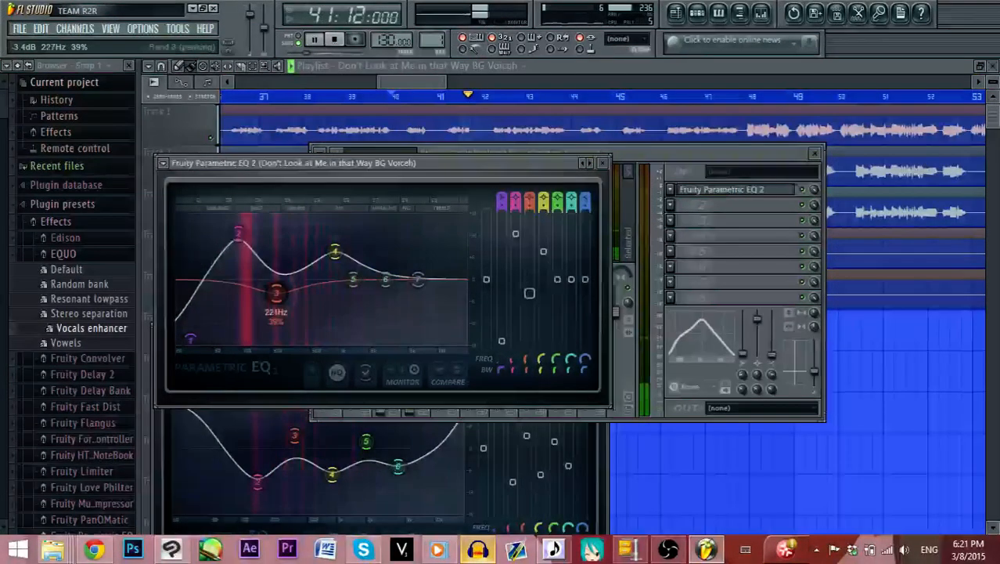
drag(385, 280, 393, 248)
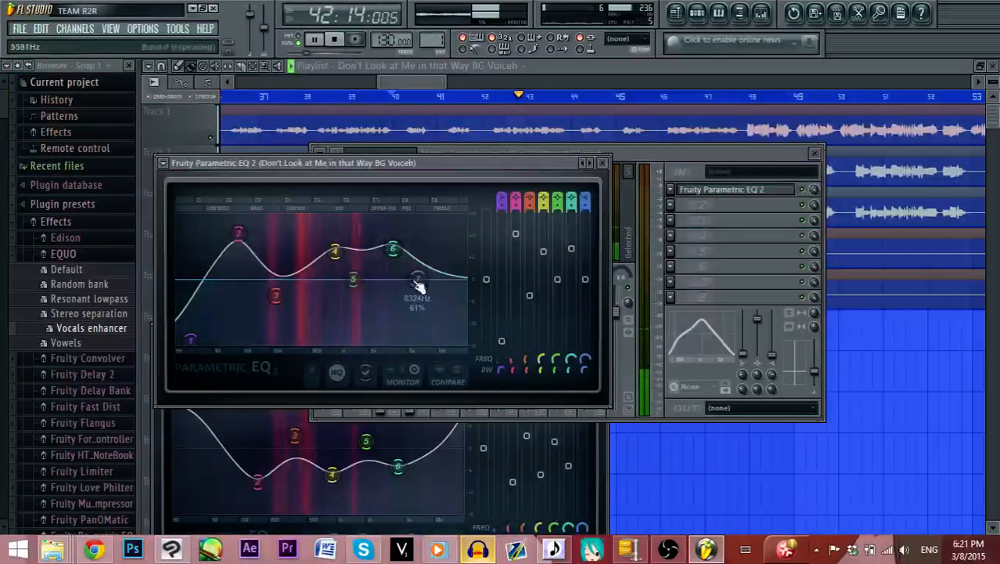
drag(419, 286, 455, 322)
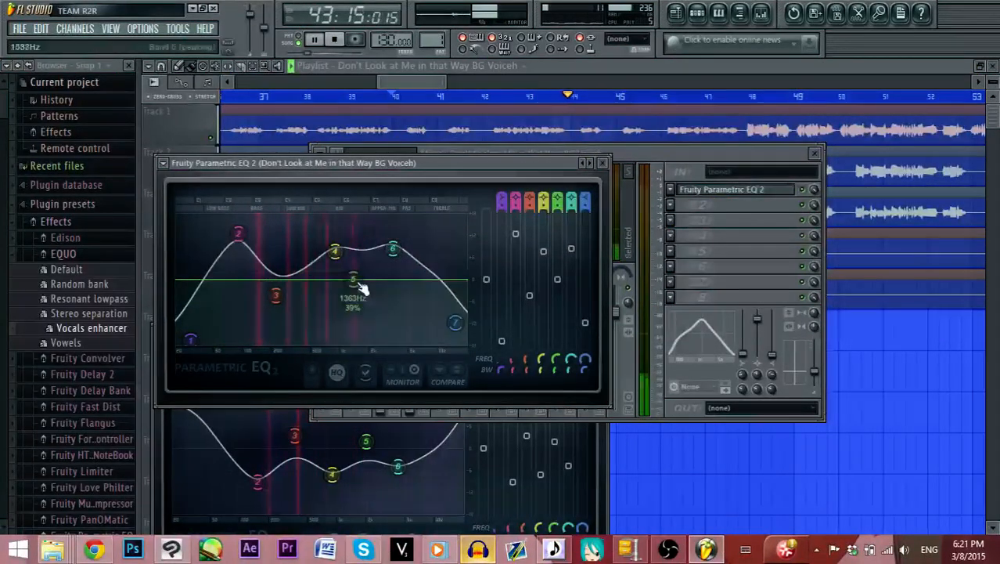
mouse_move(361, 290)
mouse_down()
mouse_move(365, 316)
mouse_move(354, 310)
mouse_move(368, 288)
mouse_up()
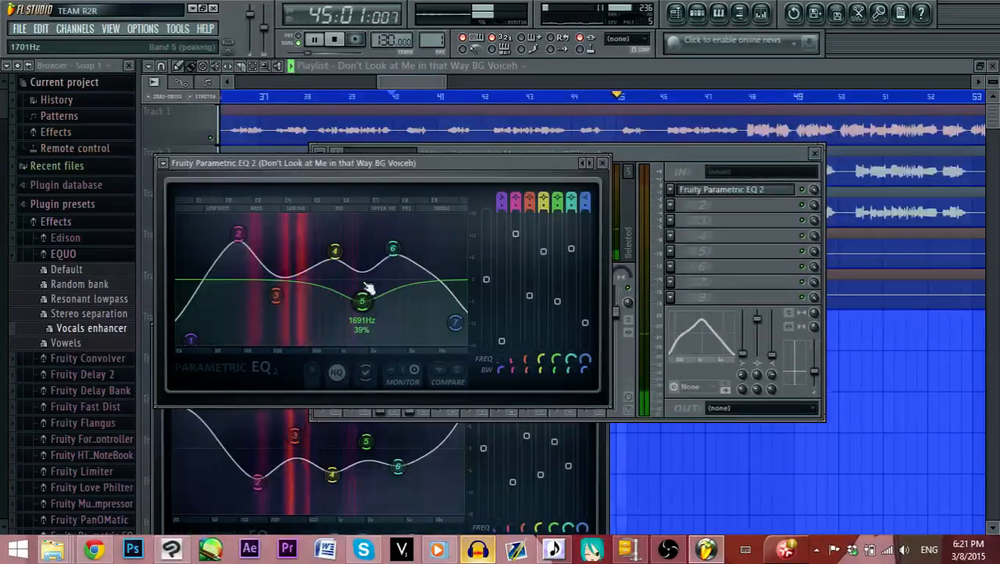
Close both background voice equalizers, stop playback and return the song position to the start
click(602, 163)
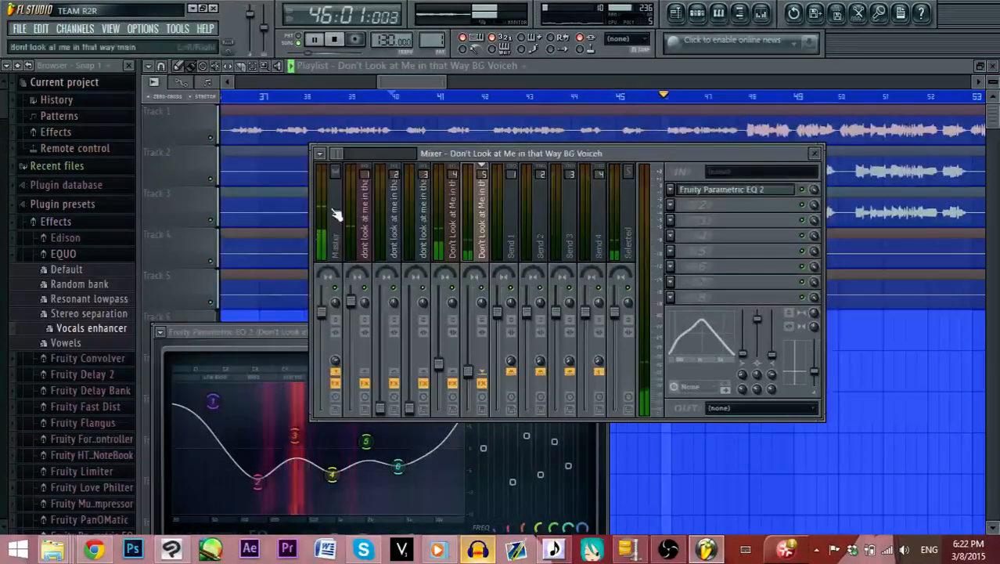
click(272, 340)
click(609, 325)
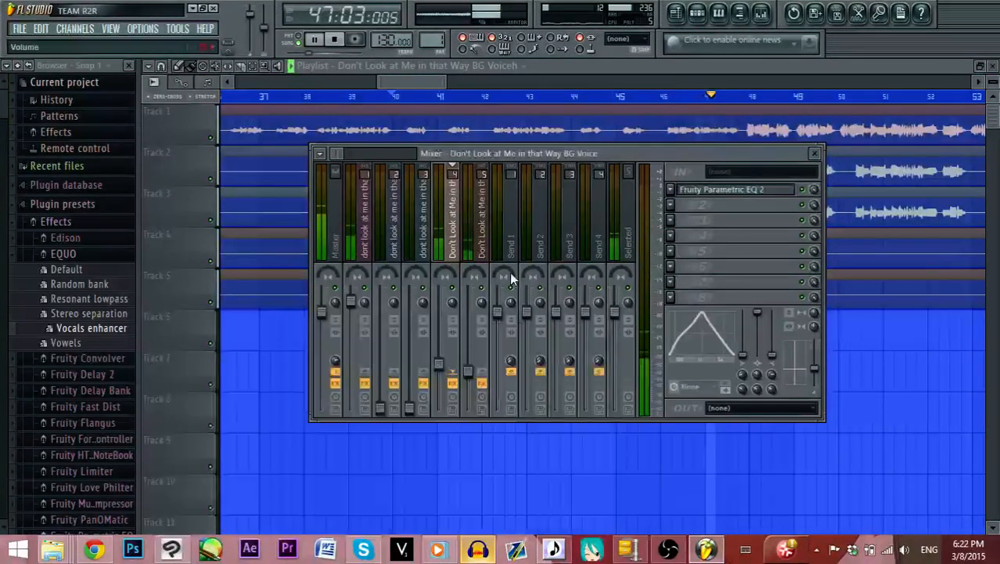
click(339, 41)
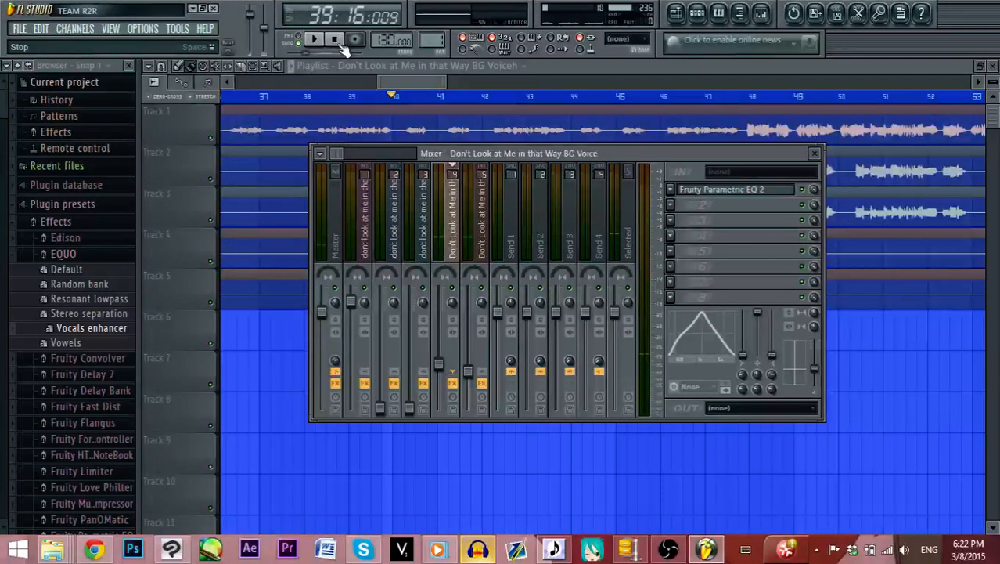
drag(393, 82, 197, 100)
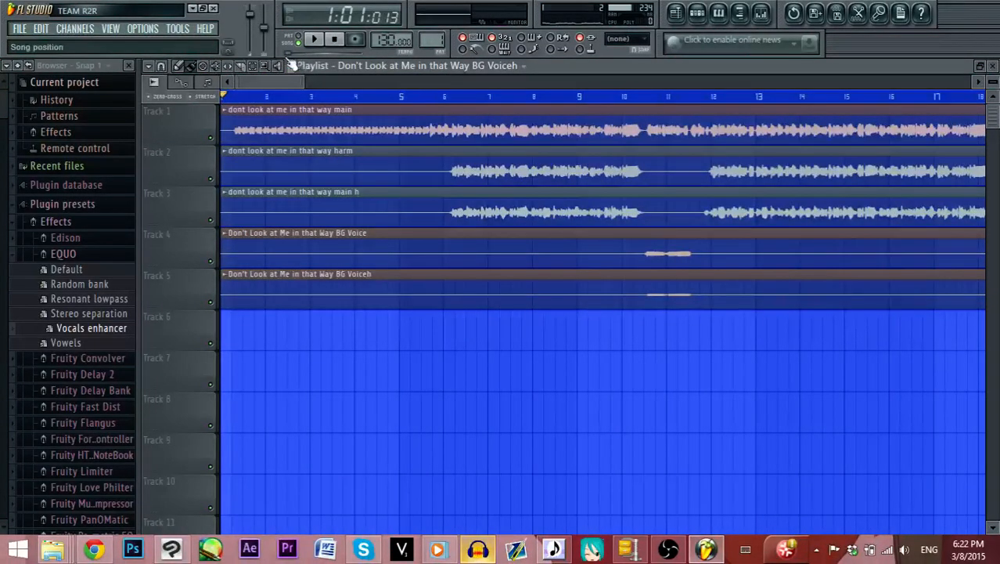
Load Fruity Reeverb 2 into the Master track's first effect slot in the mixer
click(761, 12)
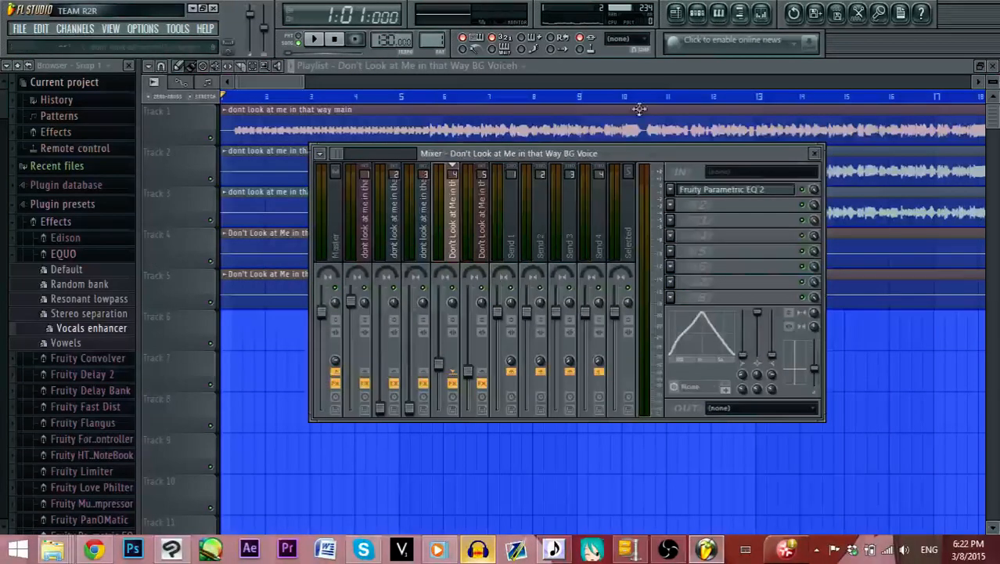
click(335, 225)
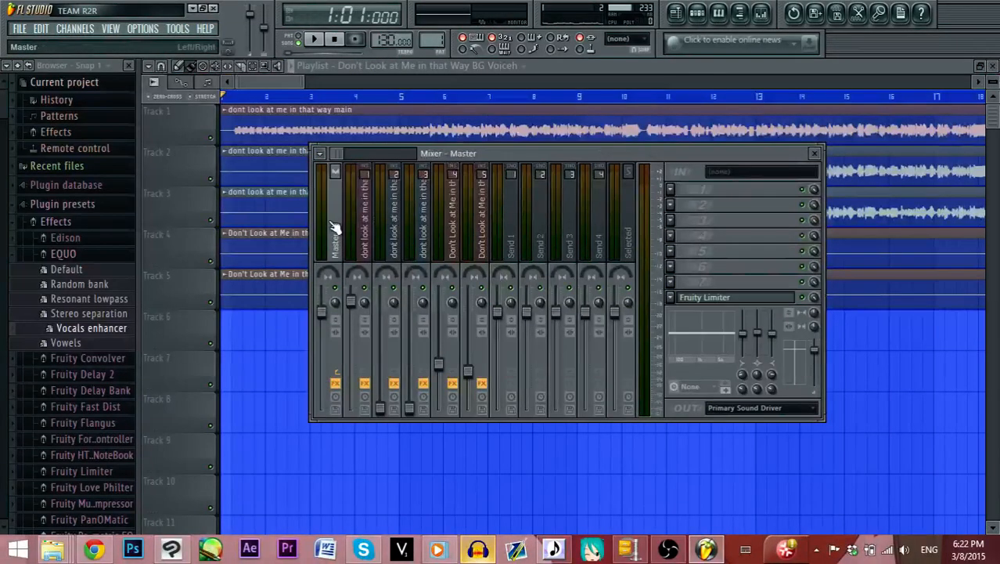
click(673, 189)
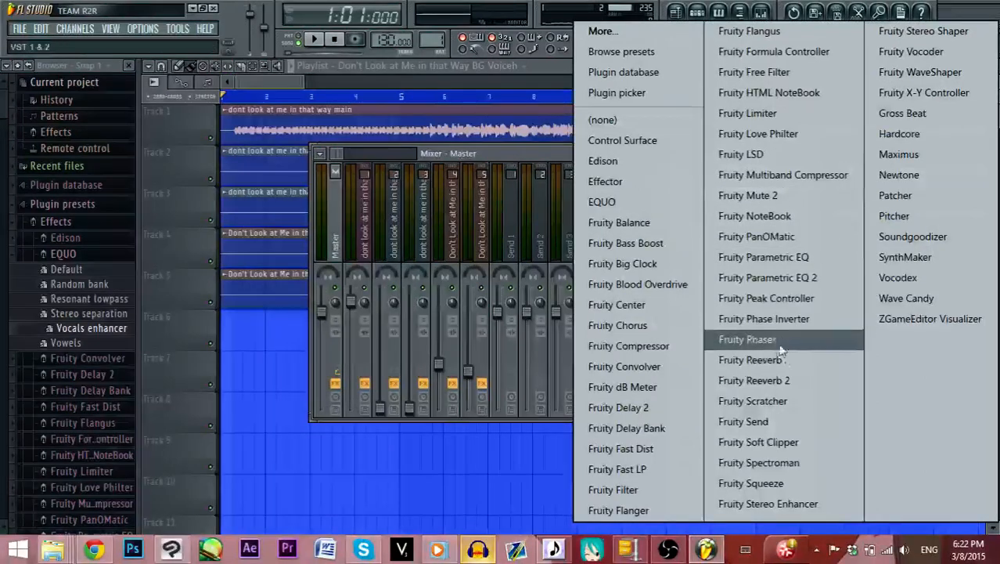
click(756, 381)
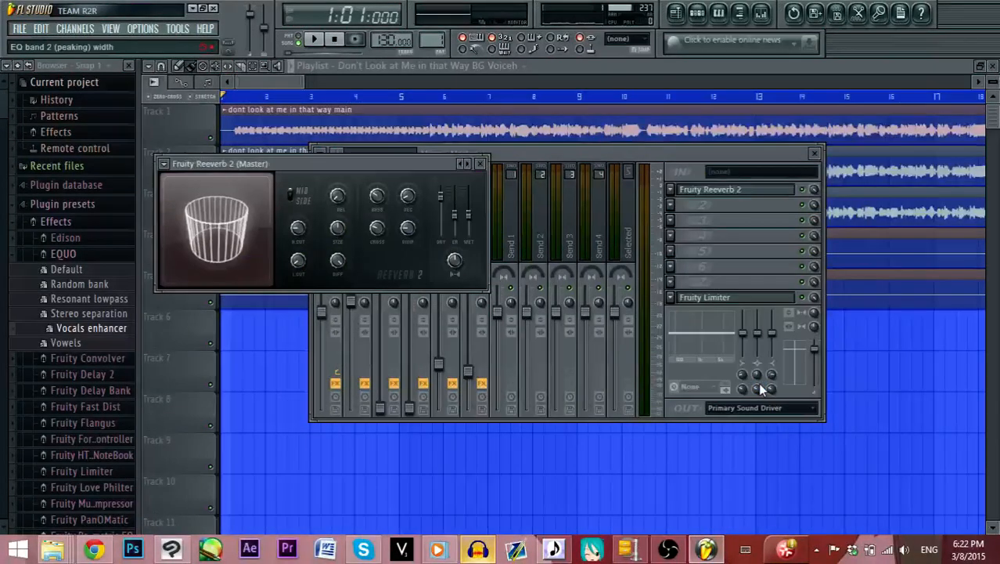
Raise the harm track's volume to 80% and the main h track's volume to 82%
click(583, 192)
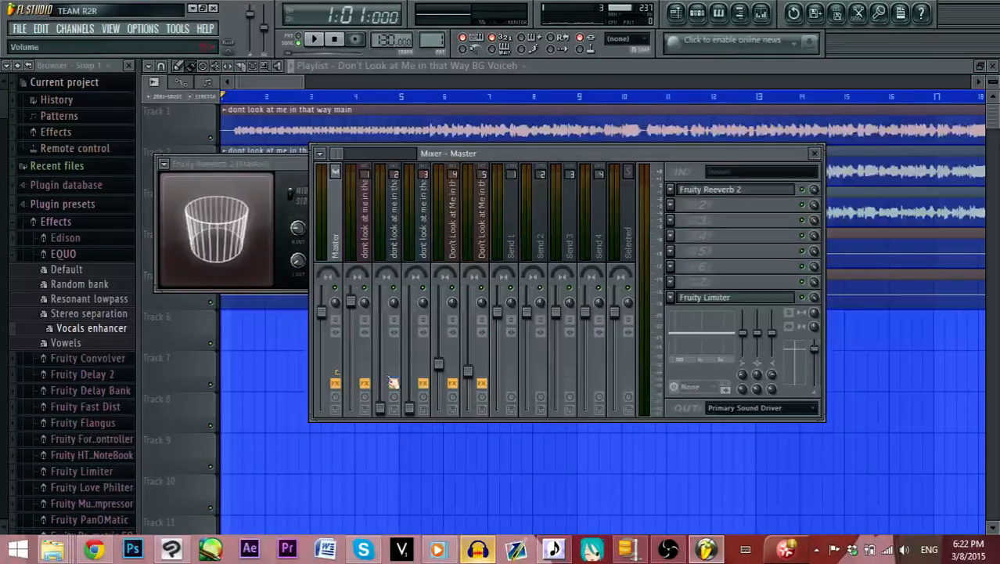
drag(383, 402, 408, 390)
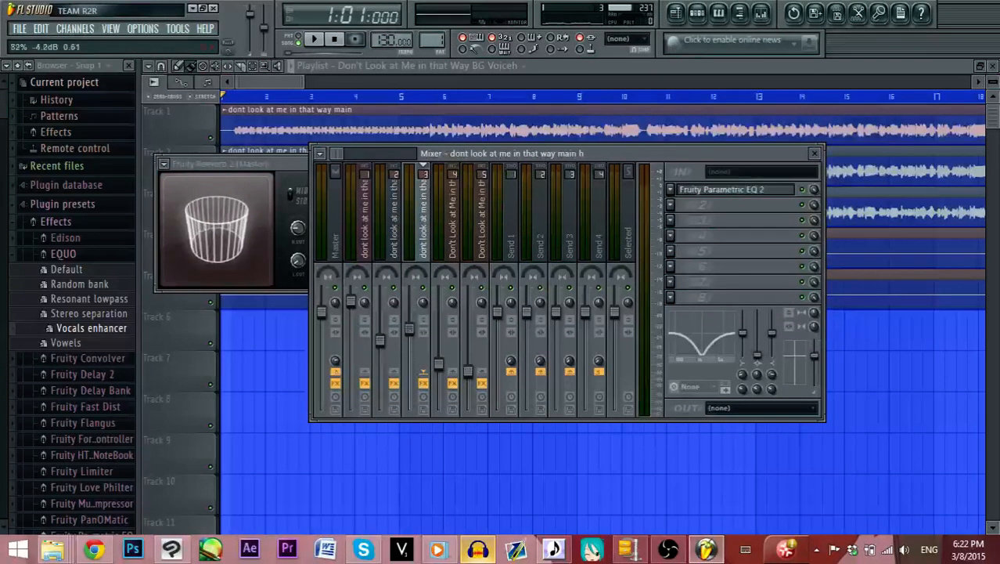
drag(384, 349, 384, 339)
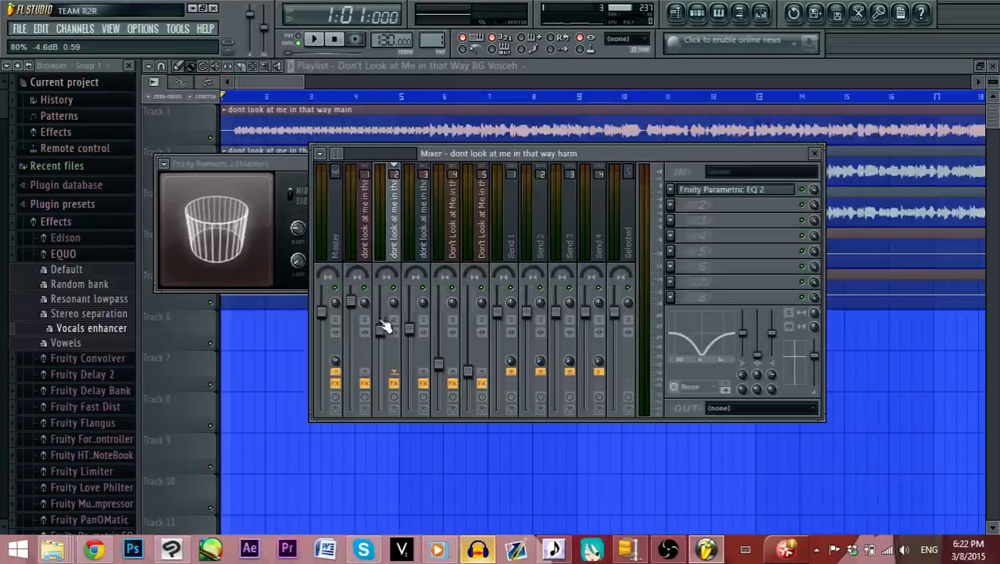
During playback, lower the main h track's volume and slightly raise the harm, BG Voice and BG Voiceh volumes
click(315, 41)
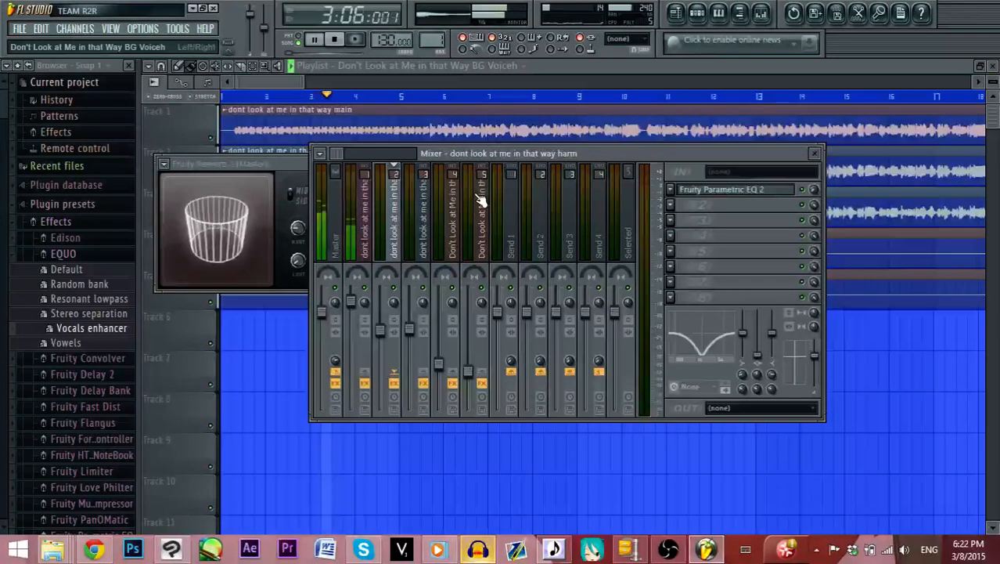
drag(464, 153, 404, 179)
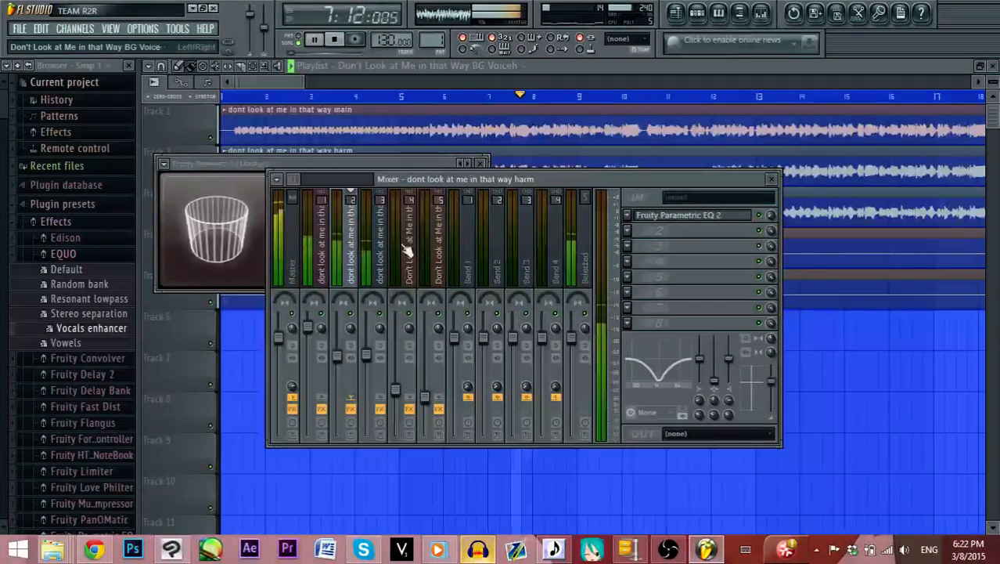
mouse_move(366, 354)
mouse_down()
mouse_move(366, 369)
mouse_move(337, 353)
mouse_move(366, 363)
mouse_up()
mouse_move(424, 397)
mouse_down()
mouse_move(395, 383)
mouse_move(423, 392)
mouse_up()
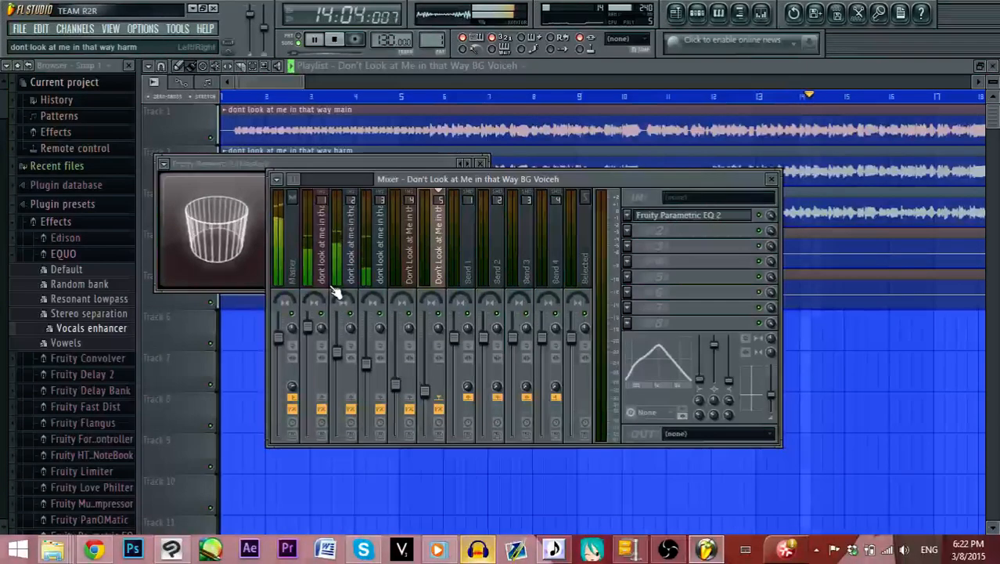
In the Master track's Fruity Reeverb 2, raise the dry level slightly and lower the early reflection and wet levels
click(336, 161)
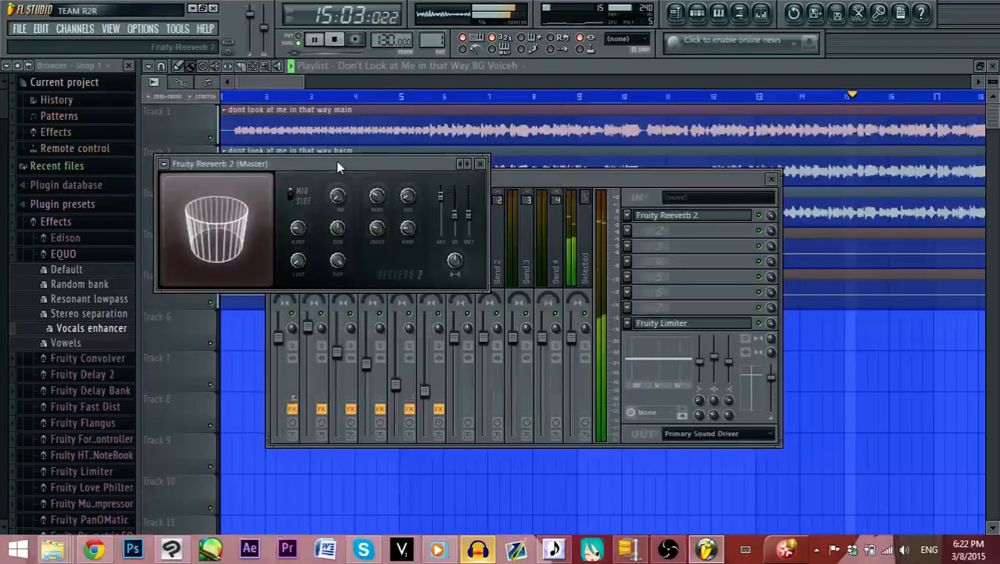
drag(441, 212, 467, 222)
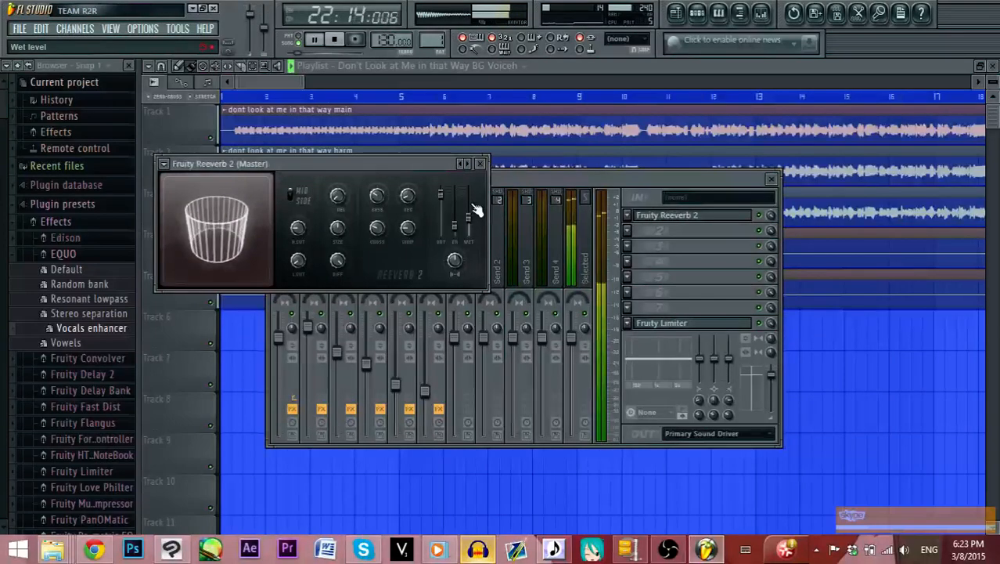
Open the Master track's Fruity Limiter, arrange it beside the reverb window and restart playback from the song's start
click(702, 324)
drag(697, 464, 440, 131)
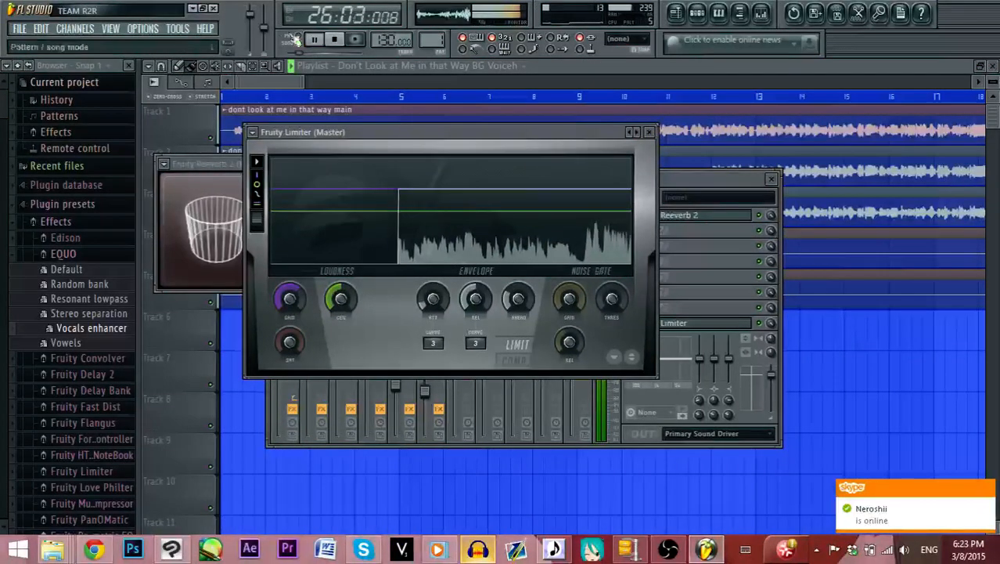
key(space)
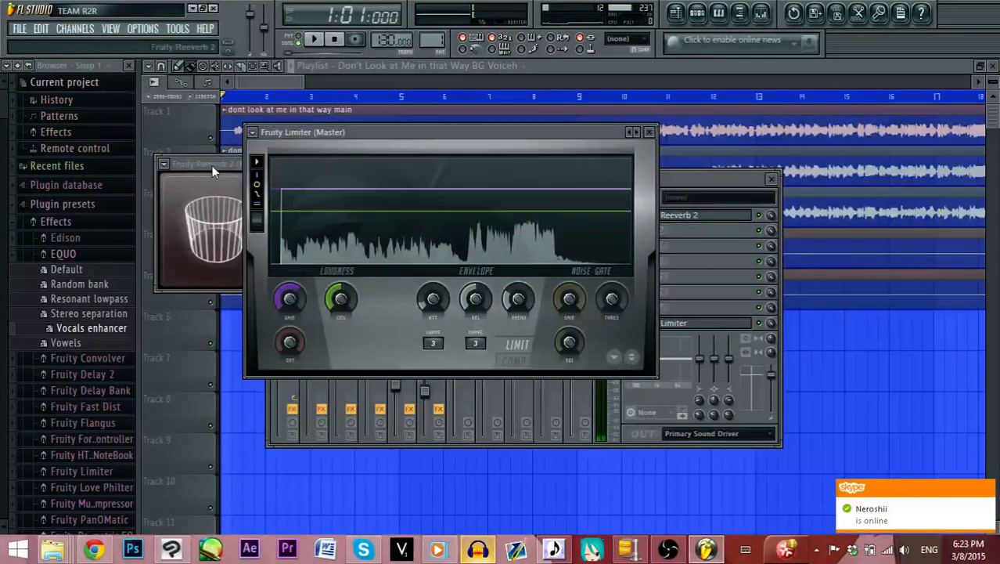
drag(212, 165, 715, 117)
click(502, 132)
drag(503, 136, 472, 109)
click(311, 39)
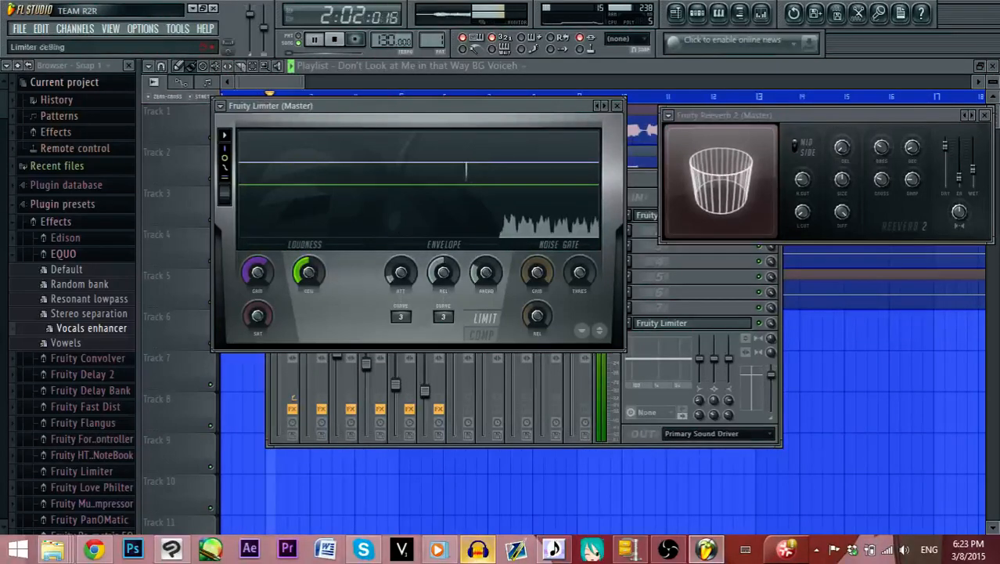
Lower the Master limiter's ceiling, then audition its presets one after another from Drum compression to Max loudness except noise
drag(308, 273, 309, 273)
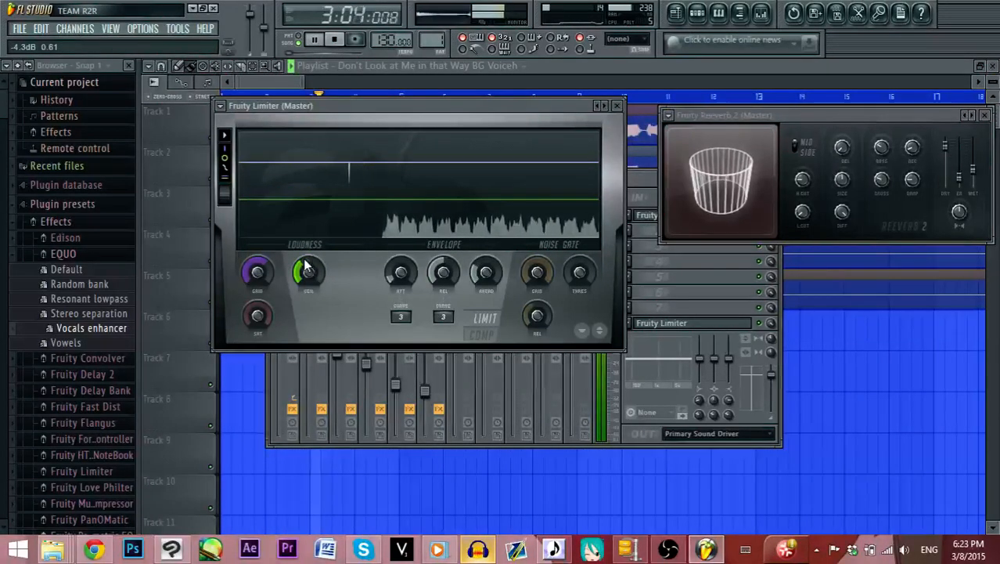
click(604, 105)
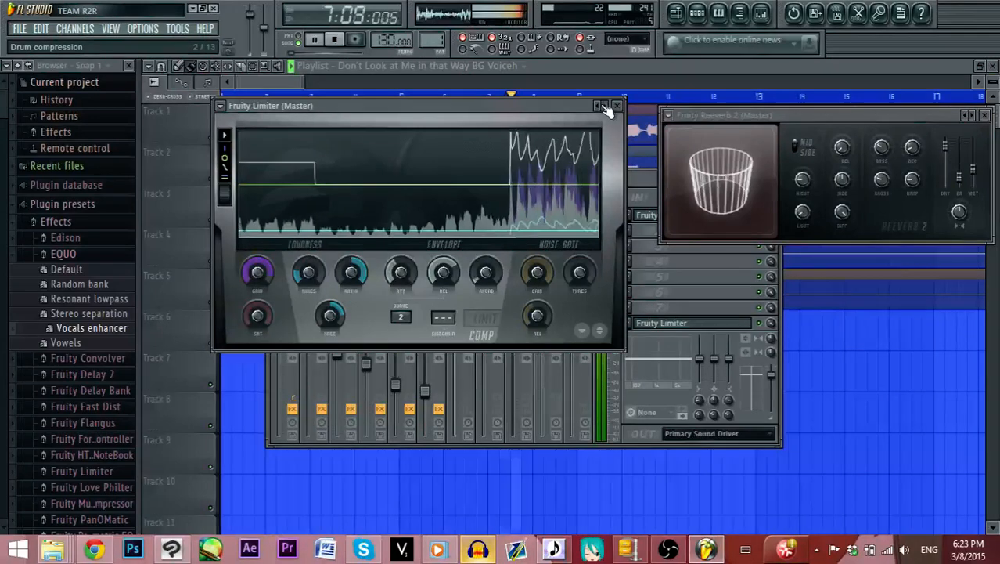
click(604, 105)
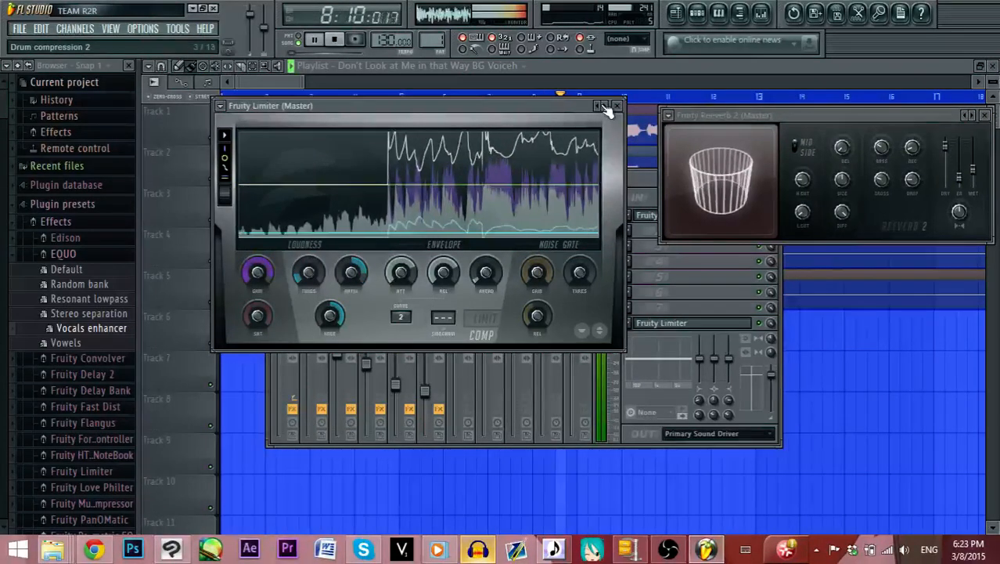
click(604, 106)
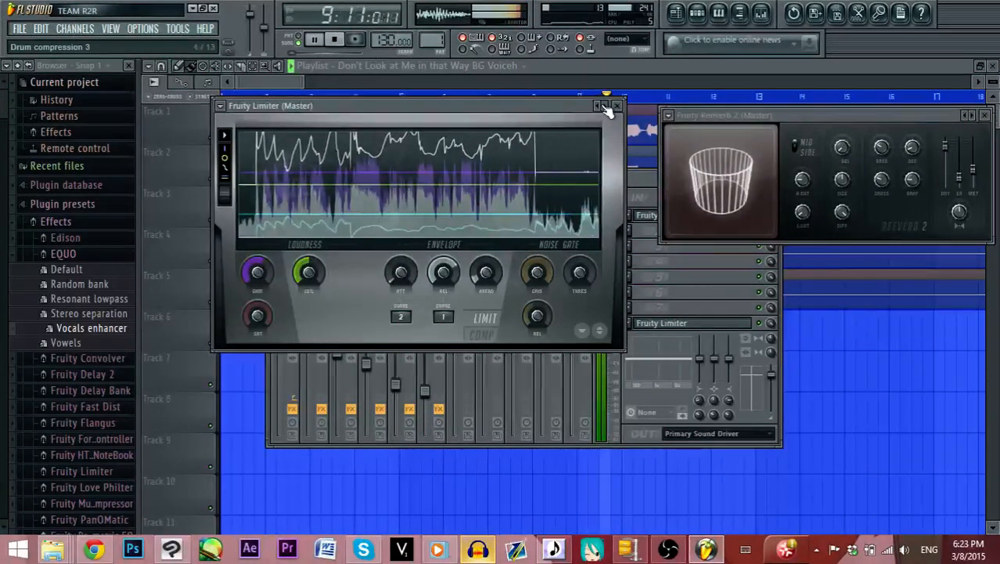
click(603, 106)
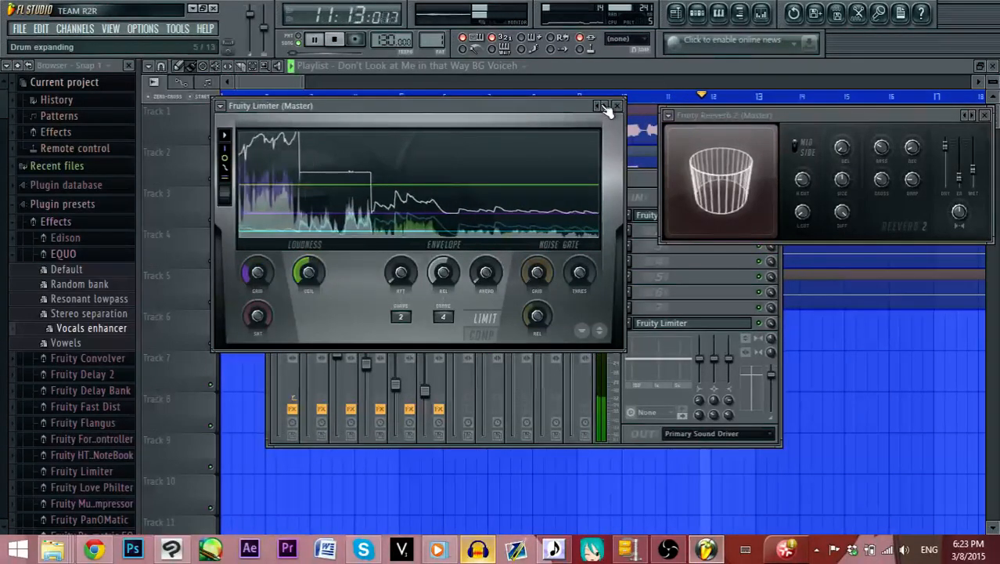
click(603, 106)
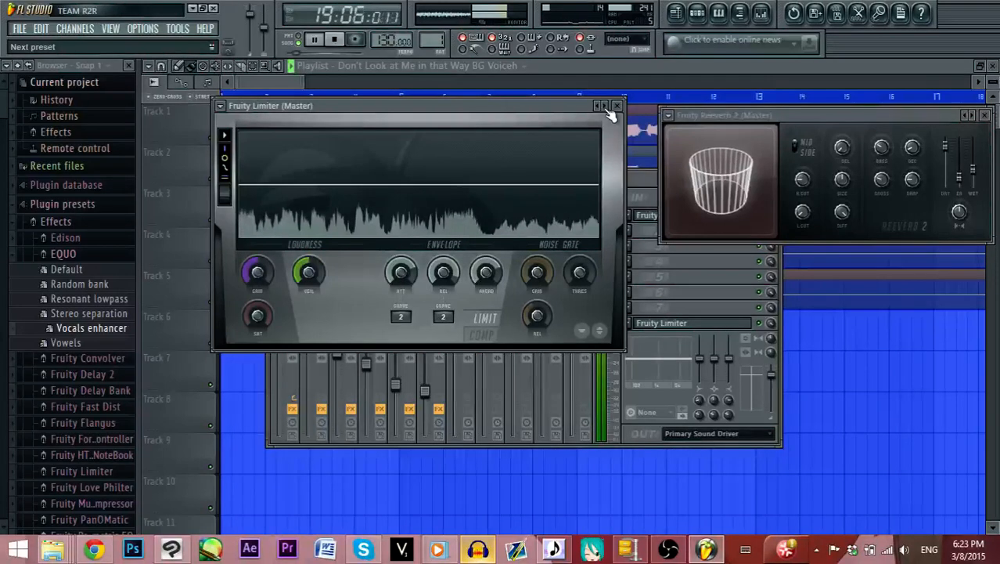
click(608, 110)
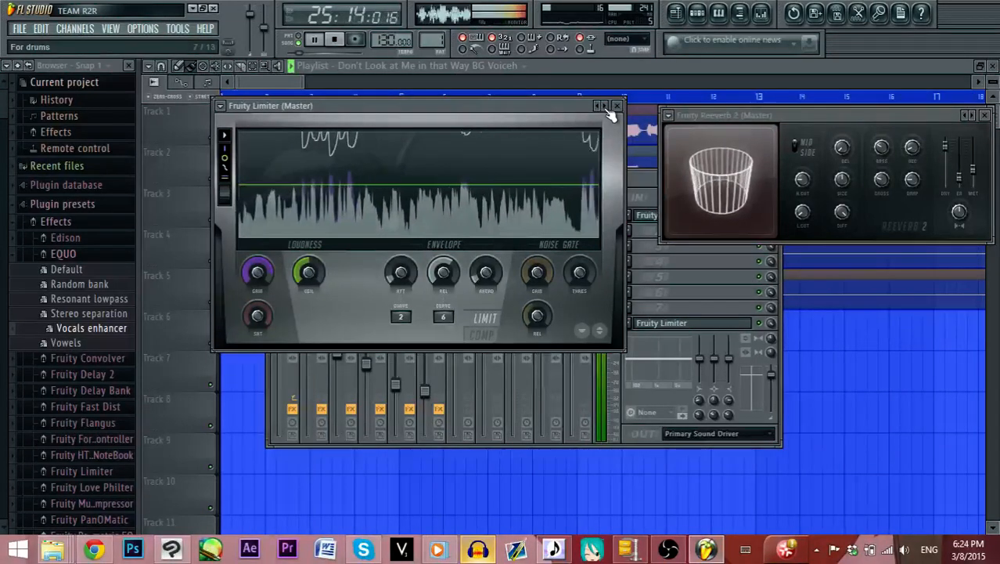
click(605, 107)
click(604, 107)
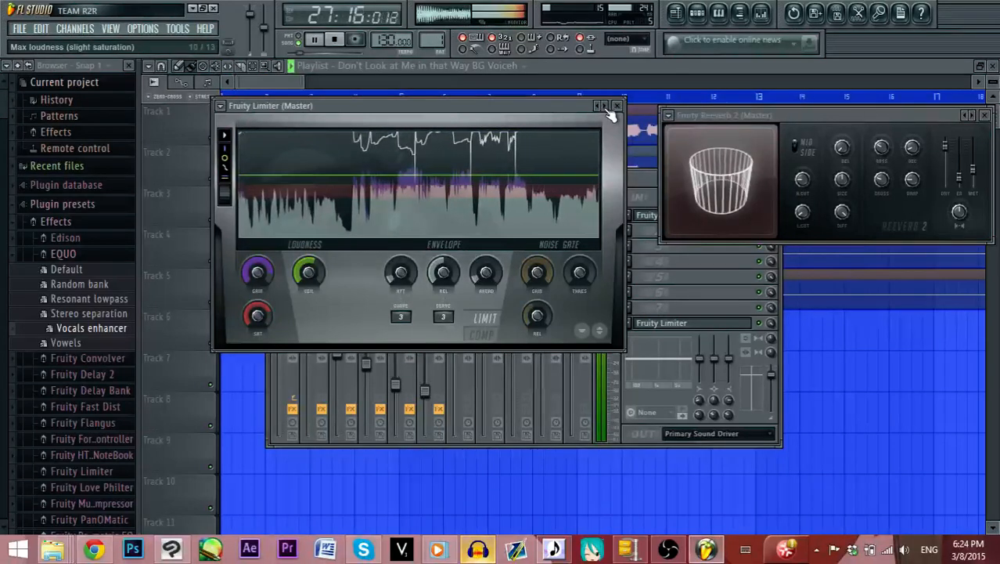
click(604, 107)
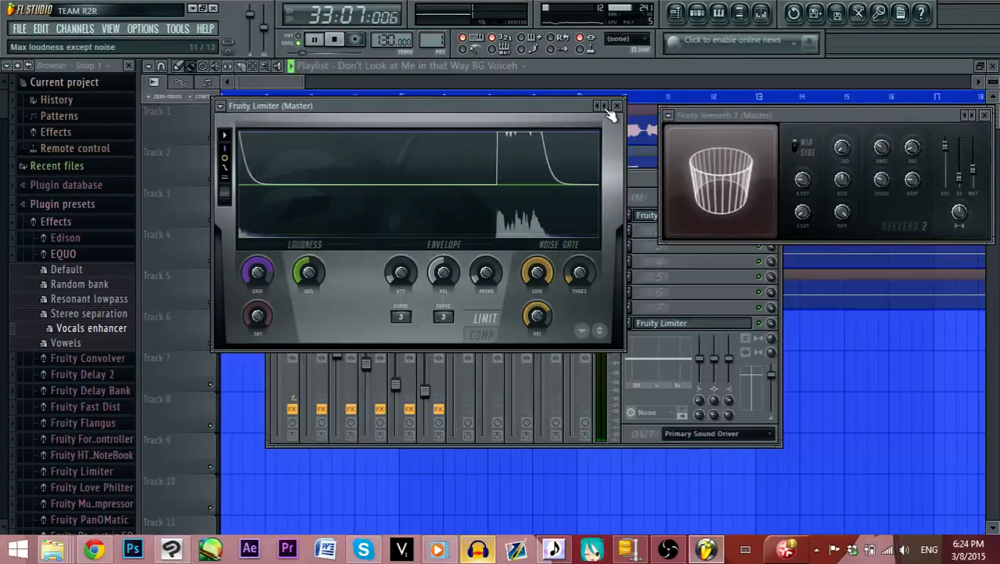
Load the Transient shaping preset into the Master's Fruity Limiter and bring its window to the front
right_click(678, 324)
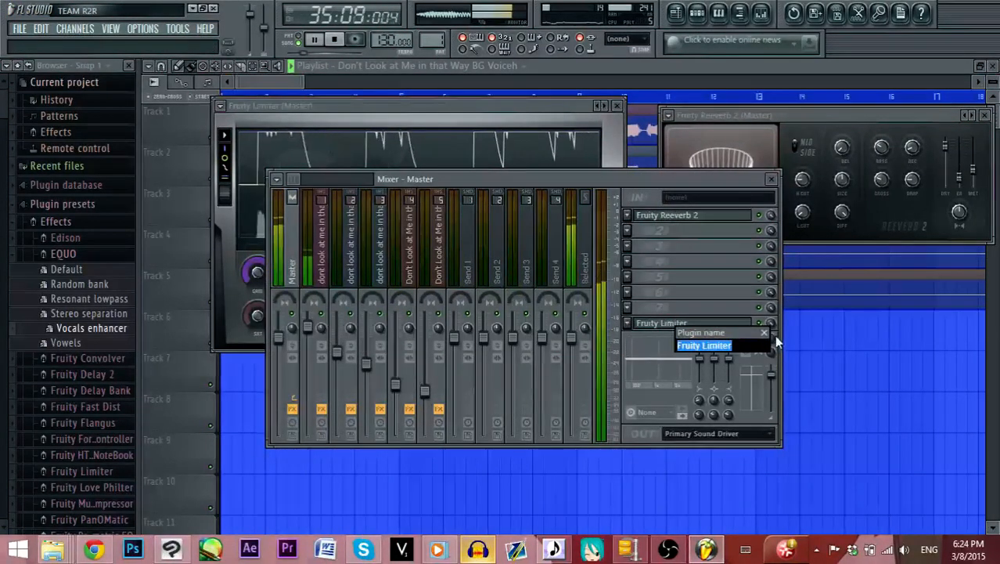
click(765, 333)
click(628, 323)
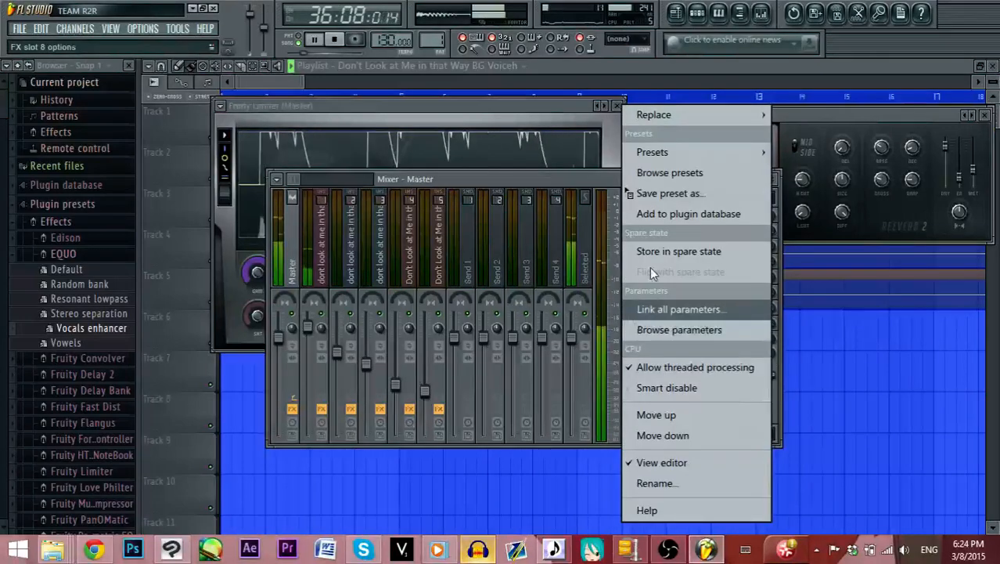
mouse_move(687, 154)
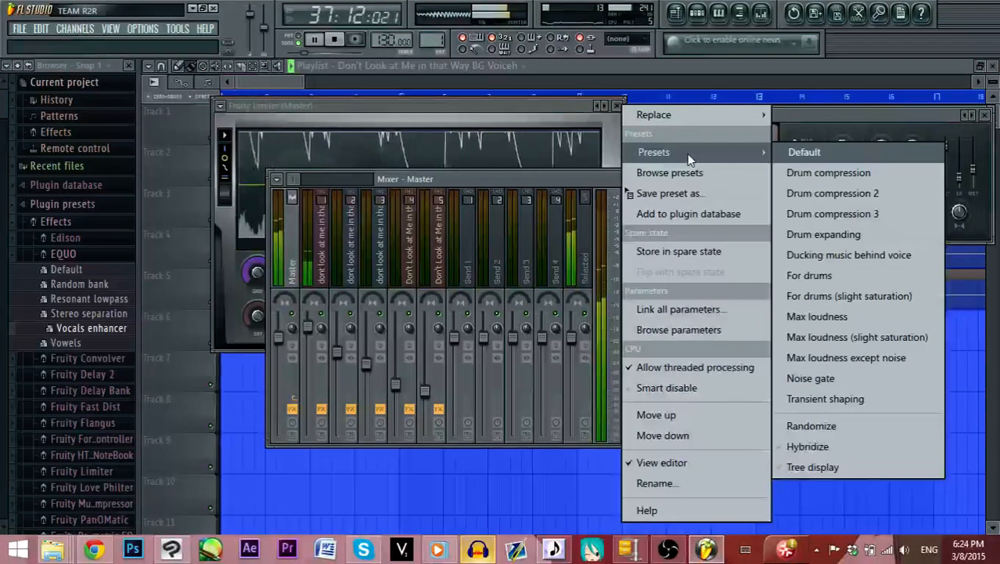
click(892, 406)
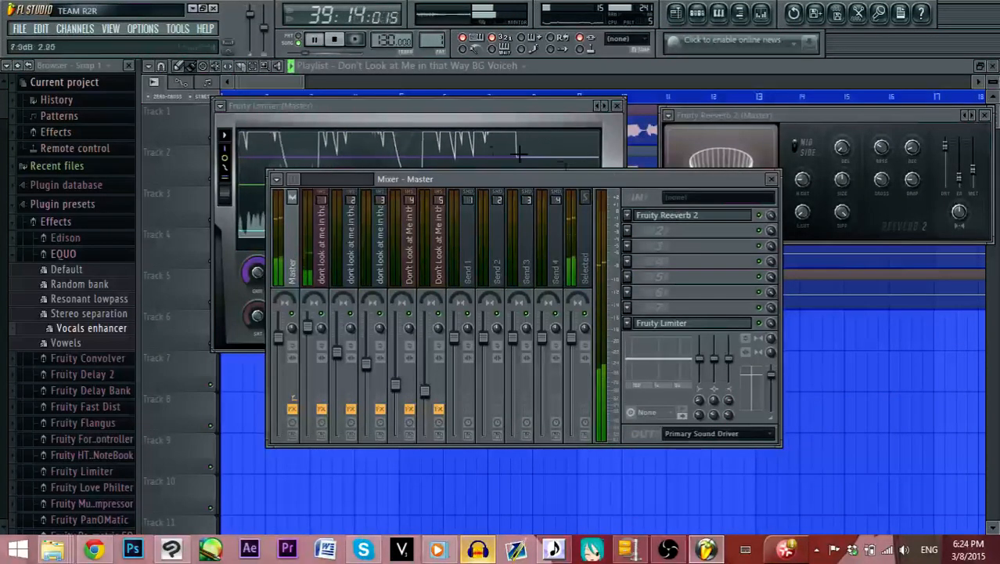
click(541, 108)
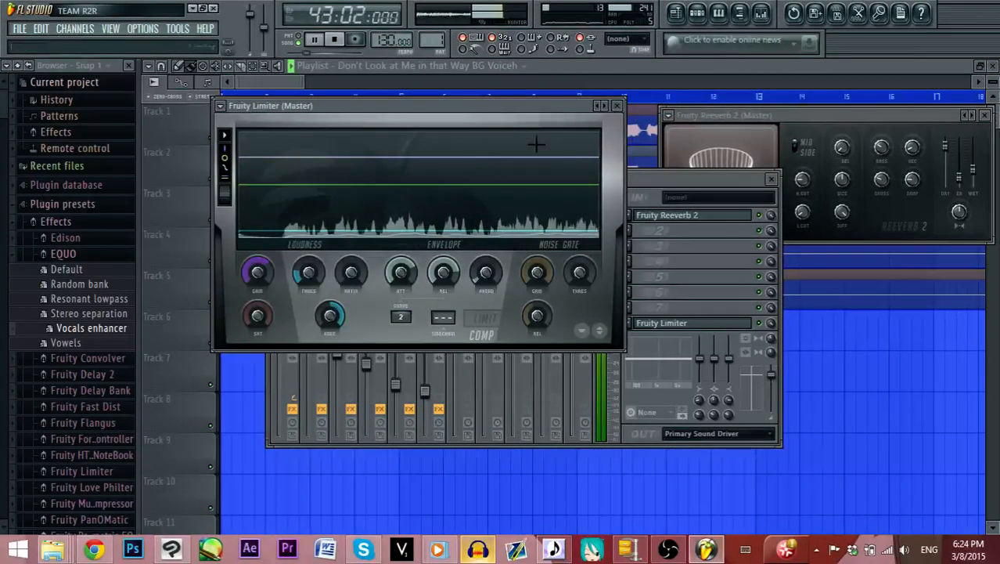
Readjust the volumes of the BG Voice and BG Voiceh tracks against the lead vocal during playback
click(428, 398)
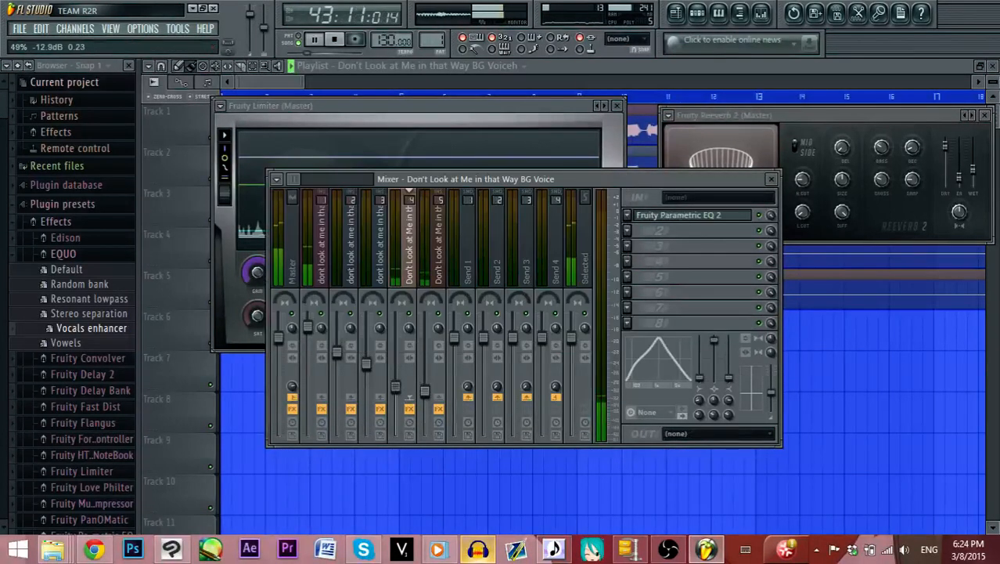
click(426, 394)
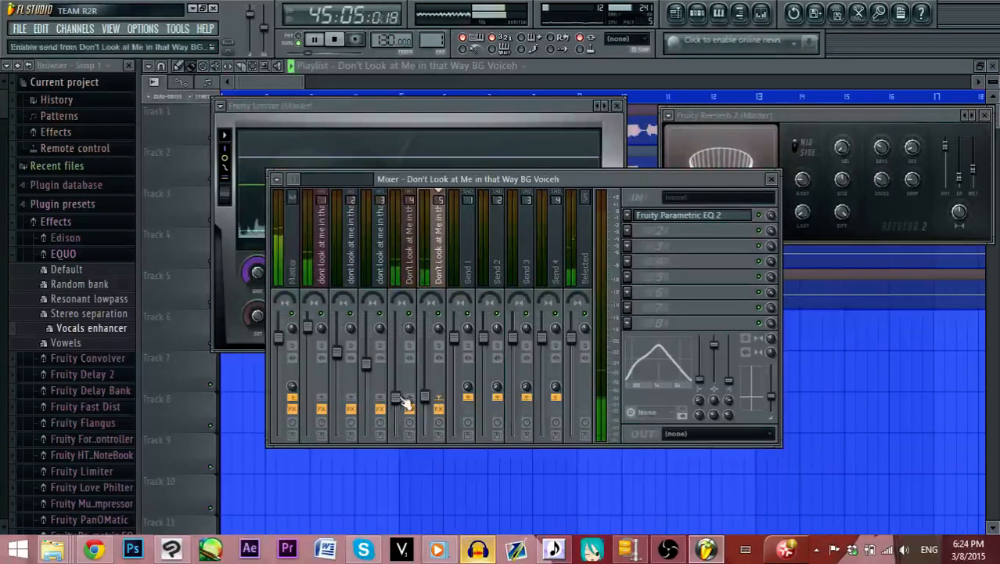
mouse_move(398, 398)
mouse_down()
mouse_move(425, 389)
mouse_move(397, 395)
mouse_up()
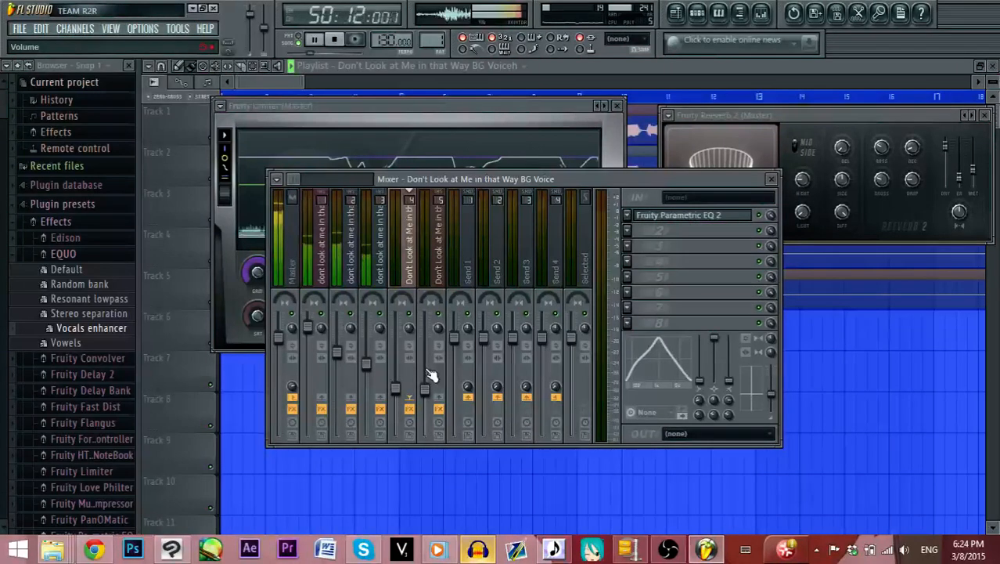
In the Master's Fruity Reeverb 2, raise the early reflection level to 46% and enlarge the room size slightly
click(895, 116)
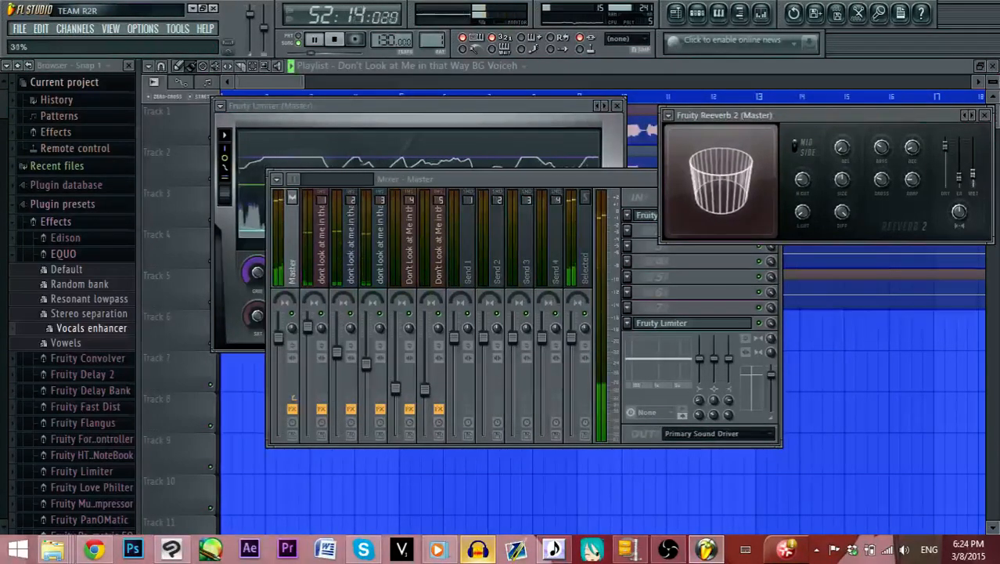
drag(961, 179, 959, 155)
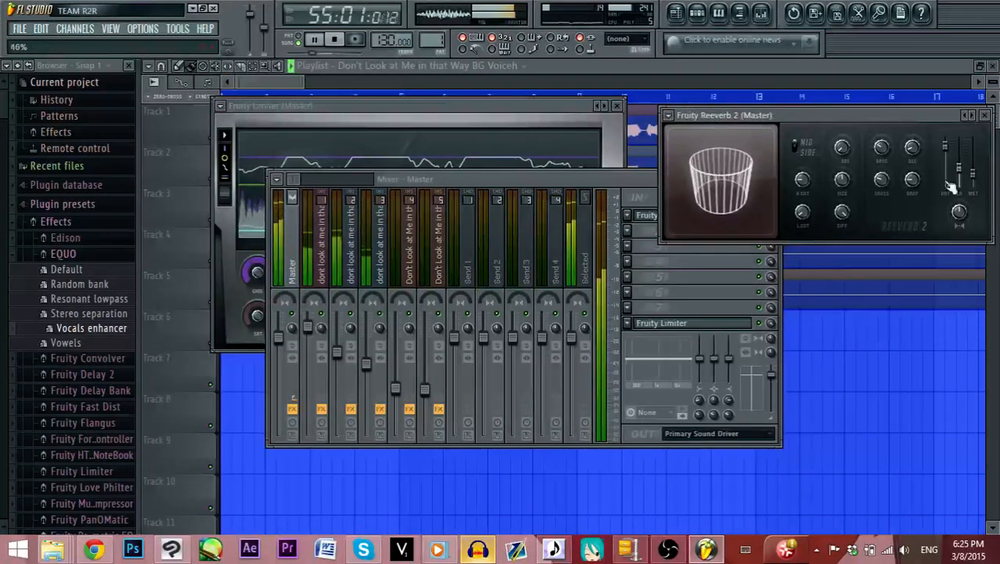
drag(842, 179, 842, 156)
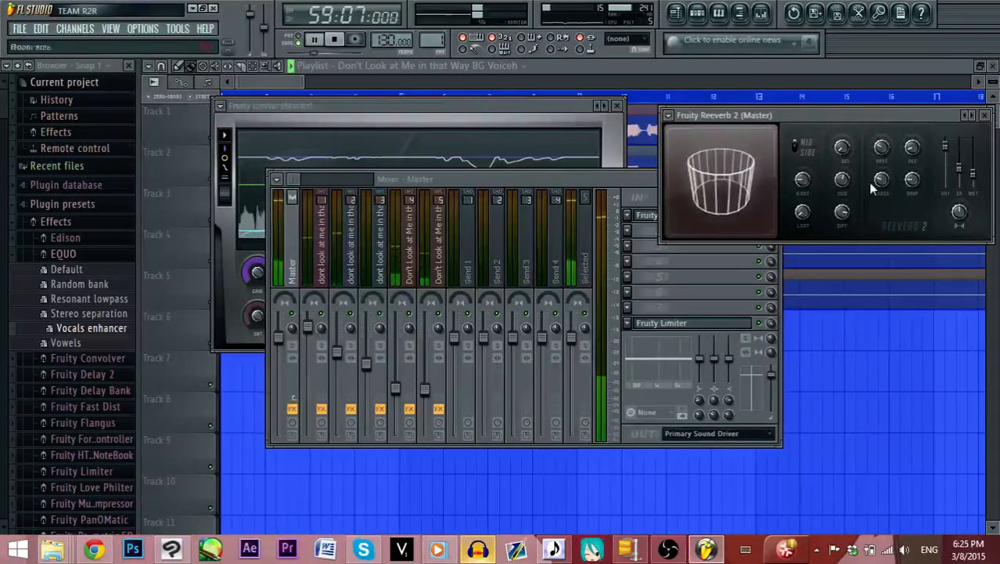
Lower the BG Voice and BG Voiceh volumes slightly and raise the BG Voiceh track's EQ band 2 level
click(429, 393)
mouse_move(422, 390)
mouse_down()
mouse_move(399, 397)
mouse_move(422, 399)
mouse_up()
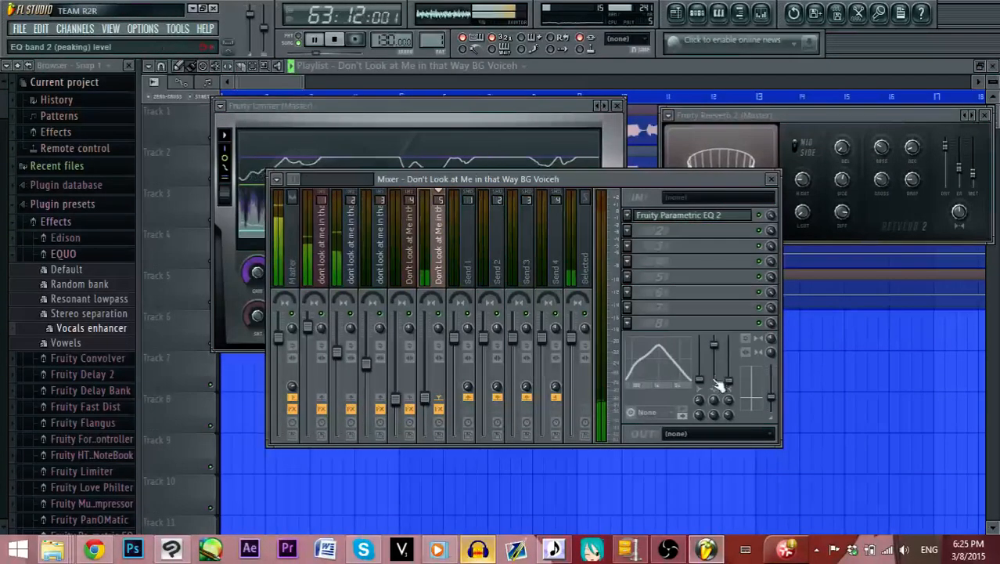
drag(721, 351, 721, 337)
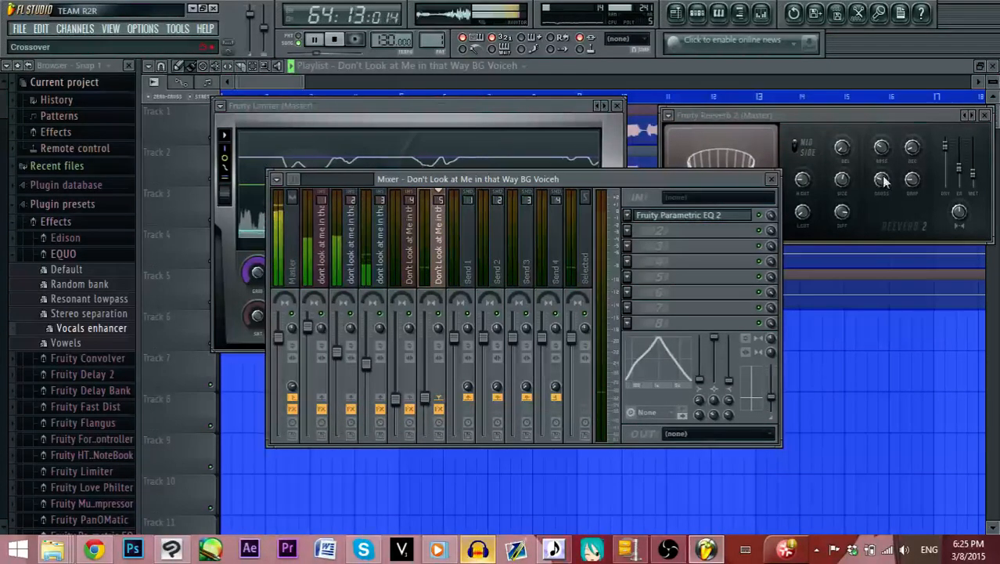
Raise the wet level of the Master's Fruity Reeverb 2, then trim it back slightly while listening
drag(973, 183, 973, 169)
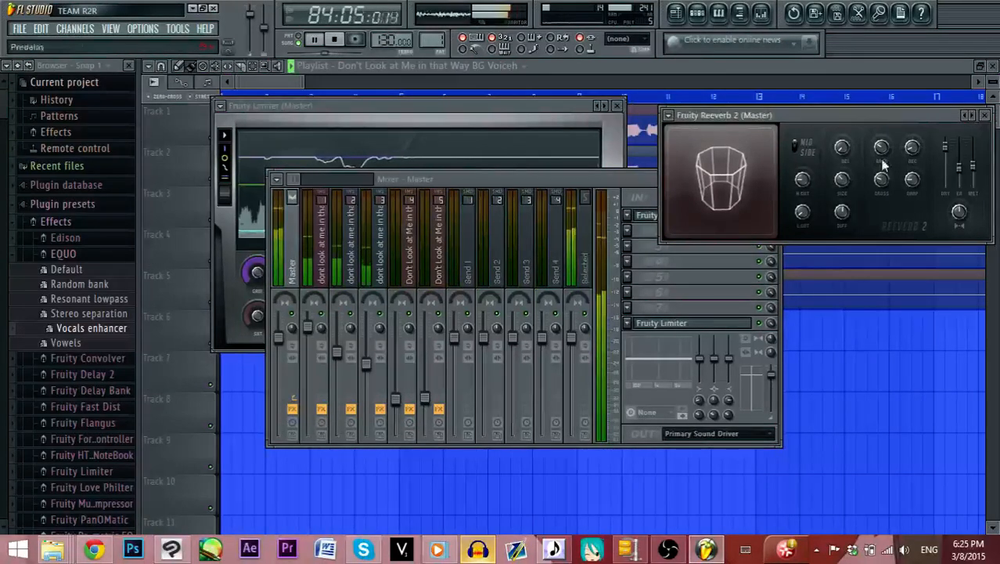
drag(972, 172, 972, 176)
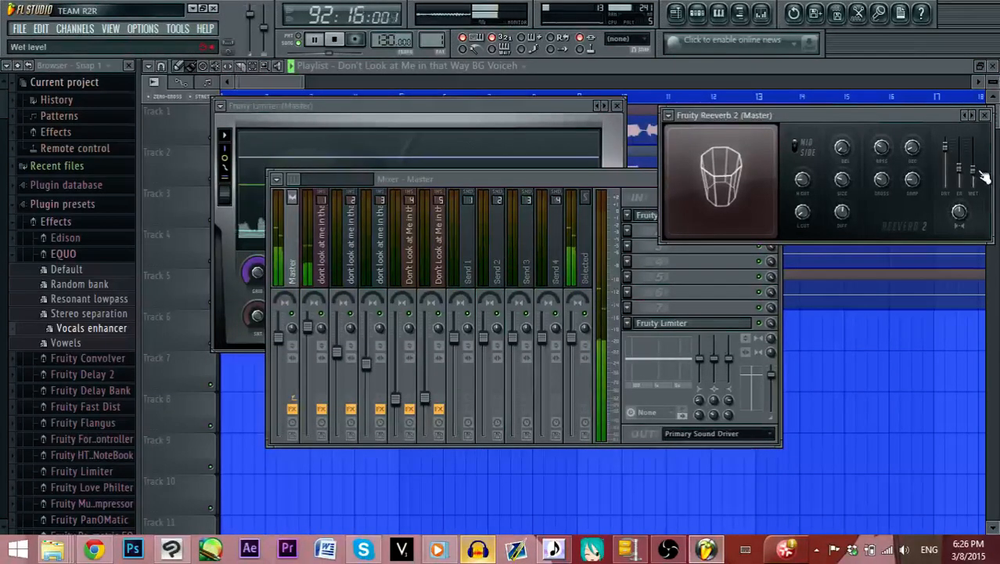
drag(972, 171, 972, 174)
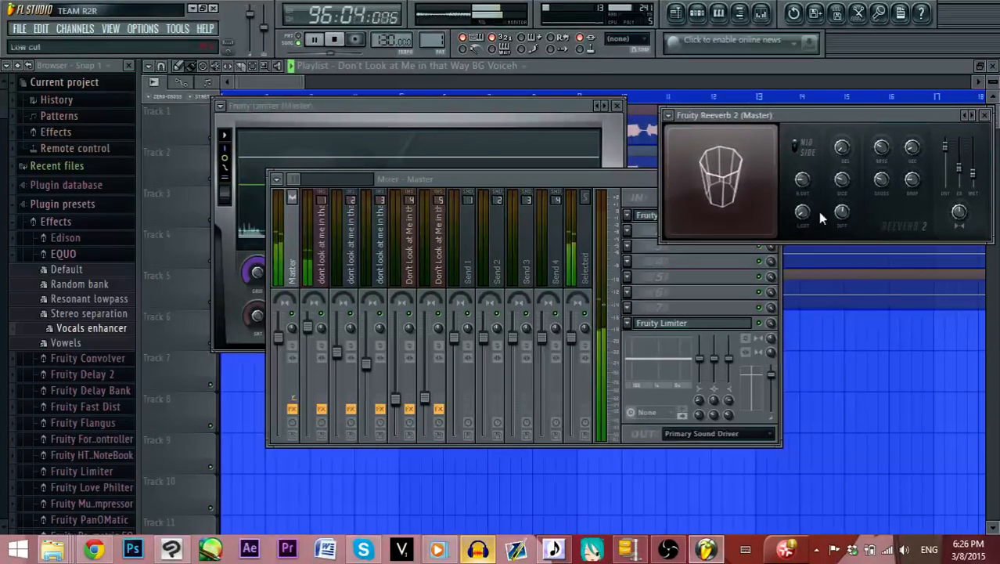
Adjust the Master reverb's low cut, set its room size to 57 and reduce its diffusion
drag(802, 211, 802, 218)
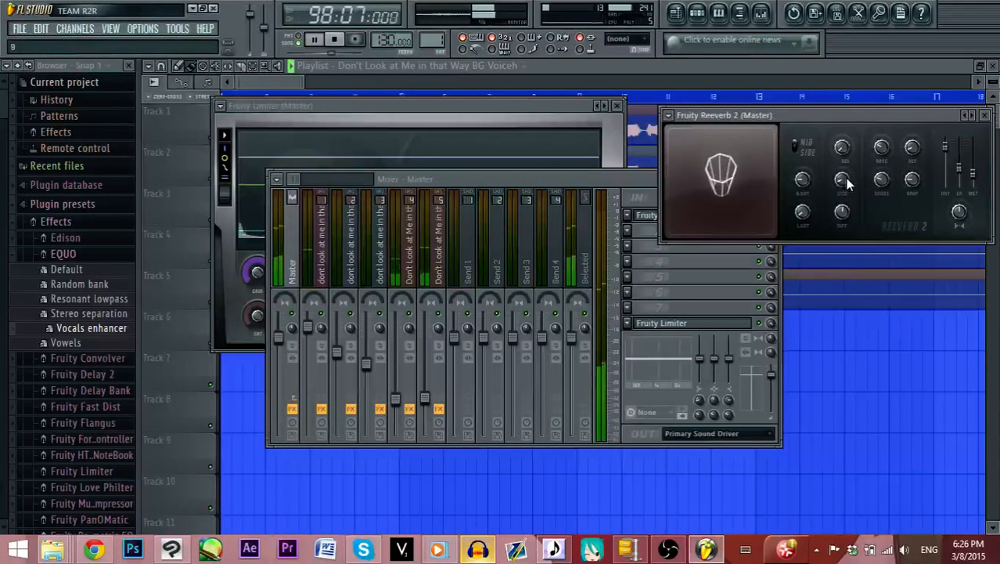
drag(802, 218, 802, 216)
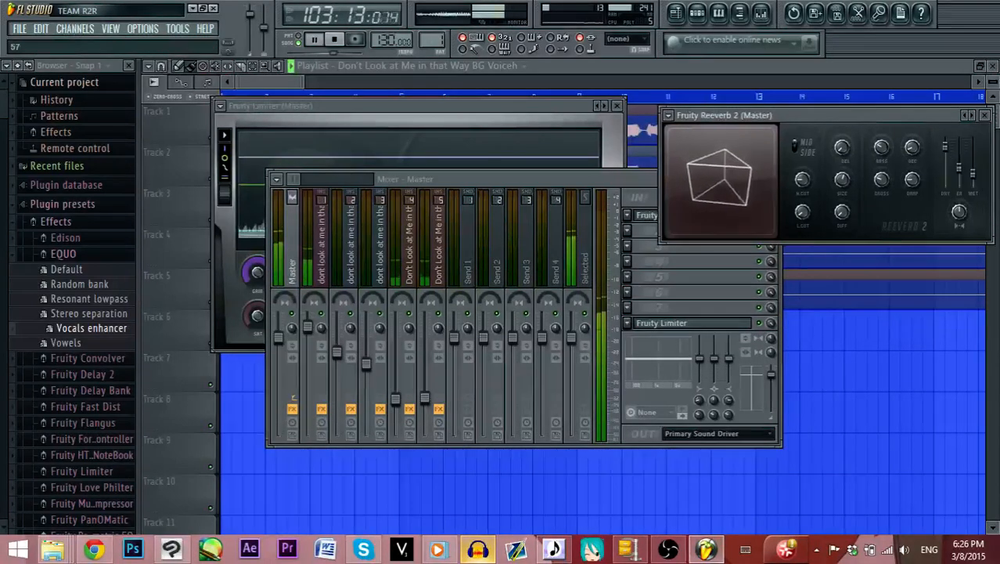
drag(842, 214, 841, 208)
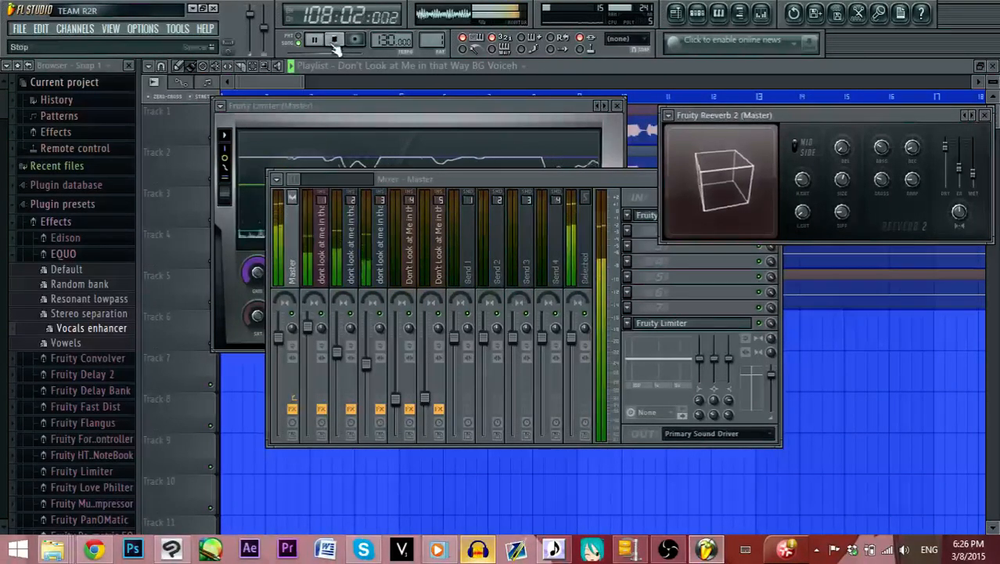
Stop playback and export the mix as the MP3 file don1 on the Desktop, rendering at the preset quality settings
key(space)
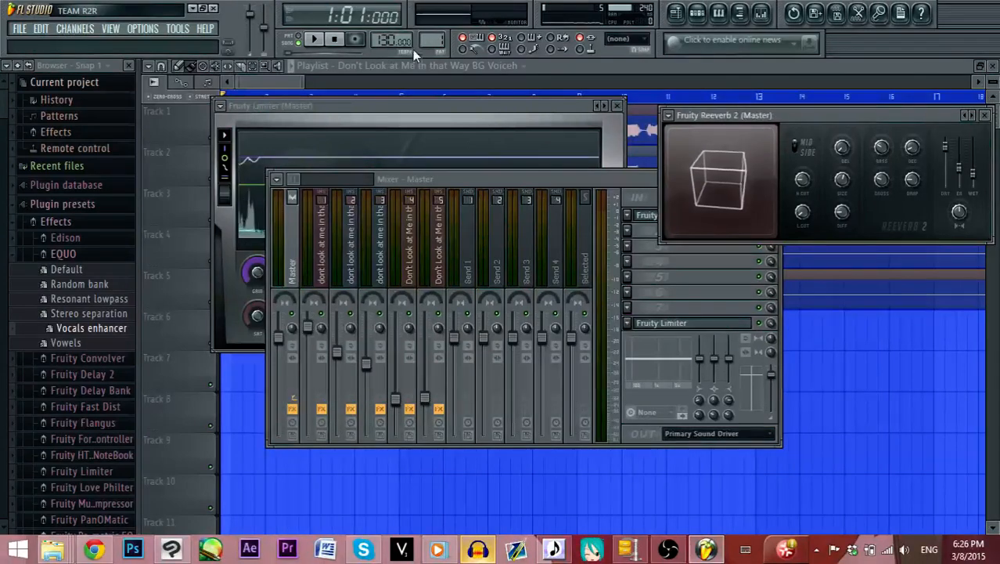
click(18, 30)
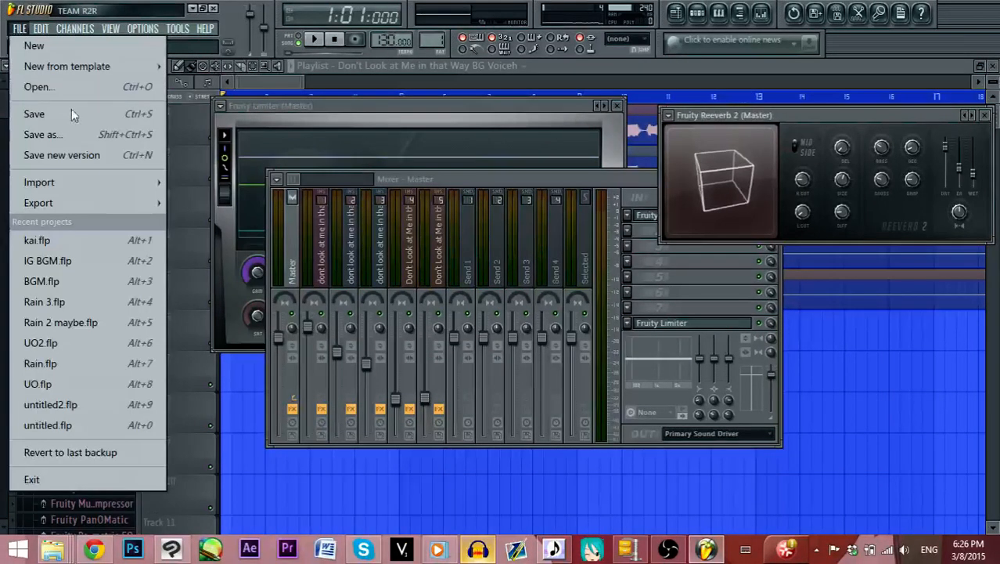
mouse_move(168, 203)
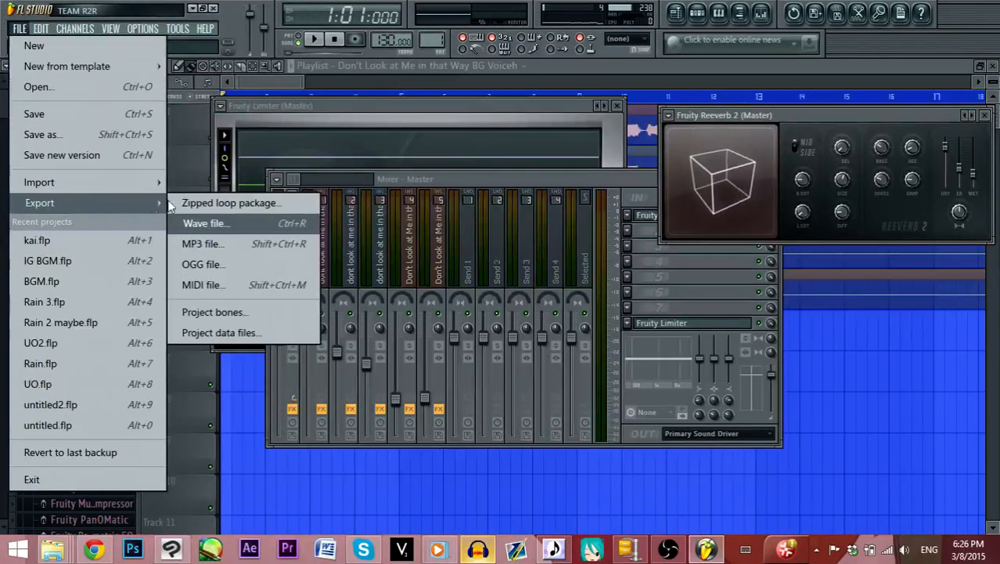
click(219, 243)
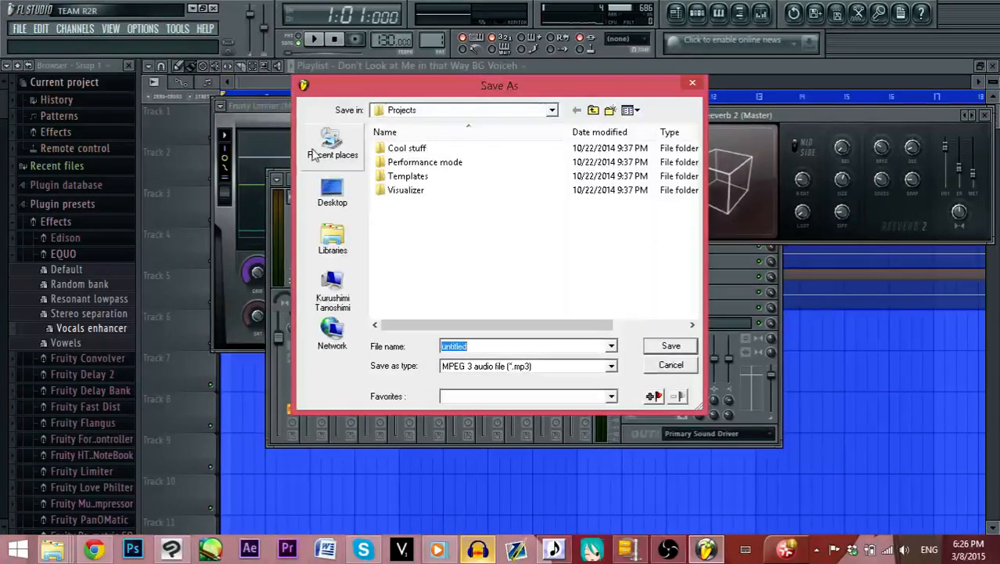
click(331, 192)
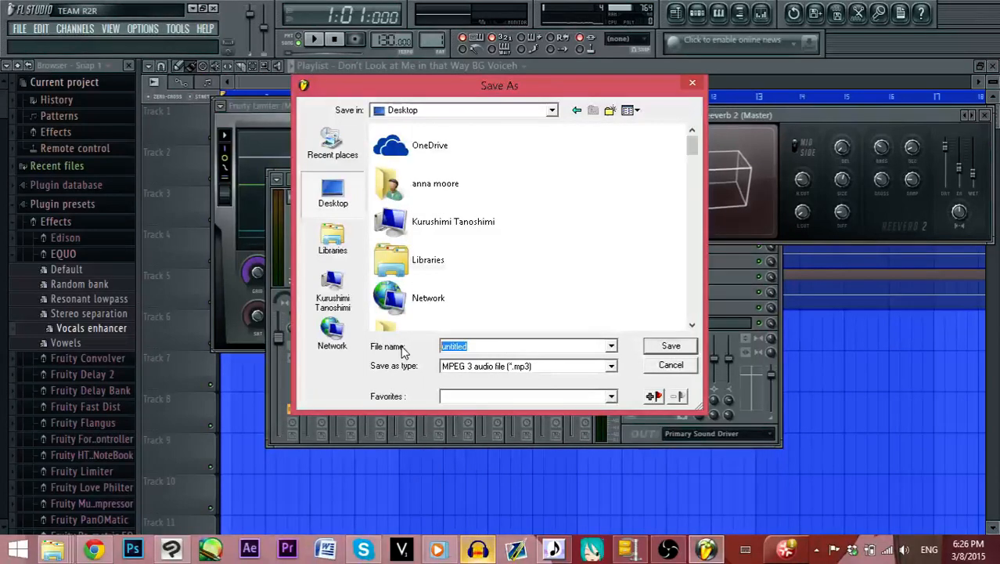
text(d)
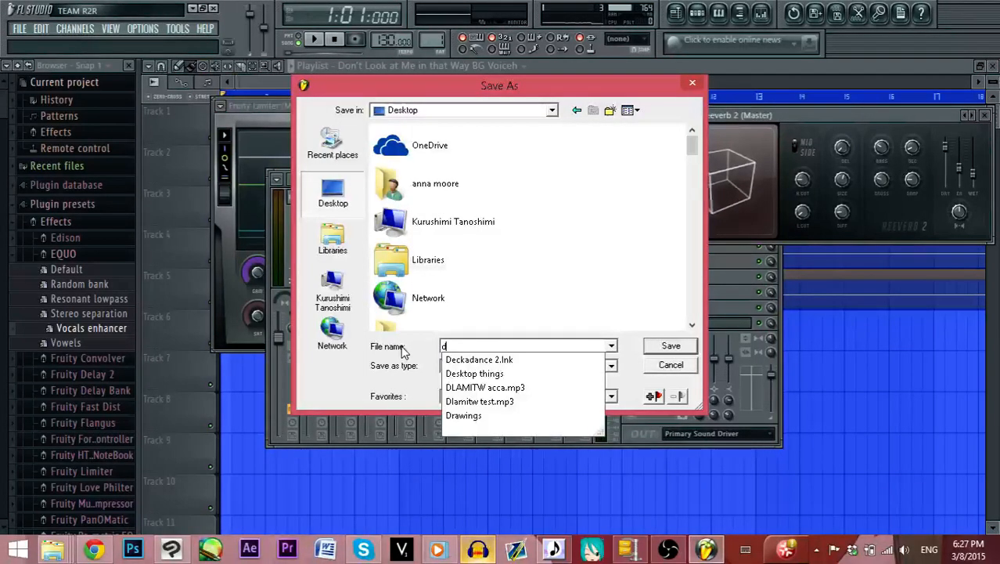
text(on)
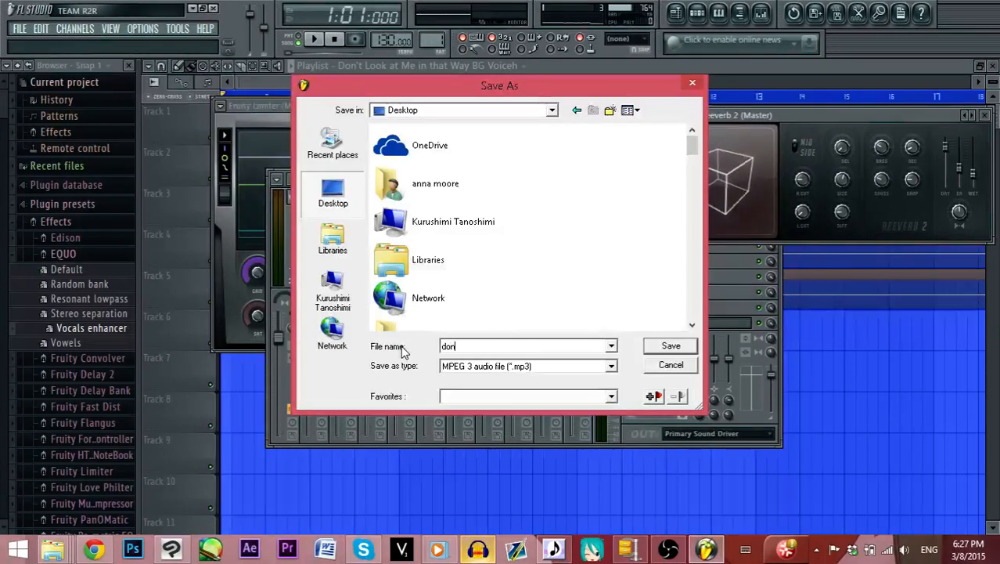
text(t)
key(Return)
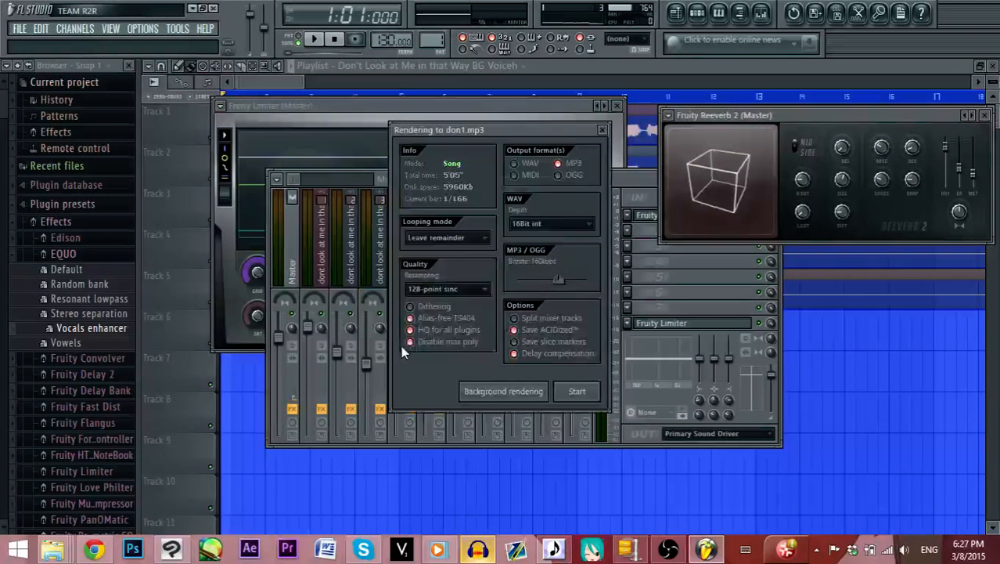
click(577, 392)
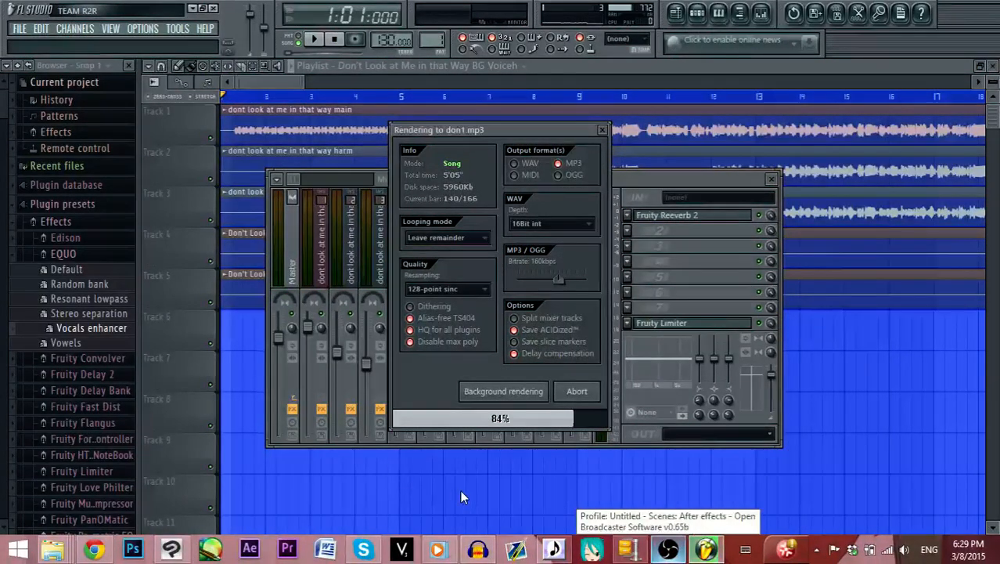
Look through the Desktop folder in File Explorer for the exported don1 file, and minimize the folder window
click(53, 550)
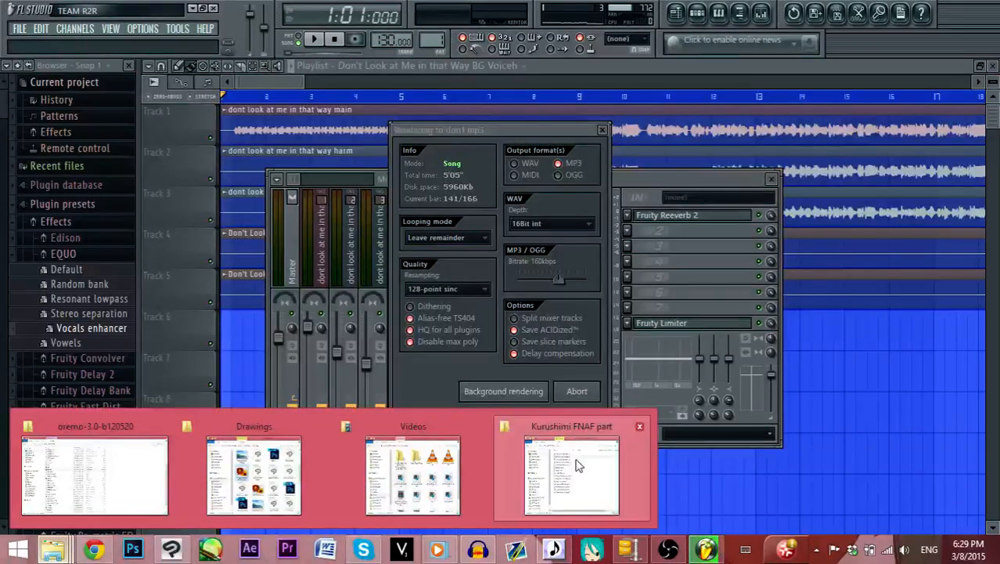
click(536, 469)
key(alt+Up)
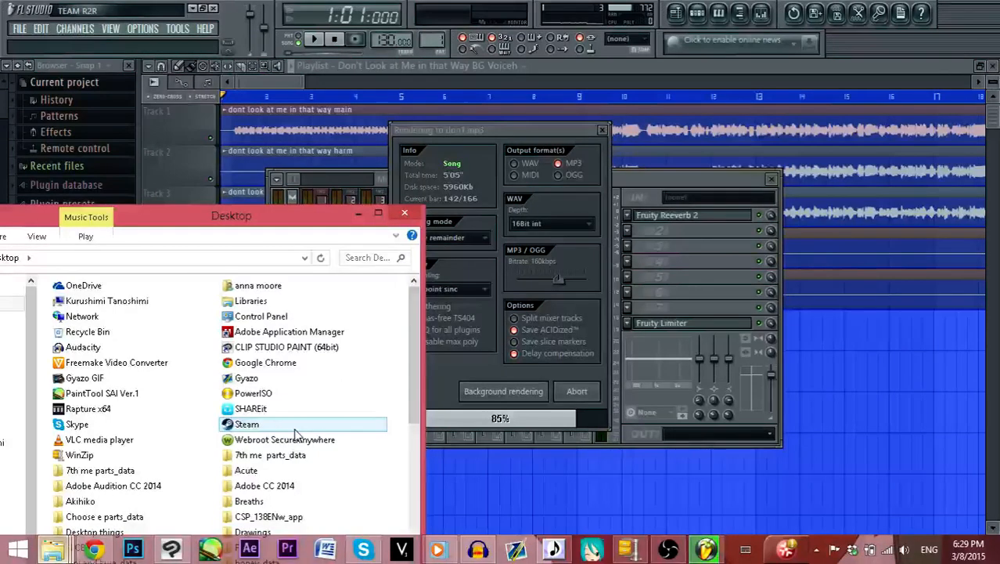
scroll(296, 434, down, 10)
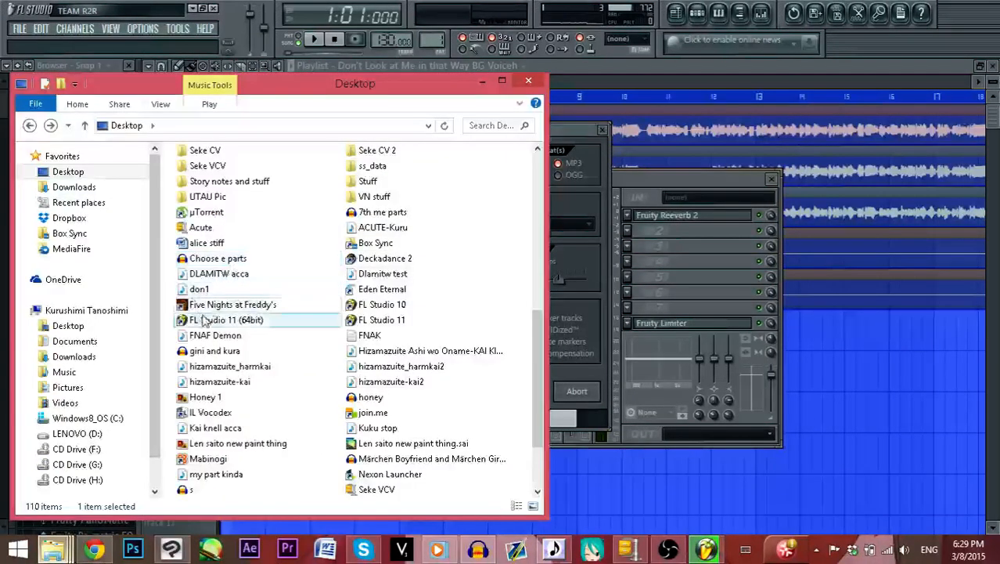
scroll(232, 321, down, 2)
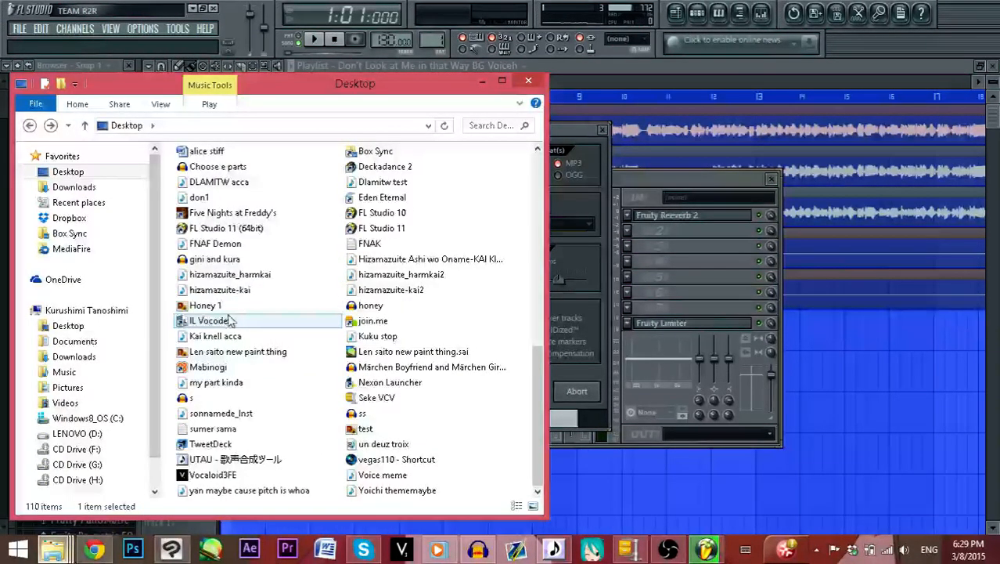
click(483, 81)
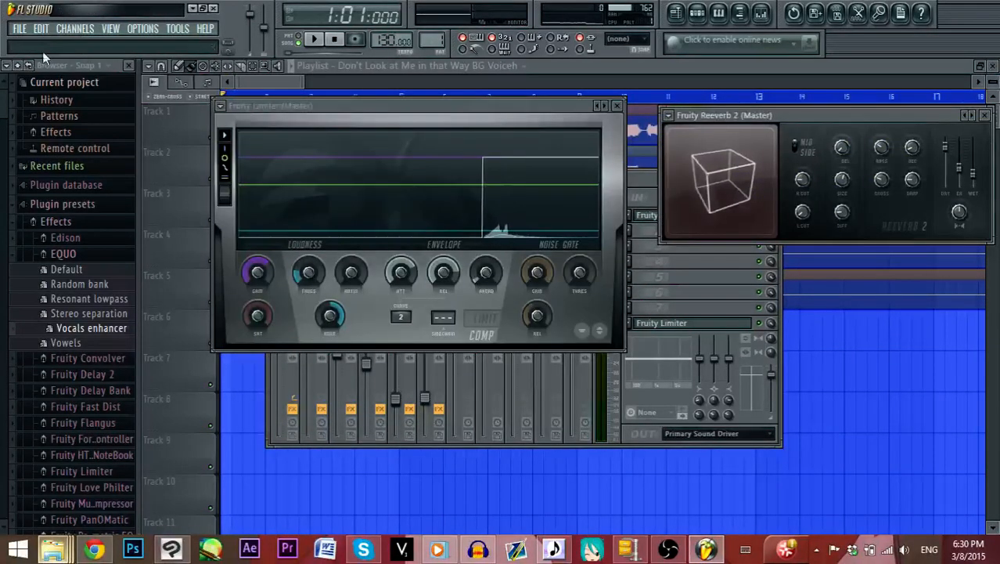
Save the project in the Projects folder as kurur yong
click(21, 30)
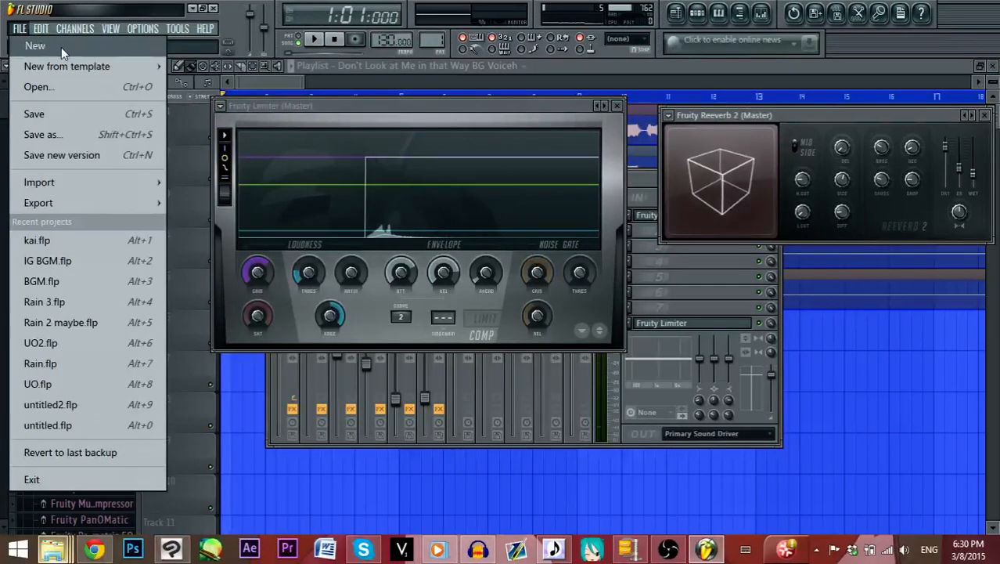
click(64, 113)
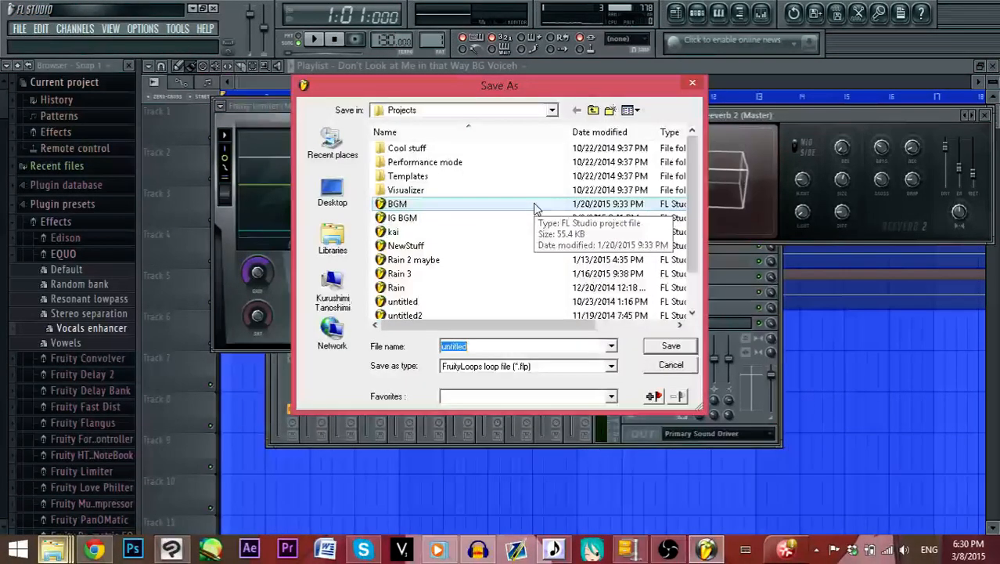
text(d)
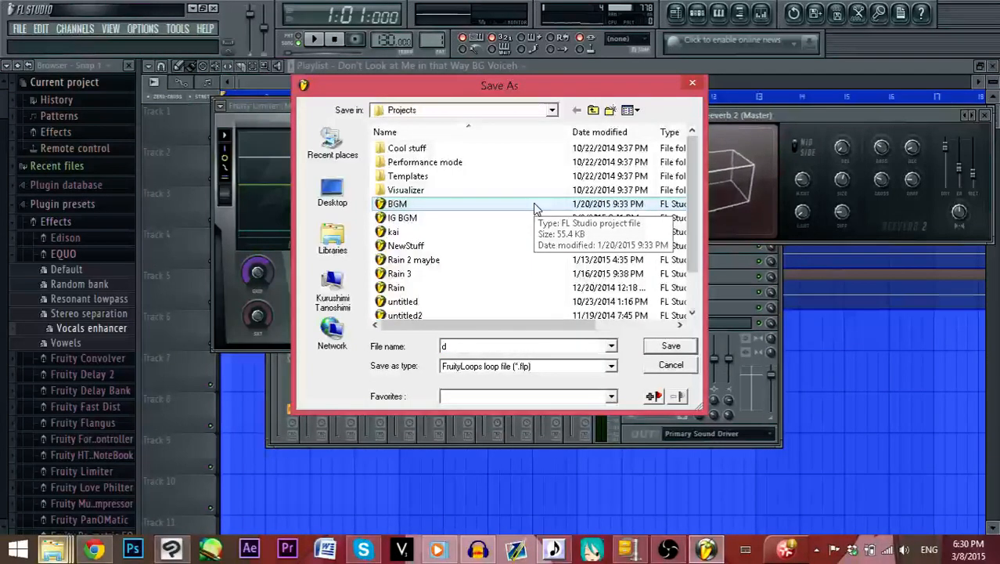
key(BackSpace)
text(kurui yong)
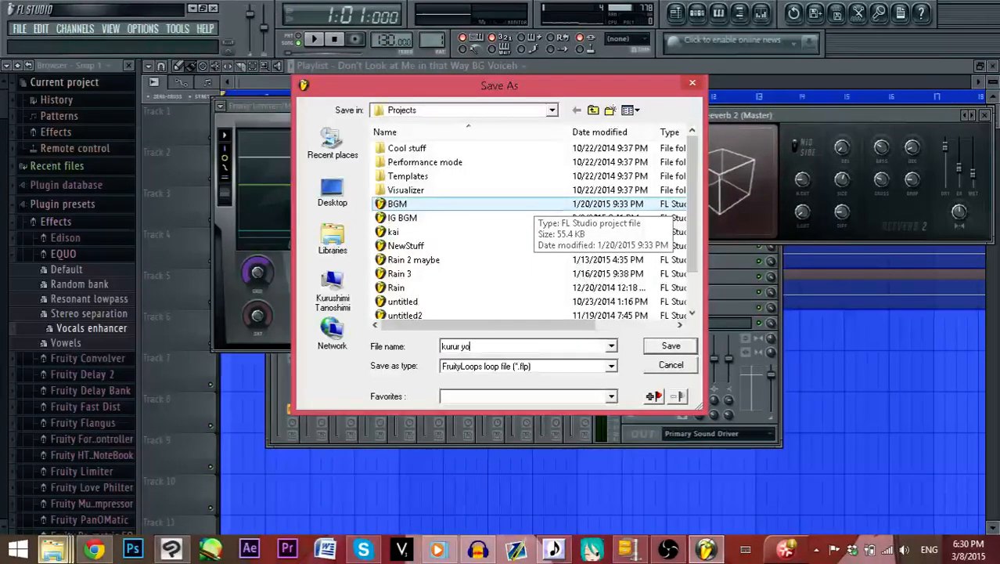
key(ctrl+a)
key(Return)
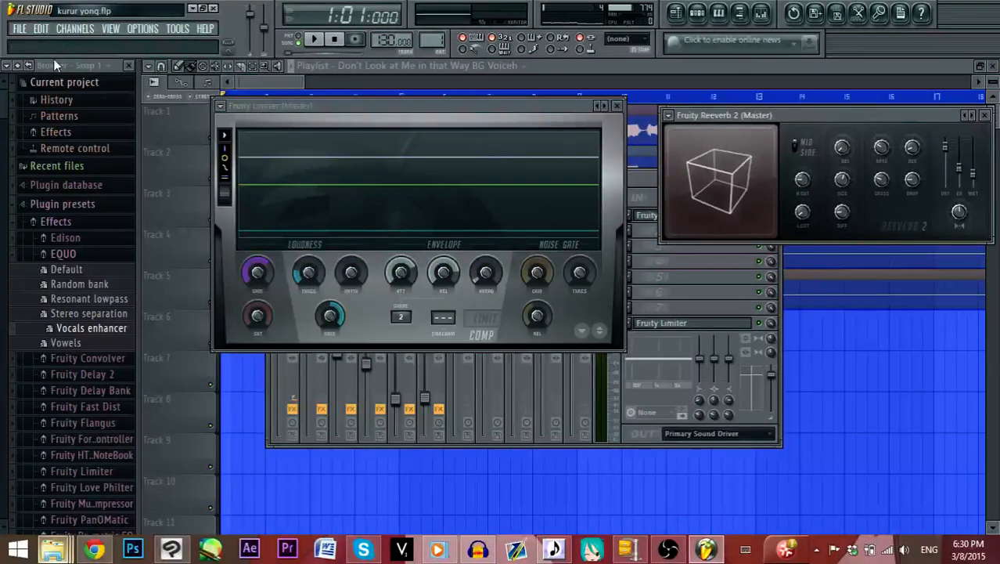
Create a new project and place the Desktop file sonnamede_Inst at the start of playlist Track 1
click(22, 32)
click(31, 45)
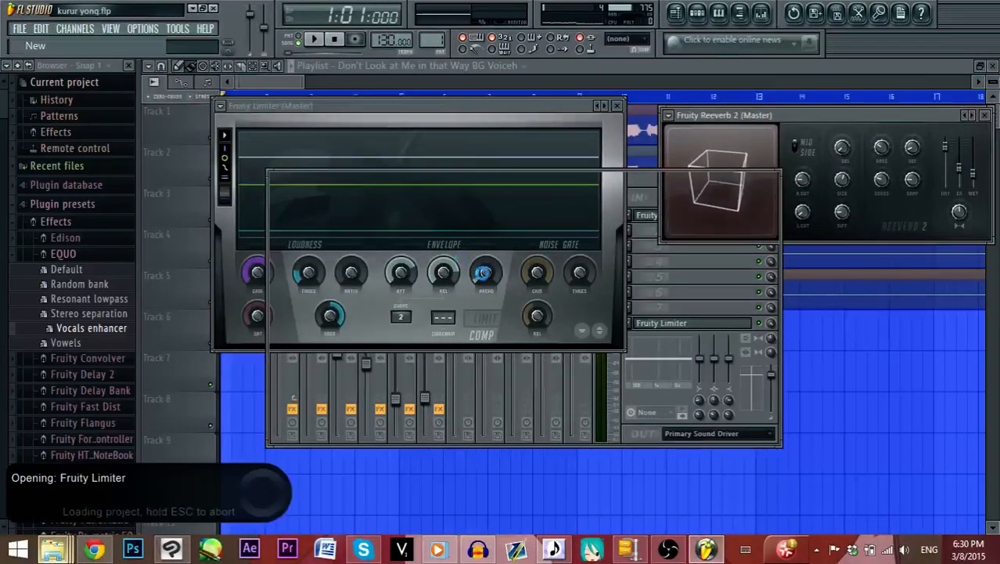
mouse_move(61, 552)
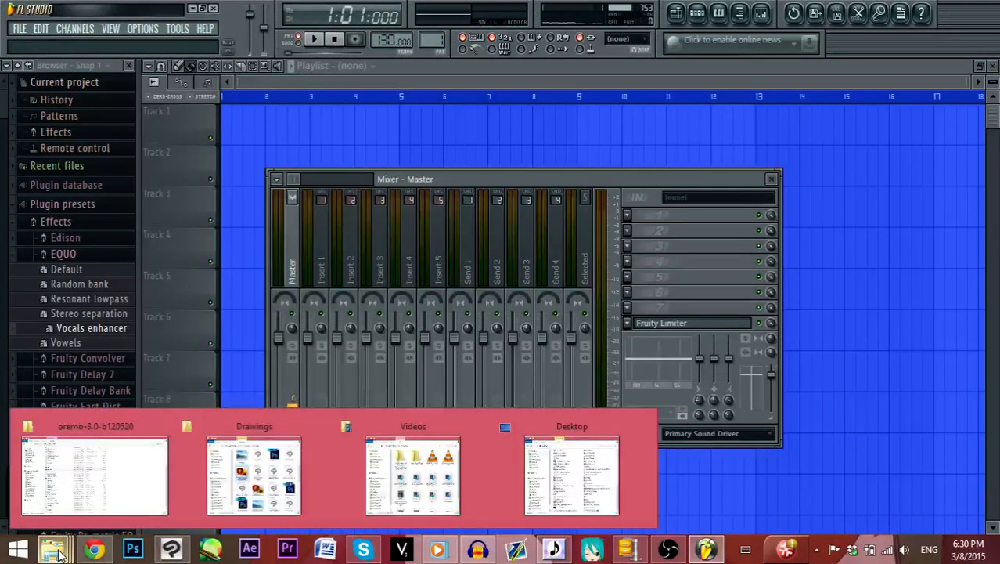
click(586, 466)
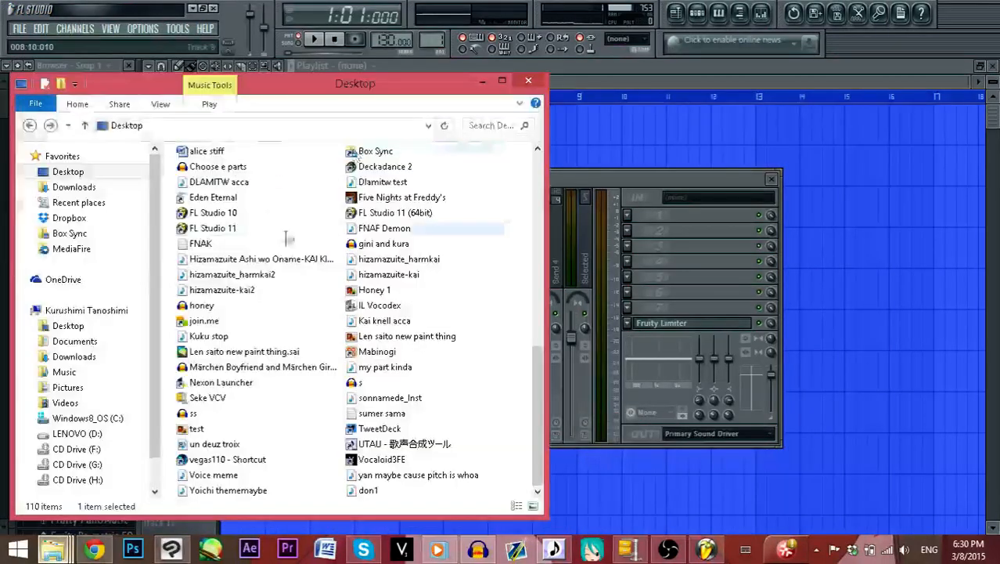
drag(389, 398, 724, 131)
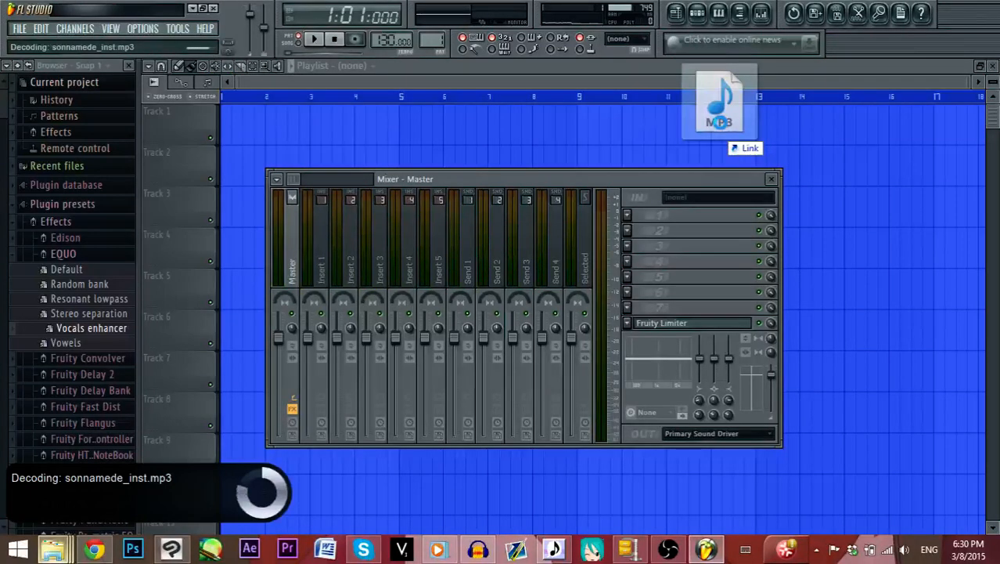
drag(812, 121, 218, 177)
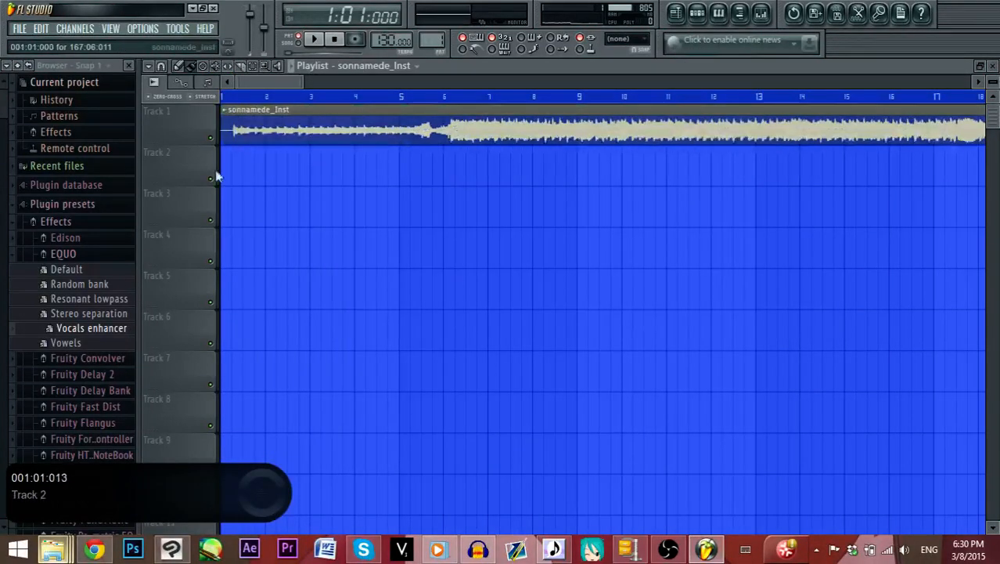
Link the sonnamede_Inst channel to mixer track Insert 1
click(761, 13)
right_click(326, 241)
mouse_move(426, 265)
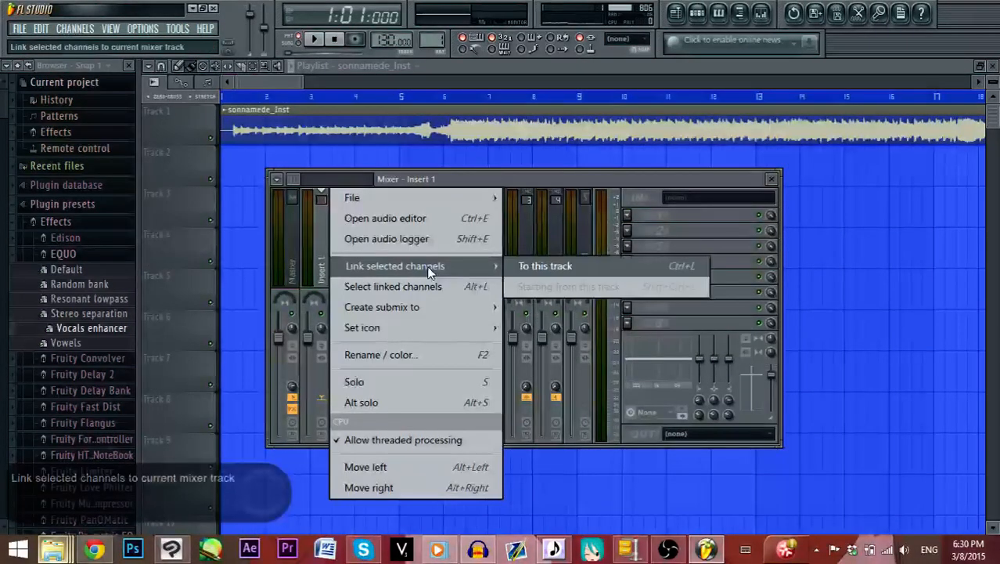
click(565, 270)
Bring don1 from the Desktop folder into the playlist and align it to the start of Track 2
mouse_move(53, 548)
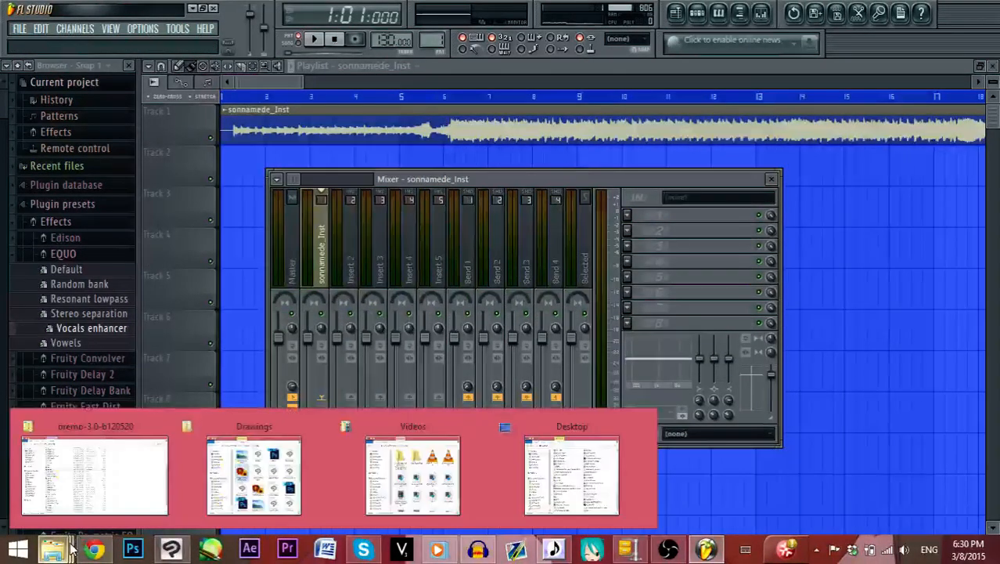
click(571, 475)
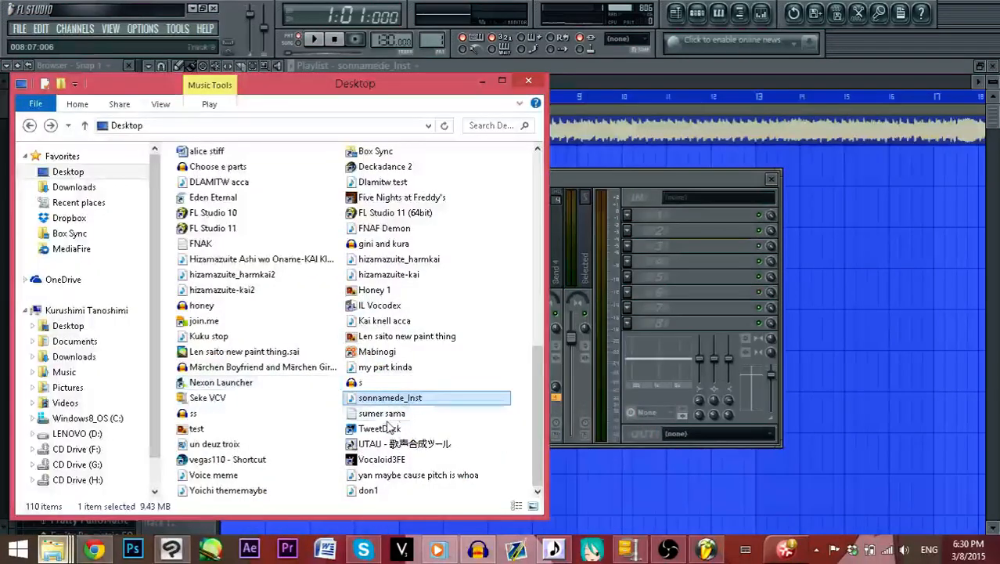
drag(368, 490, 871, 227)
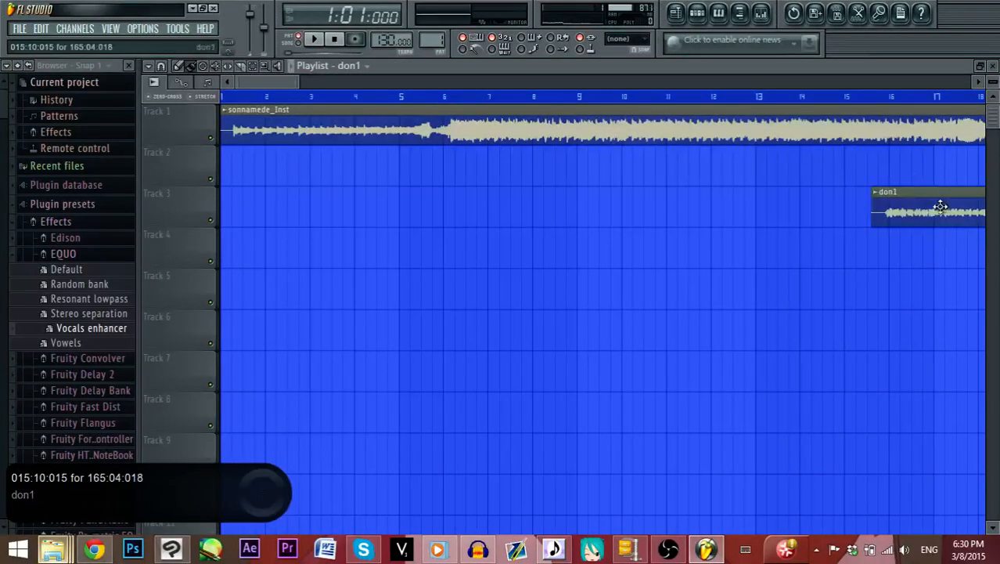
drag(940, 206, 170, 151)
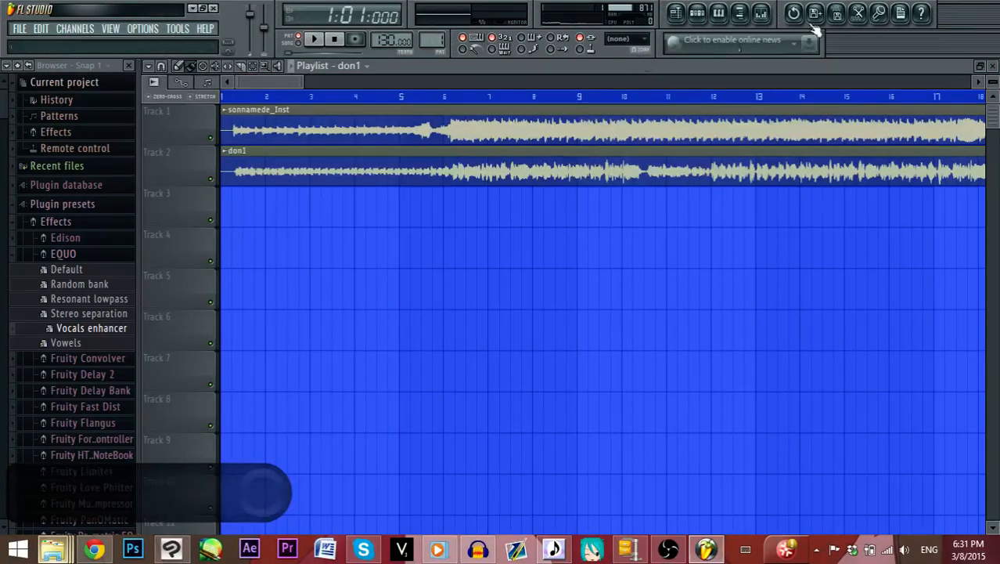
Link the don1 channel to mixer track Insert 2
click(762, 13)
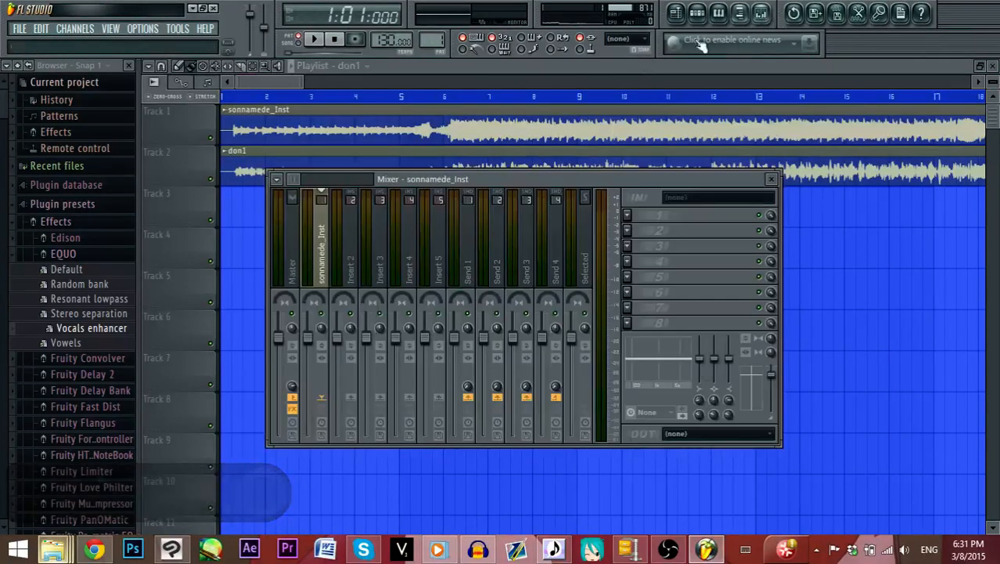
right_click(351, 251)
mouse_move(452, 266)
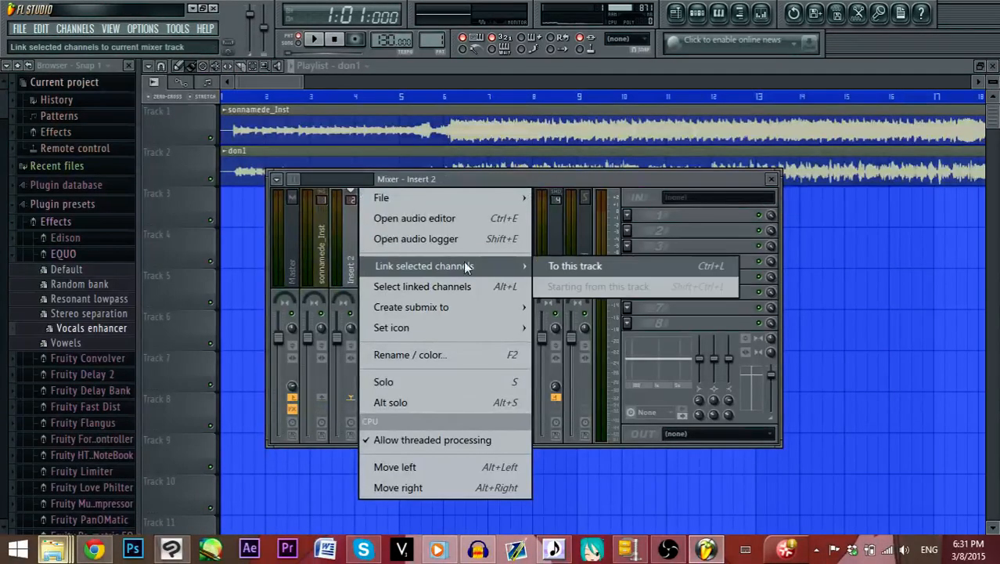
click(589, 266)
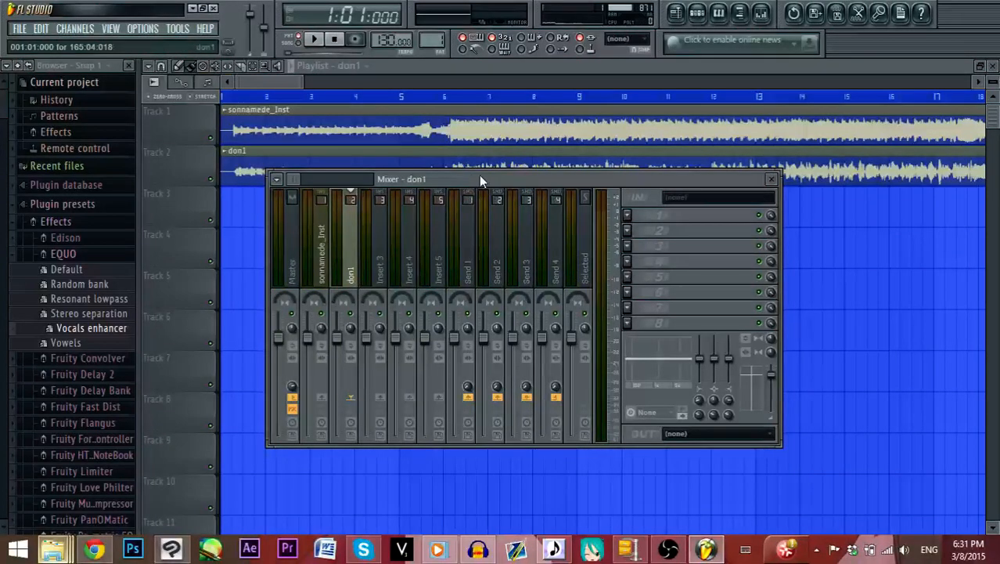
Move the mixer window clear of the two clips, play both tracks briefly in song mode and stop playback
drag(533, 178, 546, 195)
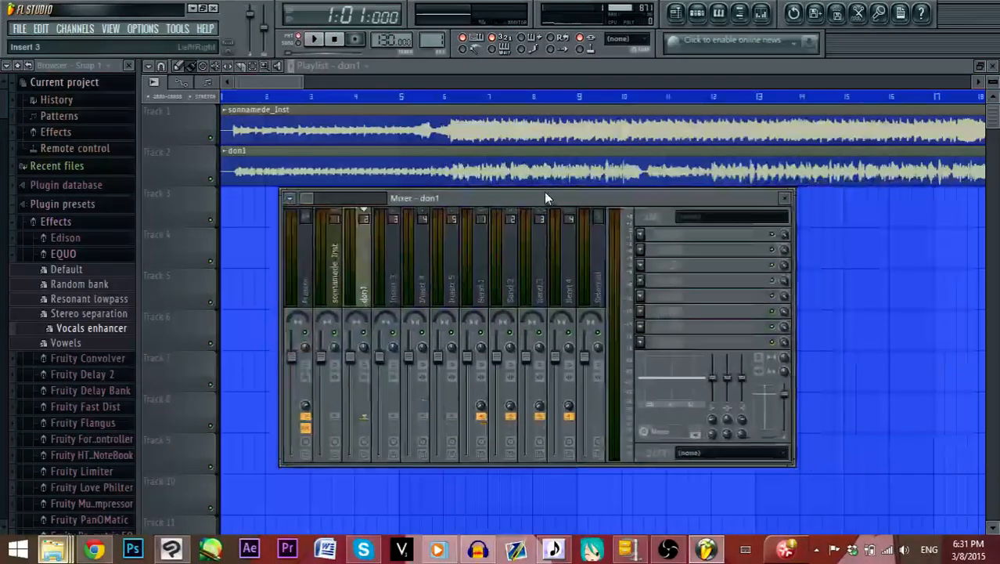
click(315, 40)
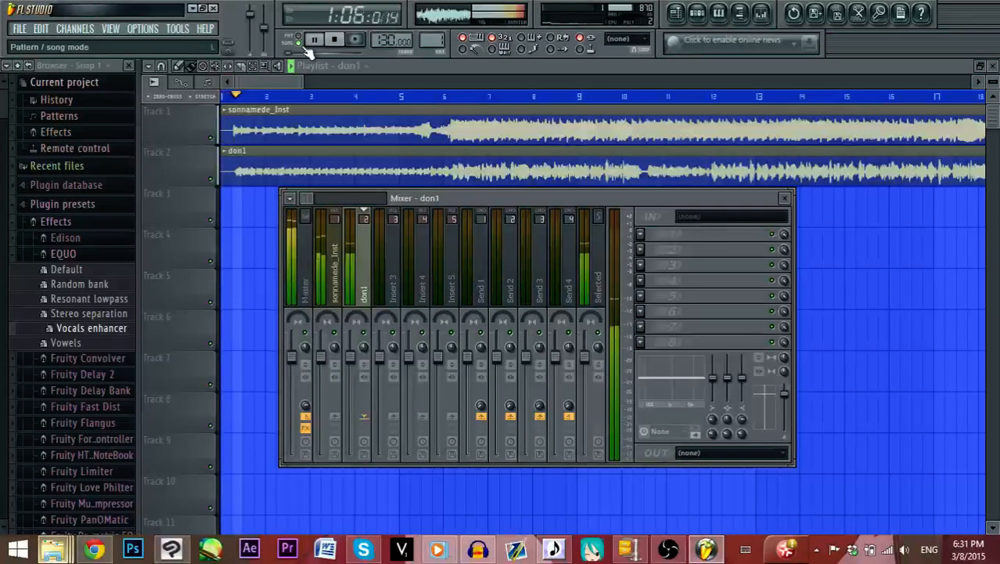
click(334, 39)
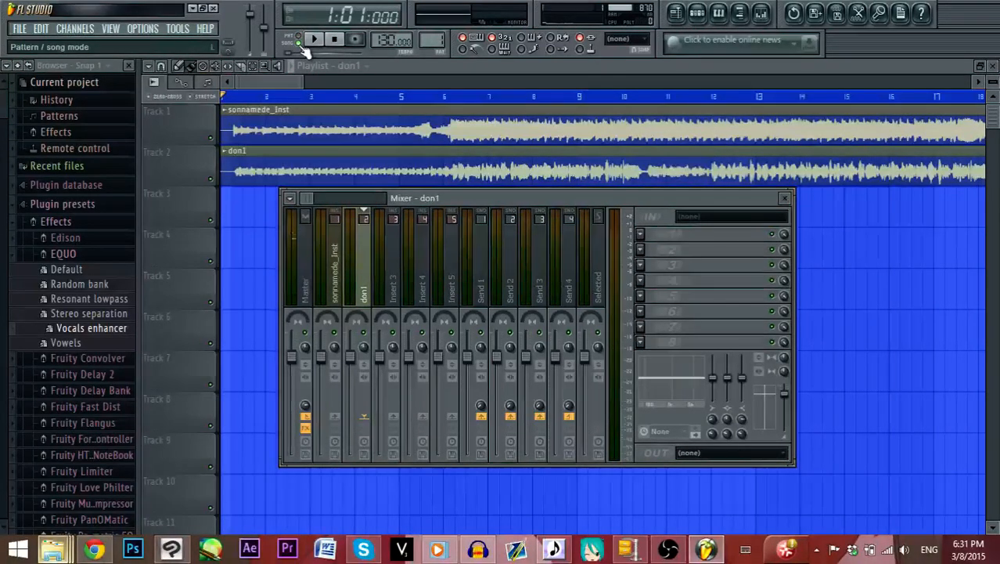
Play both tracks from the start of the playlist in song mode and stop playback
scroll(344, 105, up, 4)
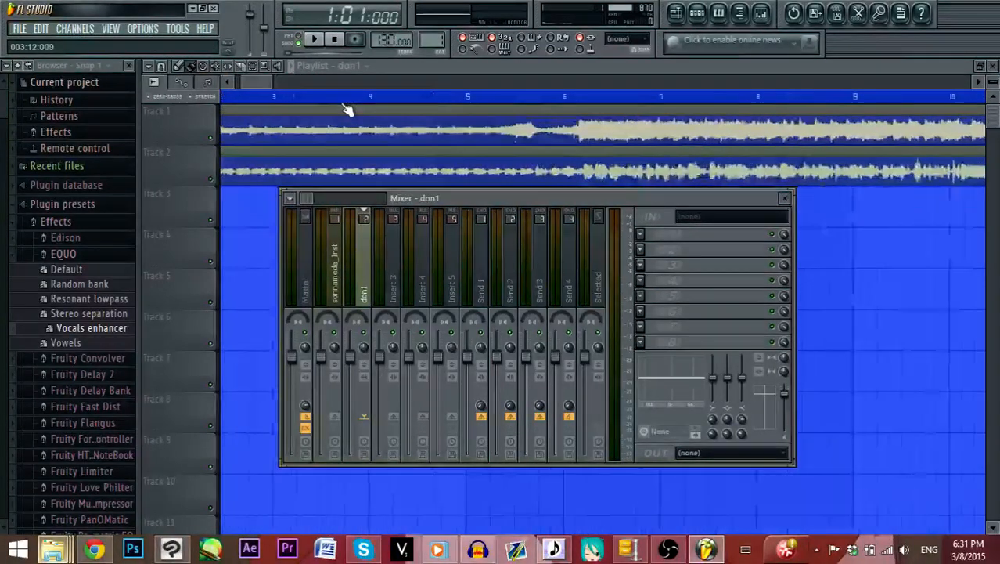
drag(257, 84, 223, 89)
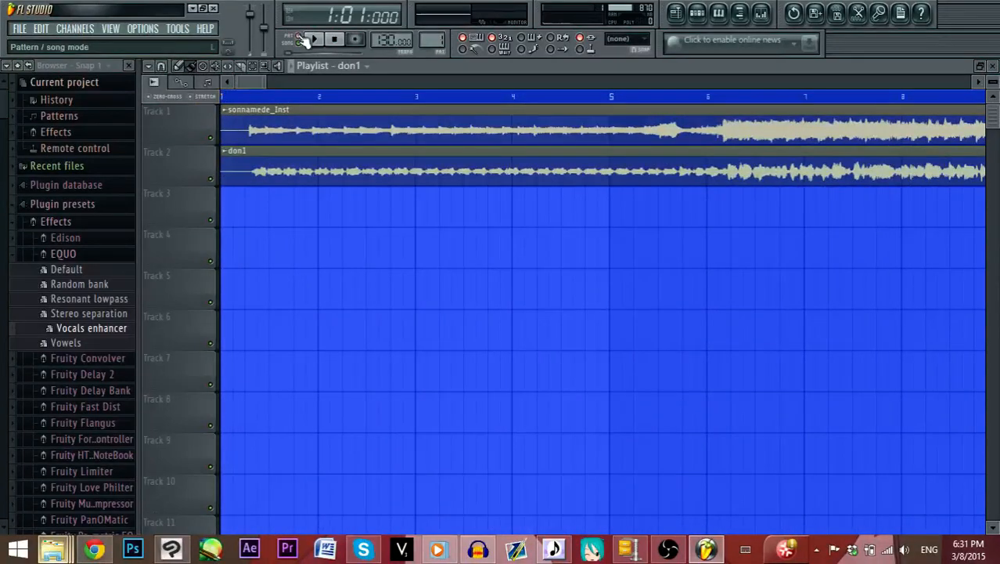
click(302, 46)
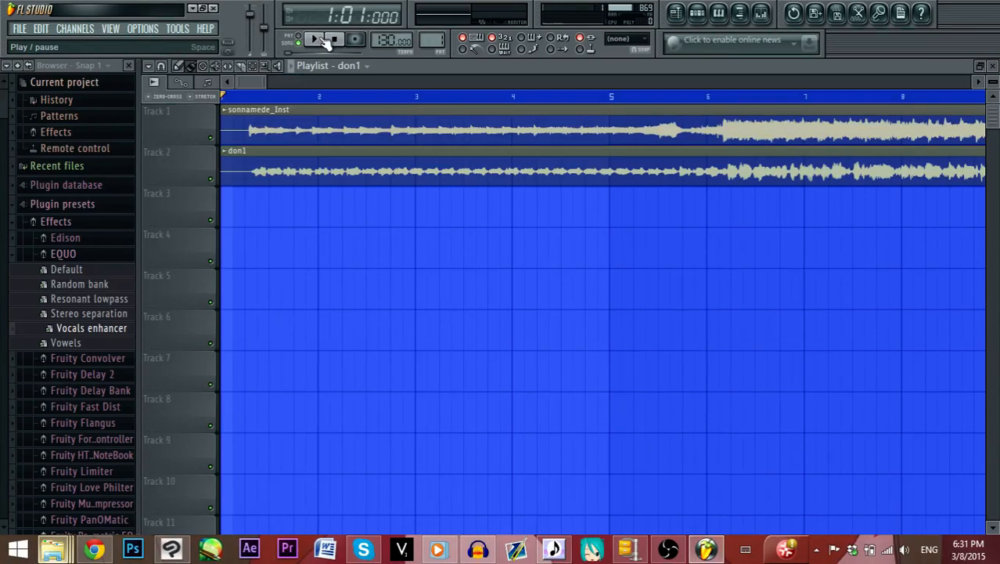
click(325, 41)
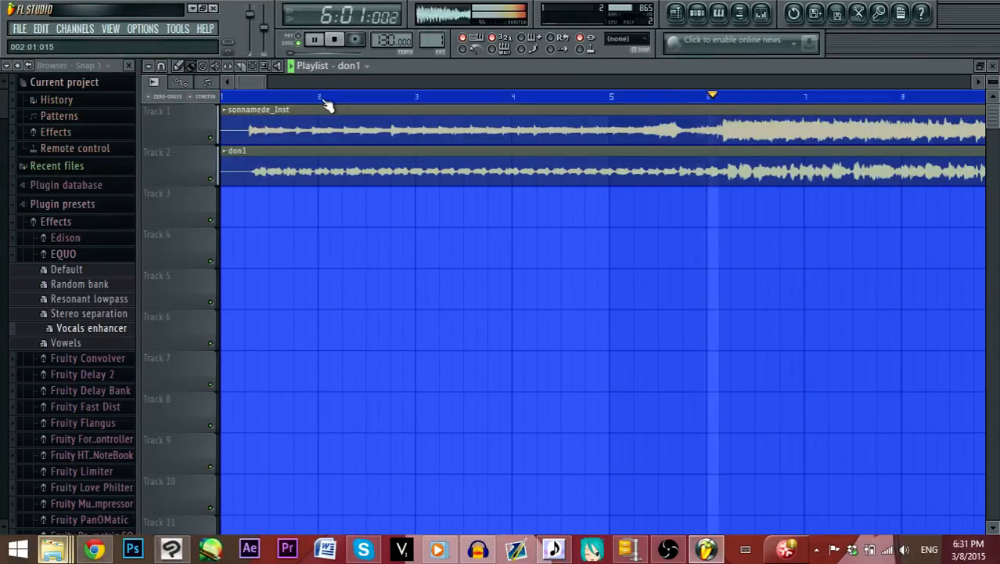
key(space)
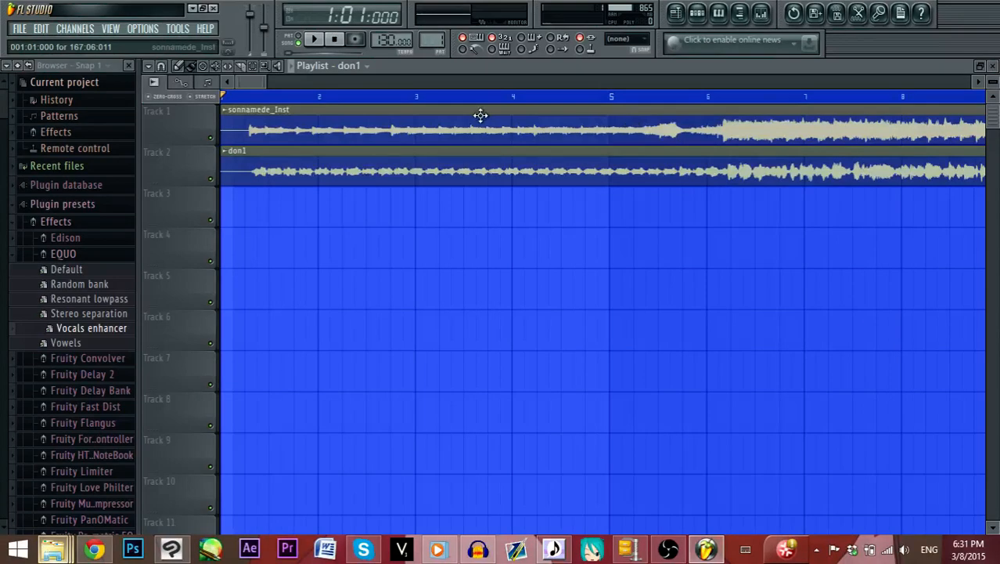
In the mixer, lower the sonnamede_Inst volume to about -4 dB and cut its mid EQ band to about -7.6 dB
click(761, 16)
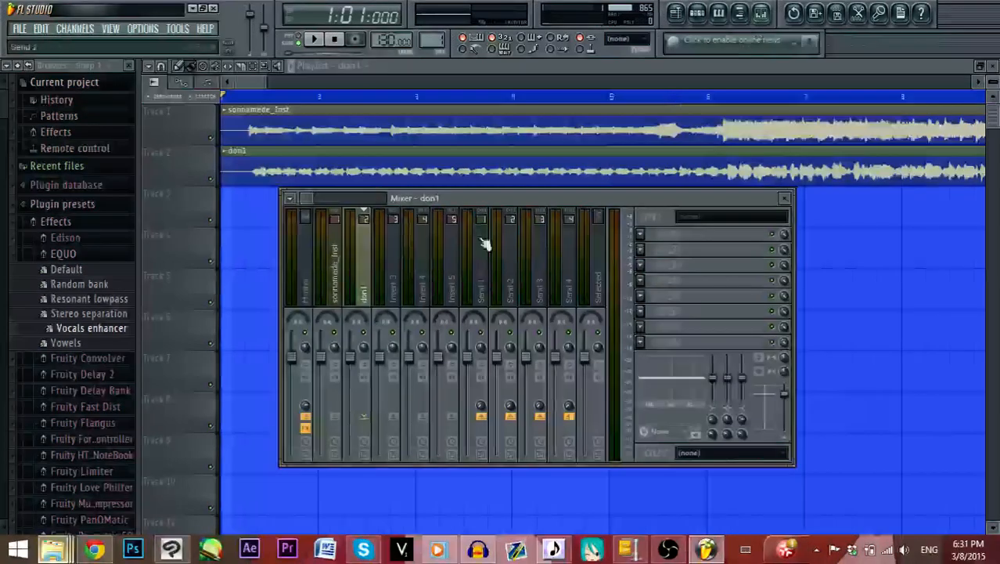
click(322, 362)
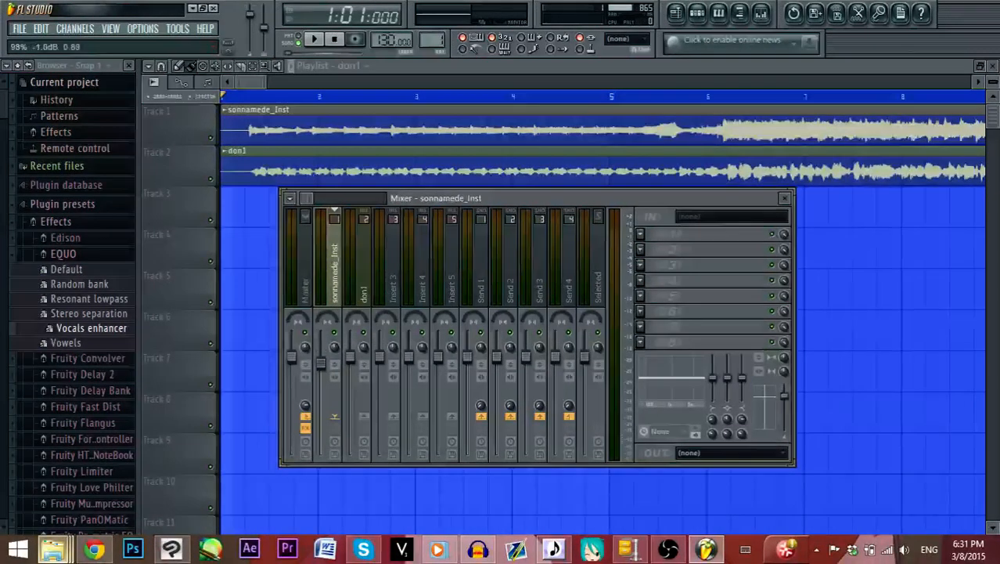
drag(321, 363, 321, 368)
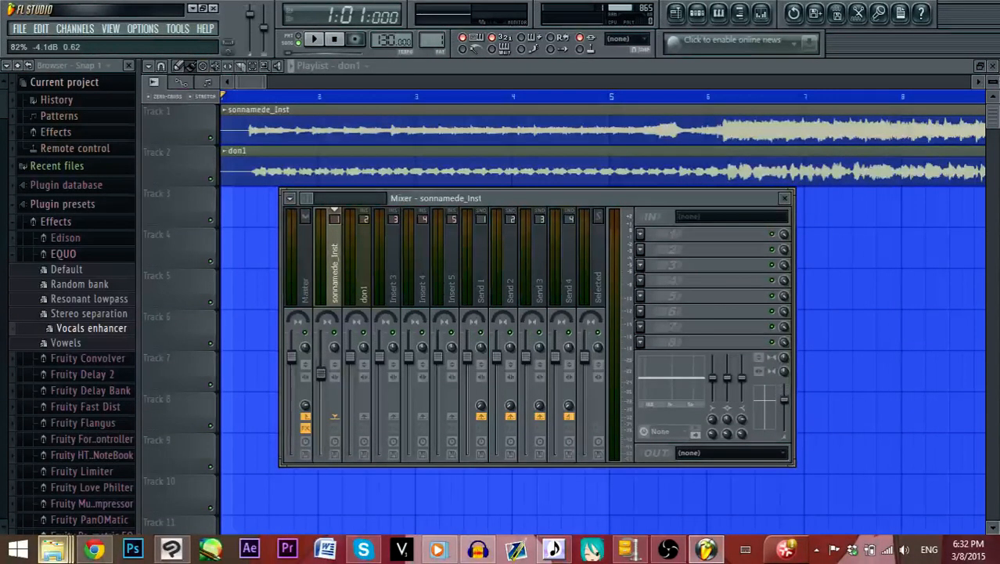
drag(727, 377, 727, 384)
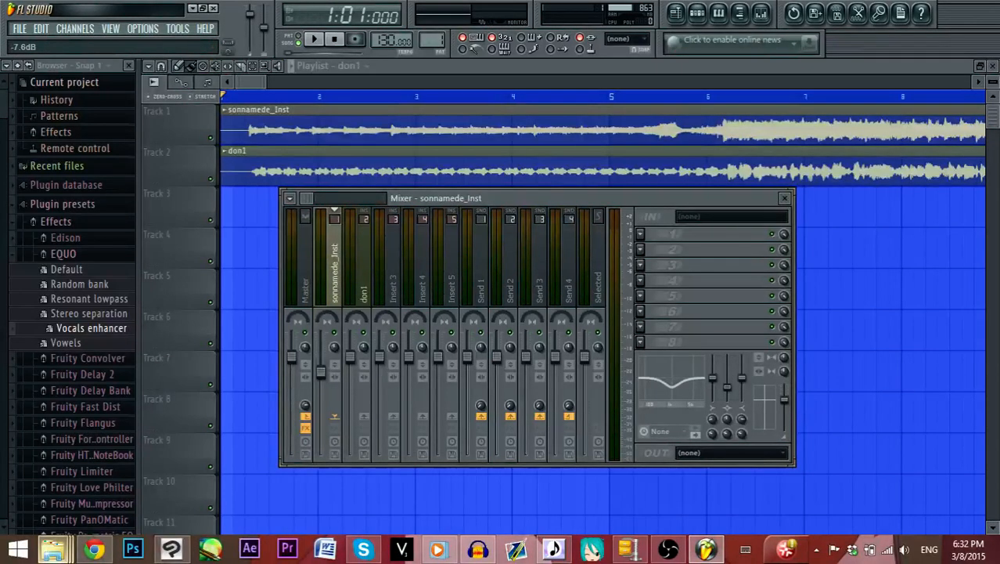
During playback, raise the don1 volume slightly and cut the low, mid and high EQ bands of sonnamede_Inst, then stop
click(314, 40)
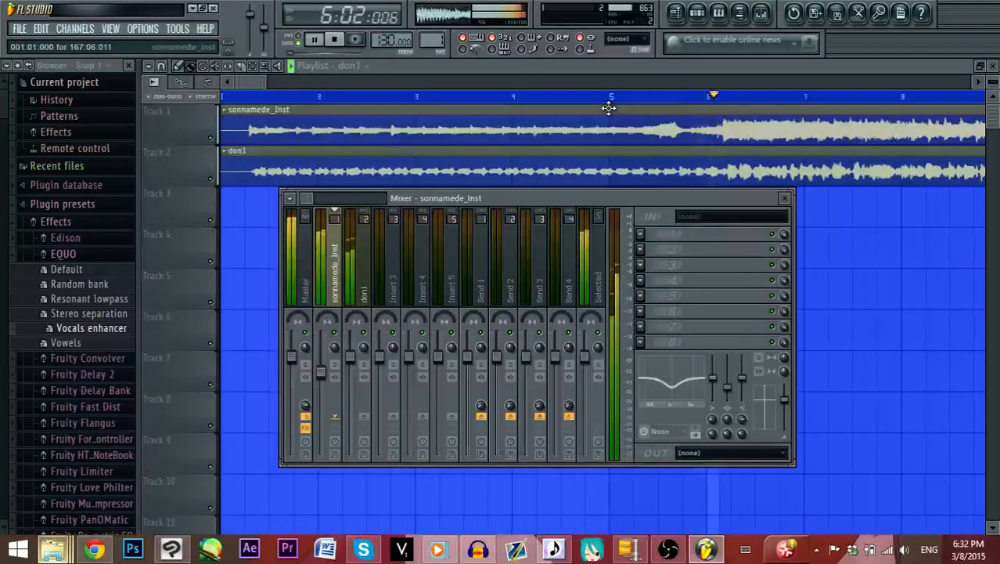
mouse_move(350, 357)
mouse_down()
mouse_move(350, 337)
mouse_move(350, 346)
mouse_up()
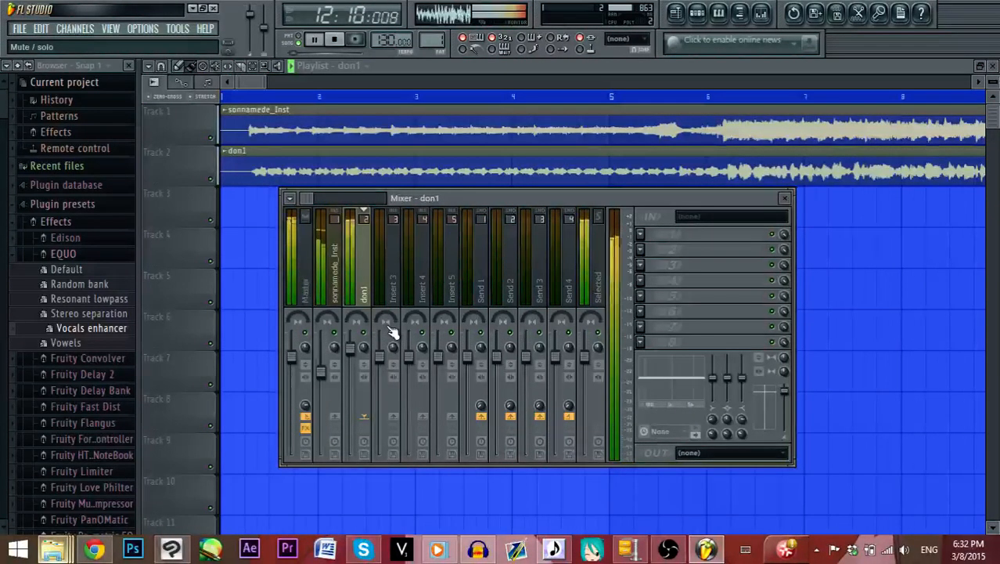
click(338, 290)
drag(728, 380, 687, 381)
click(335, 40)
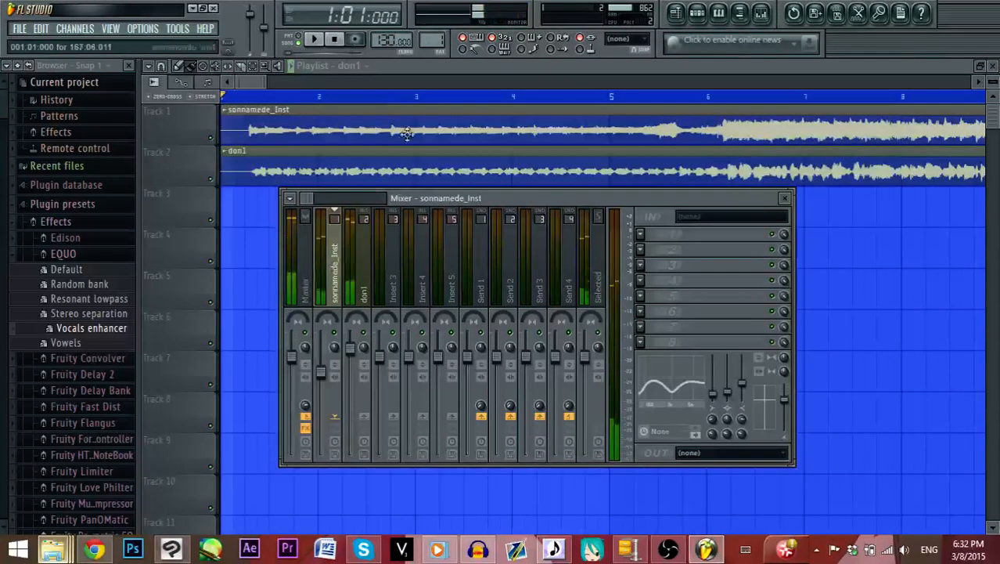
Try Fruity Chorus in the first effect slot of the Master track and close its window
click(304, 259)
click(640, 234)
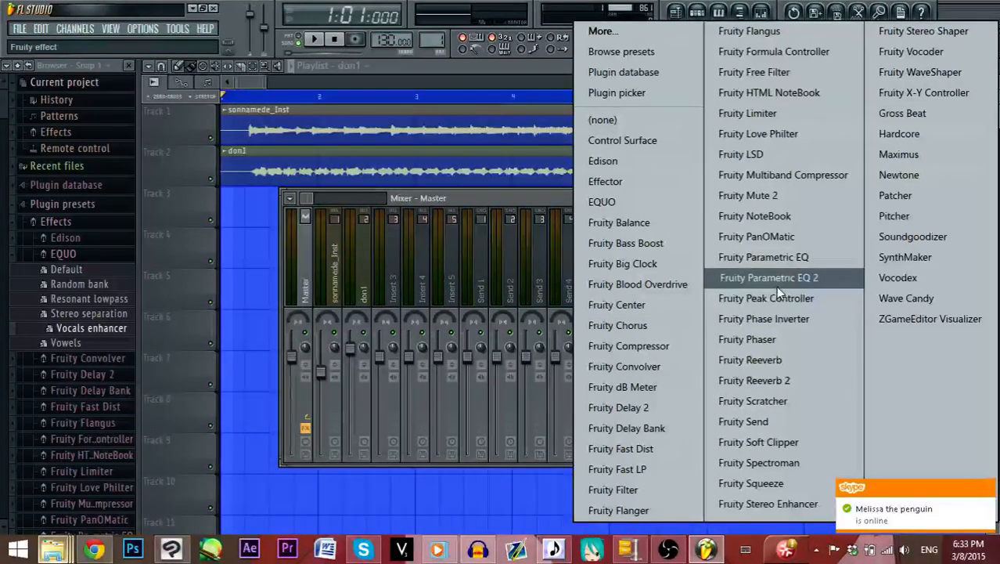
click(618, 325)
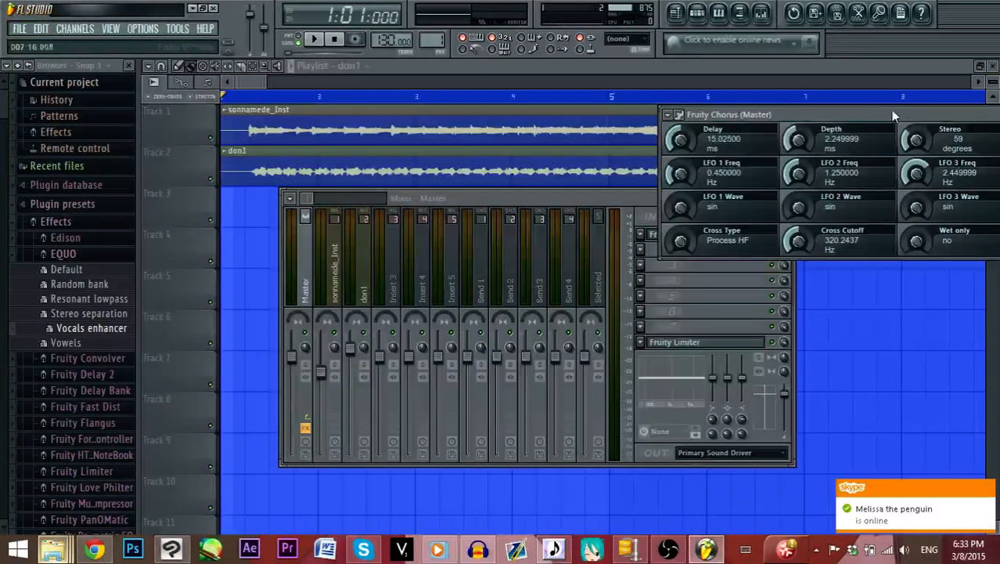
drag(891, 114, 846, 139)
click(834, 146)
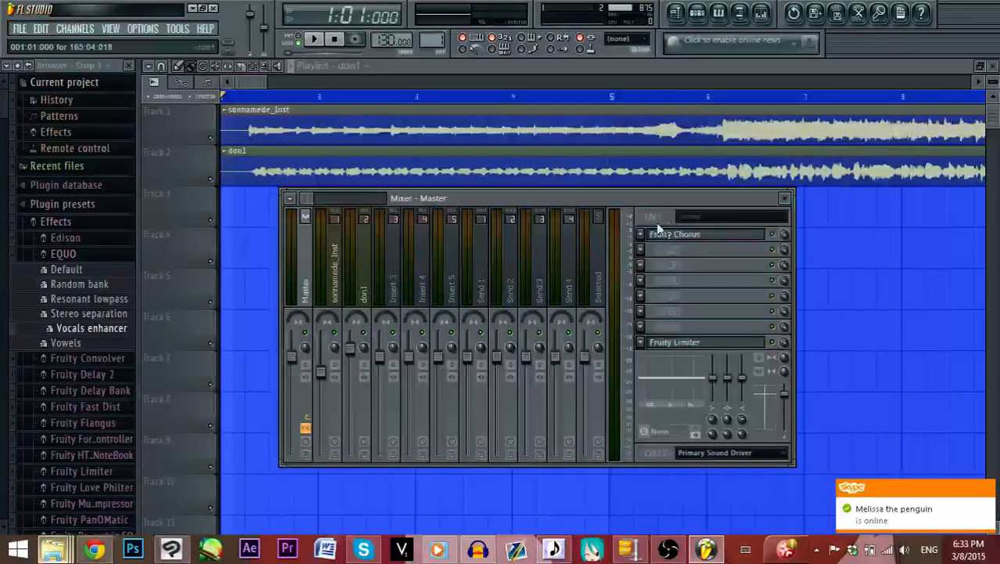
Try Fruity Peak Controller in place of Fruity Chorus on the Master track and close its window
click(640, 233)
click(755, 142)
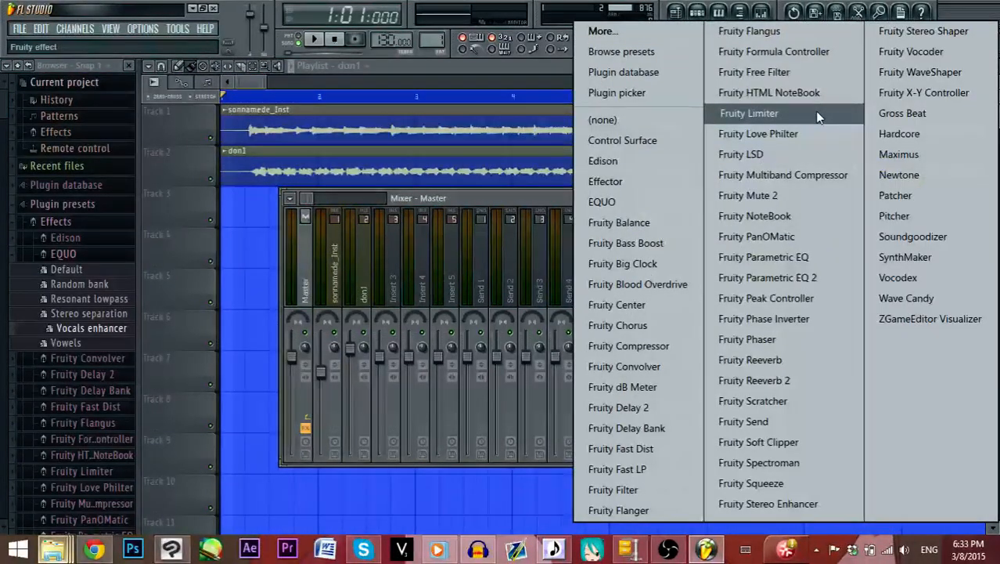
click(785, 298)
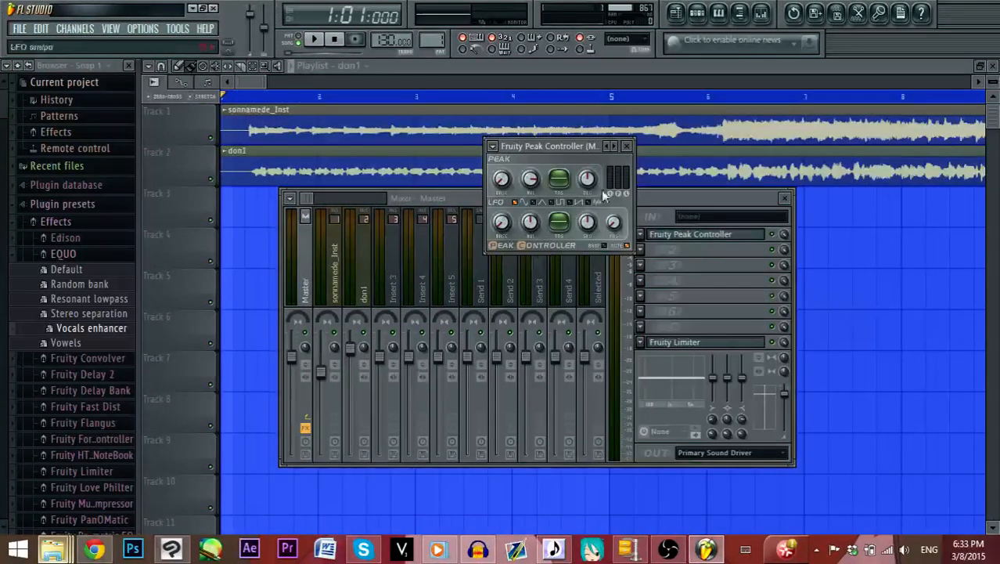
click(627, 147)
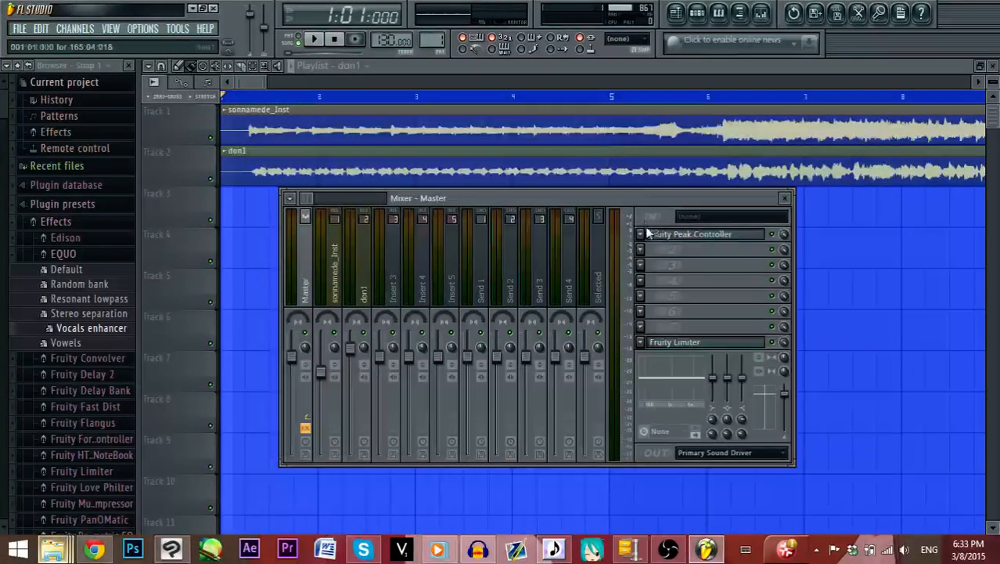
Replace Fruity Peak Controller with EQUO in the Master track's first effect slot
click(641, 232)
mouse_move(750, 117)
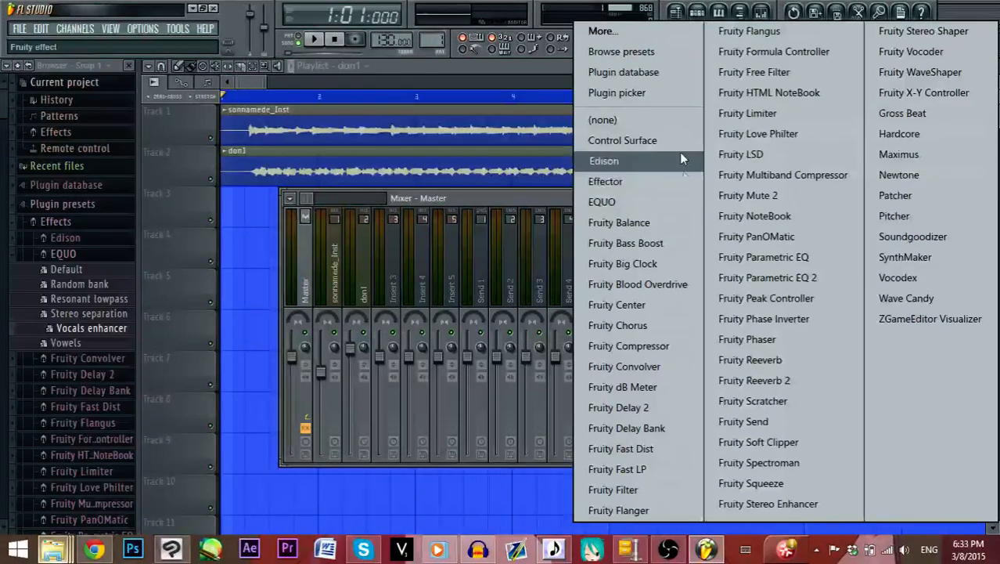
click(646, 208)
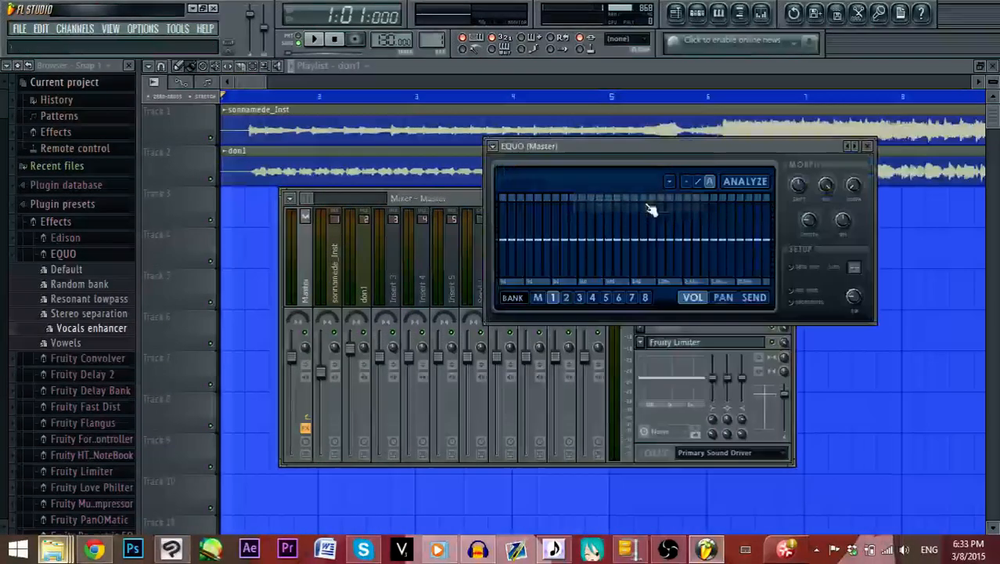
Shape the EQUO volume curve by repeatedly analyzing the input while the song plays, stop playback and close EQUO
click(313, 40)
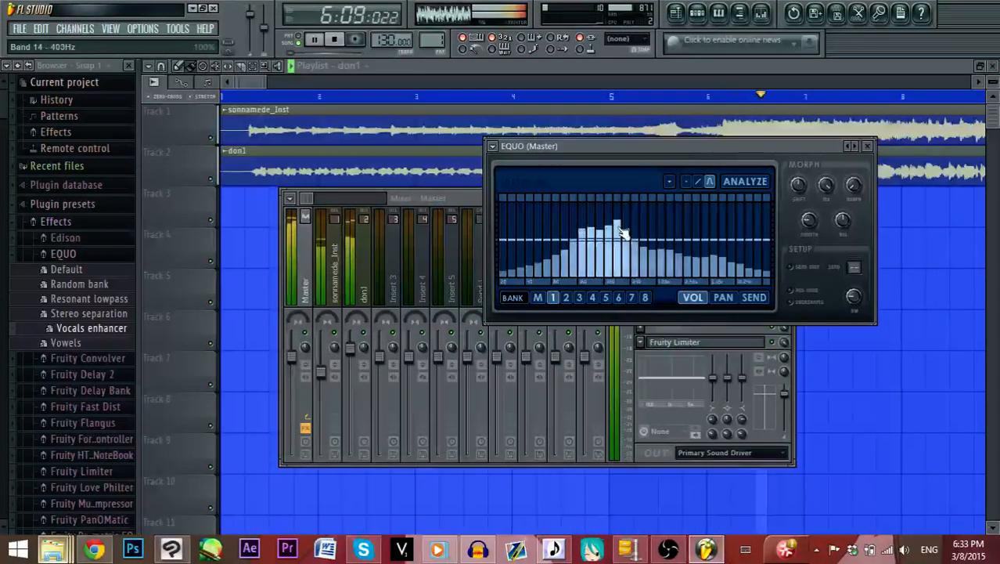
click(741, 185)
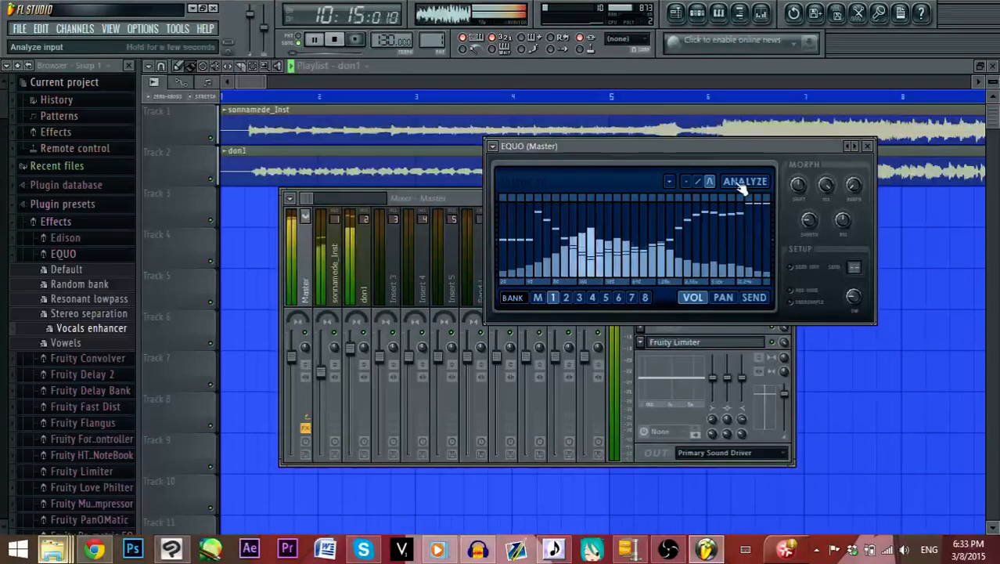
click(744, 184)
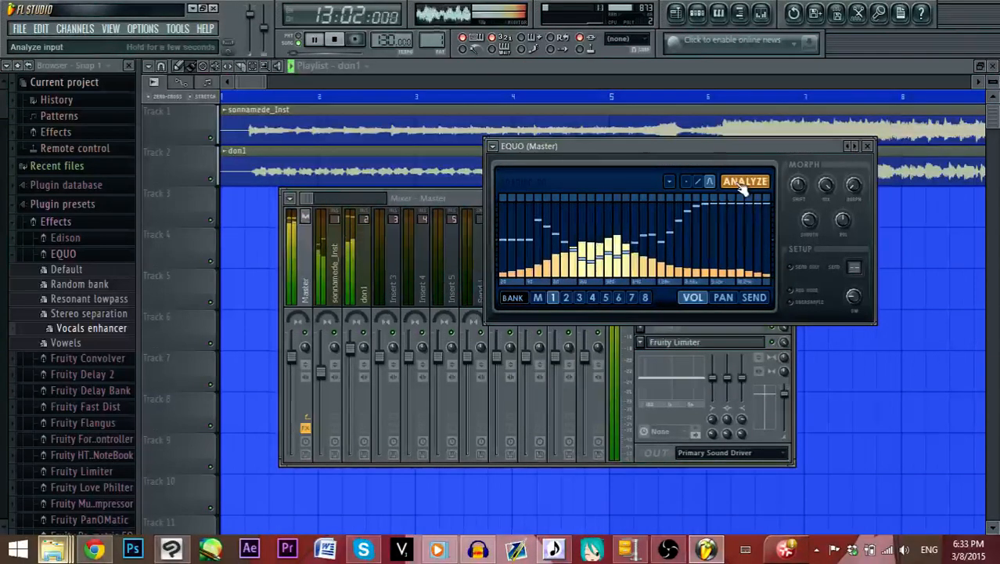
click(743, 185)
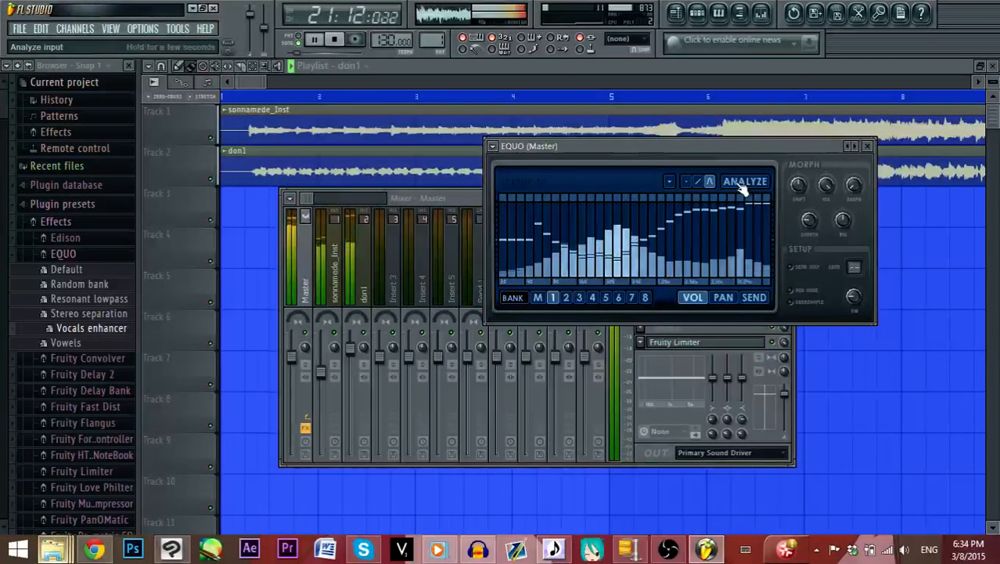
click(740, 186)
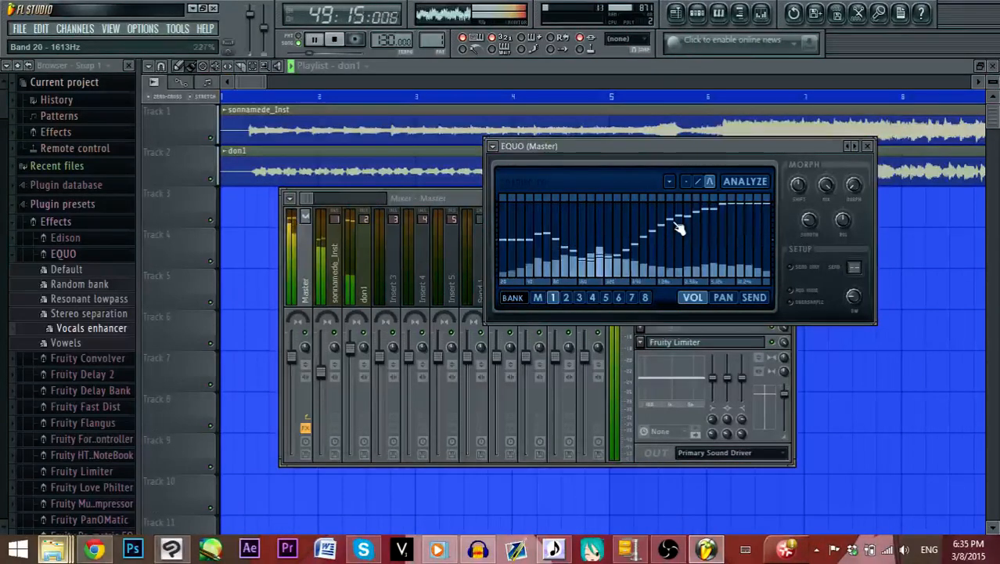
click(338, 43)
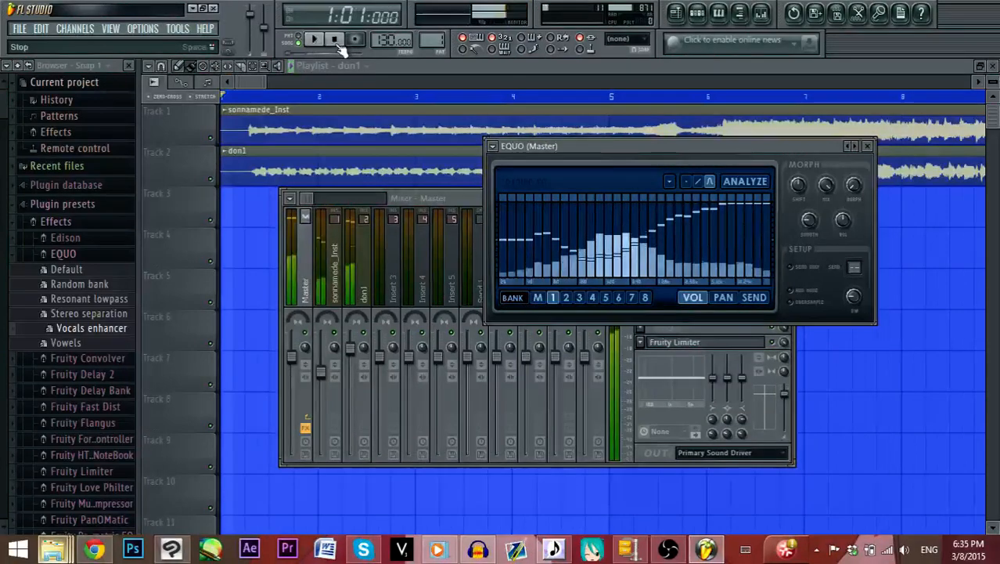
click(865, 147)
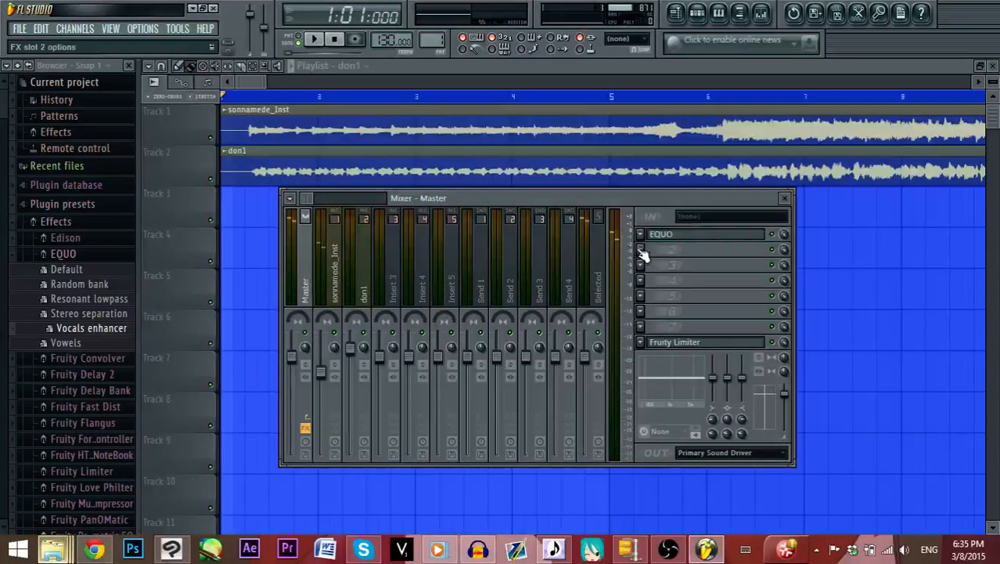
Load Fruity Parametric EQ 2 into the Master track's second effect slot and move its window clear of the browser
click(636, 247)
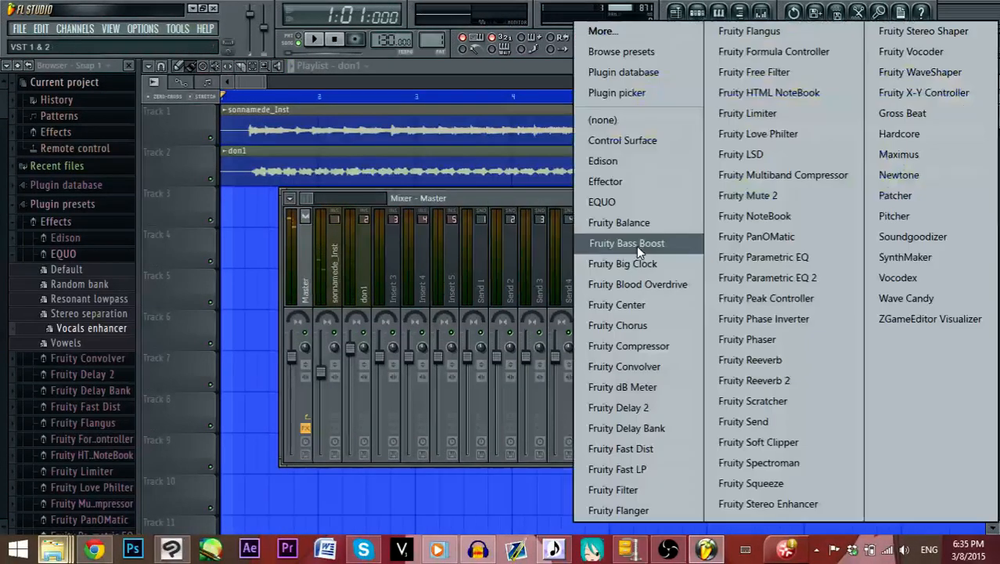
click(807, 283)
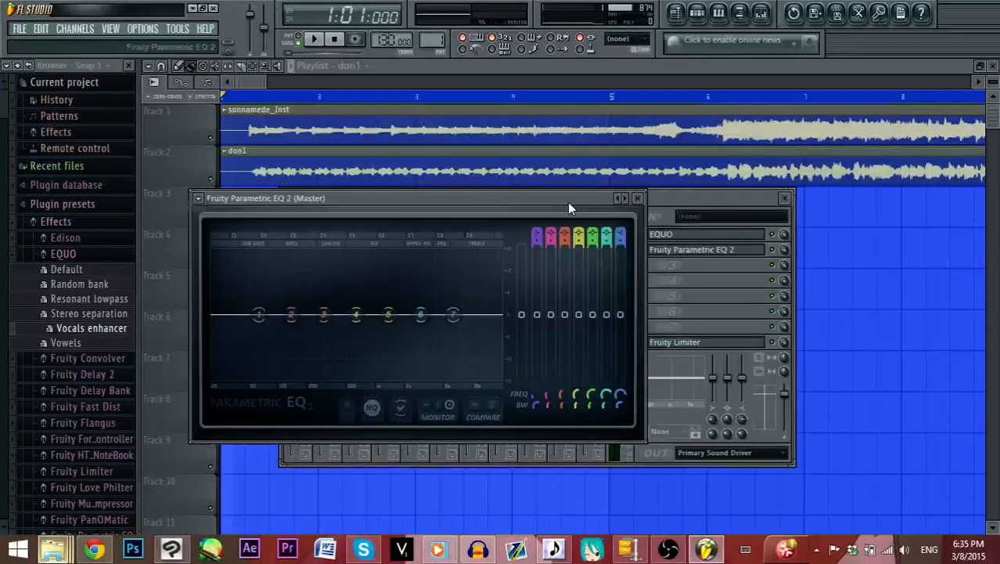
drag(568, 200, 724, 171)
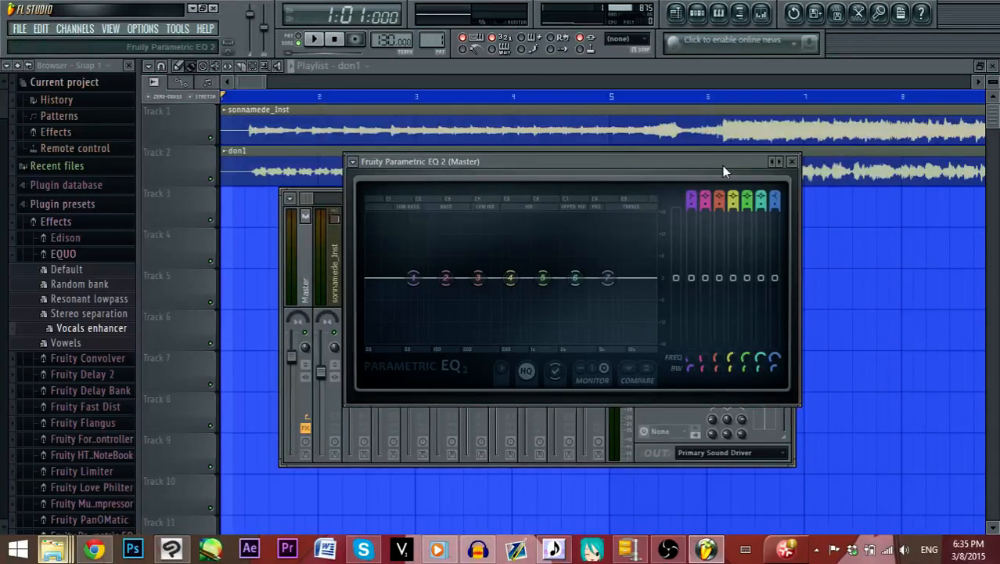
During playback, boost bands 4 and 1 in Parametric EQ 2, band 1 to about 9.9 dB at 52 Hz, and adjust bands 2 and 3
click(314, 40)
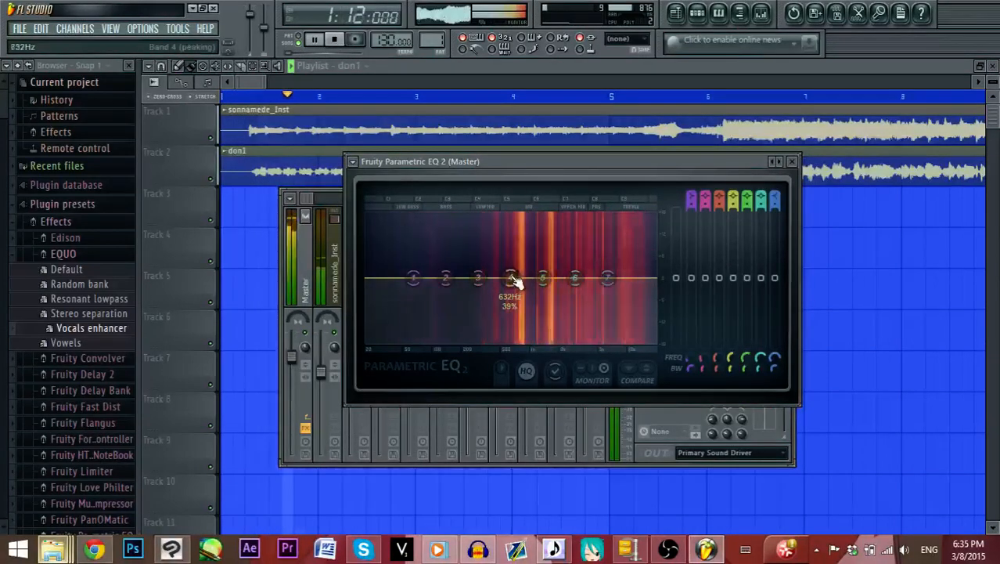
drag(515, 283, 509, 254)
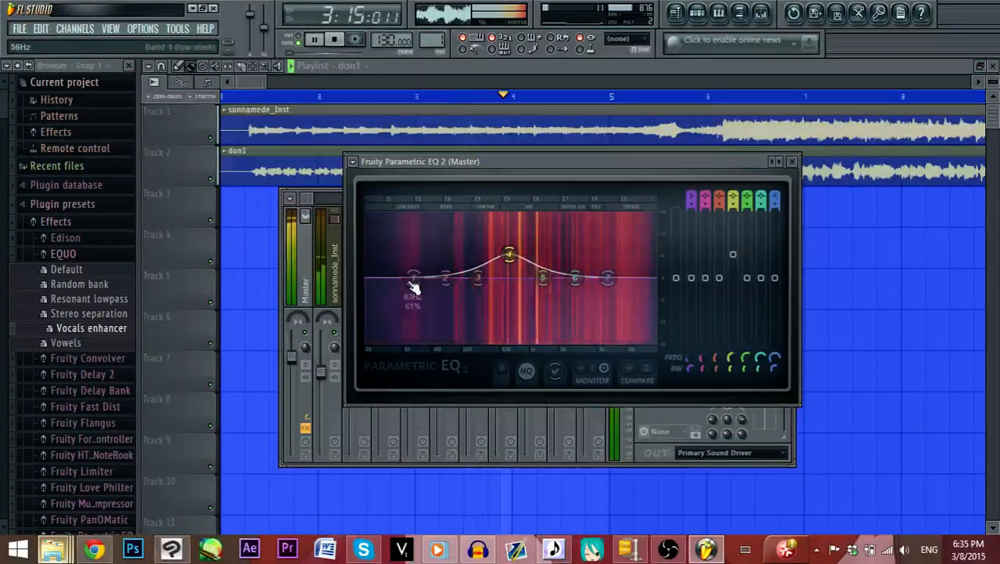
drag(415, 288, 405, 251)
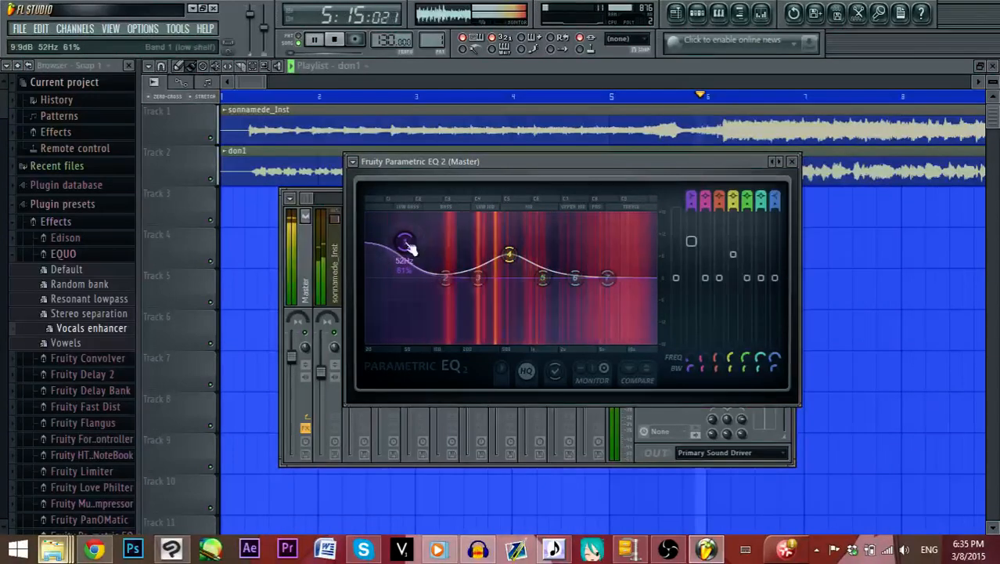
drag(447, 279, 467, 298)
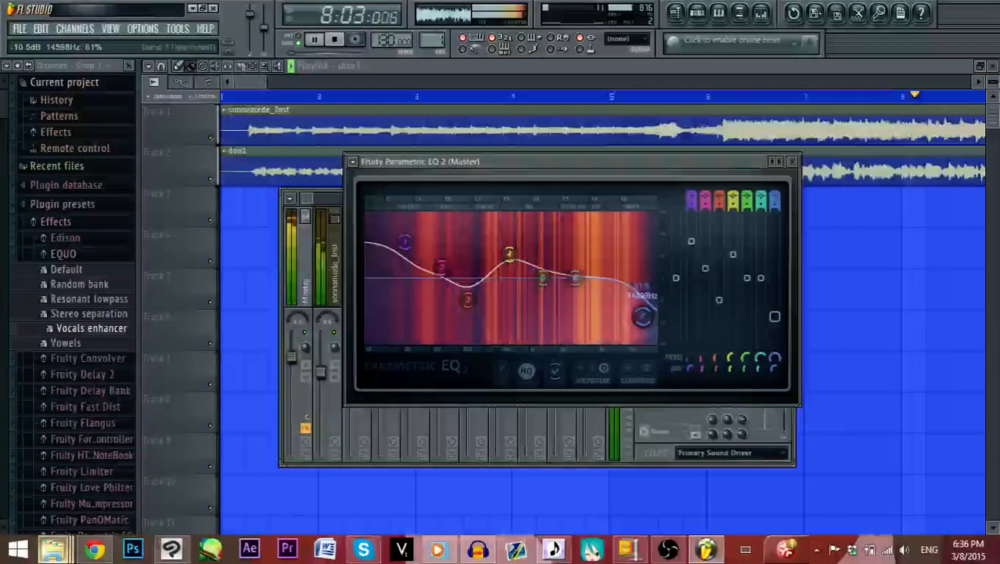
Cut bands 7, 6 and 5 below the zero line, lower band 4 to about zero and deepen the band 3 cut
drag(607, 278, 649, 327)
drag(575, 278, 602, 301)
drag(541, 277, 554, 304)
drag(509, 254, 466, 319)
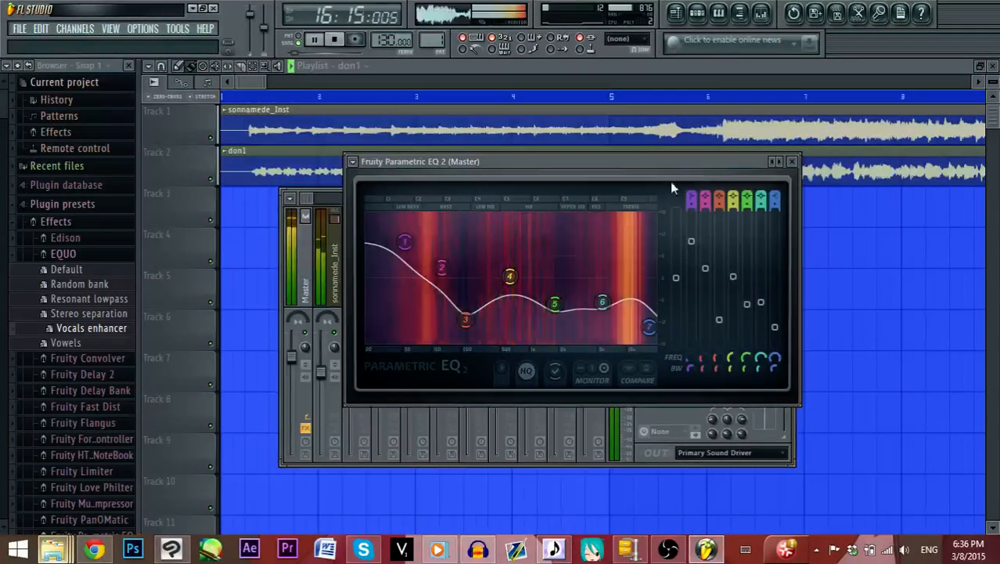
Close Parametric EQ 2, audition the mix from about bar 30, then stop playback and return the song position to the start
click(791, 161)
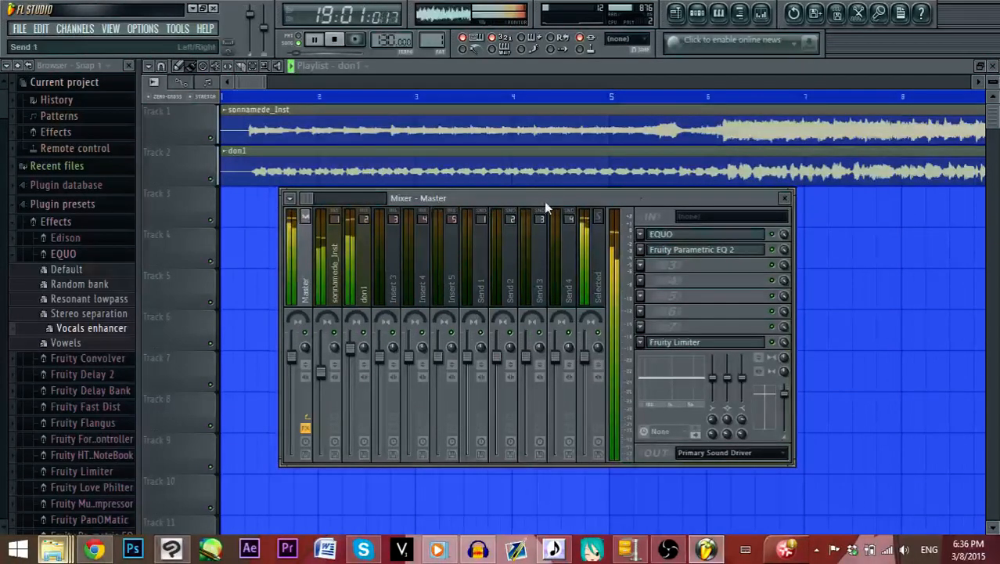
click(343, 46)
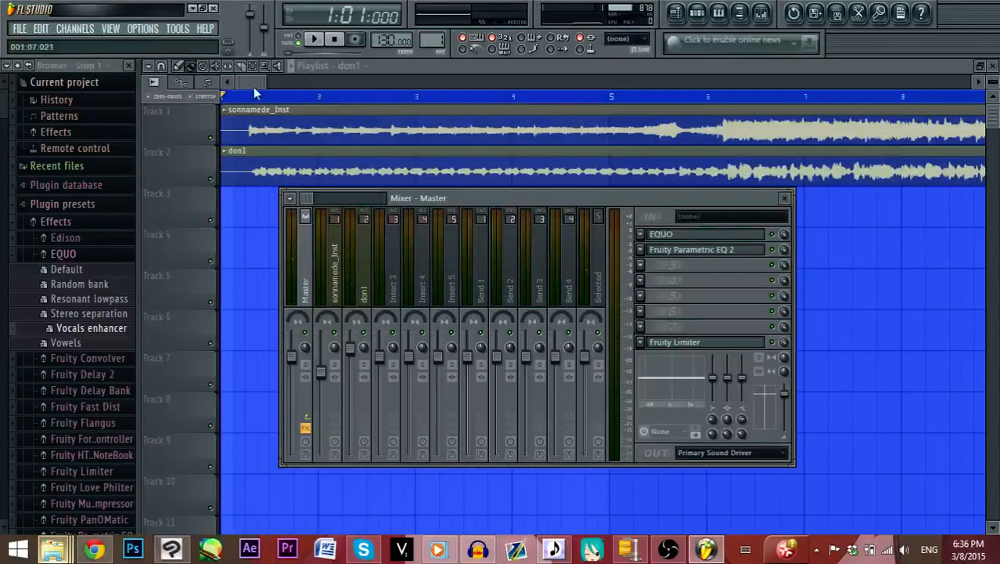
drag(253, 85, 380, 95)
drag(383, 93, 361, 99)
click(516, 141)
click(501, 95)
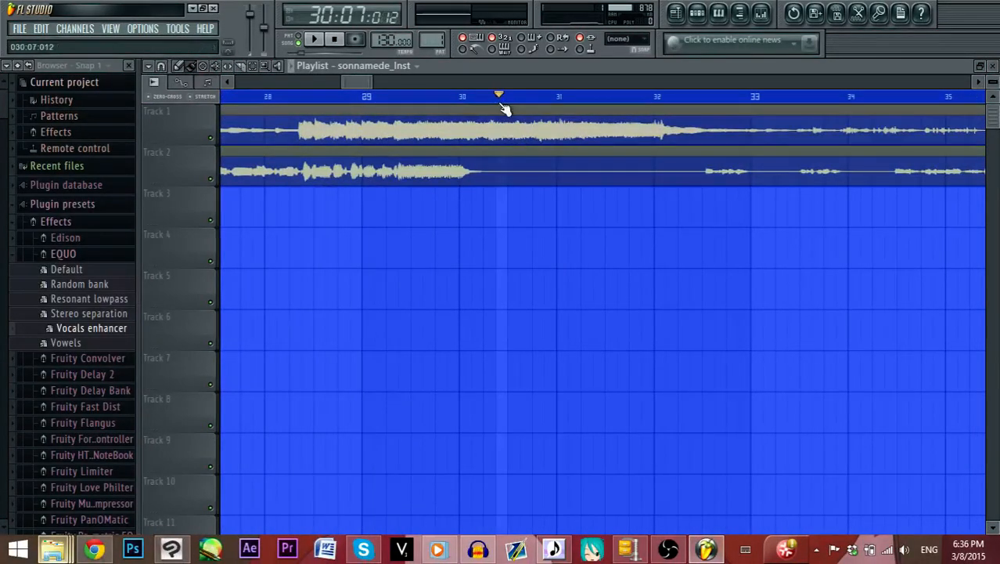
click(315, 39)
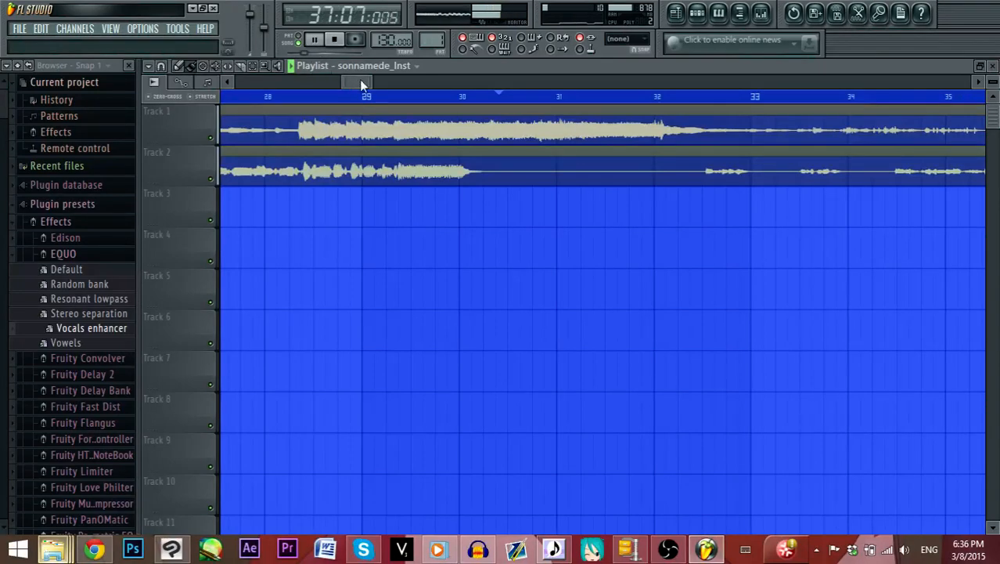
drag(360, 79, 397, 80)
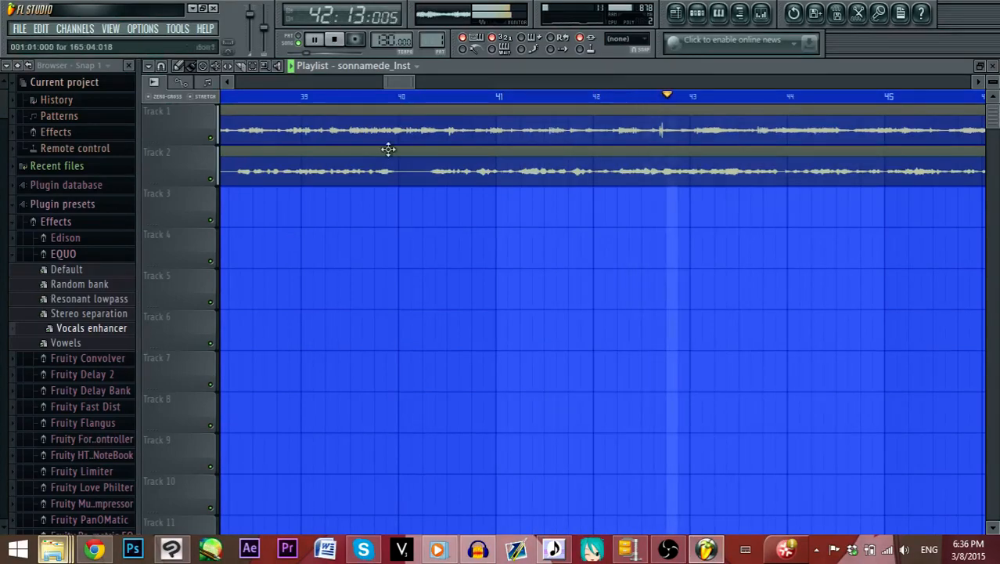
click(335, 43)
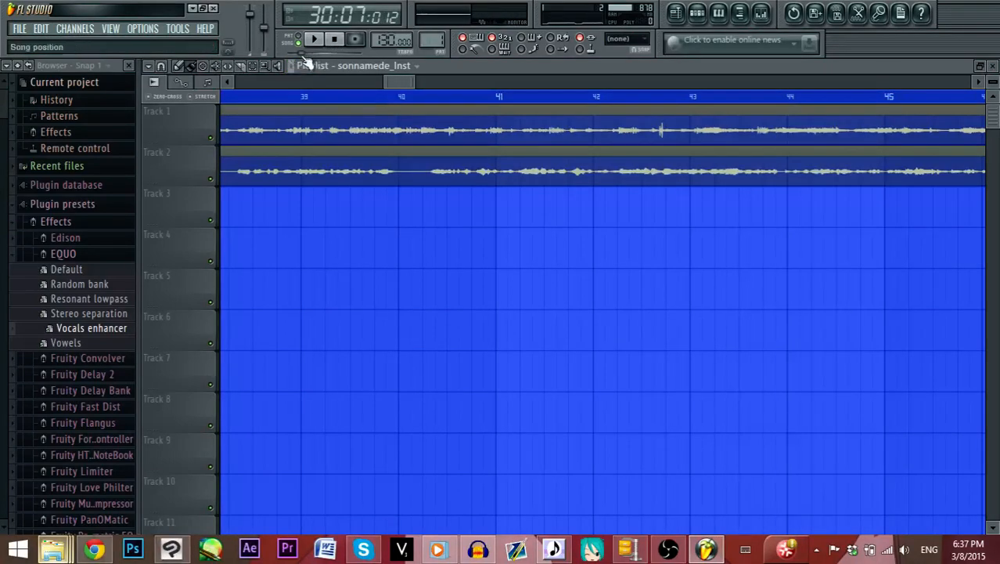
drag(302, 52, 8, 42)
Start exporting the song as an MP3 file with the Desktop as the save location
click(19, 29)
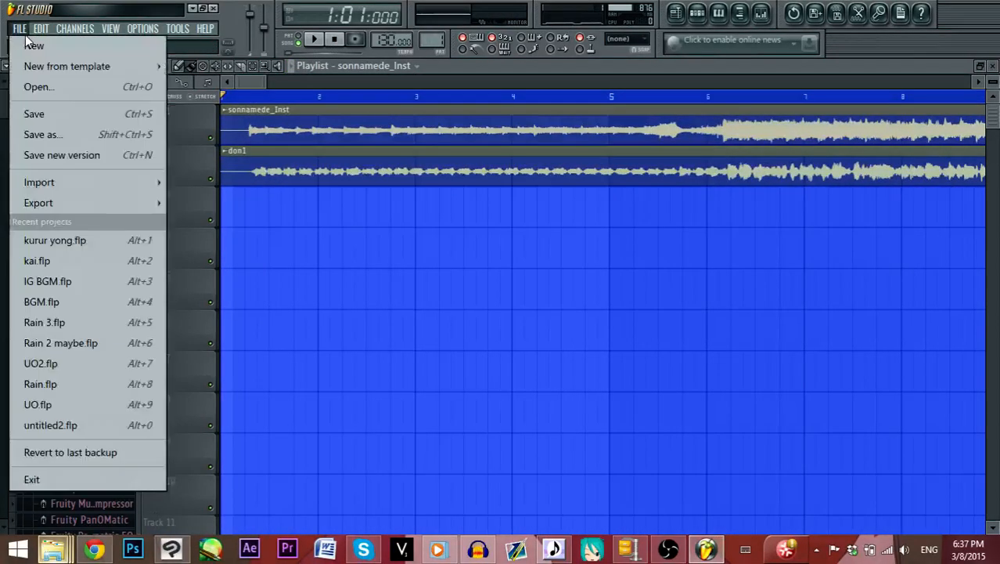
mouse_move(92, 203)
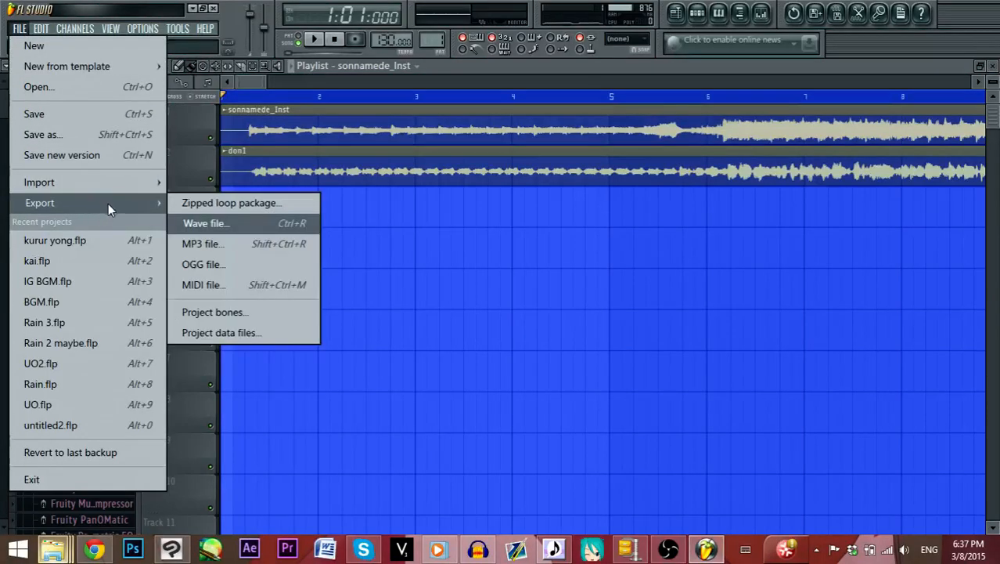
click(208, 242)
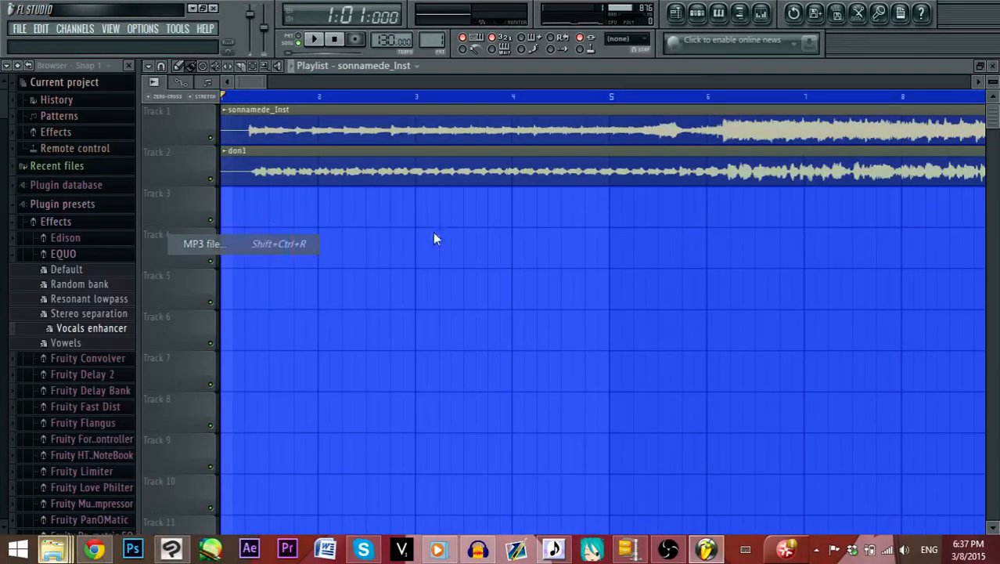
click(331, 139)
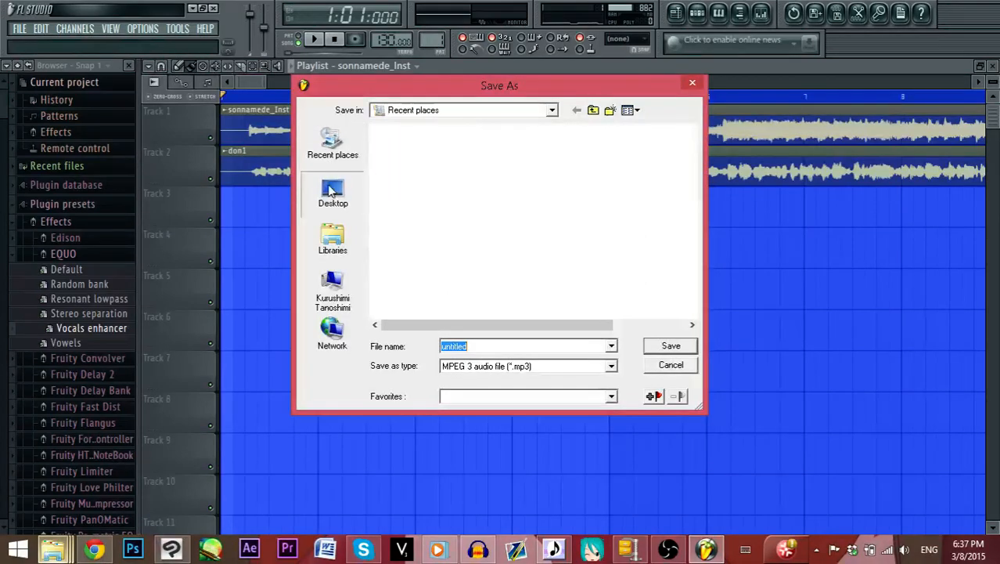
click(332, 191)
Name the MP3 "Don't look at me in that Way-" followed by the singer's name and "VCV SEKE", and start rendering it
text(Dpml)
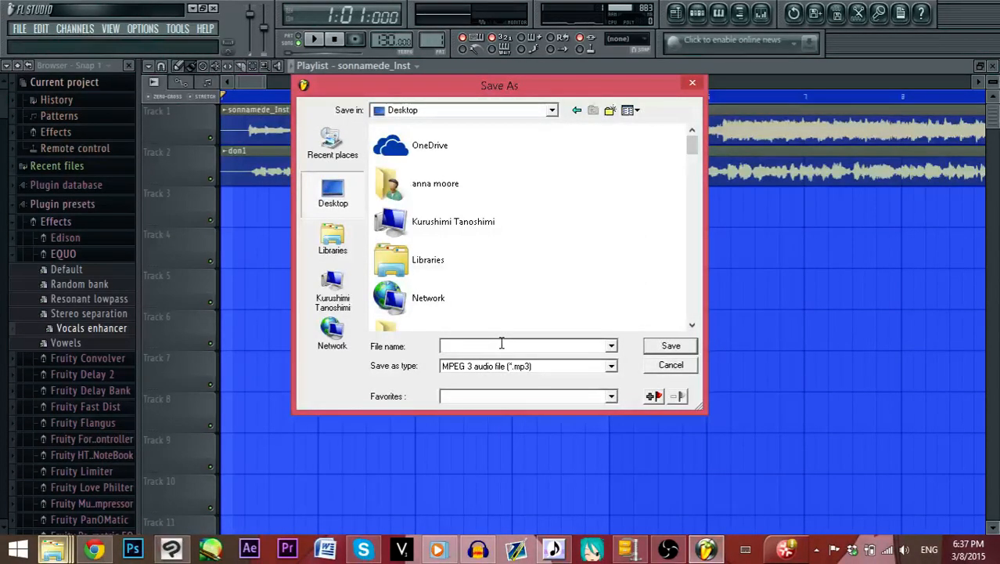
text(Don't)
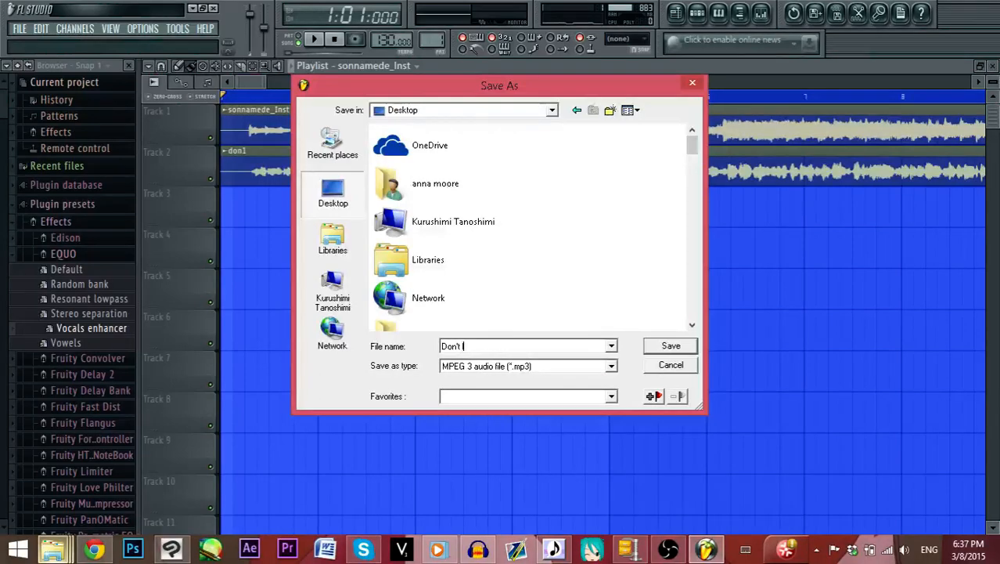
text( look at me in )
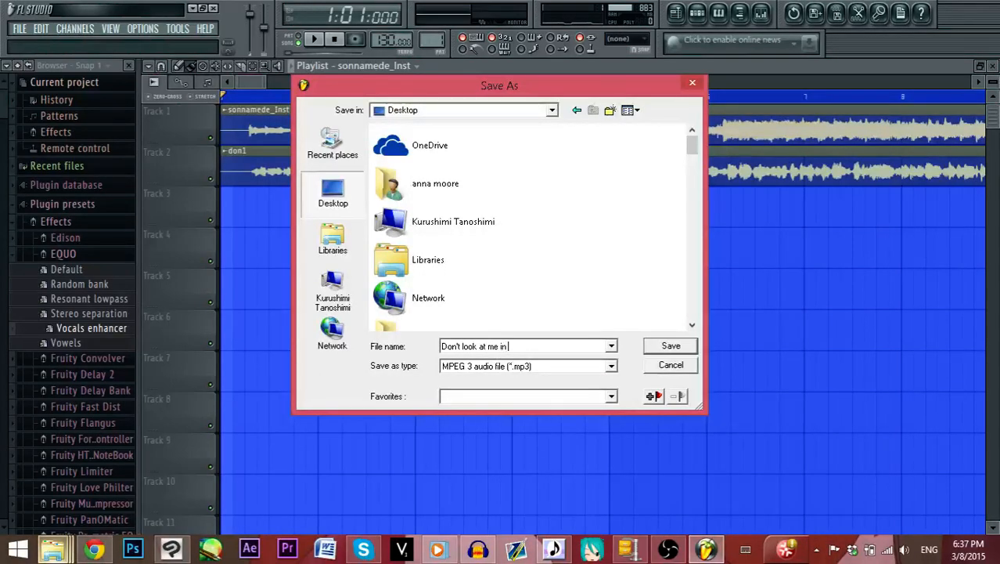
text(the  Way- Kurushimi Tan)
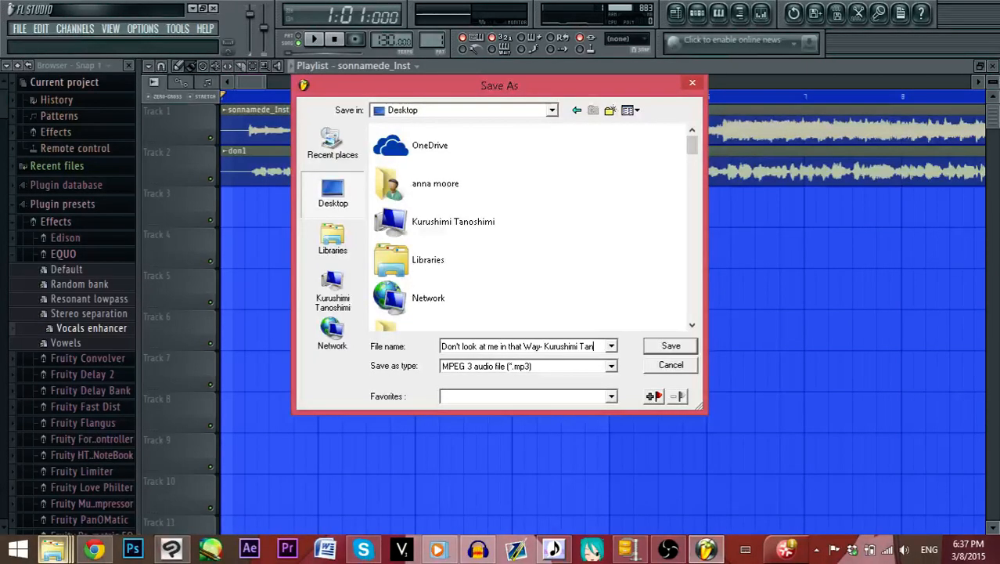
text(osi)
text(himi)
text( VCV)
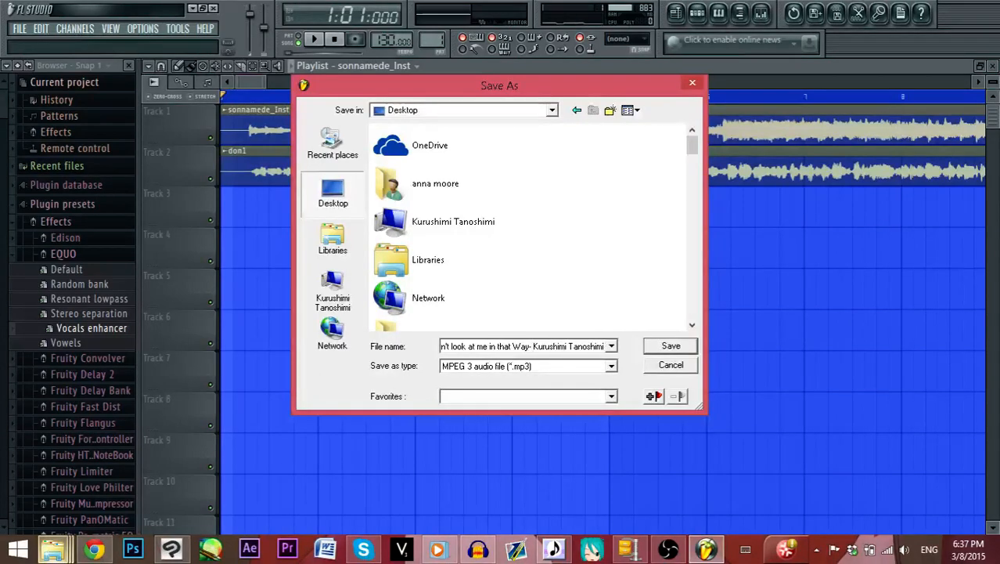
text( SEKI)
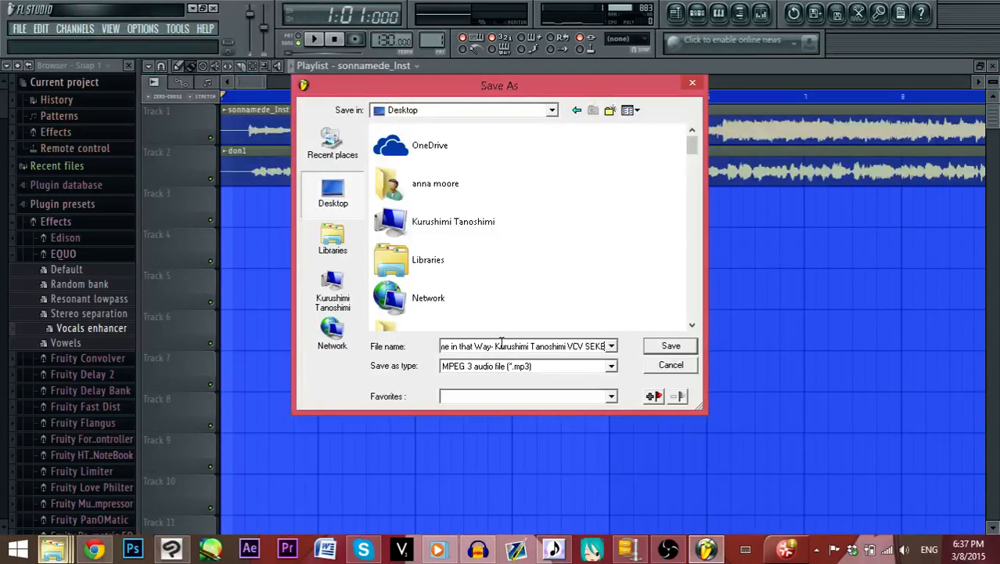
key(Return)
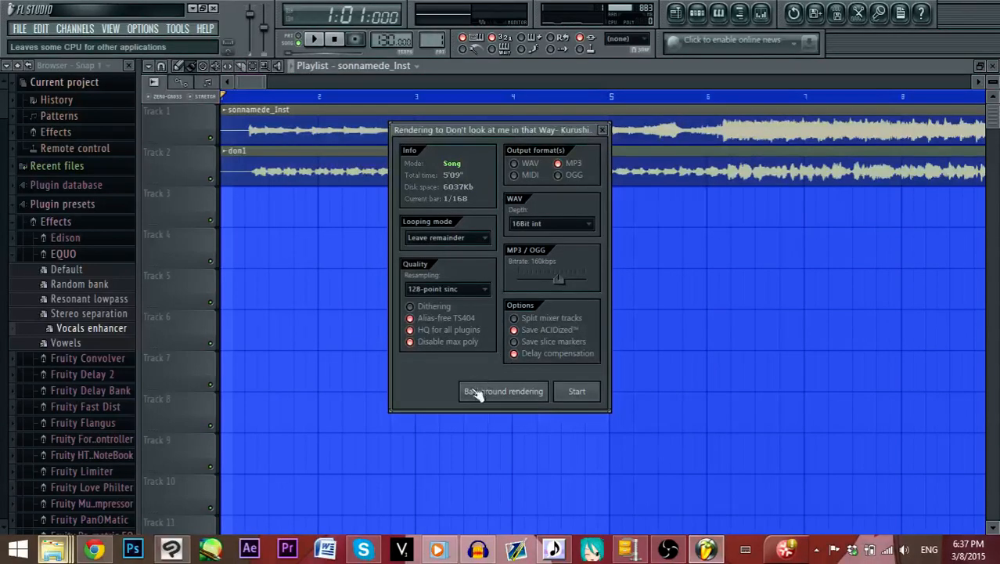
click(583, 393)
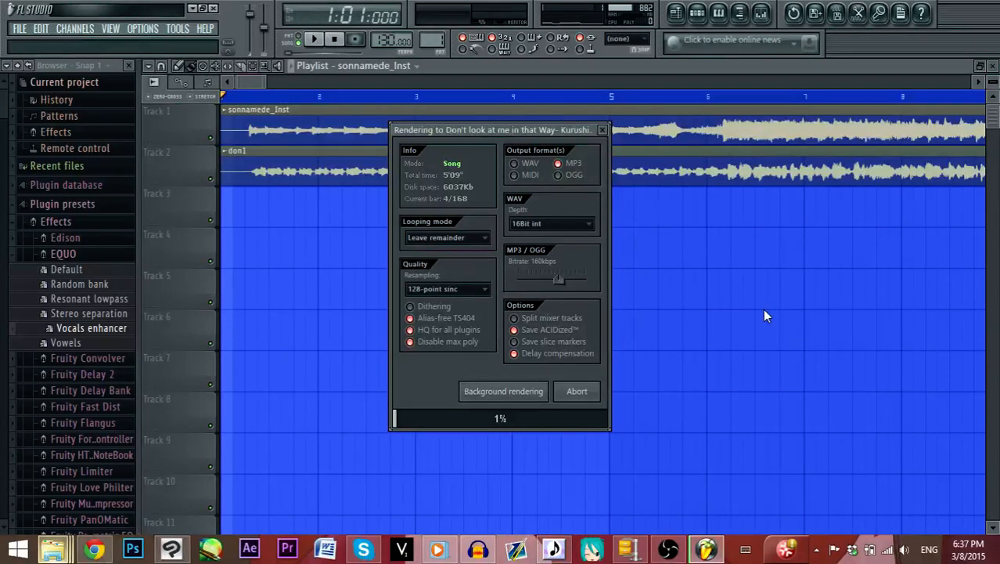
Switch to Audacity, select all the audio and start exporting the selection
click(477, 551)
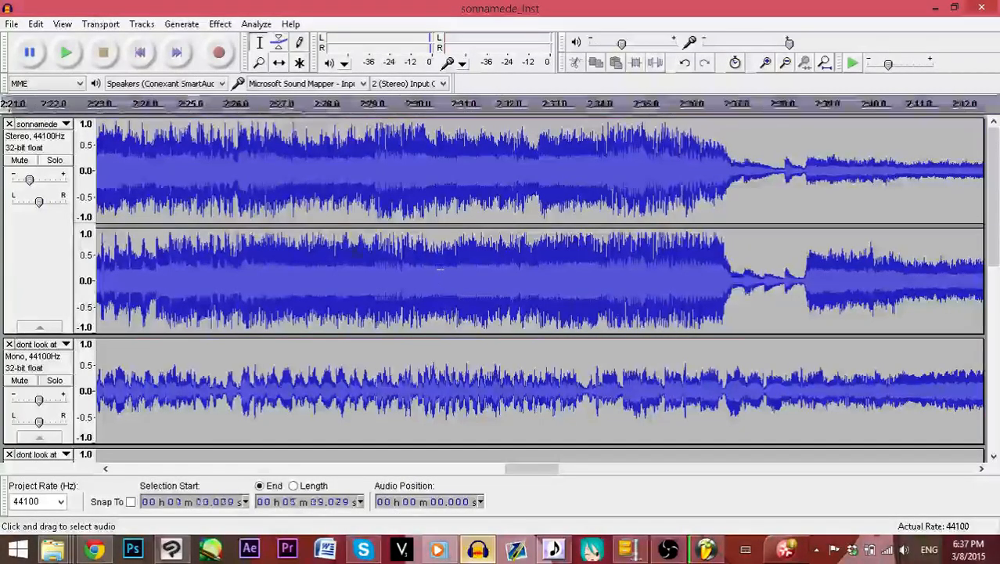
key(ctrl+a)
click(20, 28)
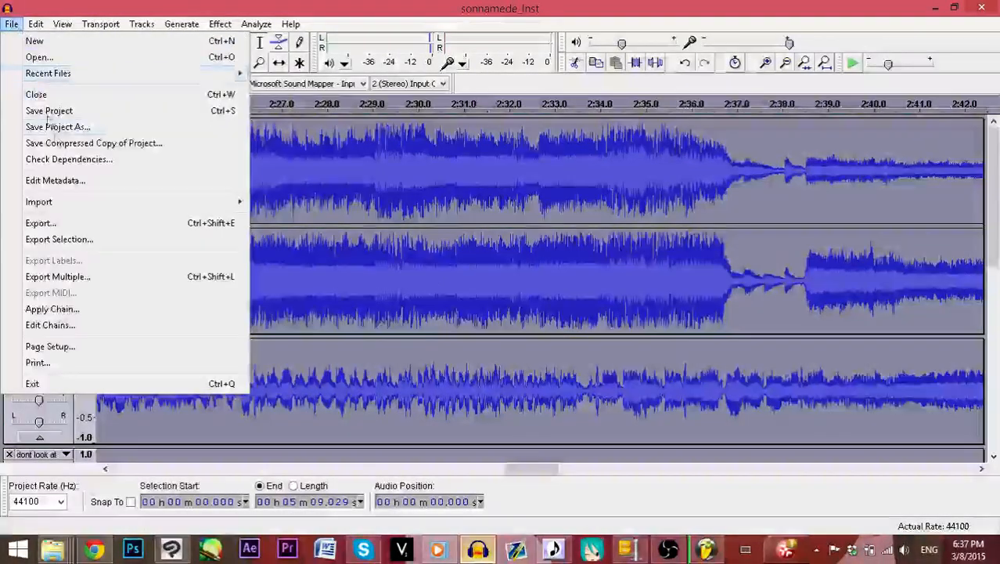
click(102, 240)
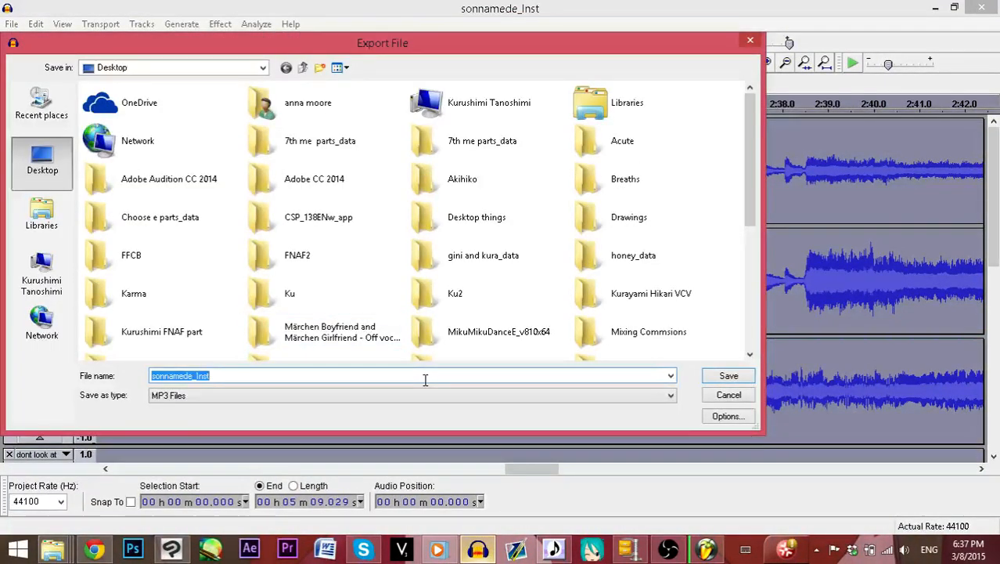
Reuse the name of the "Don't look at me in that Way" MP3 with "audacity" added before the extension, and save the export
text(Don)
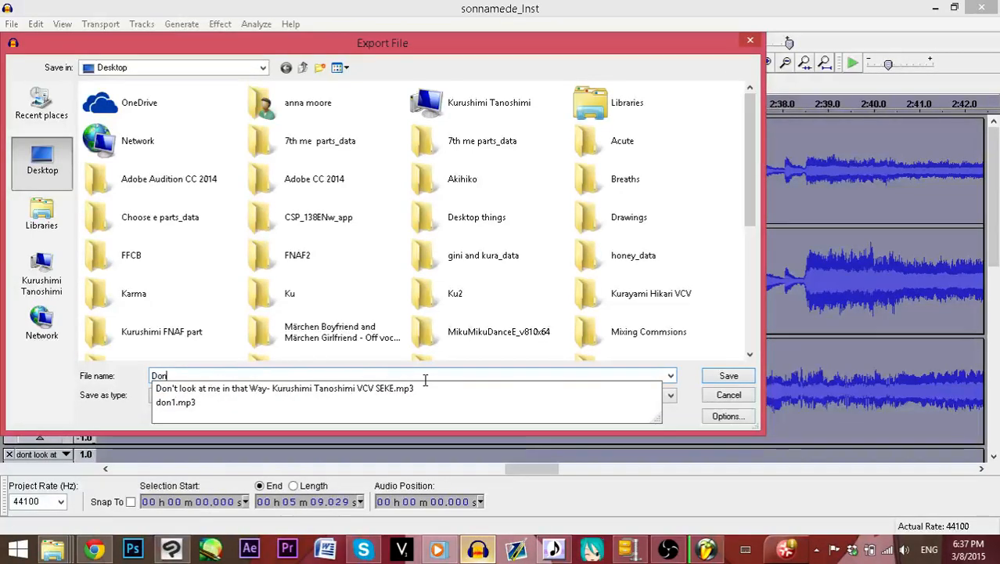
key(Down)
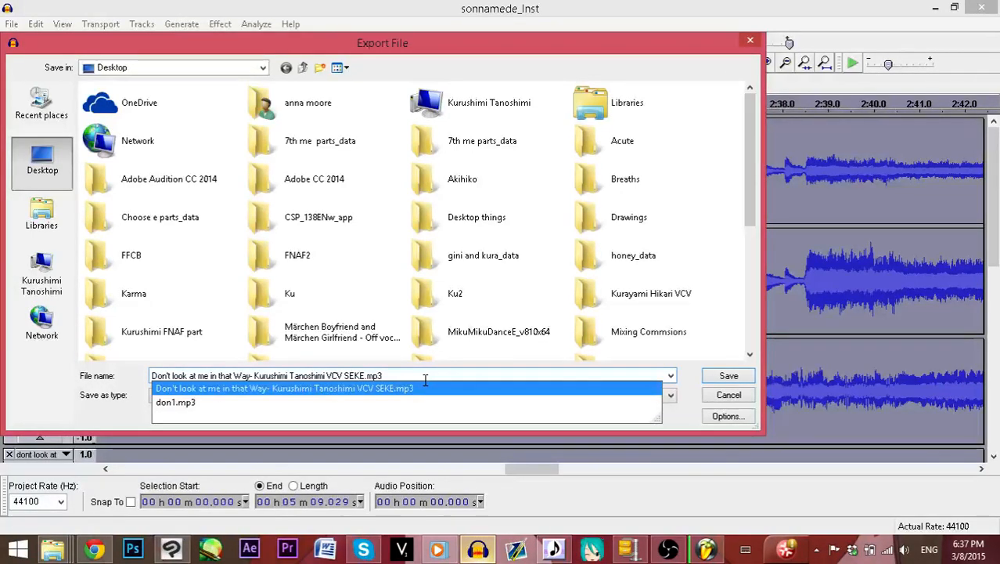
click(365, 376)
text(au)
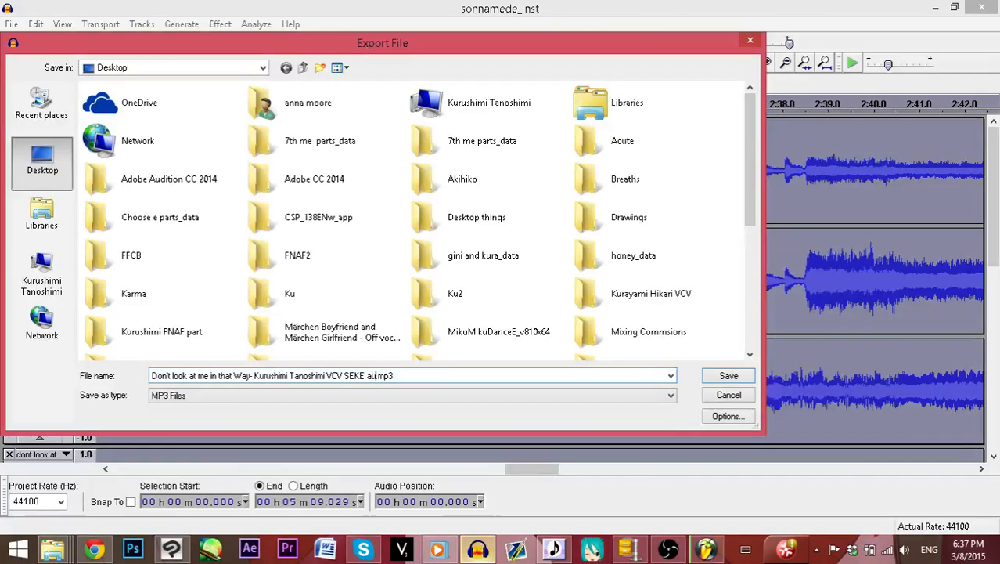
text(dacity)
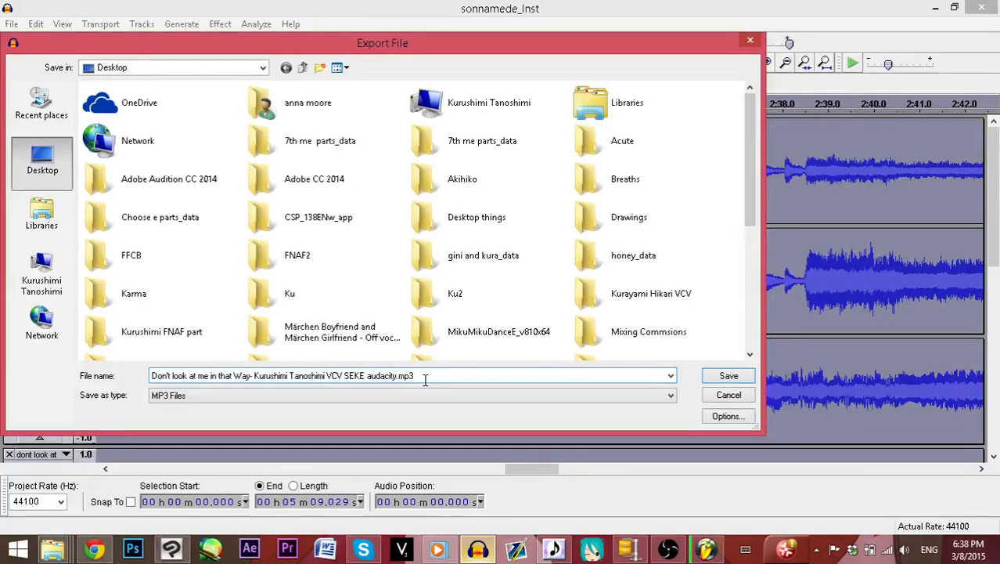
key(Return)
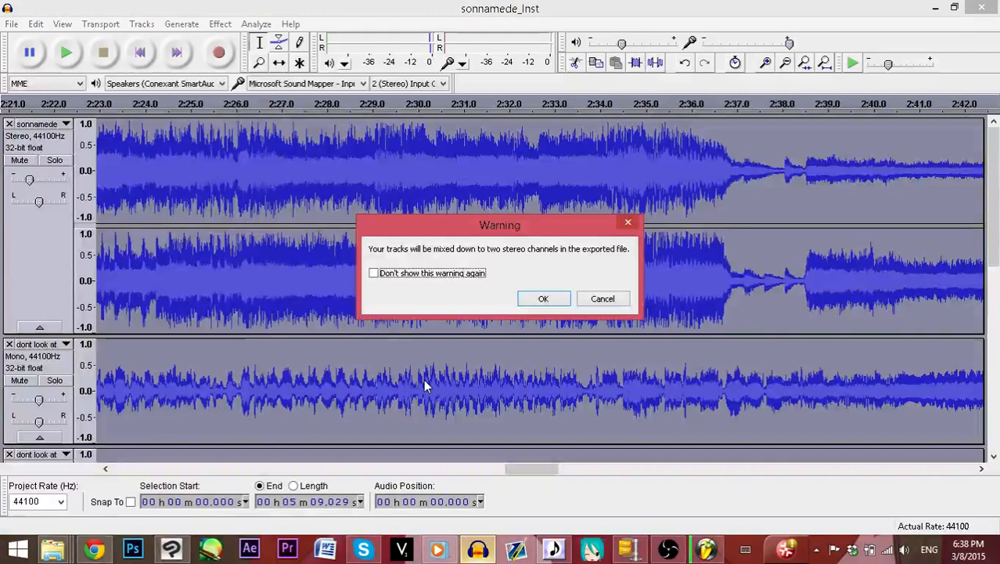
Accept the stereo mixdown and blank metadata to run the export, checking FL Studio's render progress before returning to Audacity
click(546, 300)
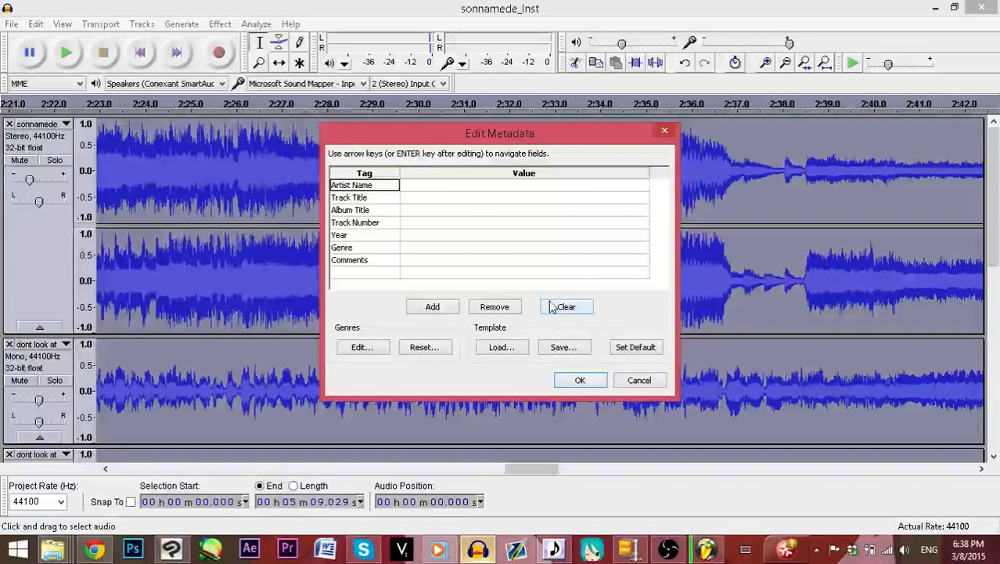
click(580, 381)
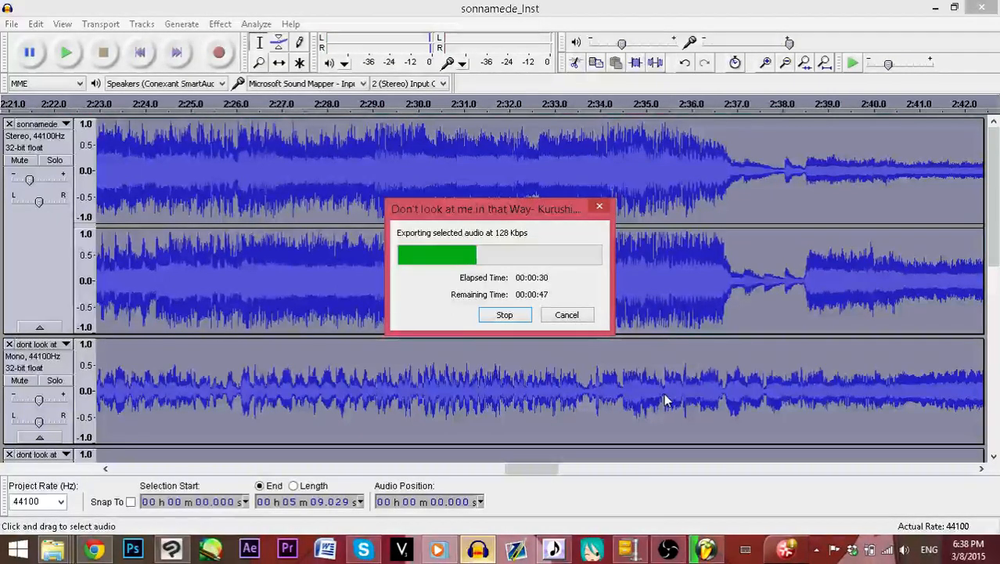
click(706, 550)
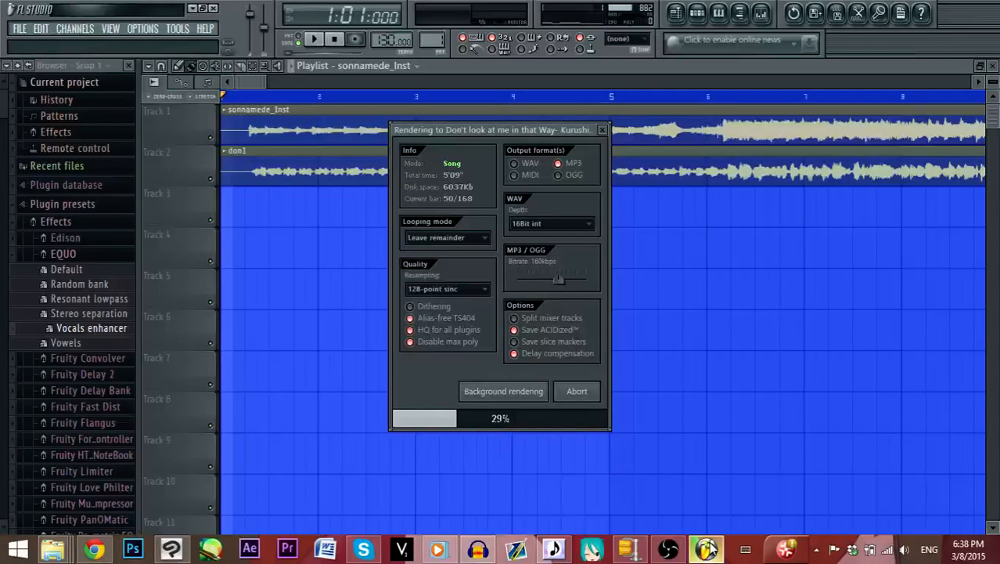
click(479, 551)
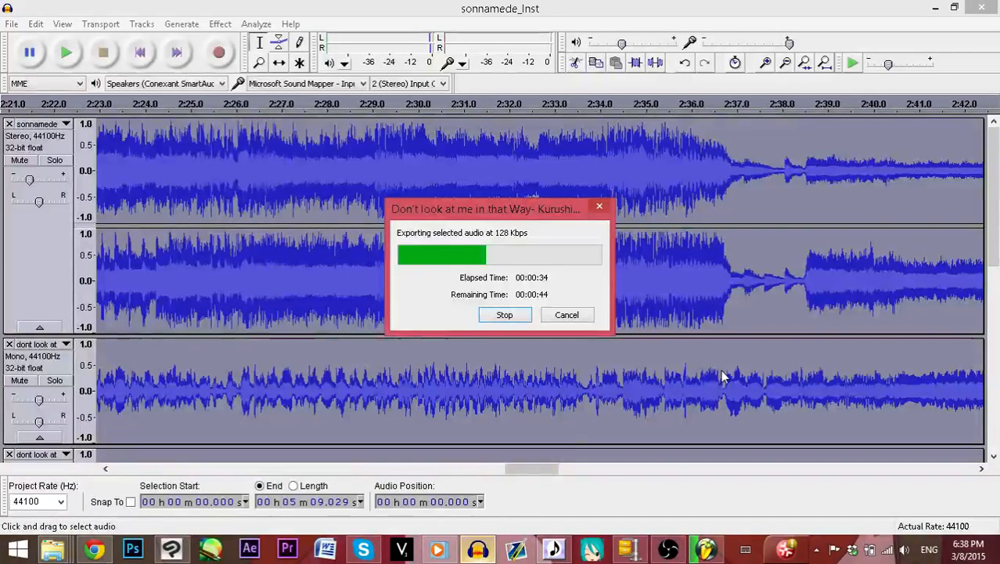
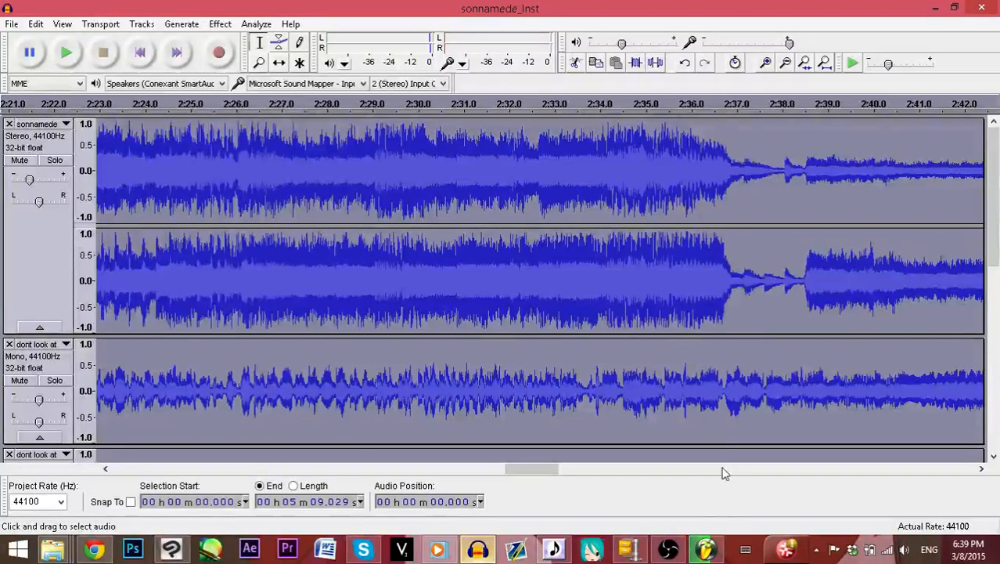
Remove all tracks from the Audacity project and load the exported MP3 ending in "SEKE audacity" from the Desktop
click(9, 124)
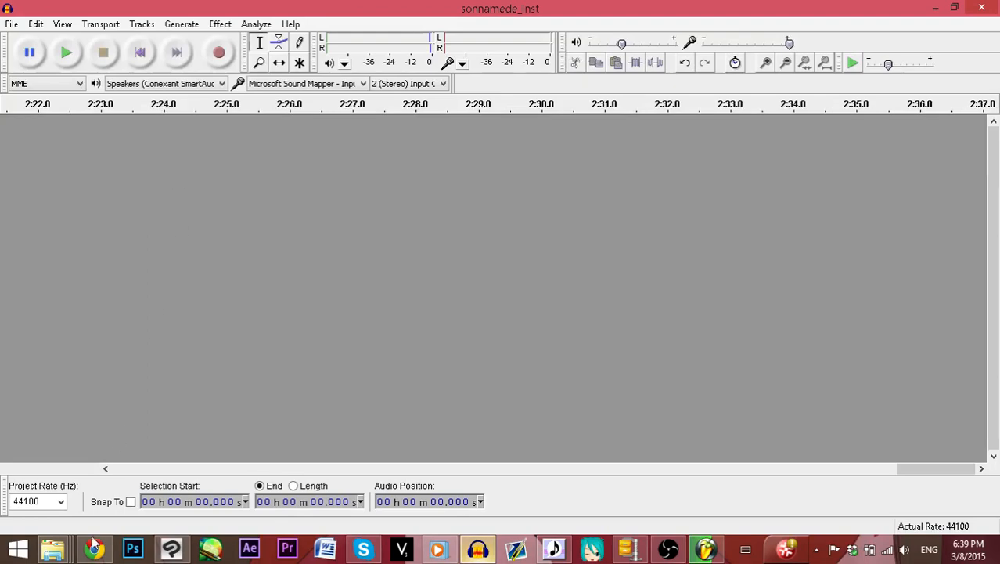
click(53, 547)
click(558, 488)
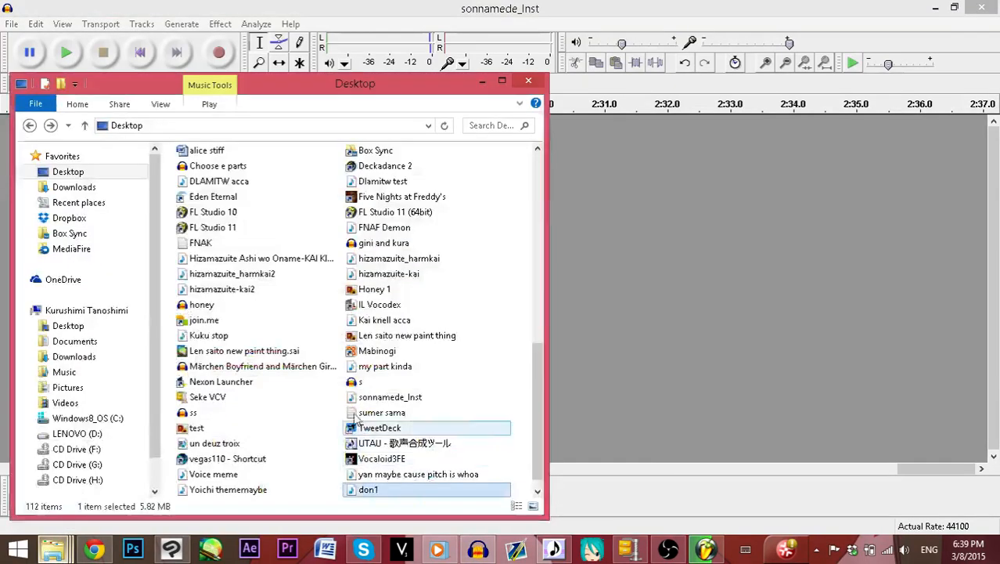
scroll(266, 470, down, 1)
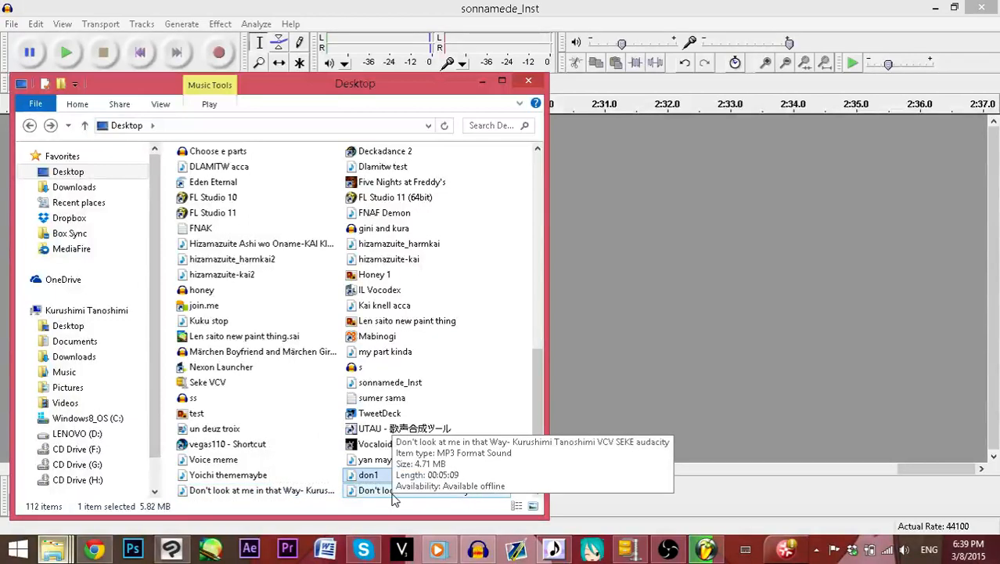
click(394, 493)
drag(772, 269, 772, 268)
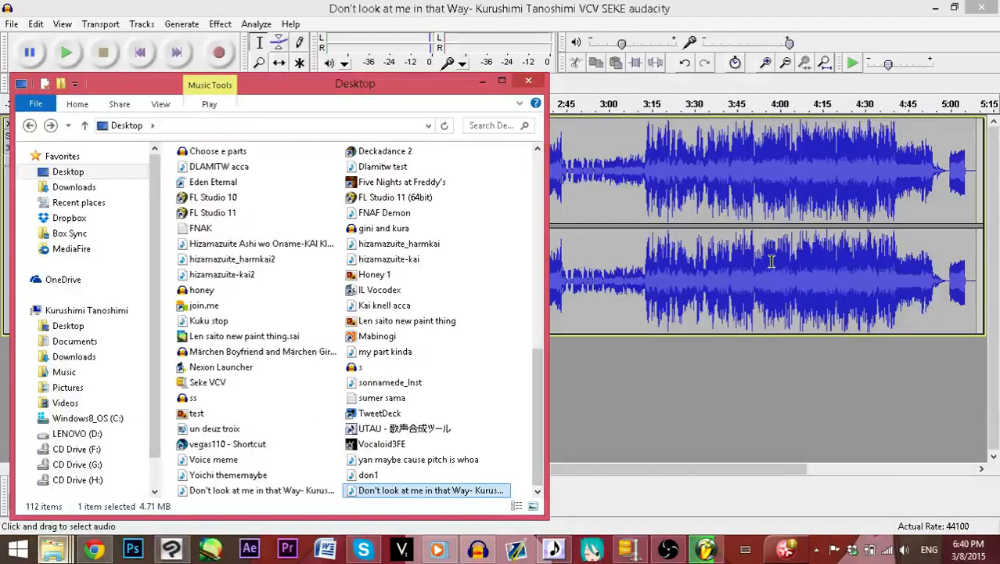
Check the progress of the MP3 render in FL Studio and return to the Audacity project
click(679, 384)
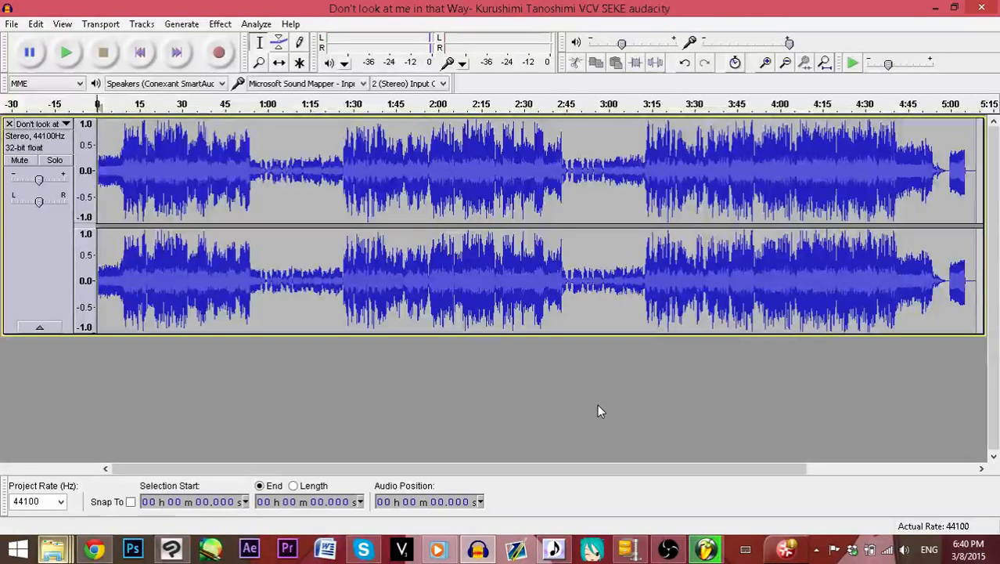
click(706, 548)
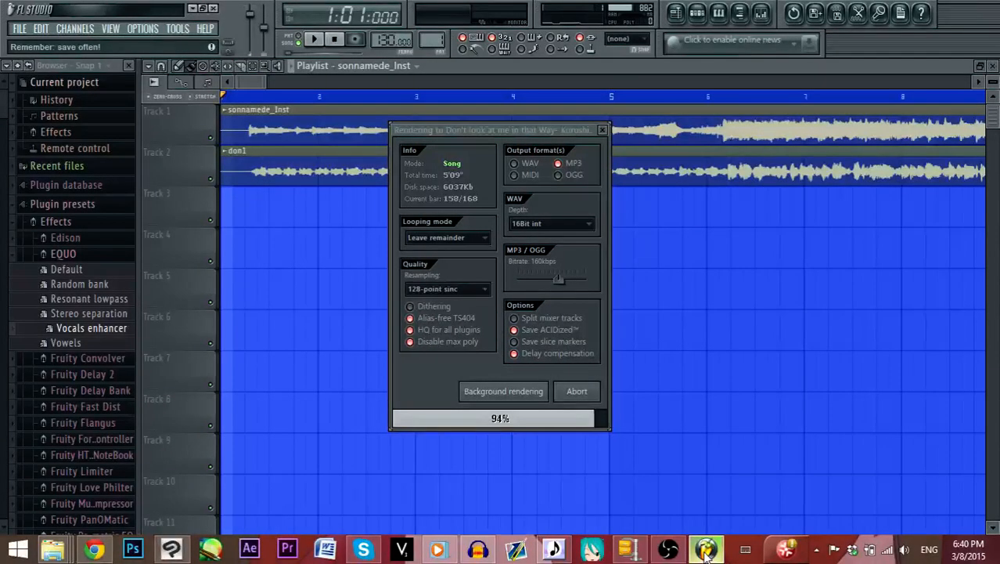
click(486, 551)
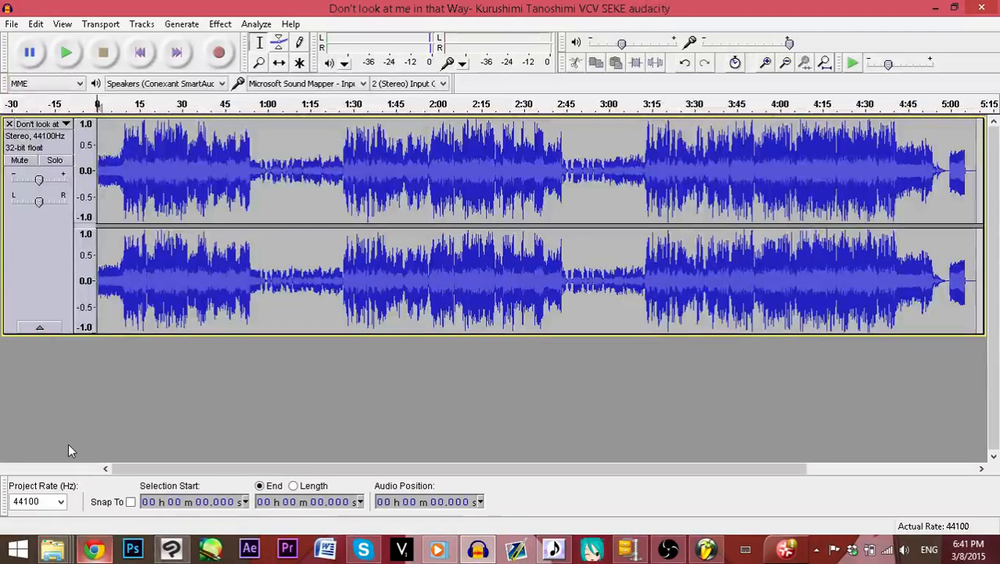
Import FL Studio's rendered MP3, whose name ends in "SEKE", from the Desktop folder into the Audacity project as a second track
mouse_move(53, 548)
click(571, 496)
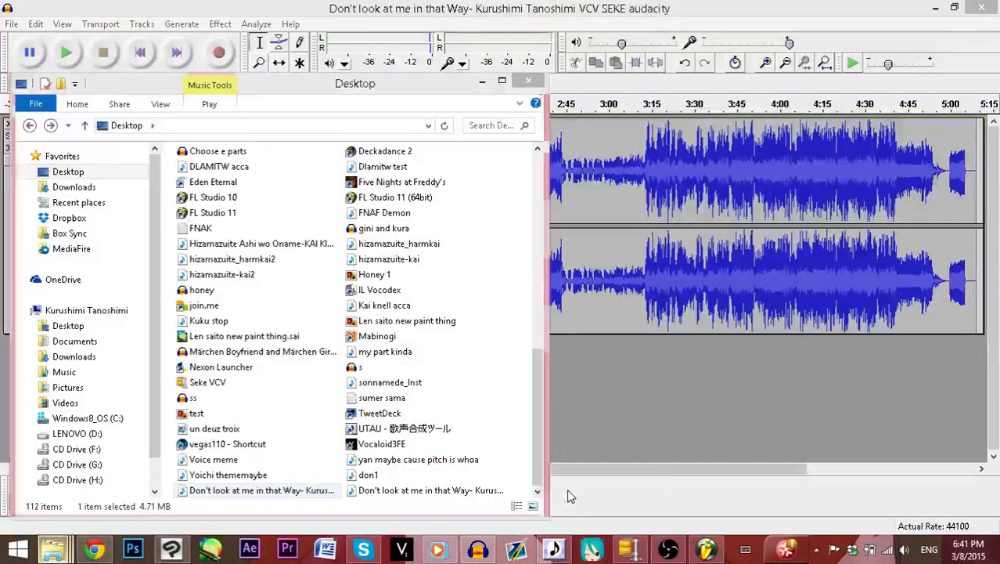
click(409, 496)
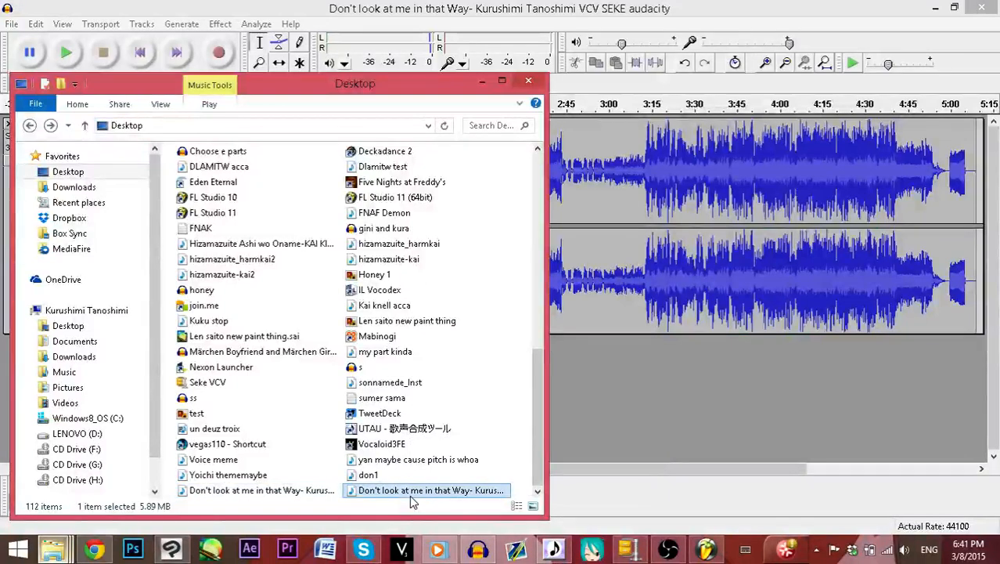
drag(409, 495, 748, 404)
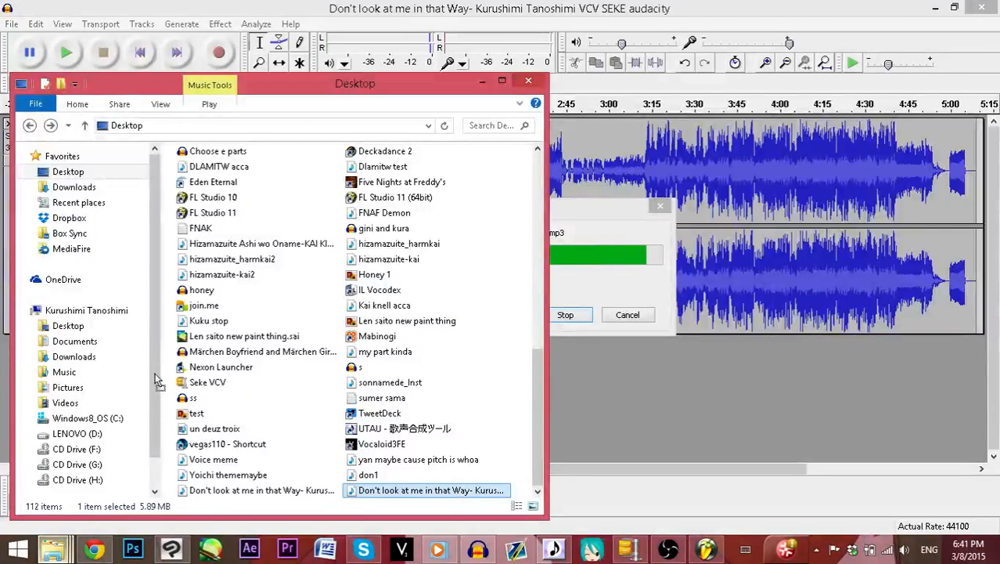
click(381, 6)
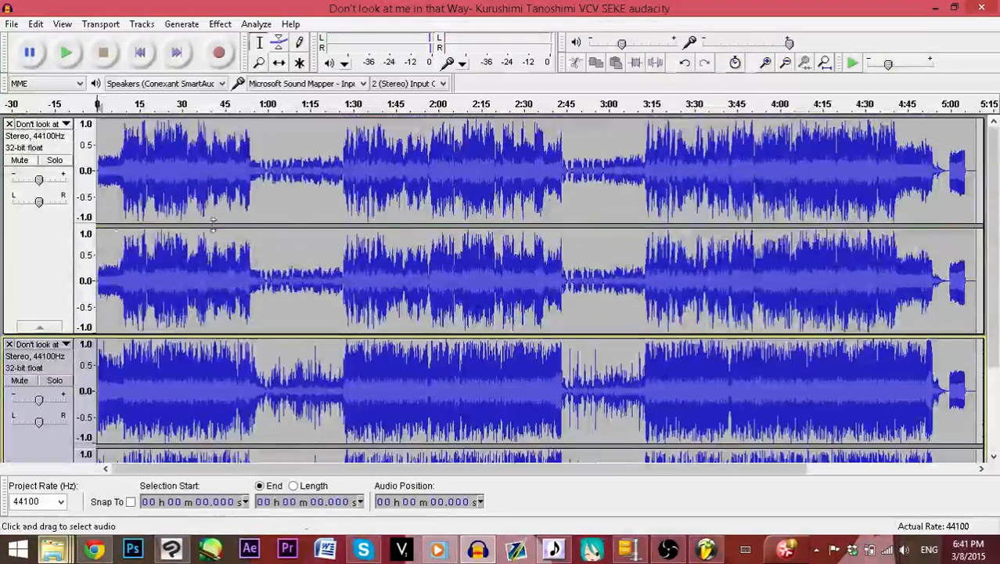
Rename the first track as "Audacity"
click(65, 125)
click(54, 140)
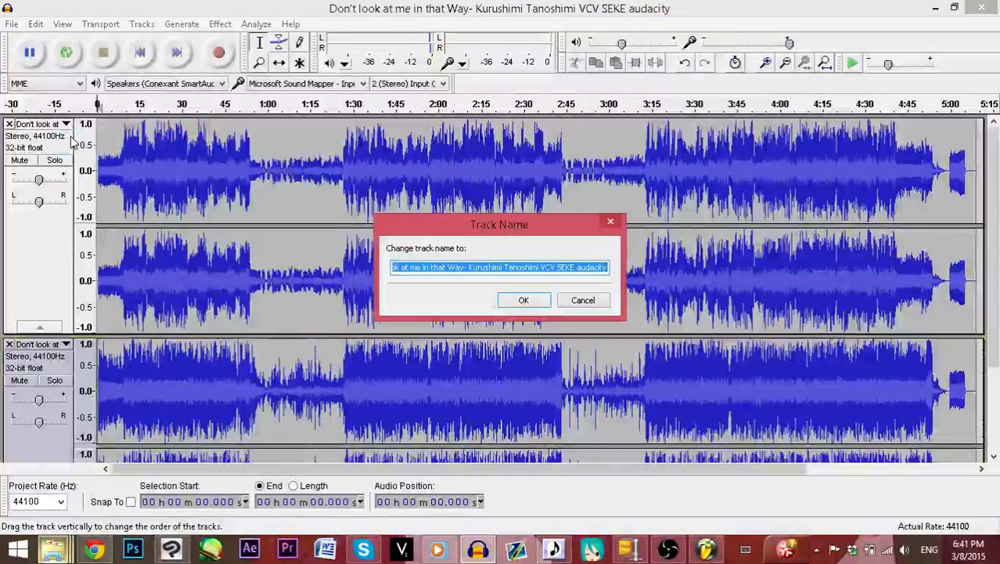
text(Aud)
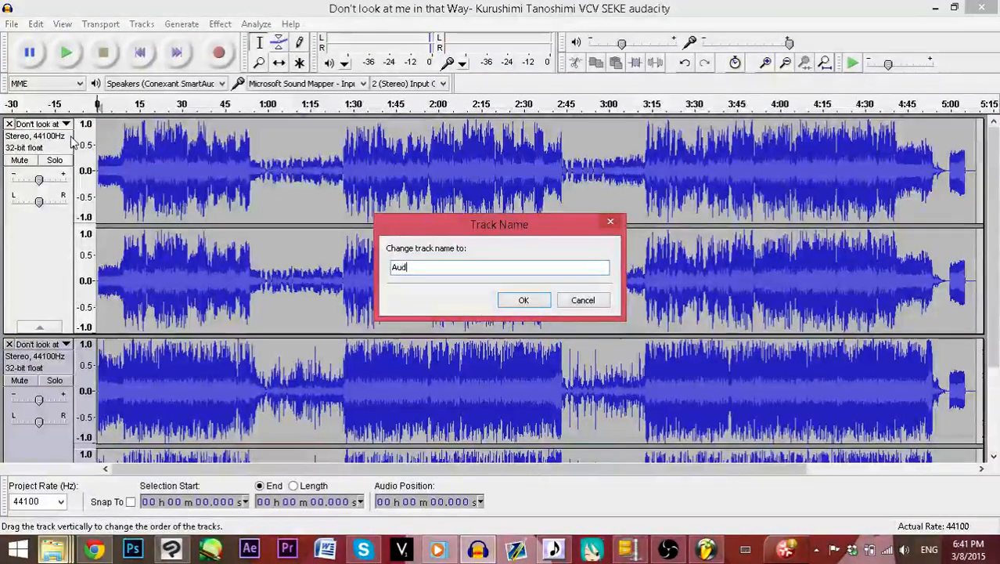
text(acity)
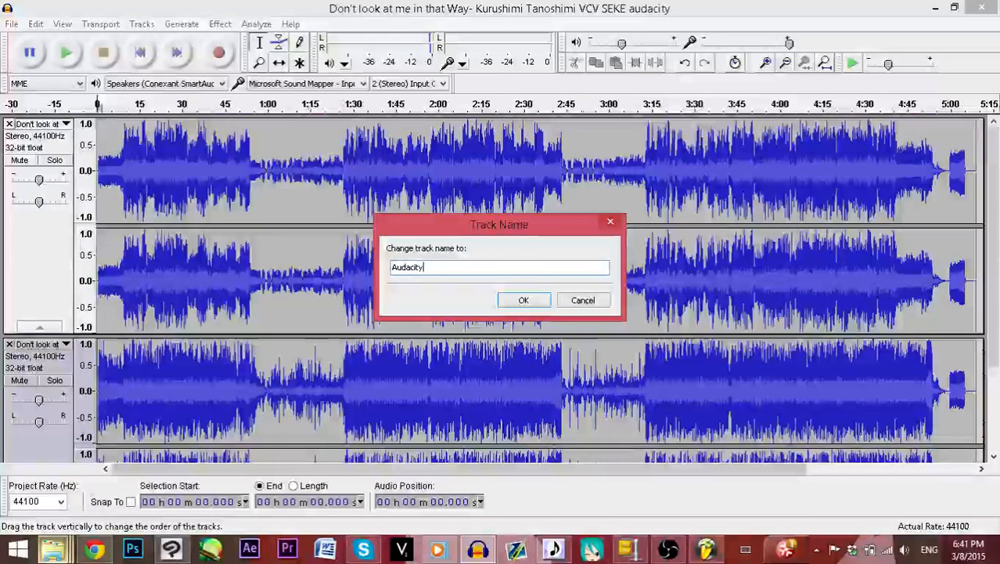
key(Return)
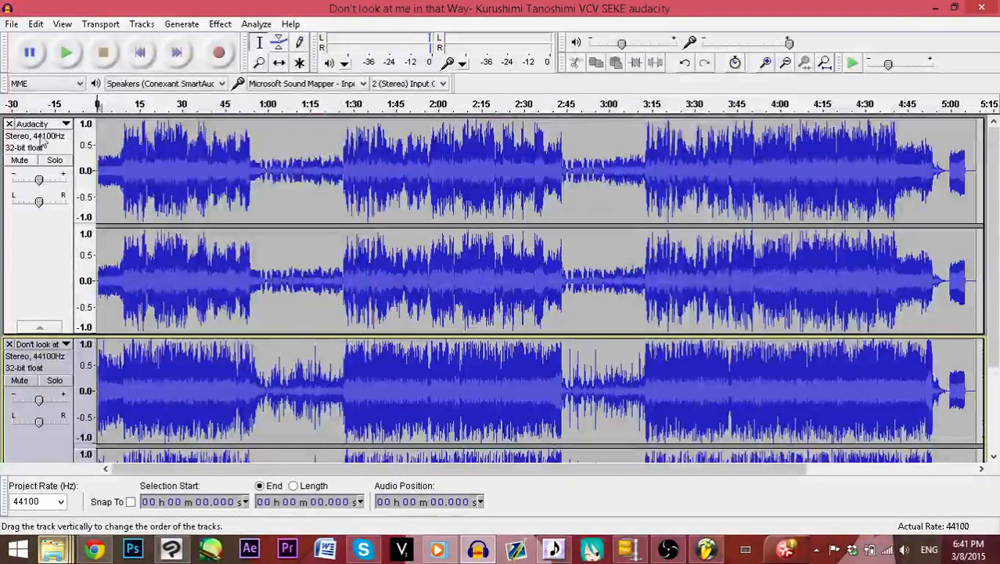
Rename the second track as "FL Studio"
click(33, 344)
click(55, 71)
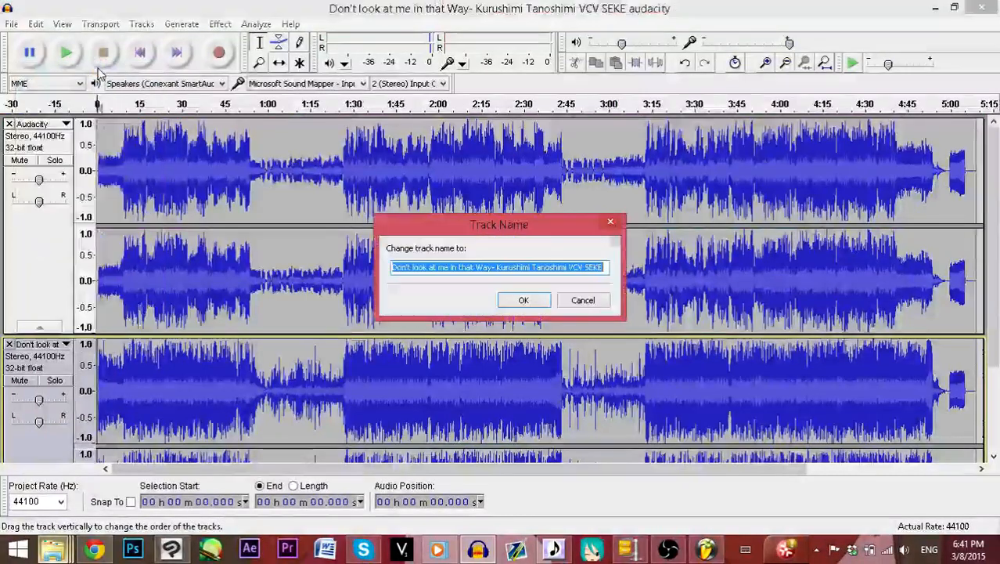
text(FL Stu)
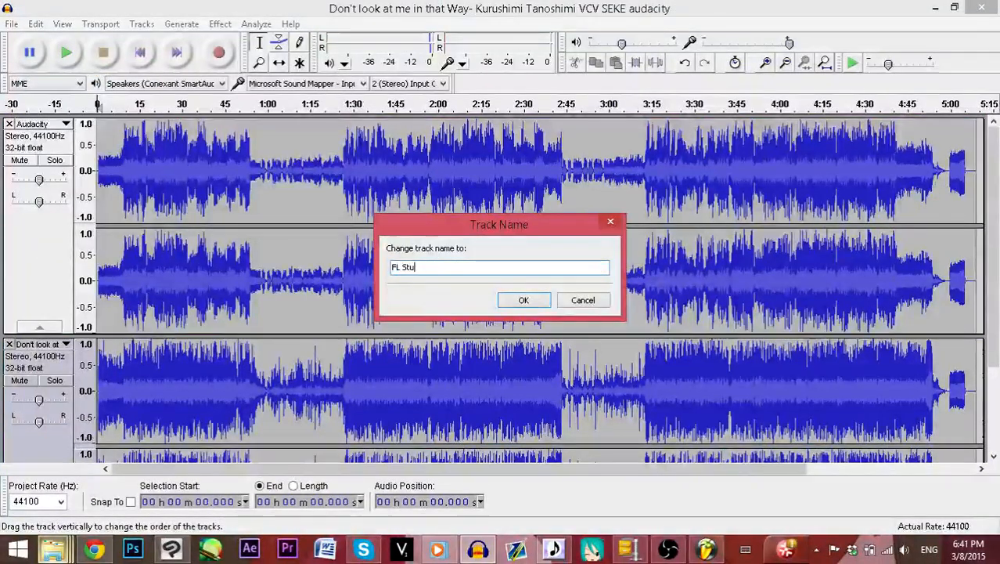
text(dio)
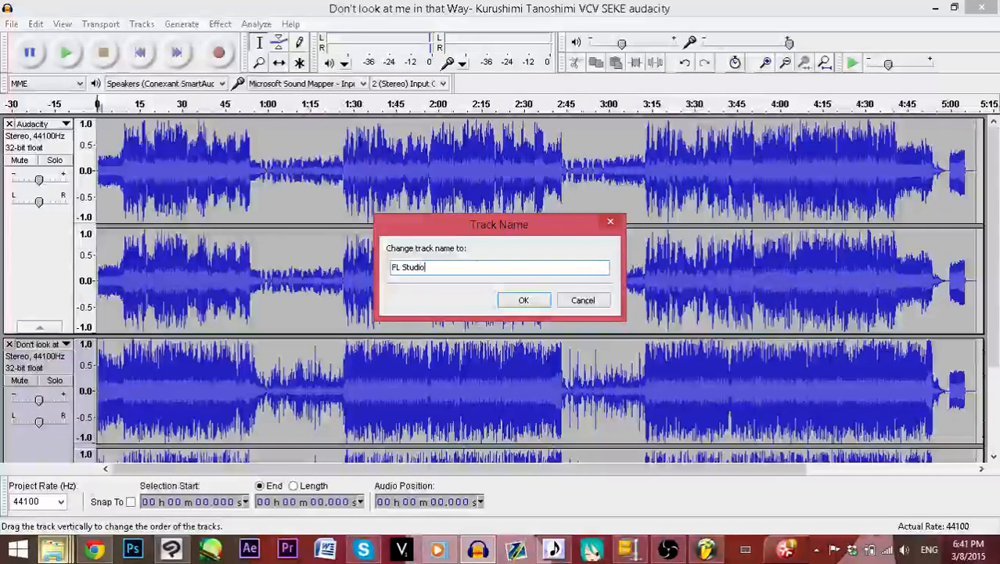
key(Return)
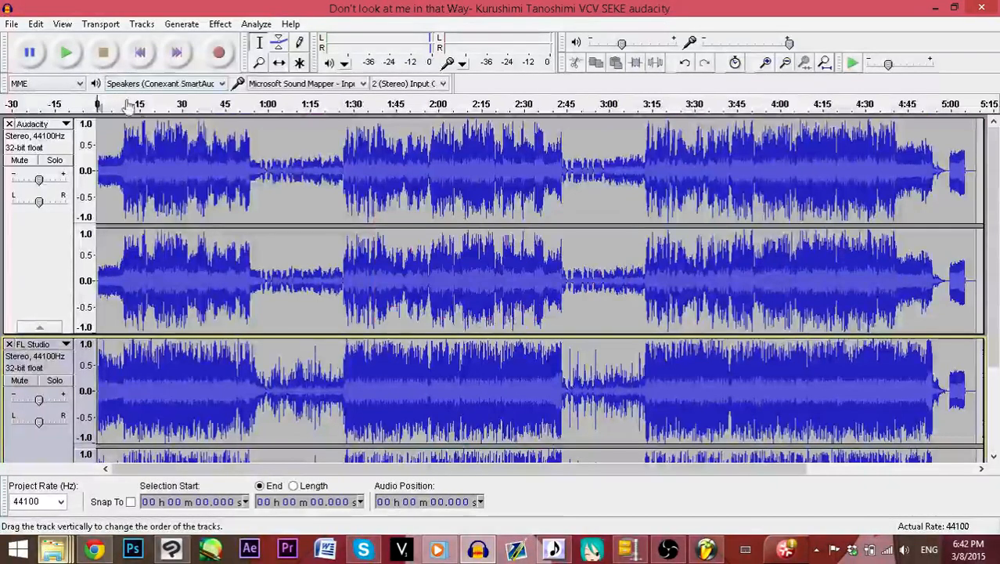
Pan the Audacity track fully left and the FL Studio track fully right
scroll(281, 205, down, 3)
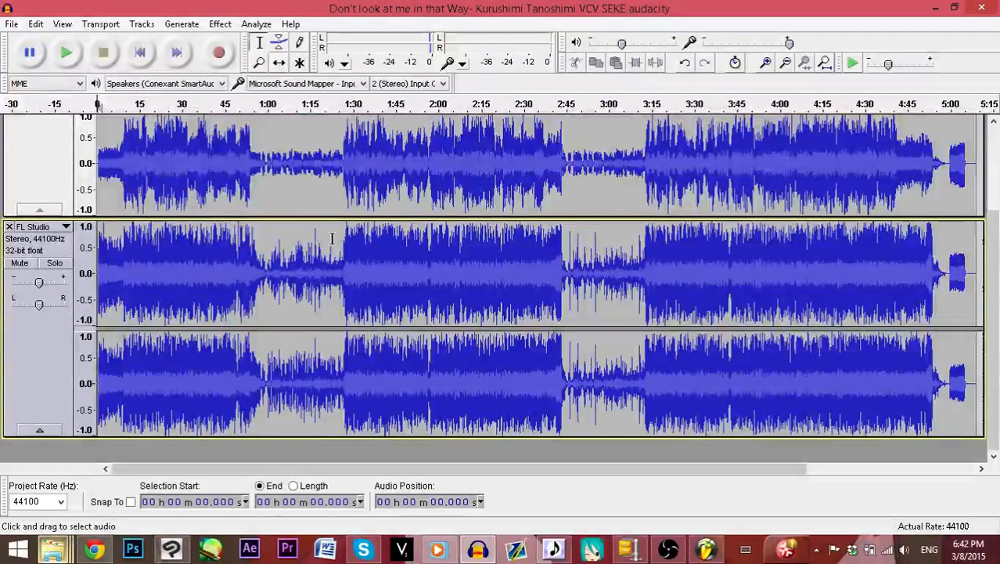
scroll(332, 238, up, 3)
scroll(332, 238, down, 2)
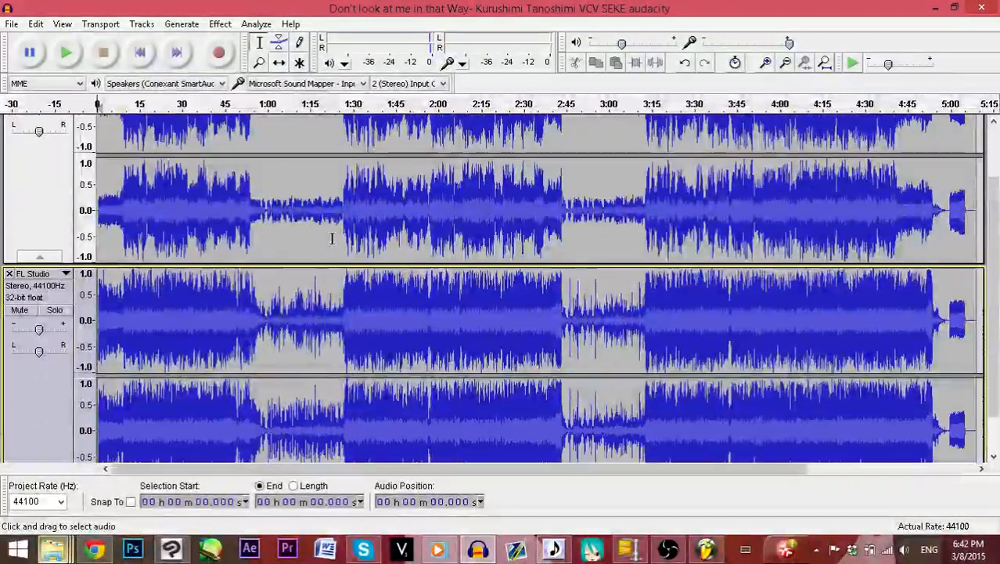
scroll(236, 222, up, 3)
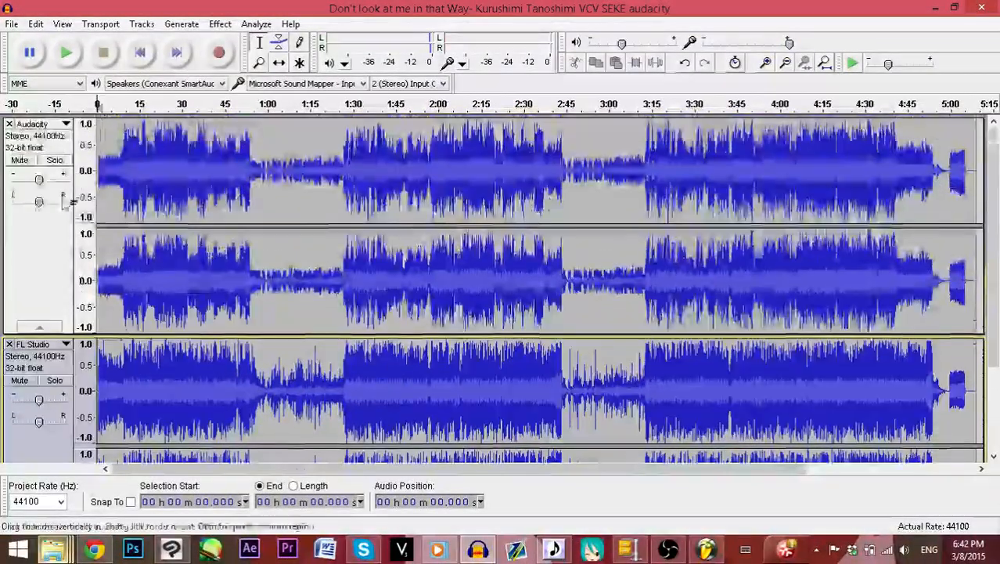
scroll(47, 259, down, 2)
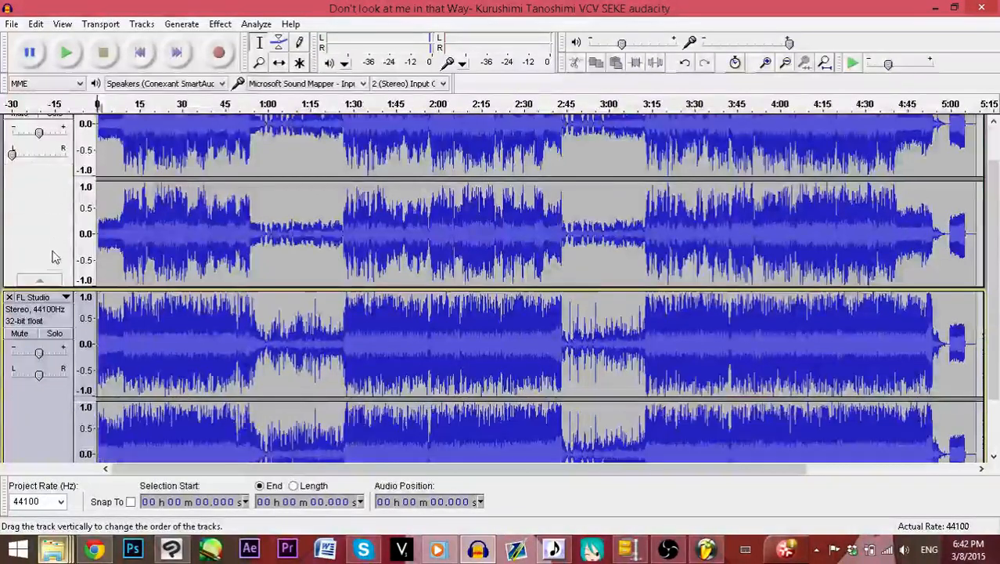
drag(43, 378, 117, 381)
scroll(117, 380, down, 2)
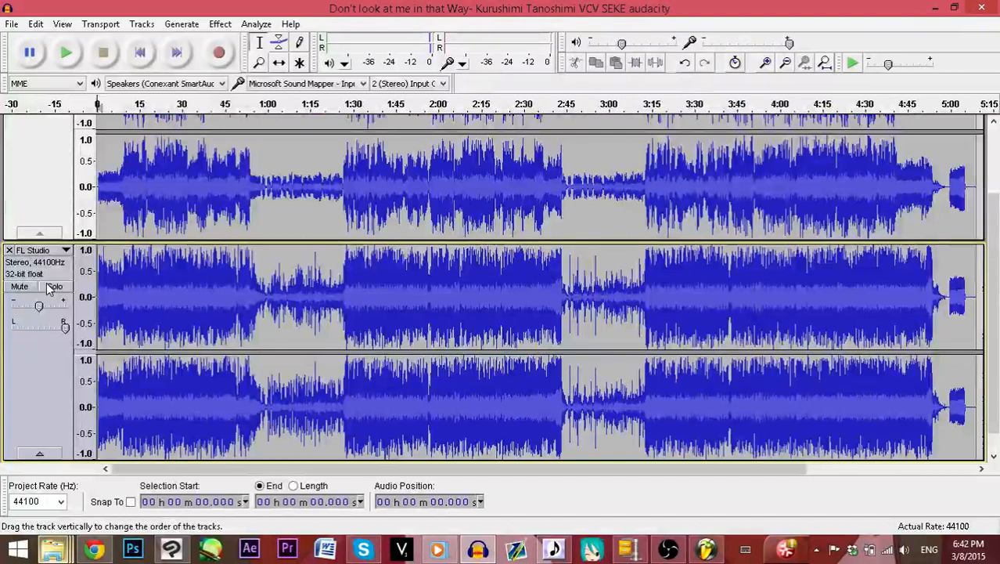
scroll(47, 289, up, 2)
scroll(47, 289, up, 2)
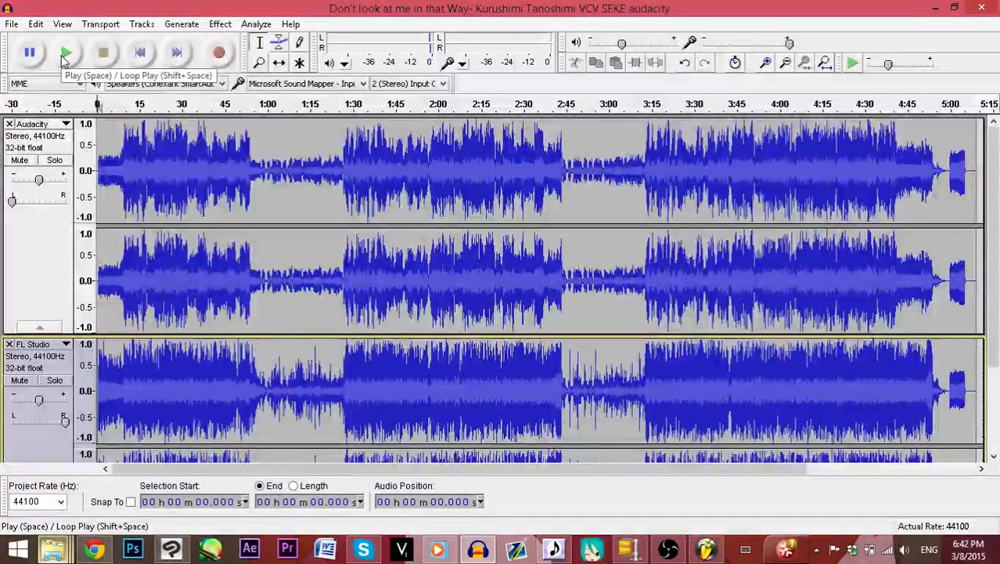
Play both tracks together from the start and examine their waveforms at a closer zoom
click(66, 55)
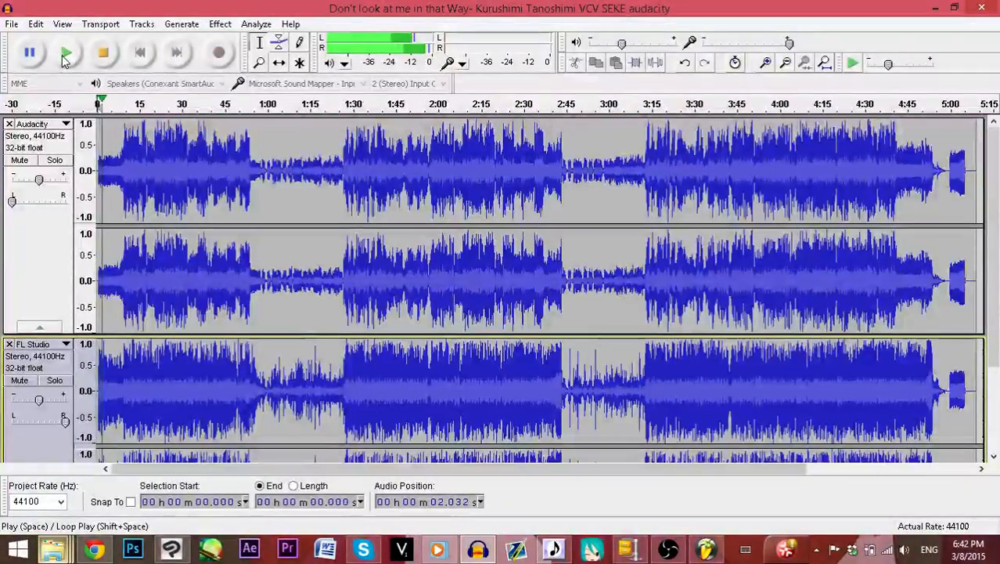
scroll(193, 173, down, 5)
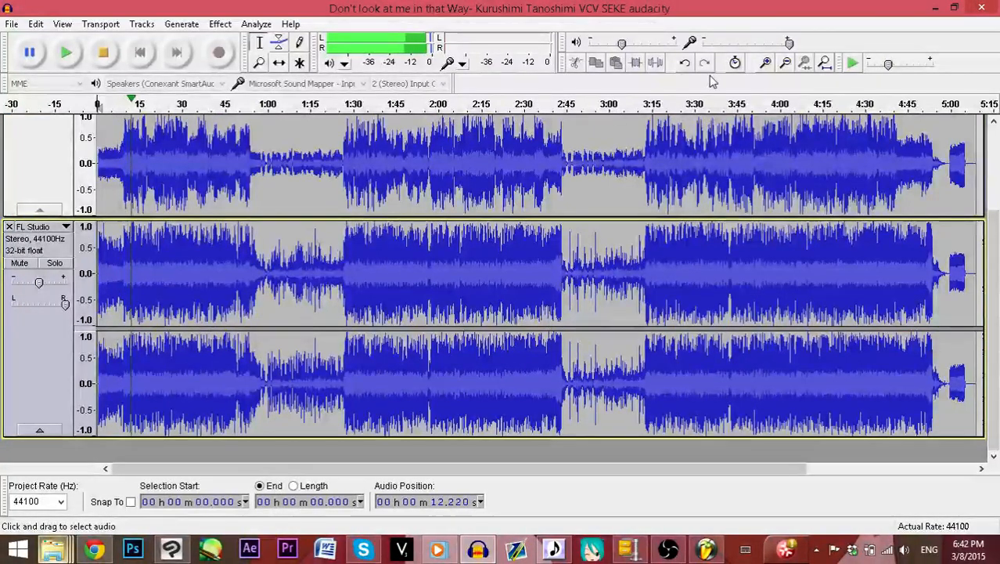
click(767, 64)
click(767, 63)
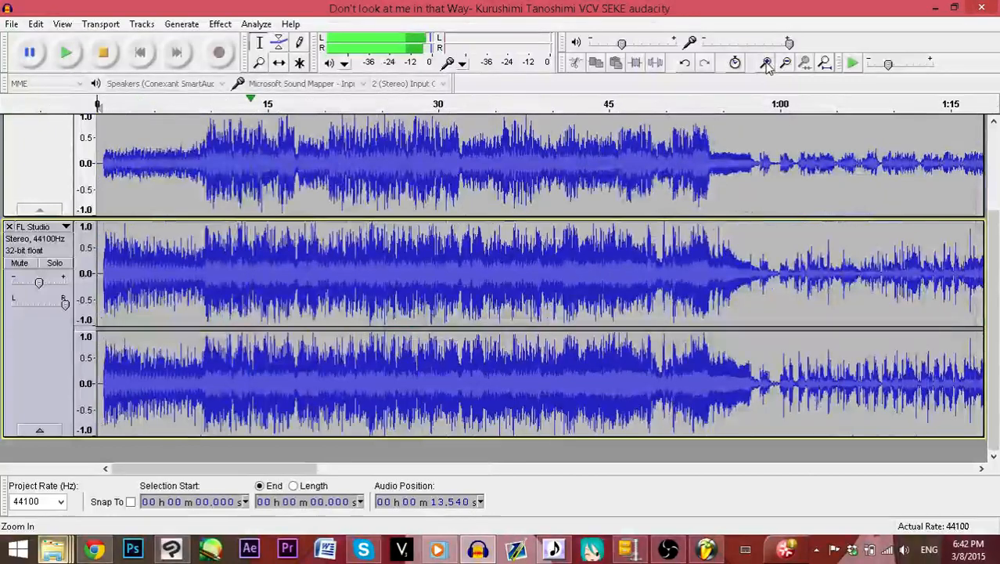
click(767, 63)
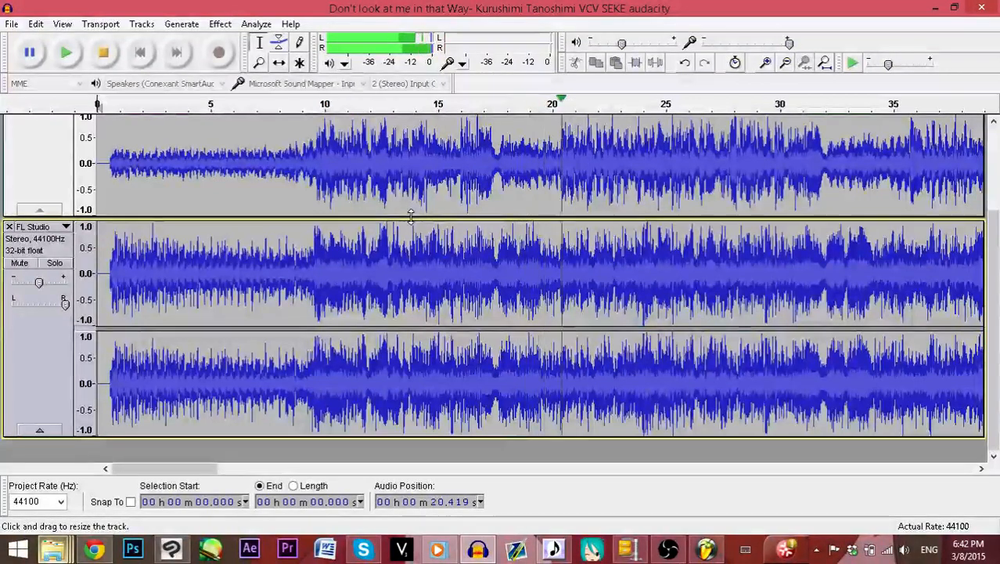
scroll(332, 239, up, 2)
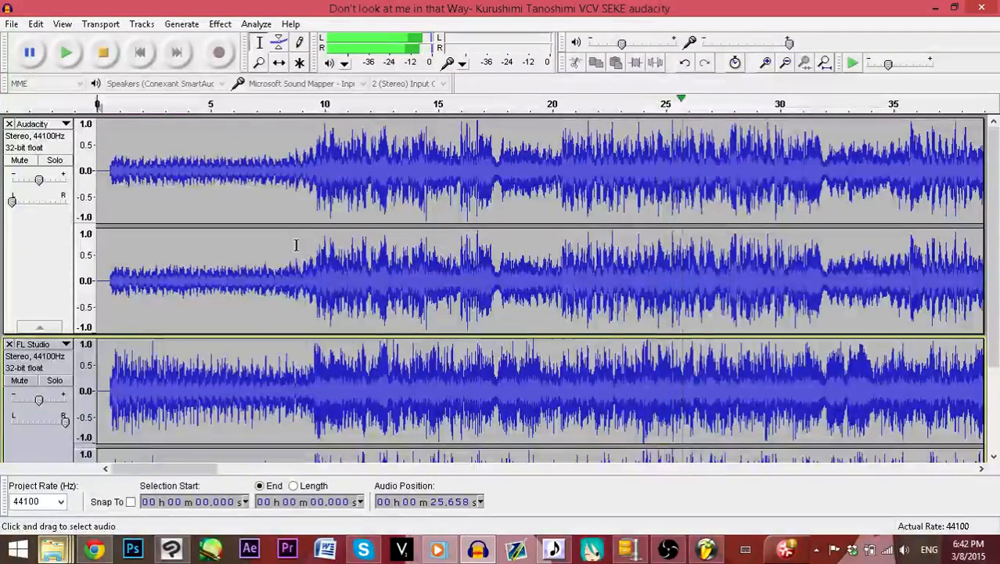
Compare the two mixes during playback by toggling solo on the Audacity and FL Studio tracks, leave both soloed, and stop playback
click(55, 160)
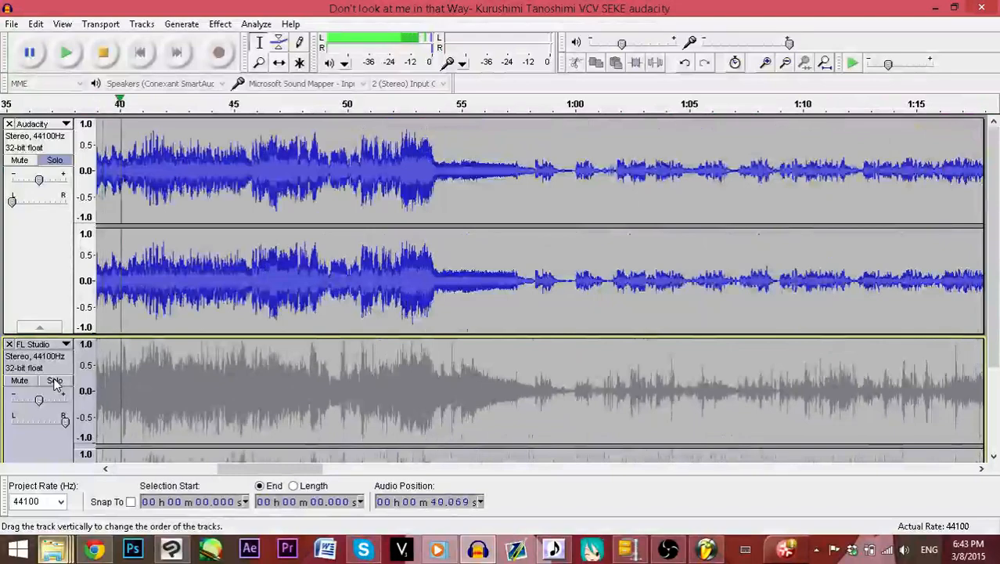
click(54, 381)
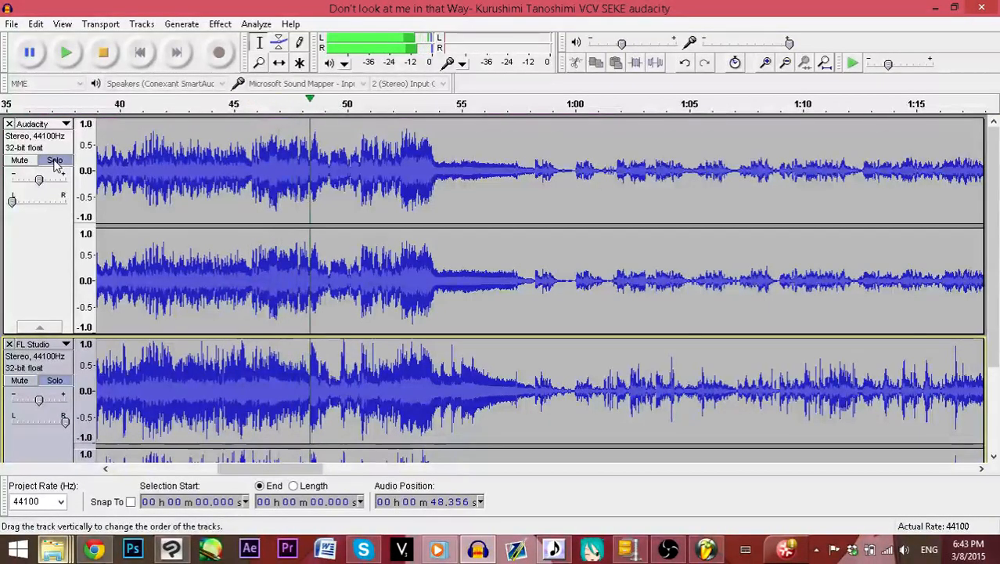
click(55, 161)
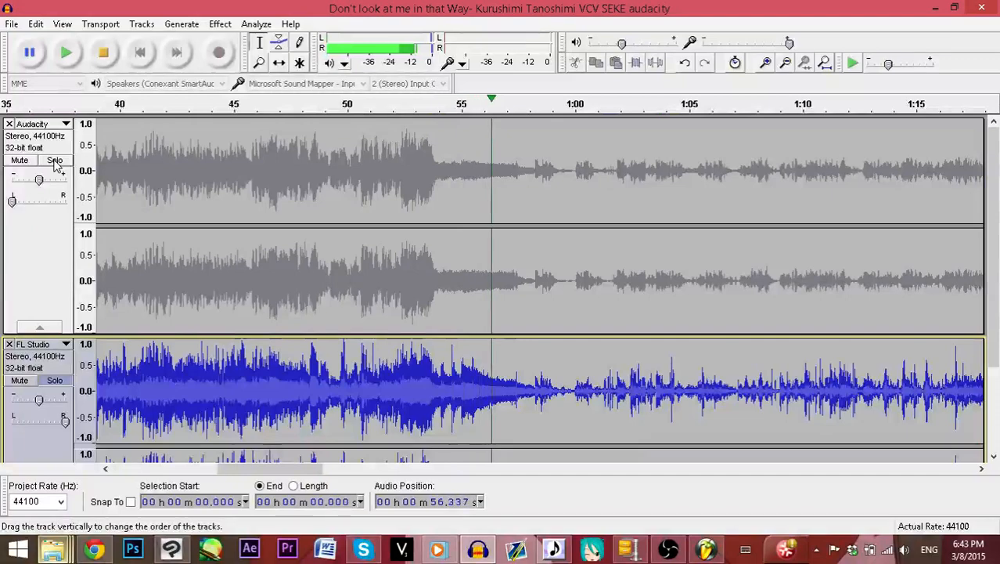
click(54, 161)
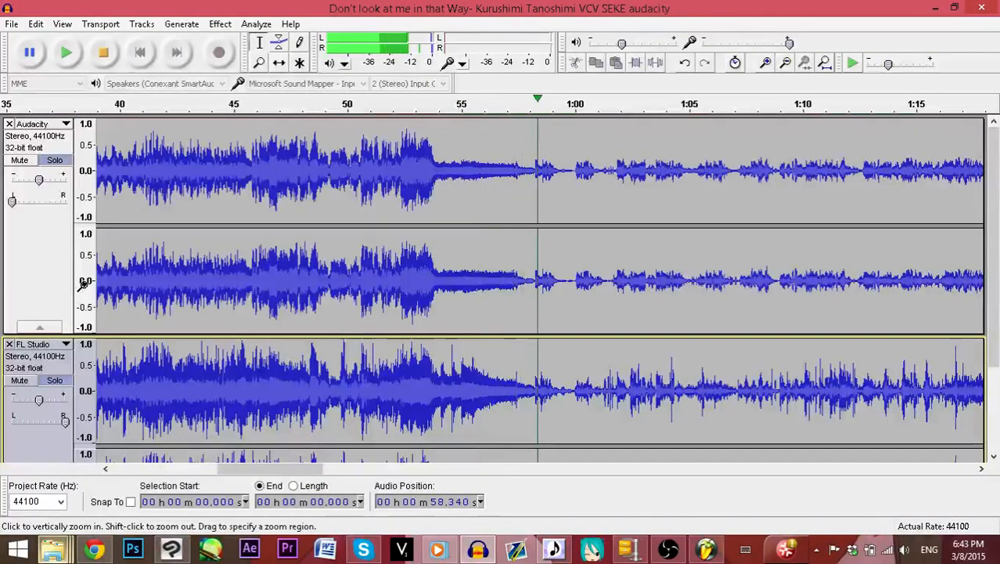
click(55, 381)
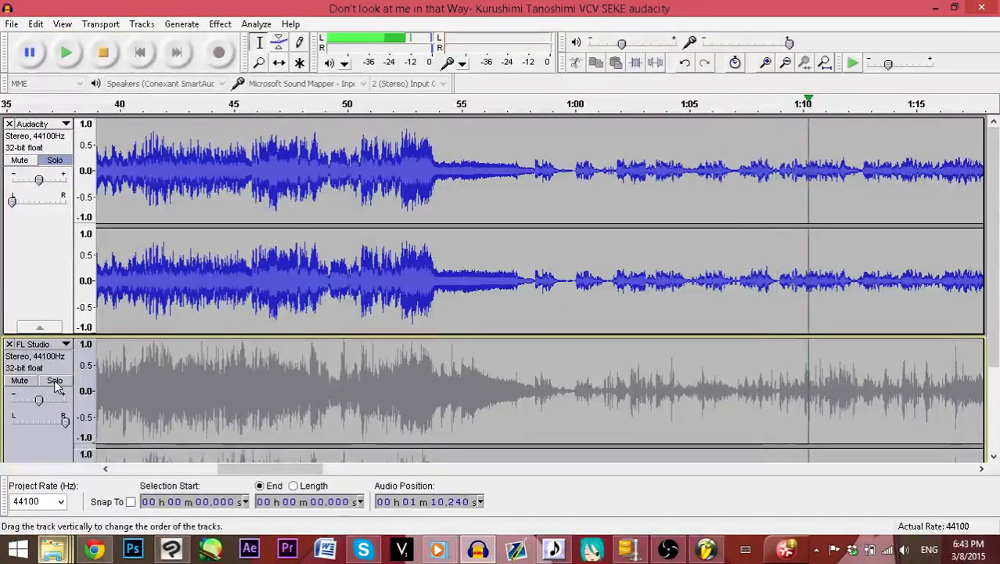
click(54, 381)
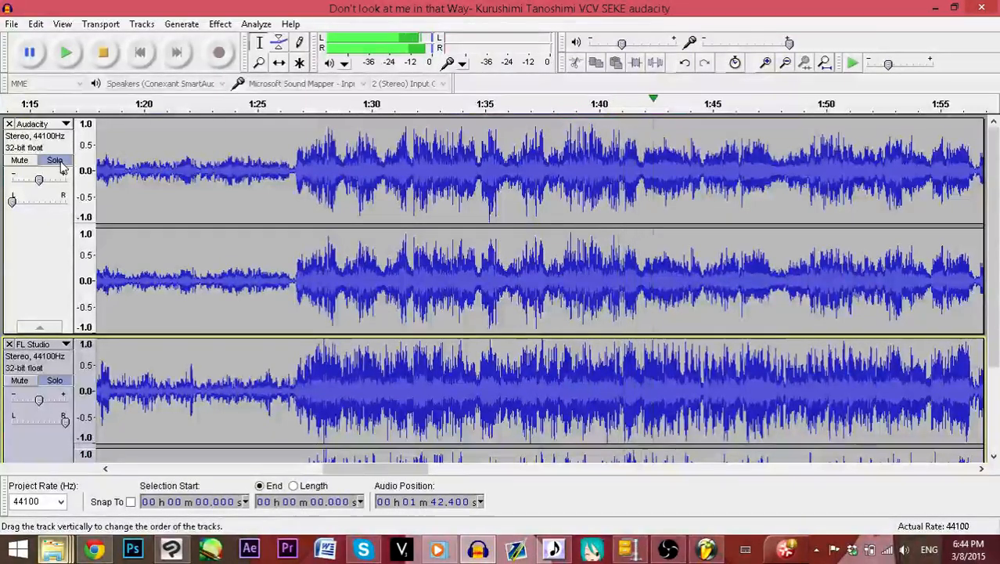
click(55, 161)
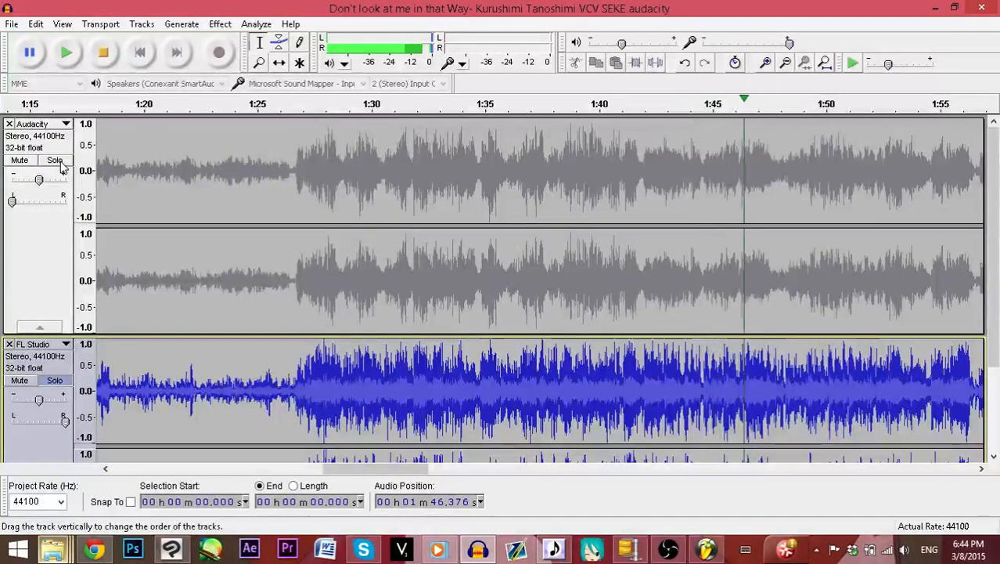
click(57, 161)
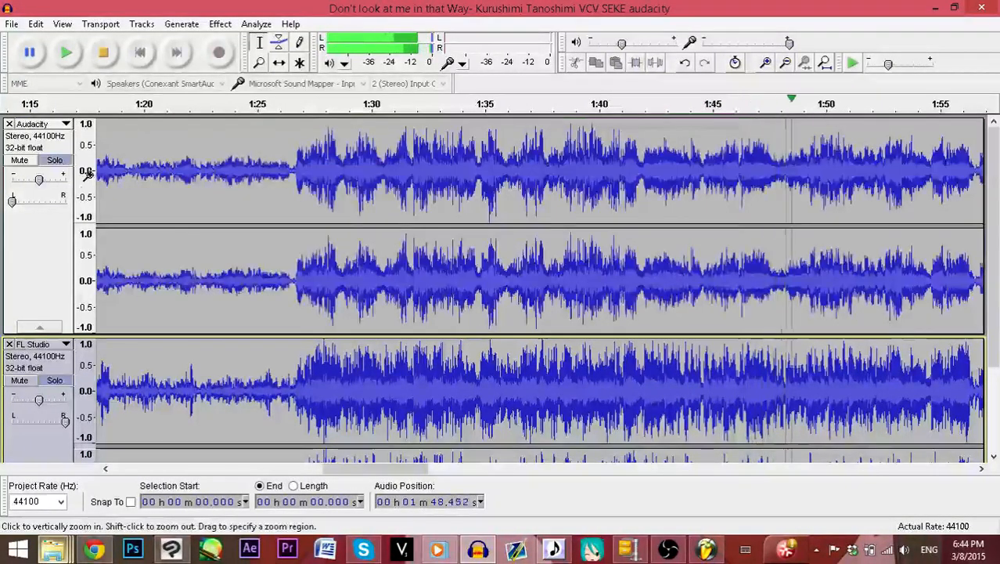
click(63, 383)
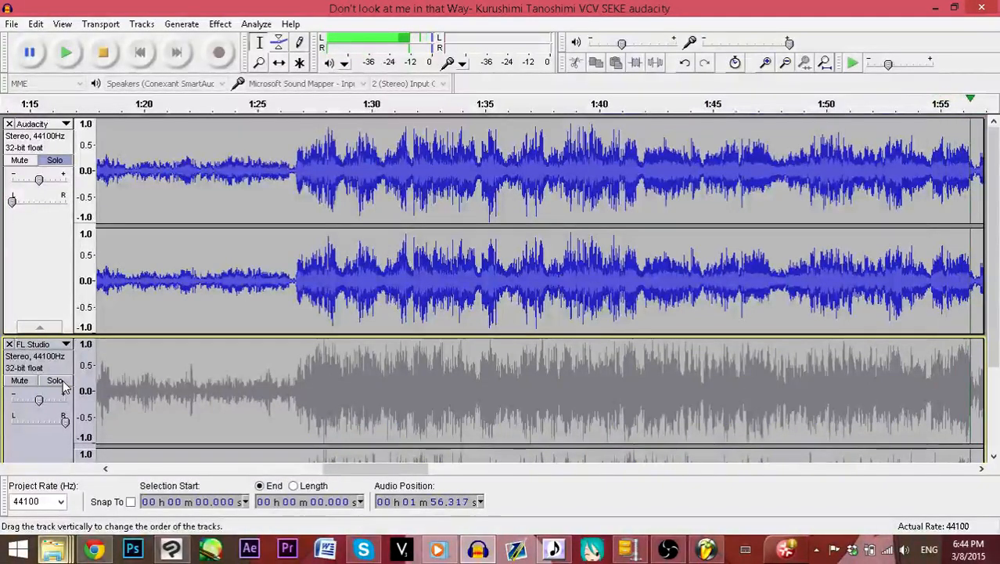
click(63, 384)
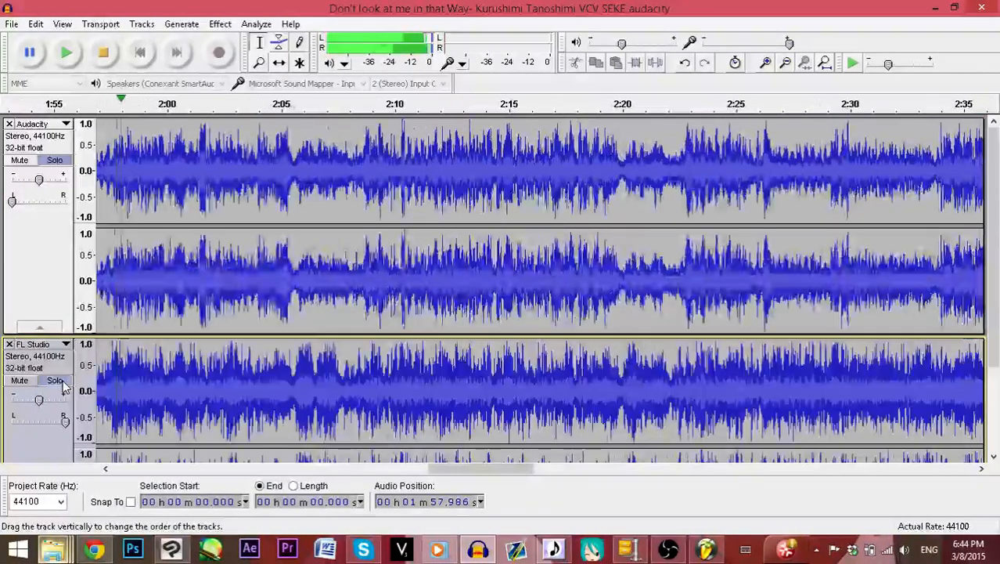
click(110, 61)
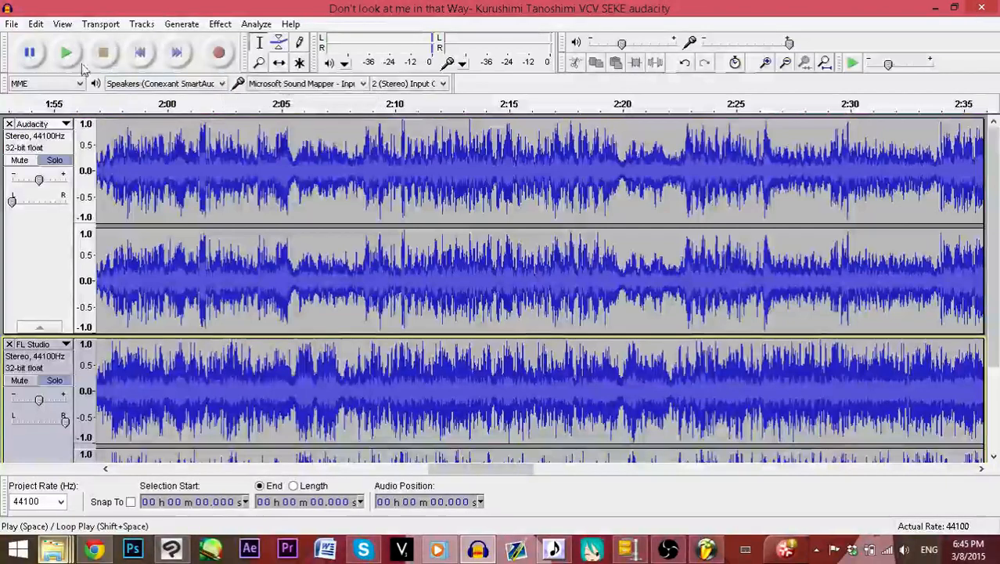
click(668, 548)
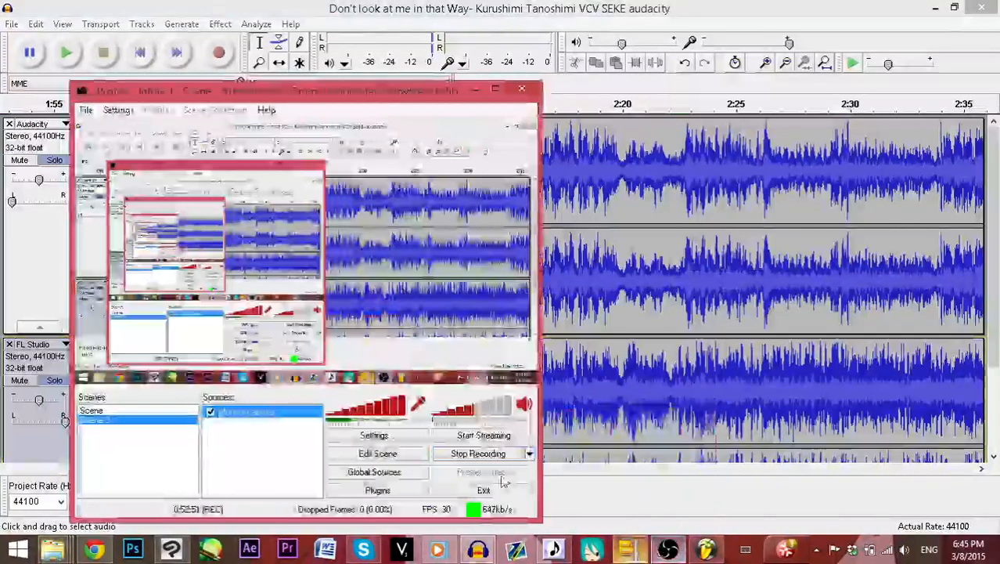